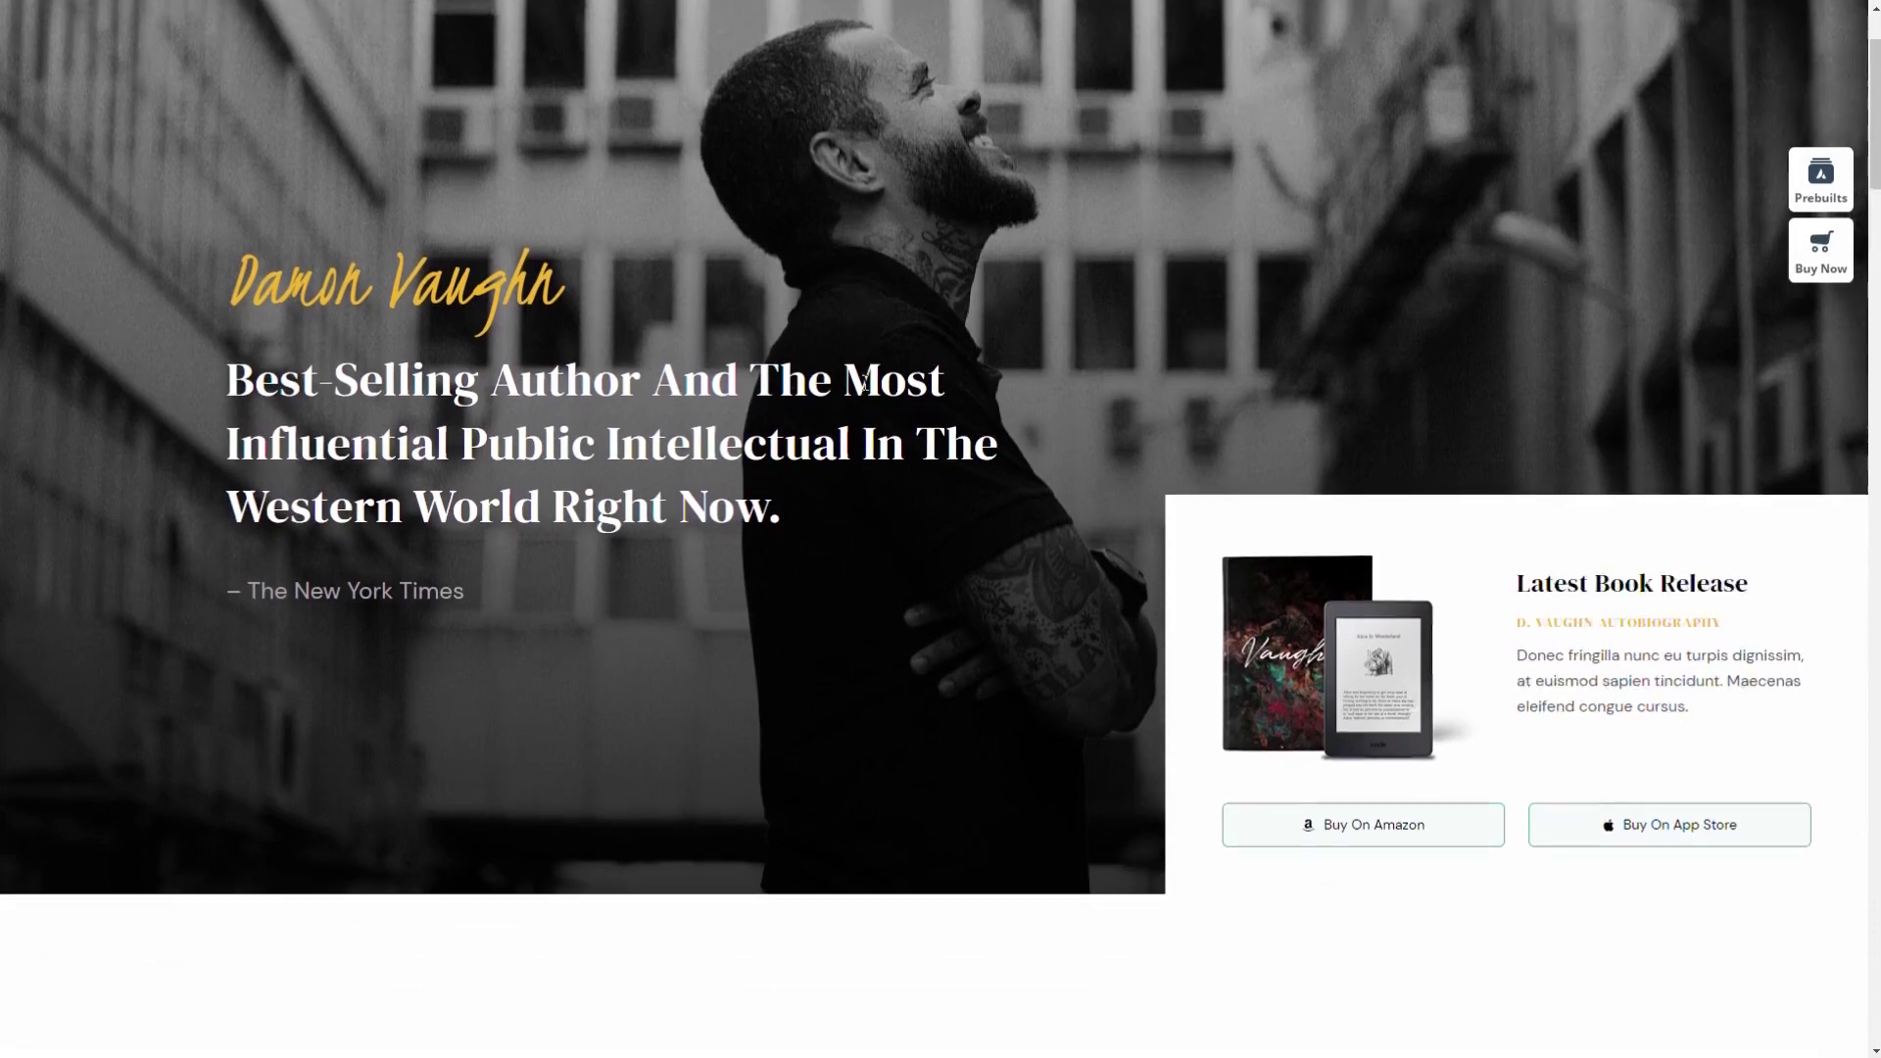
# Scroll down through the Hostinger homepage
pyautogui.scroll(-2, 864, 382)
pyautogui.scroll(-1, 862, 382)
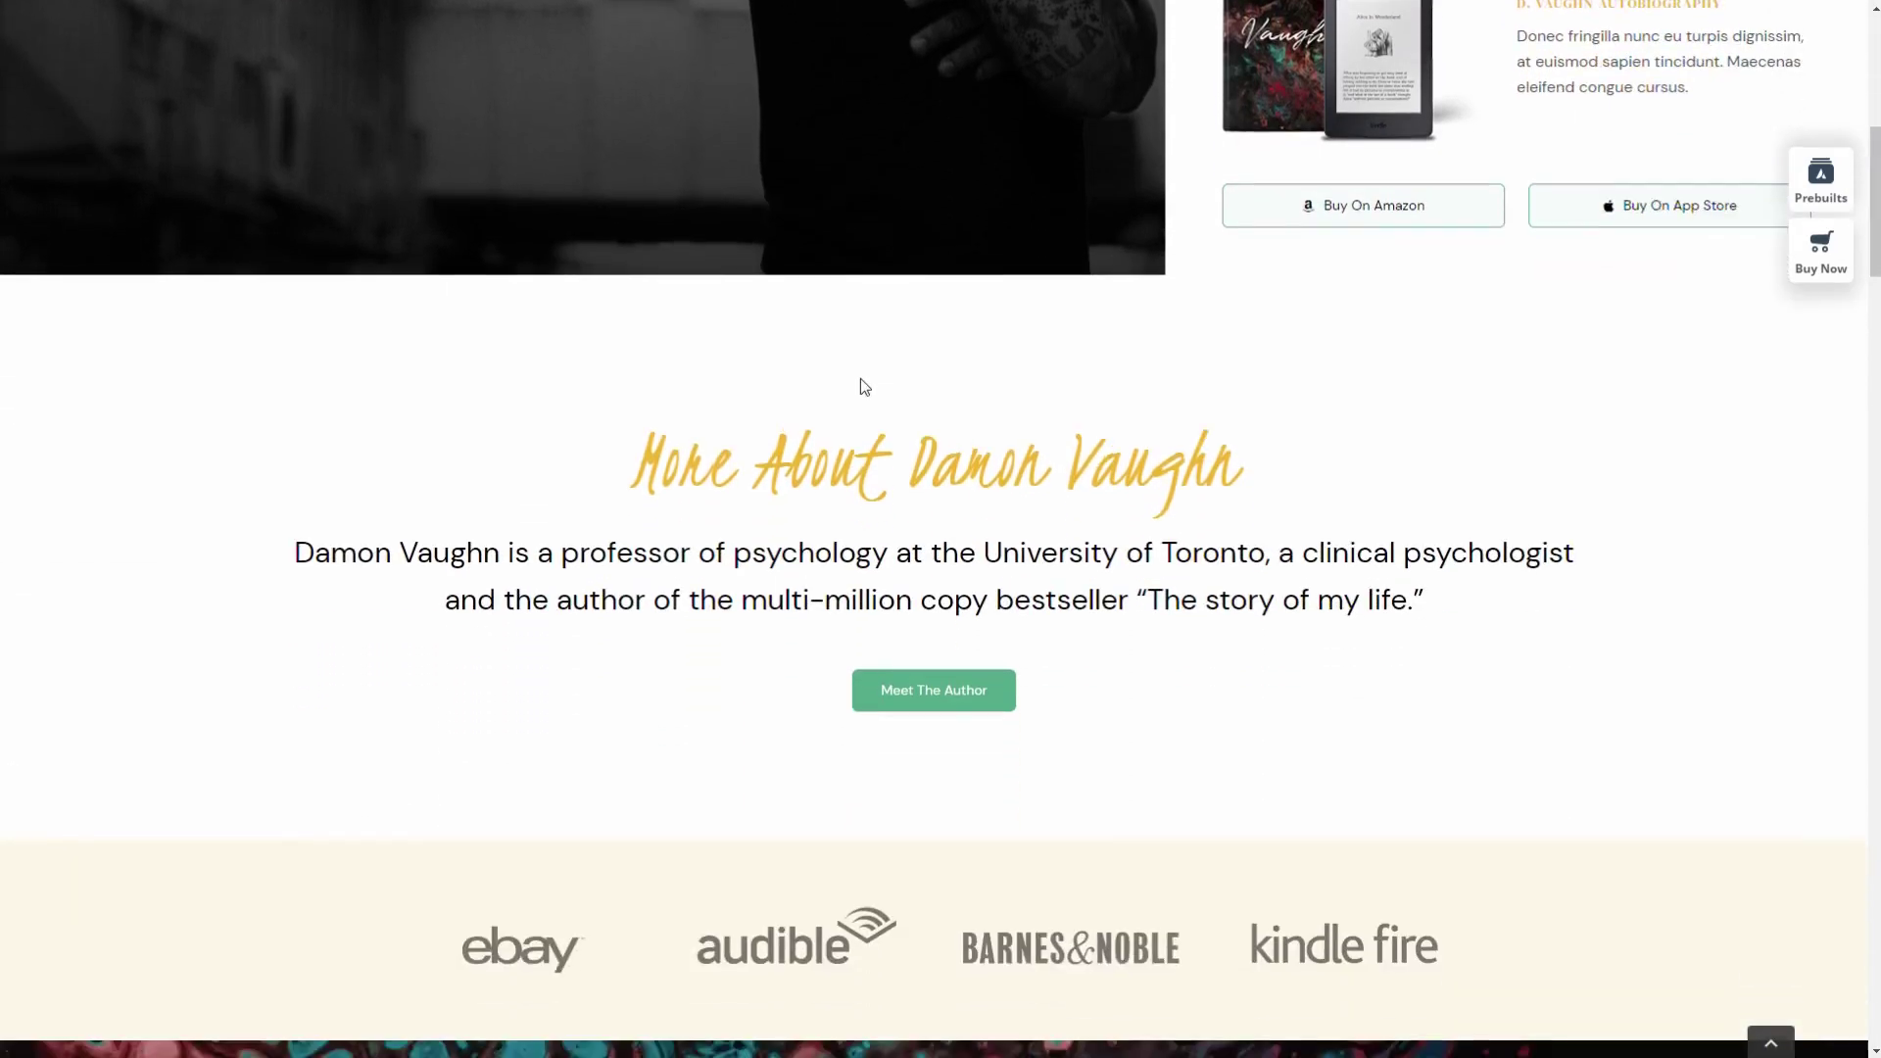
pyautogui.scroll(-2, 861, 382)
pyautogui.scroll(-2, 854, 385)
pyautogui.scroll(-2, 853, 380)
pyautogui.scroll(-3, 850, 378)
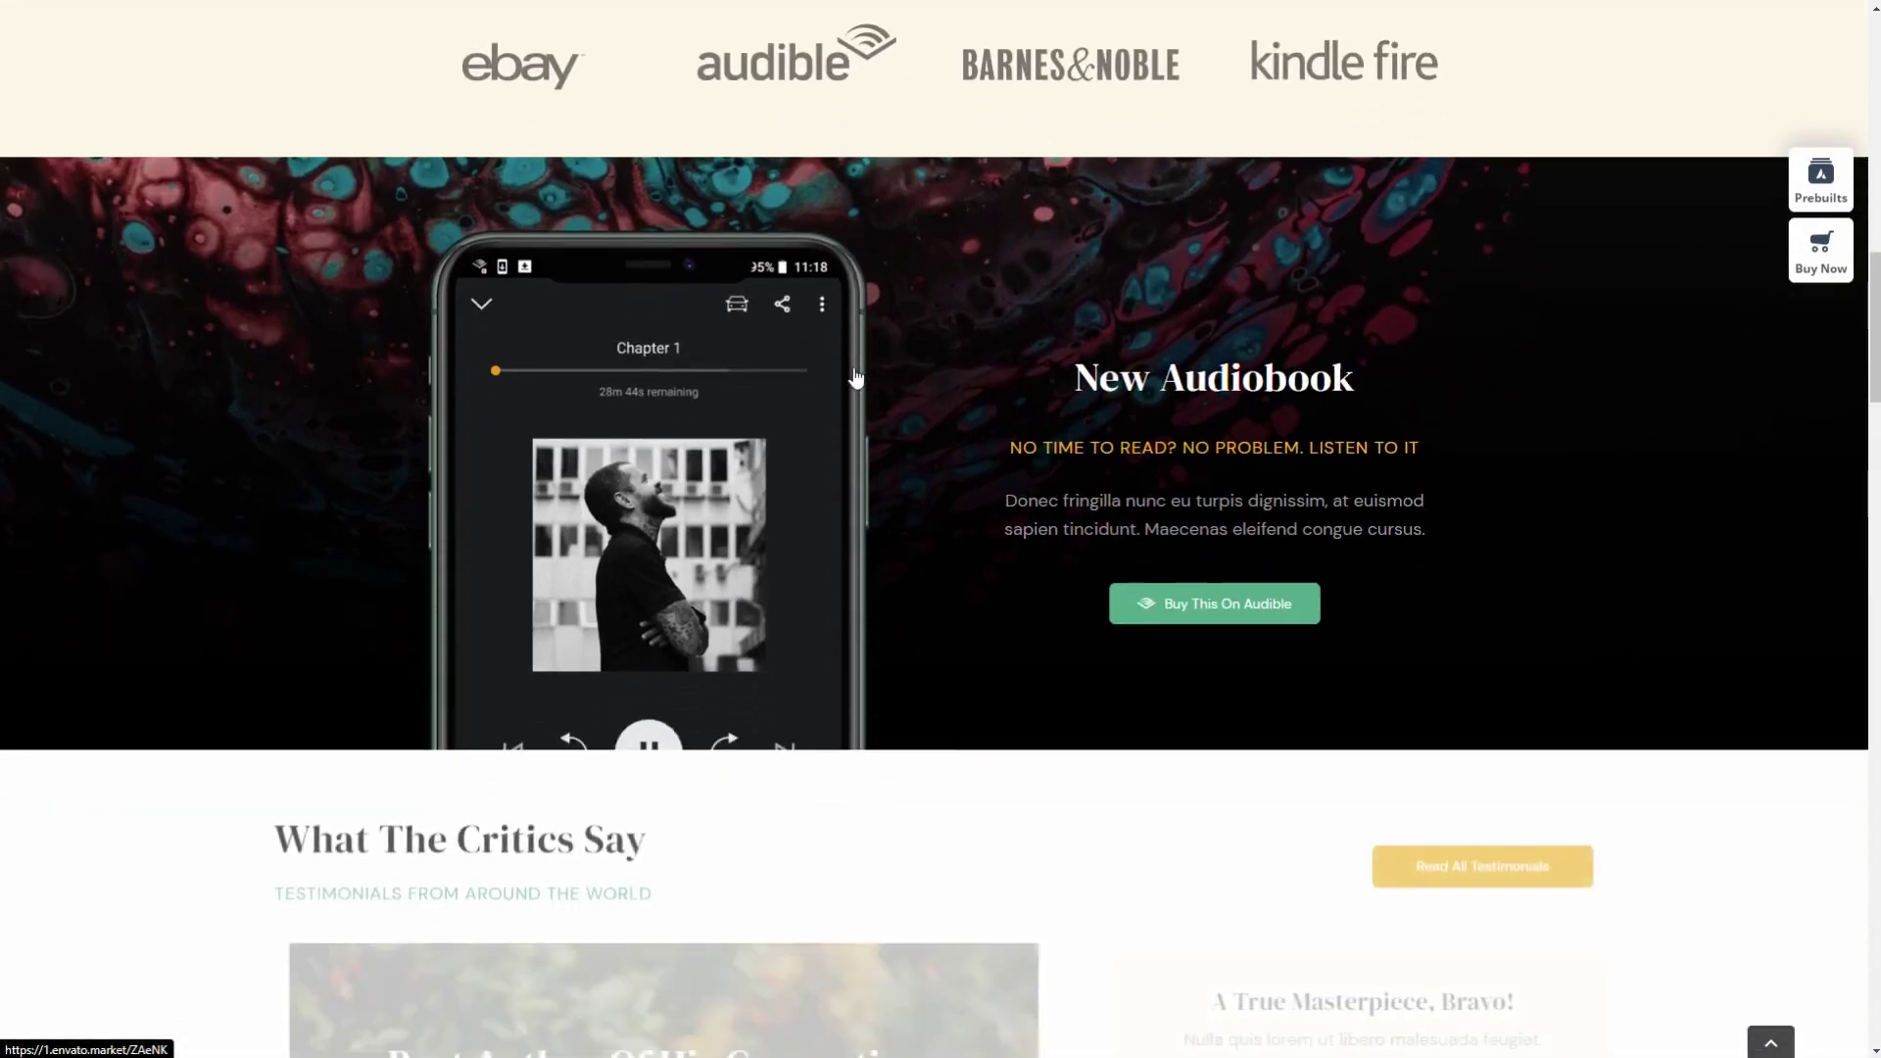
pyautogui.scroll(-1, 849, 376)
pyautogui.scroll(-3, 847, 375)
pyautogui.scroll(-1, 846, 375)
pyautogui.scroll(-2, 843, 370)
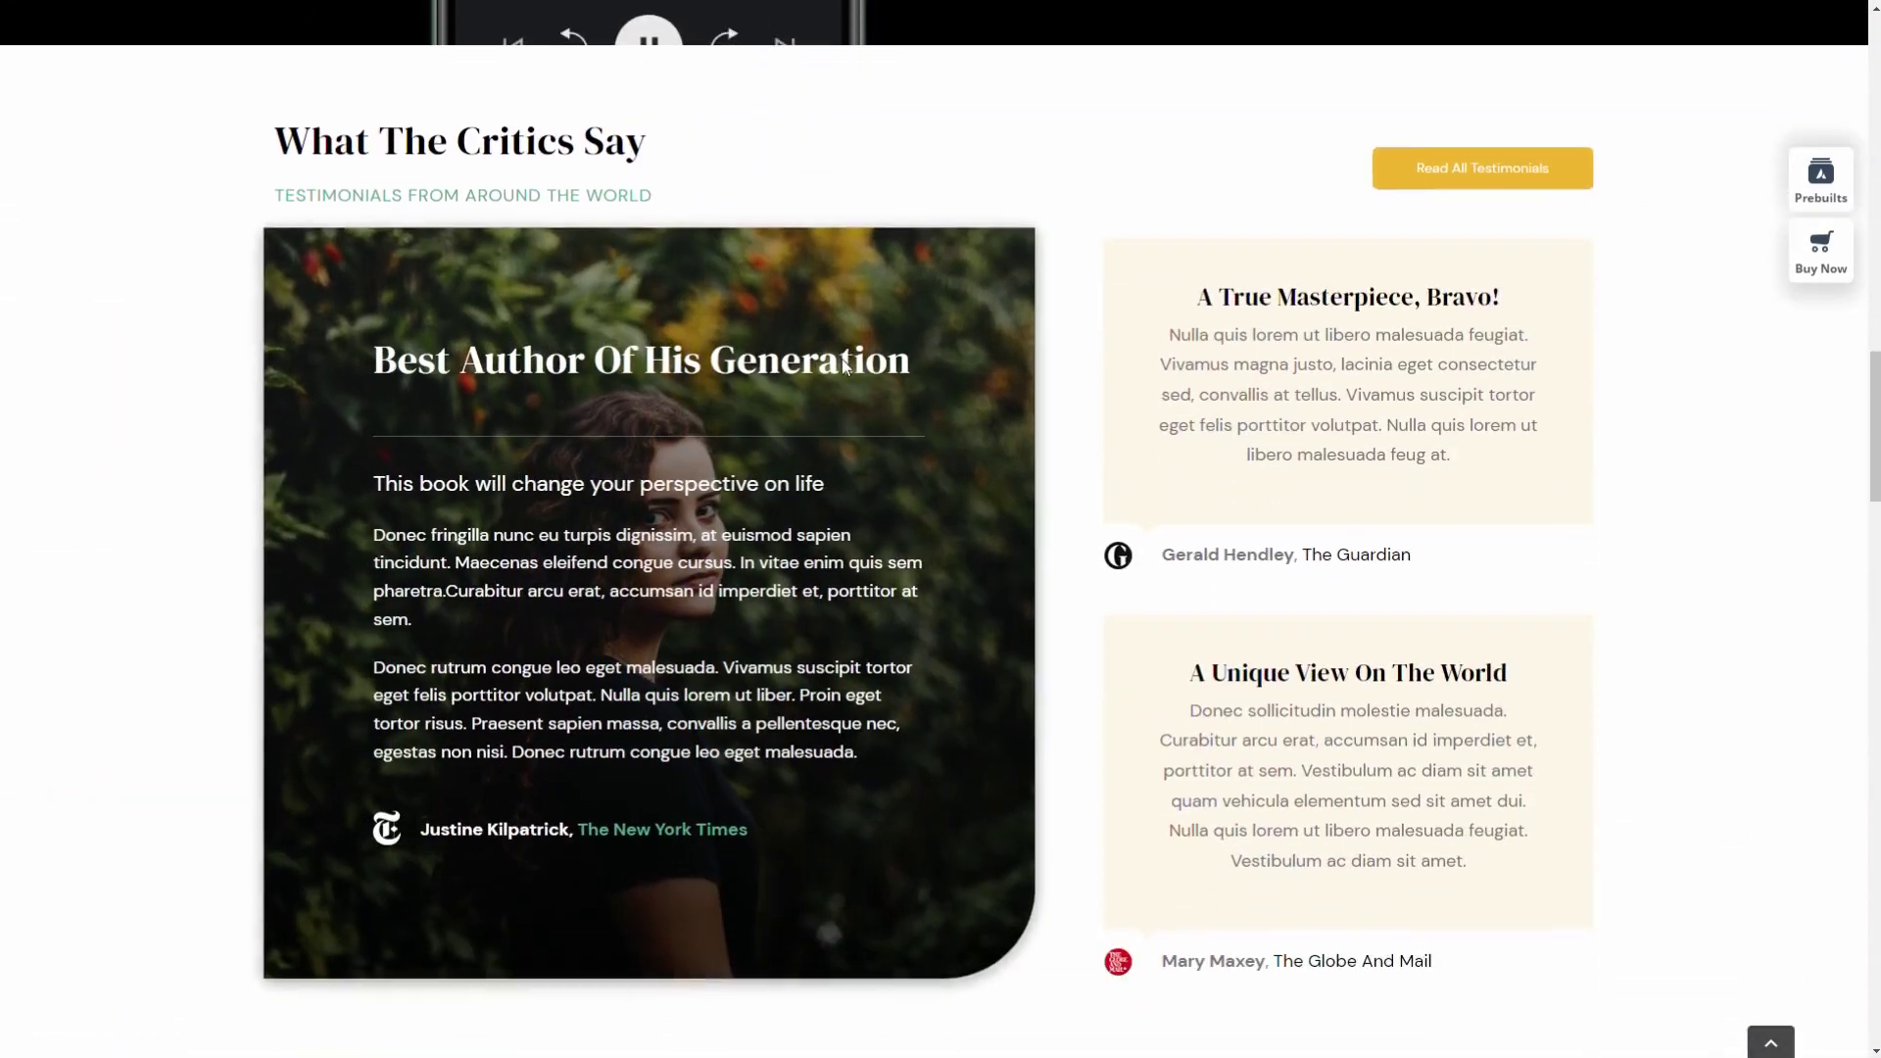
pyautogui.scroll(-4, 839, 368)
pyautogui.scroll(-1, 835, 366)
pyautogui.scroll(-2, 831, 368)
pyautogui.scroll(-3, 821, 369)
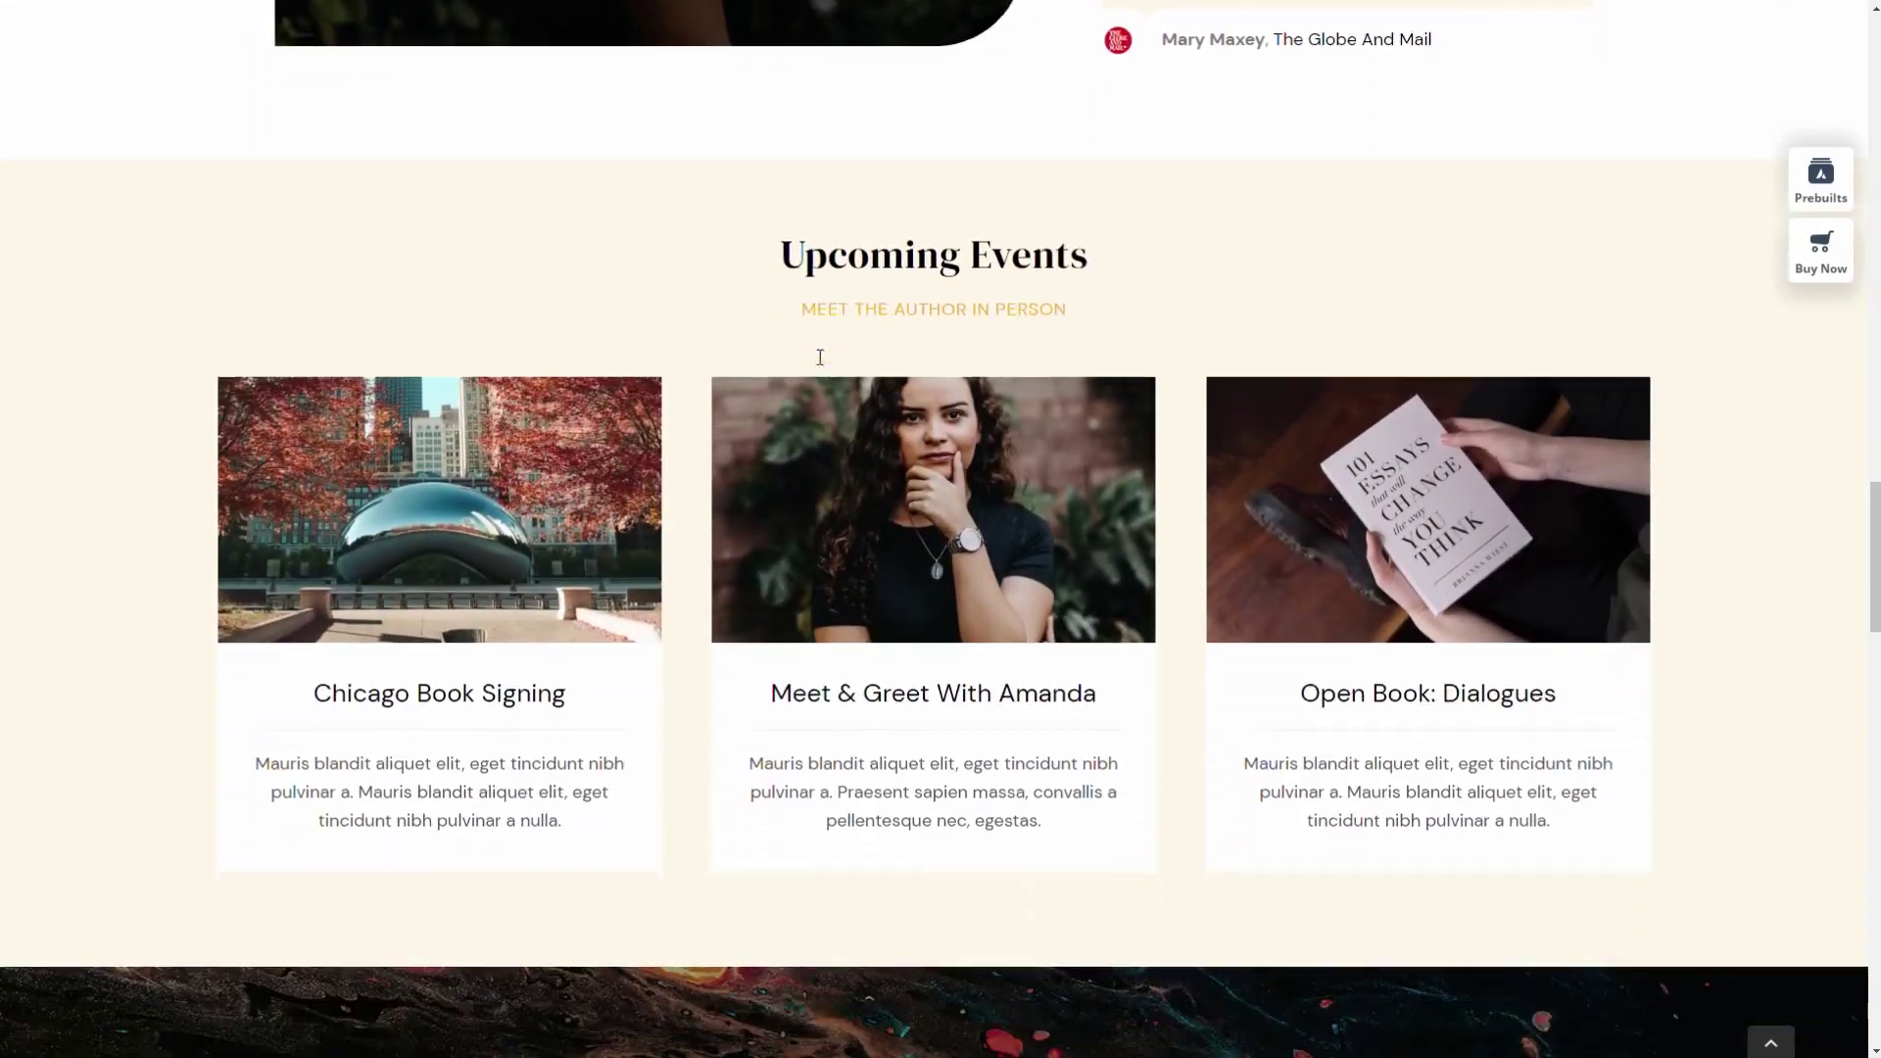
pyautogui.scroll(-5, 820, 363)
pyautogui.scroll(-1, 824, 361)
pyautogui.scroll(-2, 829, 368)
pyautogui.scroll(-2, 829, 369)
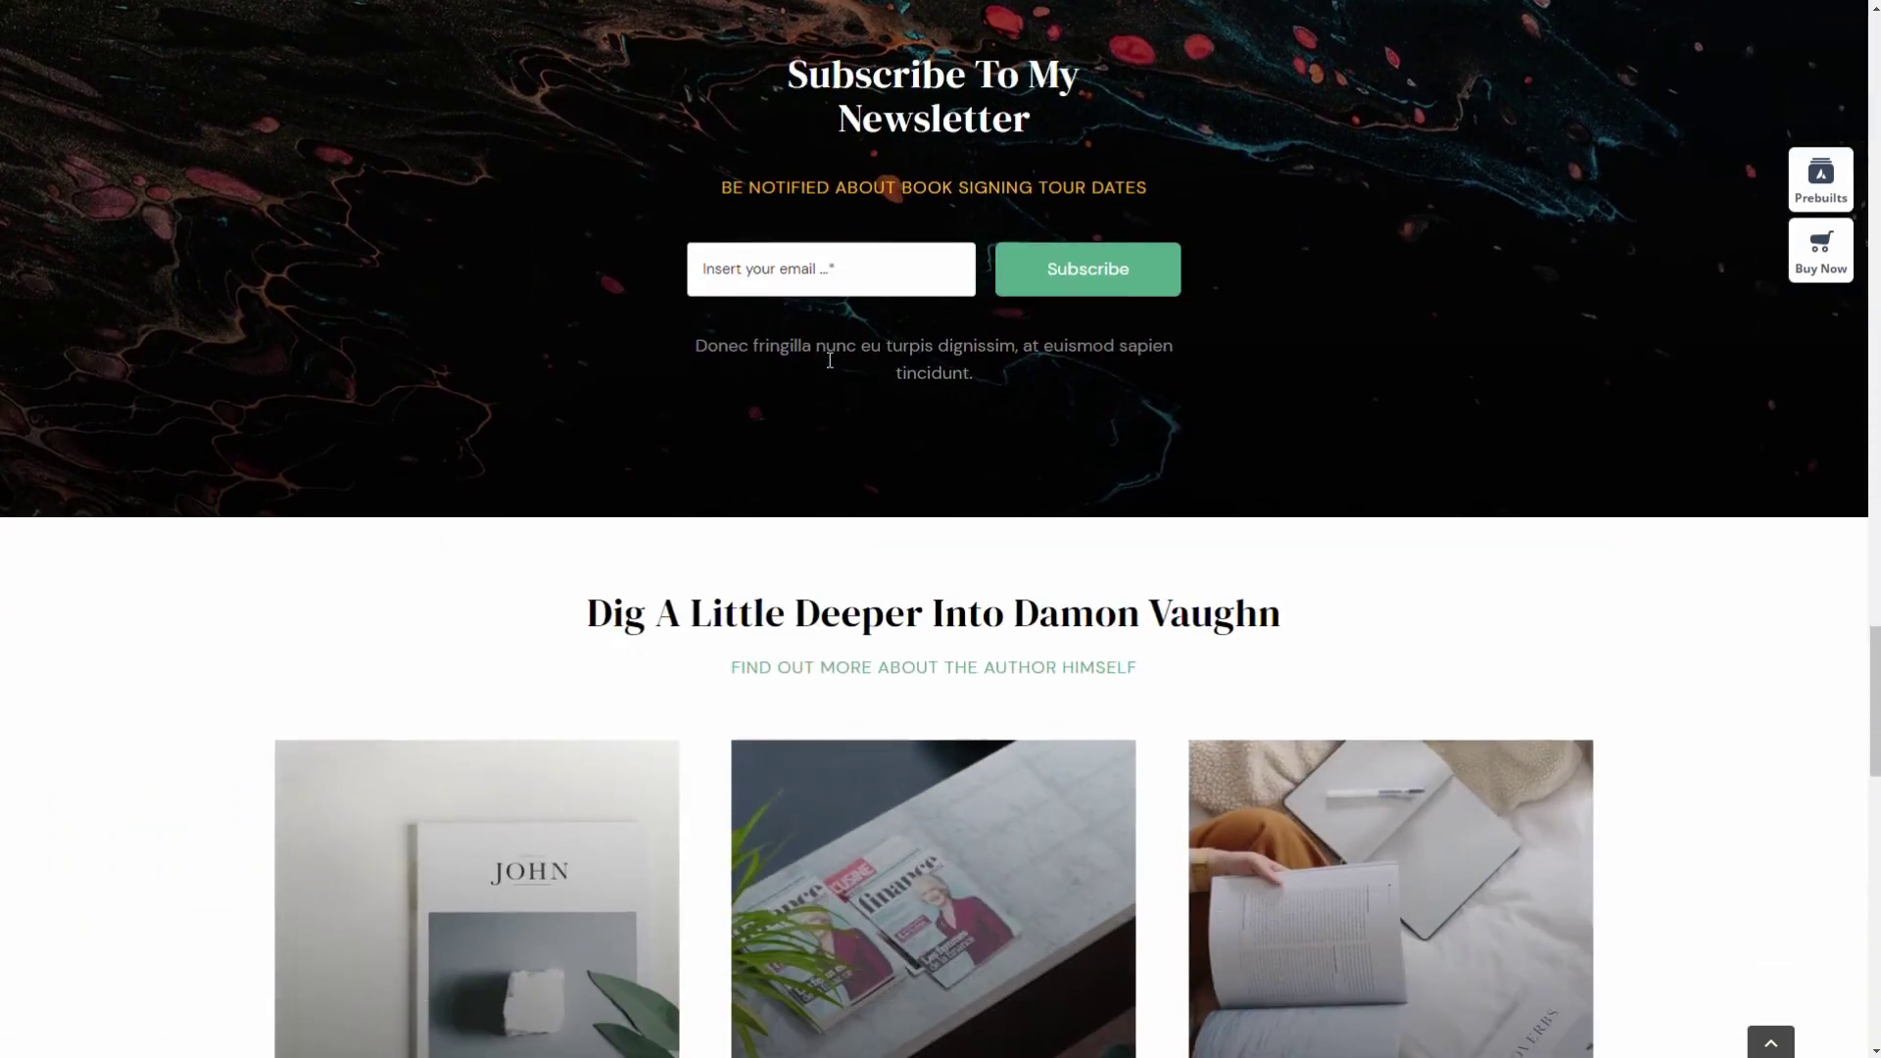
pyautogui.scroll(-2, 830, 369)
pyautogui.scroll(-1, 831, 362)
pyautogui.scroll(-2, 831, 355)
pyautogui.scroll(-1, 829, 357)
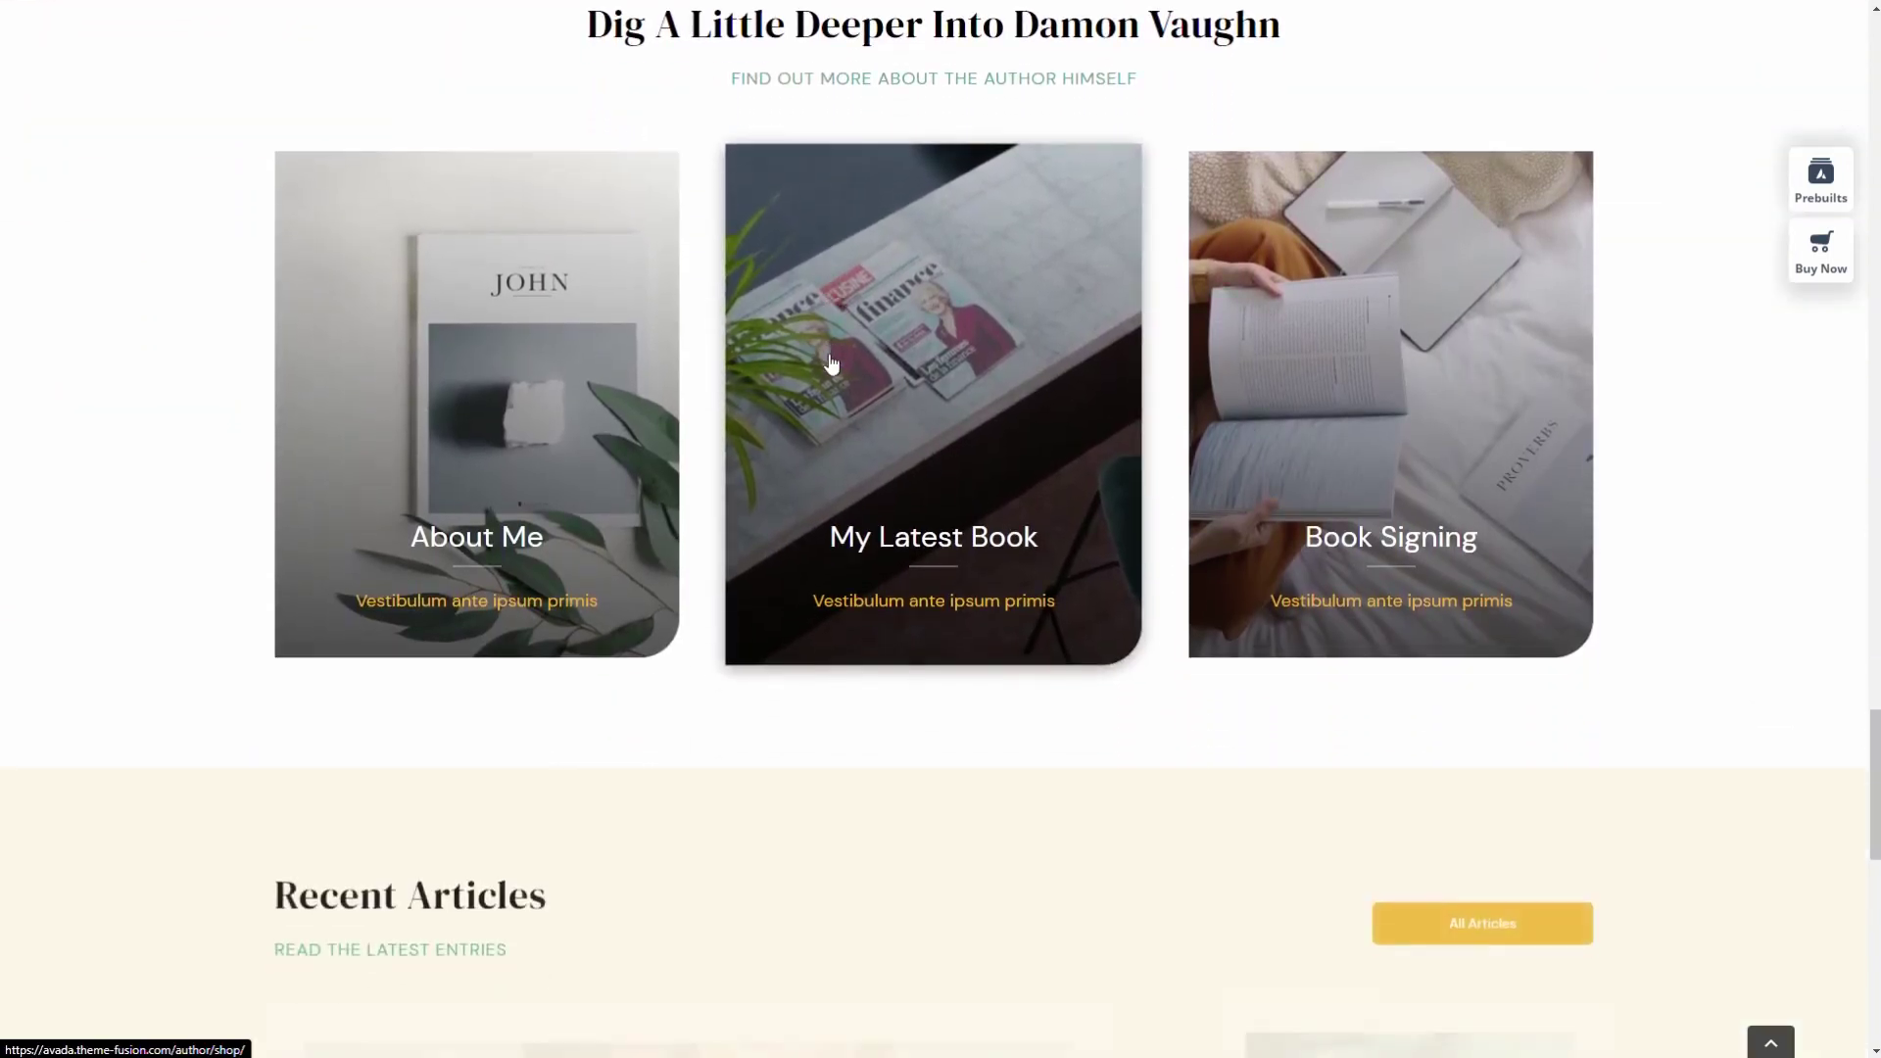
pyautogui.scroll(-1, 827, 358)
pyautogui.scroll(-3, 825, 363)
pyautogui.scroll(-1, 825, 356)
pyautogui.scroll(-2, 826, 355)
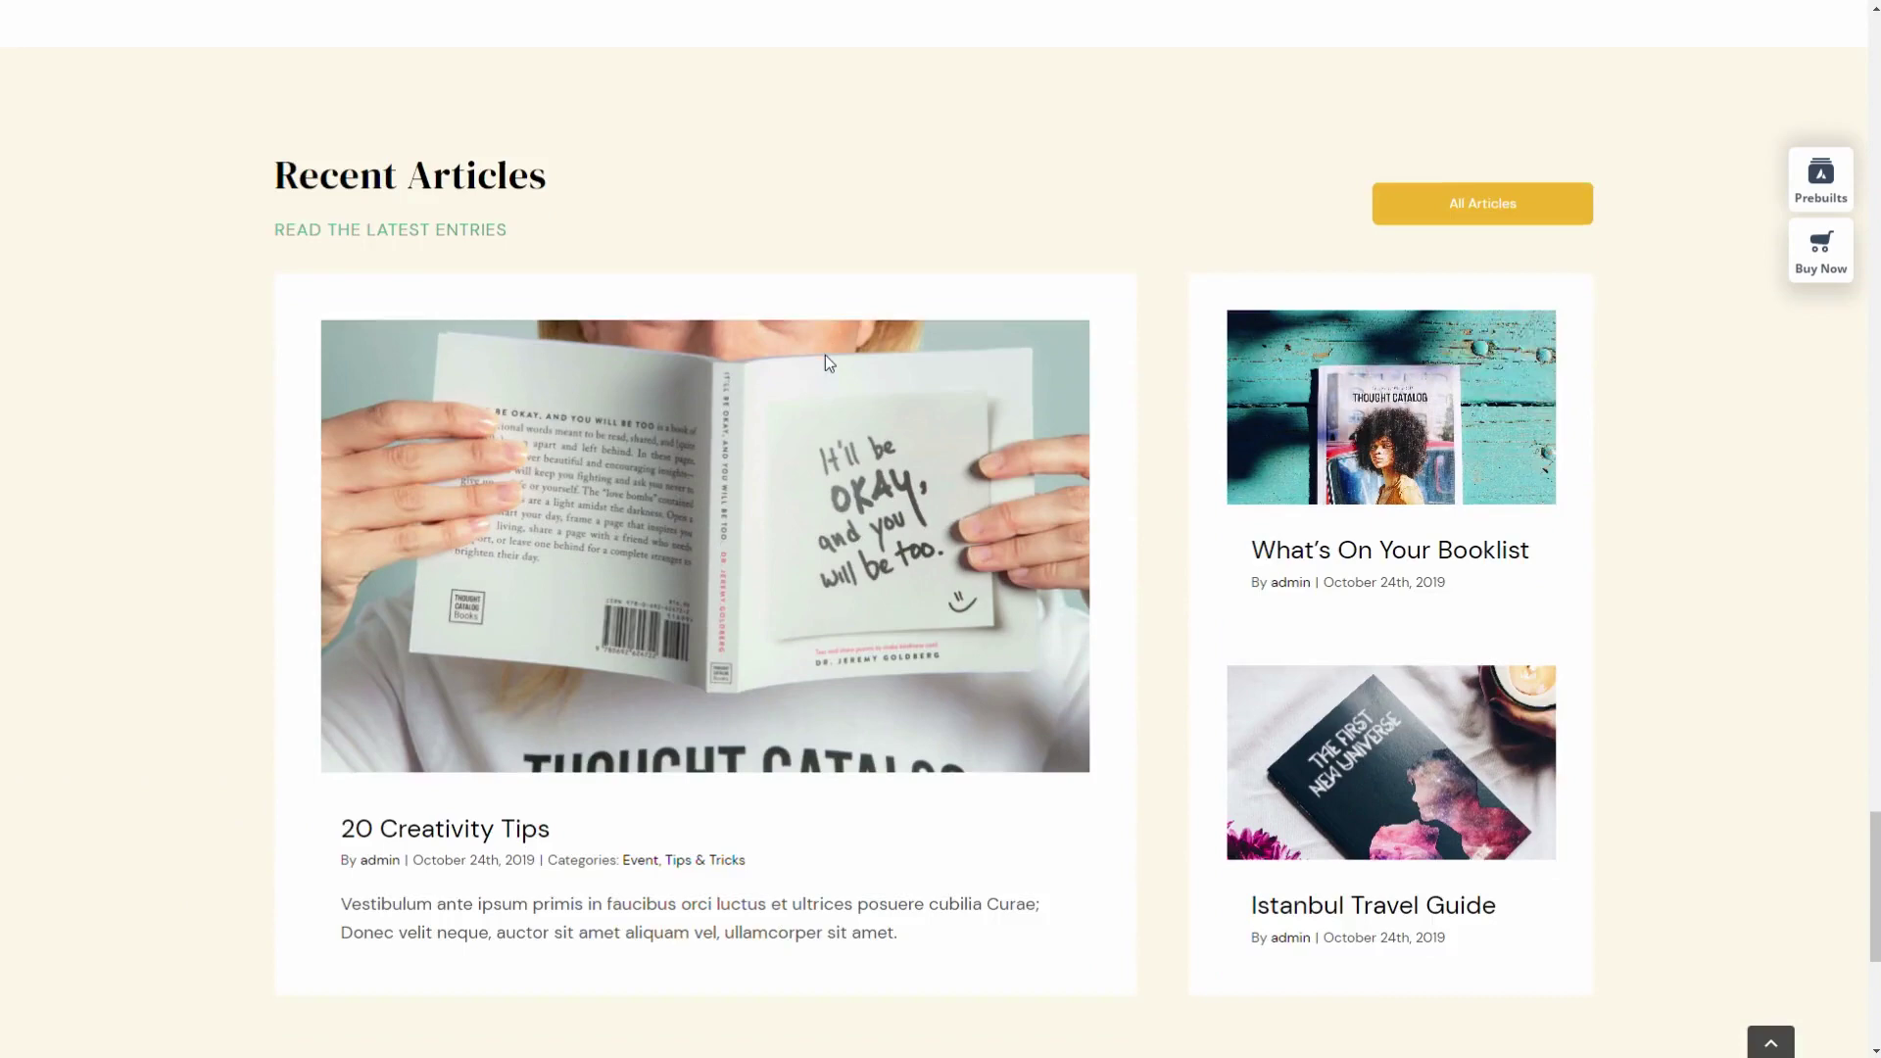
pyautogui.scroll(-1, 825, 356)
pyautogui.scroll(-2, 826, 353)
pyautogui.scroll(-2, 825, 353)
pyautogui.scroll(-1, 820, 350)
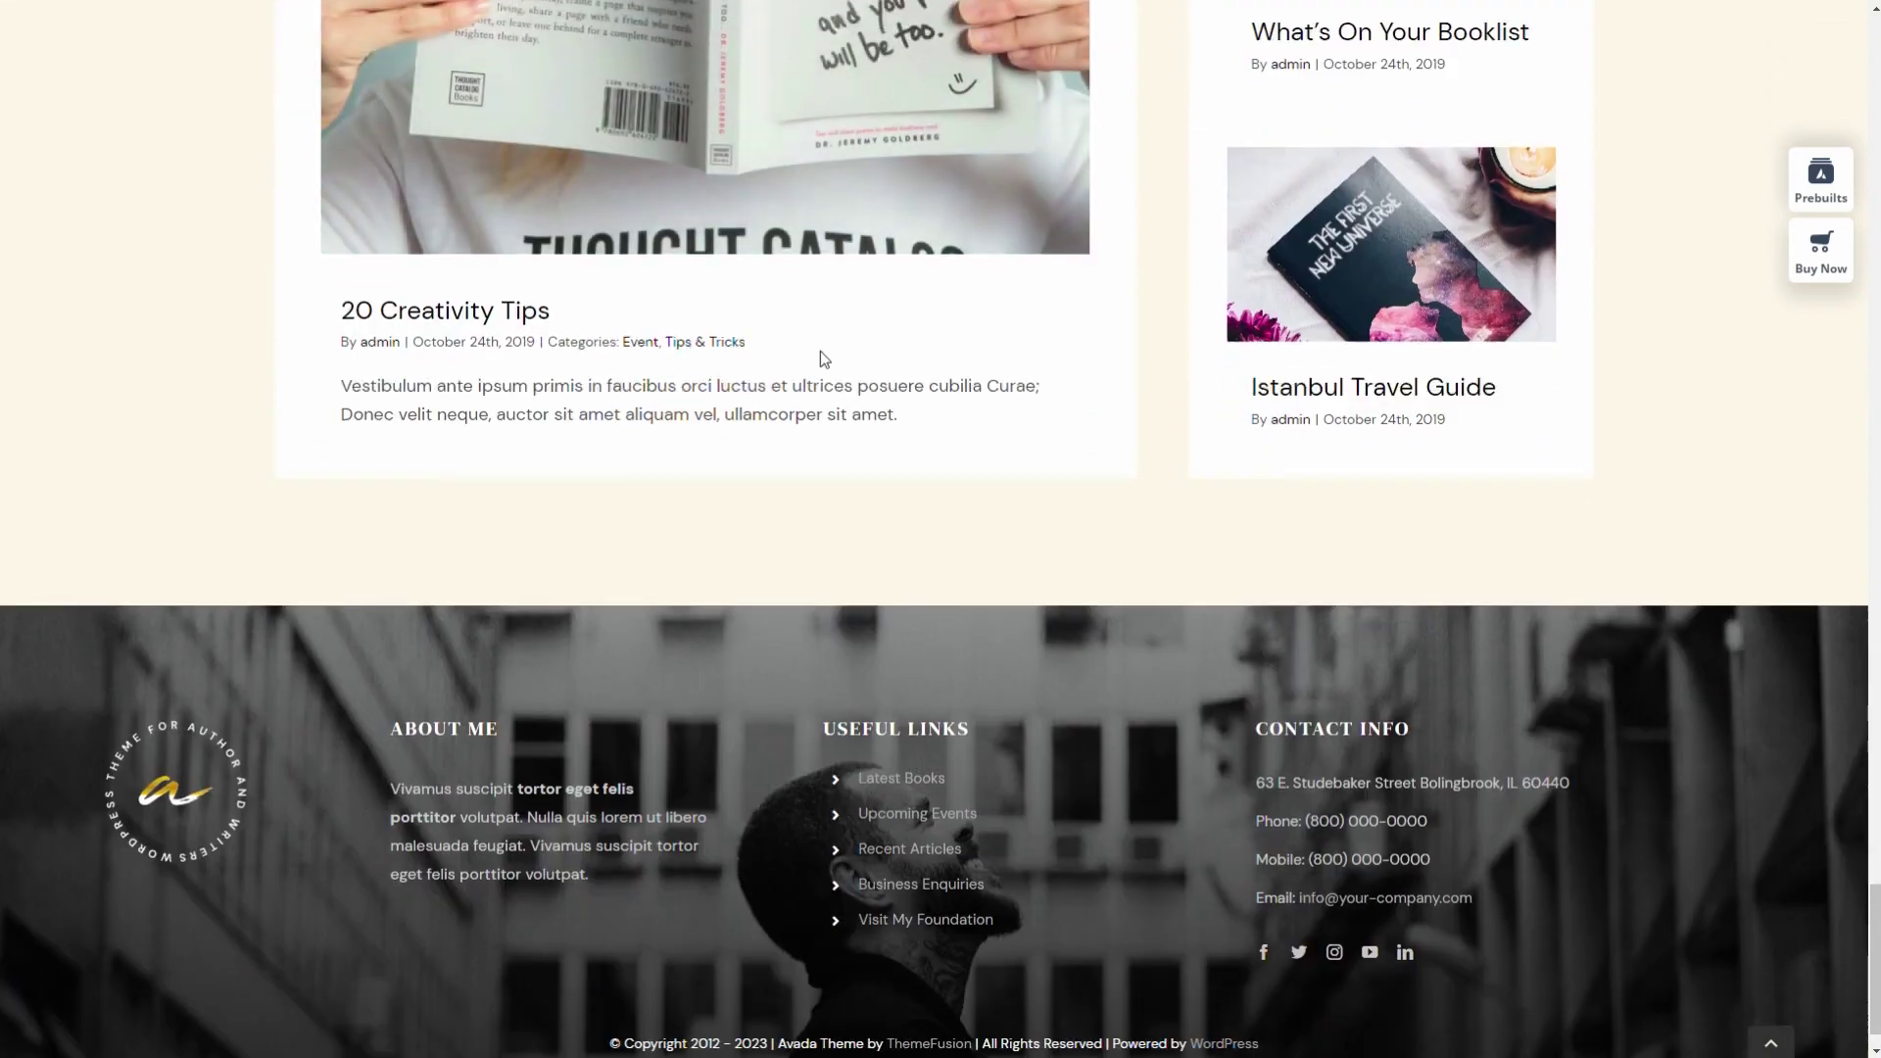
pyautogui.scroll(-1, 818, 350)
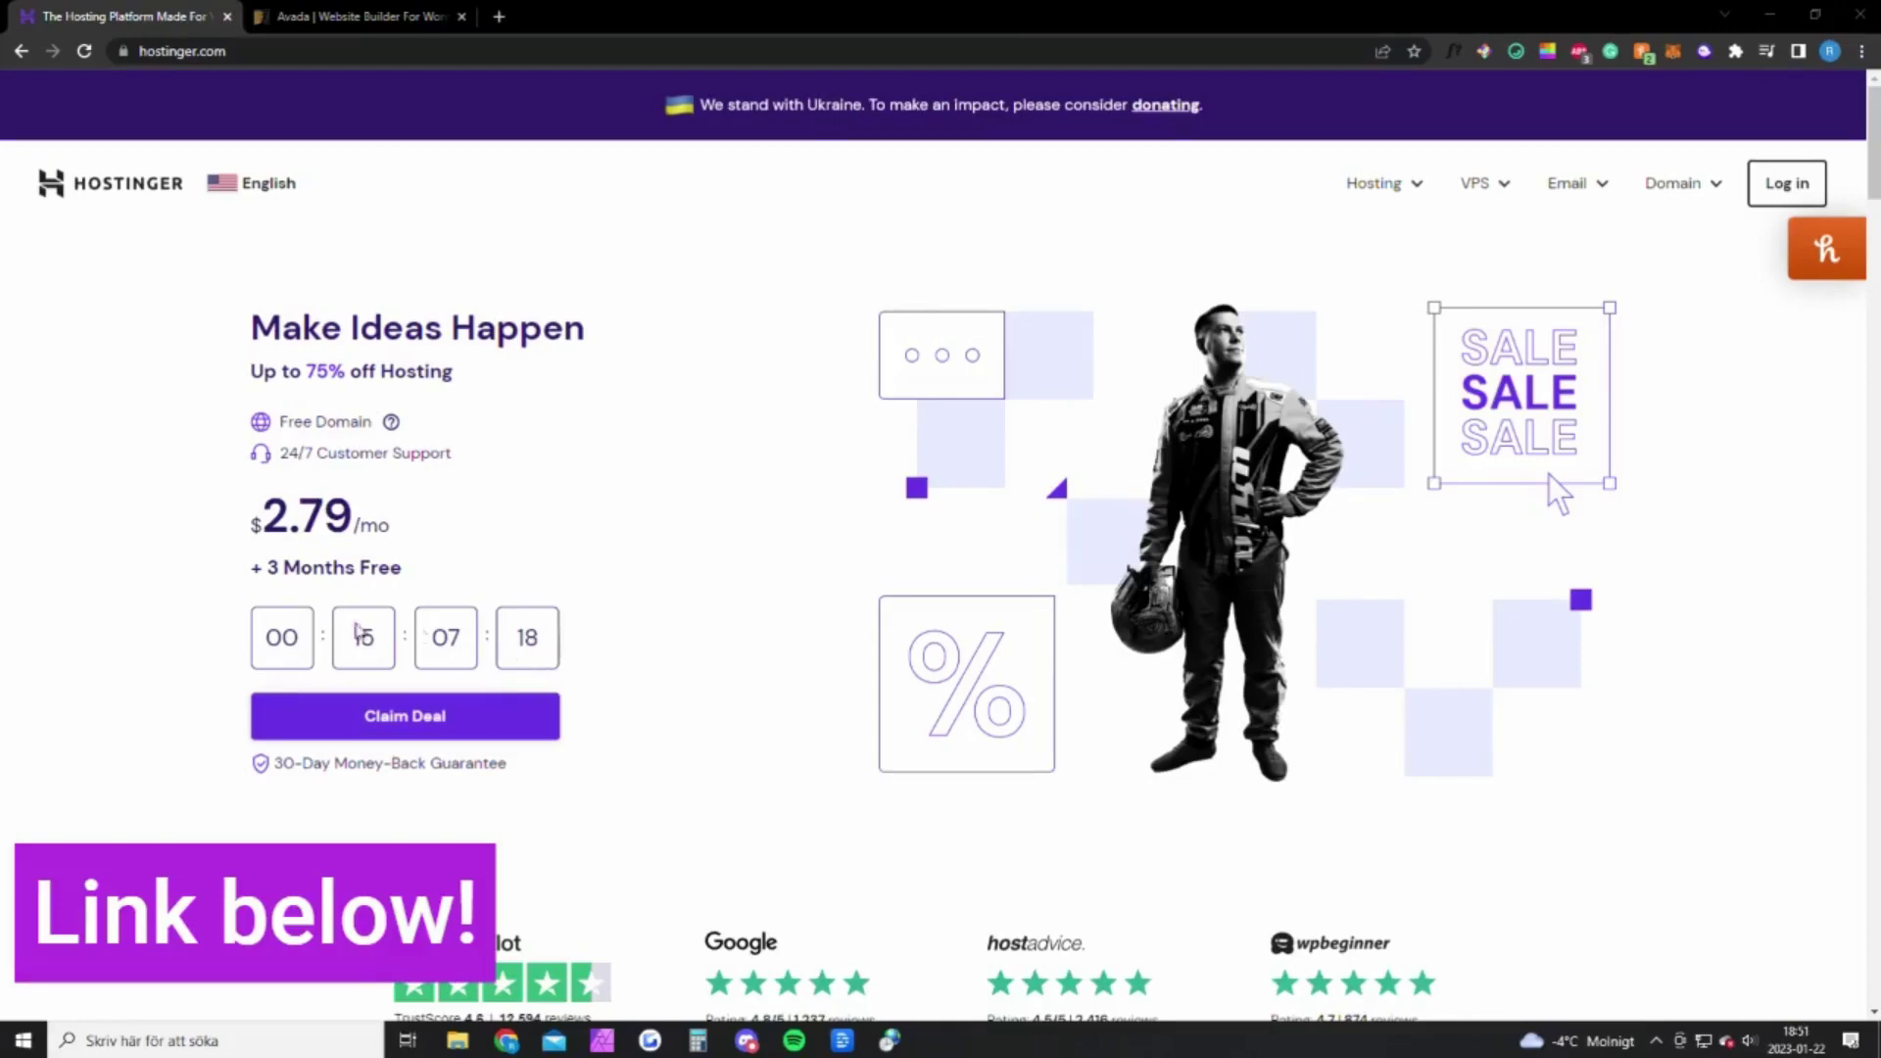
# Open the Web Hosting plans page and review the Single plan's websites and monthly visits limits
pyautogui.click(1304, 250)
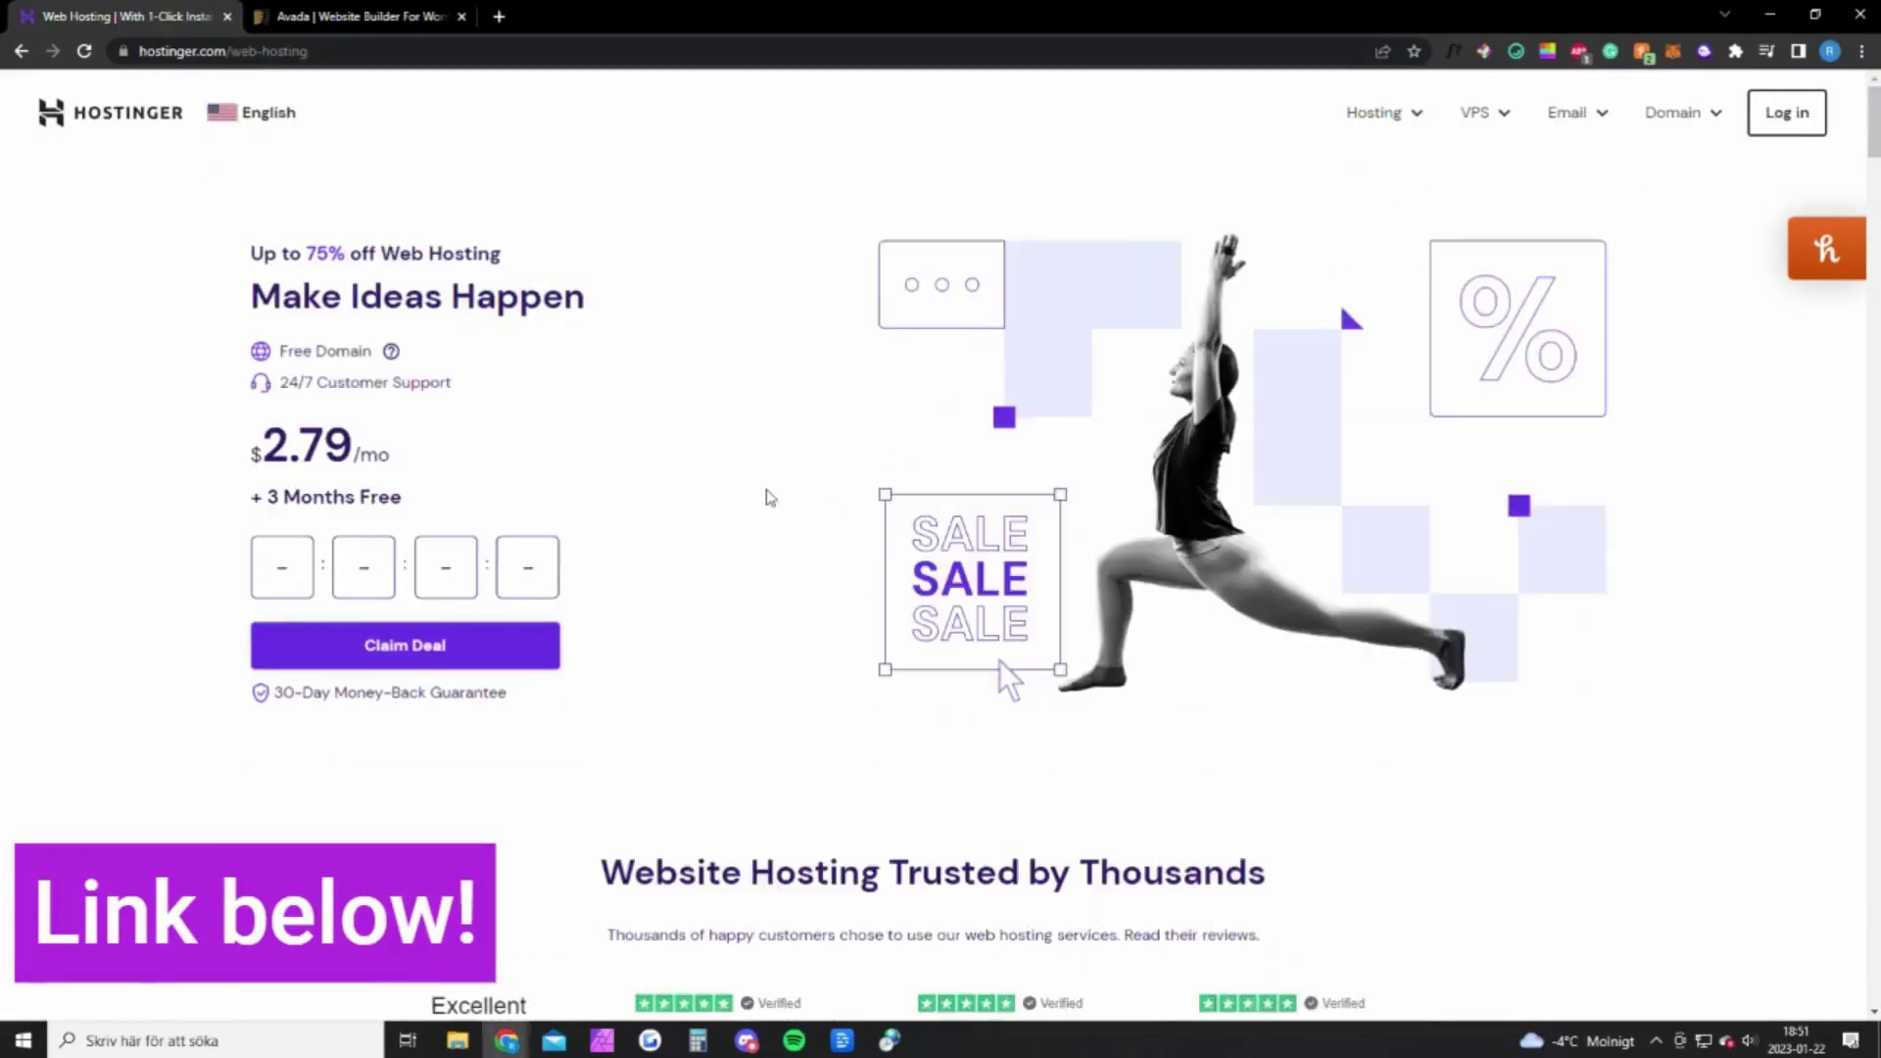
pyautogui.scroll(-5, 770, 498)
pyautogui.scroll(-8, 760, 509)
pyautogui.scroll(1, 607, 485)
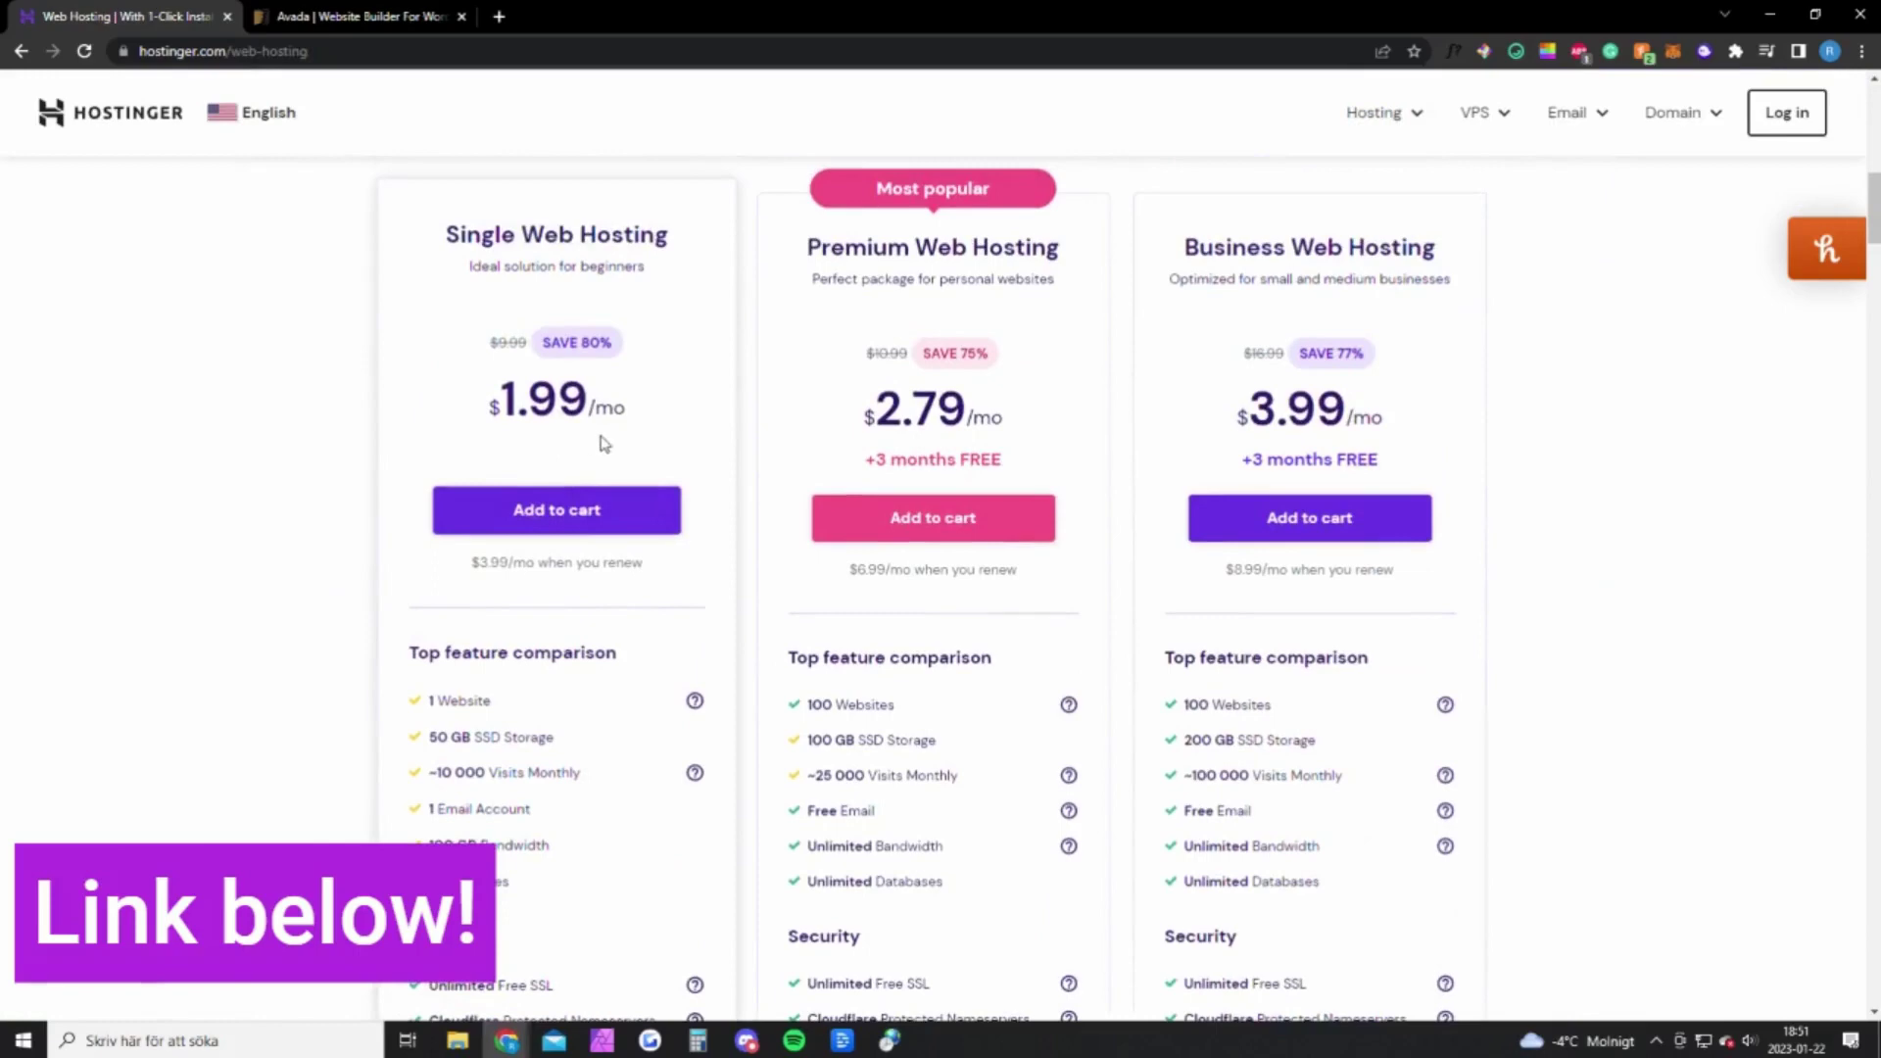
pyautogui.moveTo(427, 699); pyautogui.dragTo(495, 701)
pyautogui.click(544, 774)
pyautogui.moveTo(435, 772); pyautogui.dragTo(580, 776)
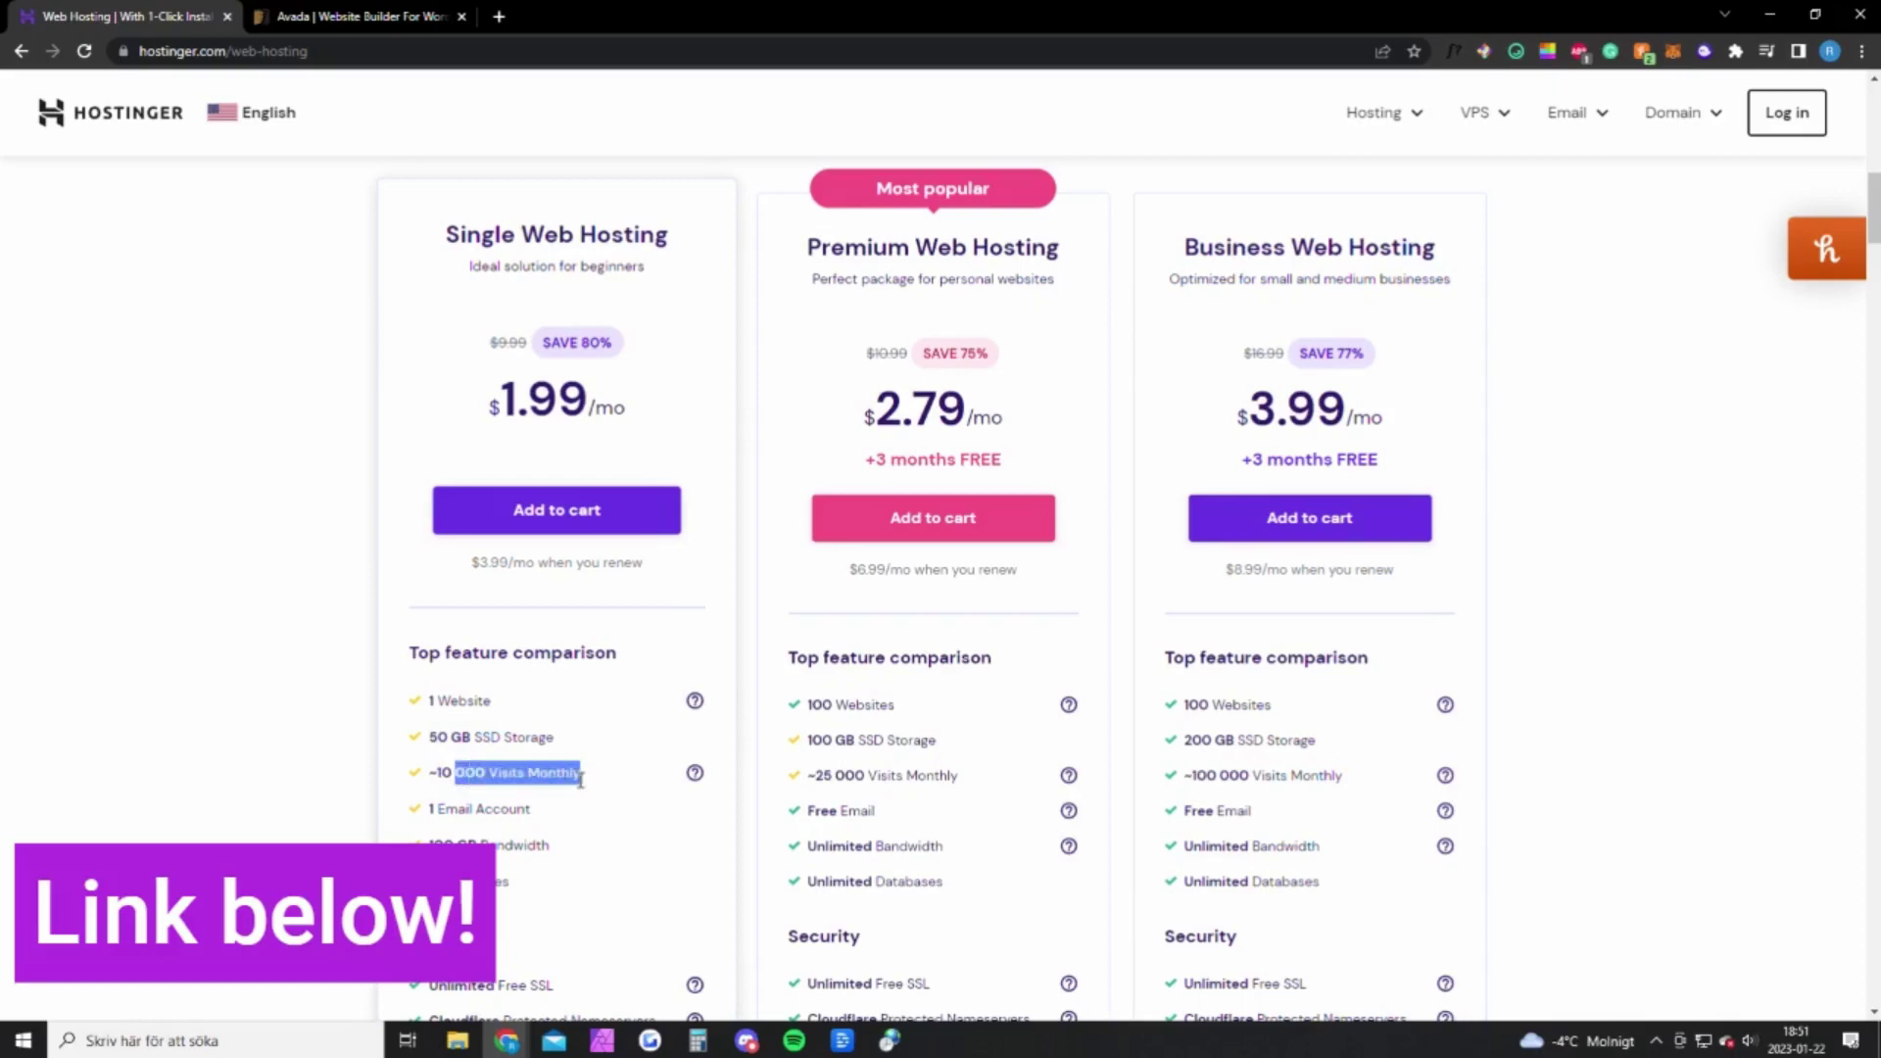
pyautogui.click(516, 776)
pyautogui.scroll(-2, 592, 654)
pyautogui.scroll(1, 600, 662)
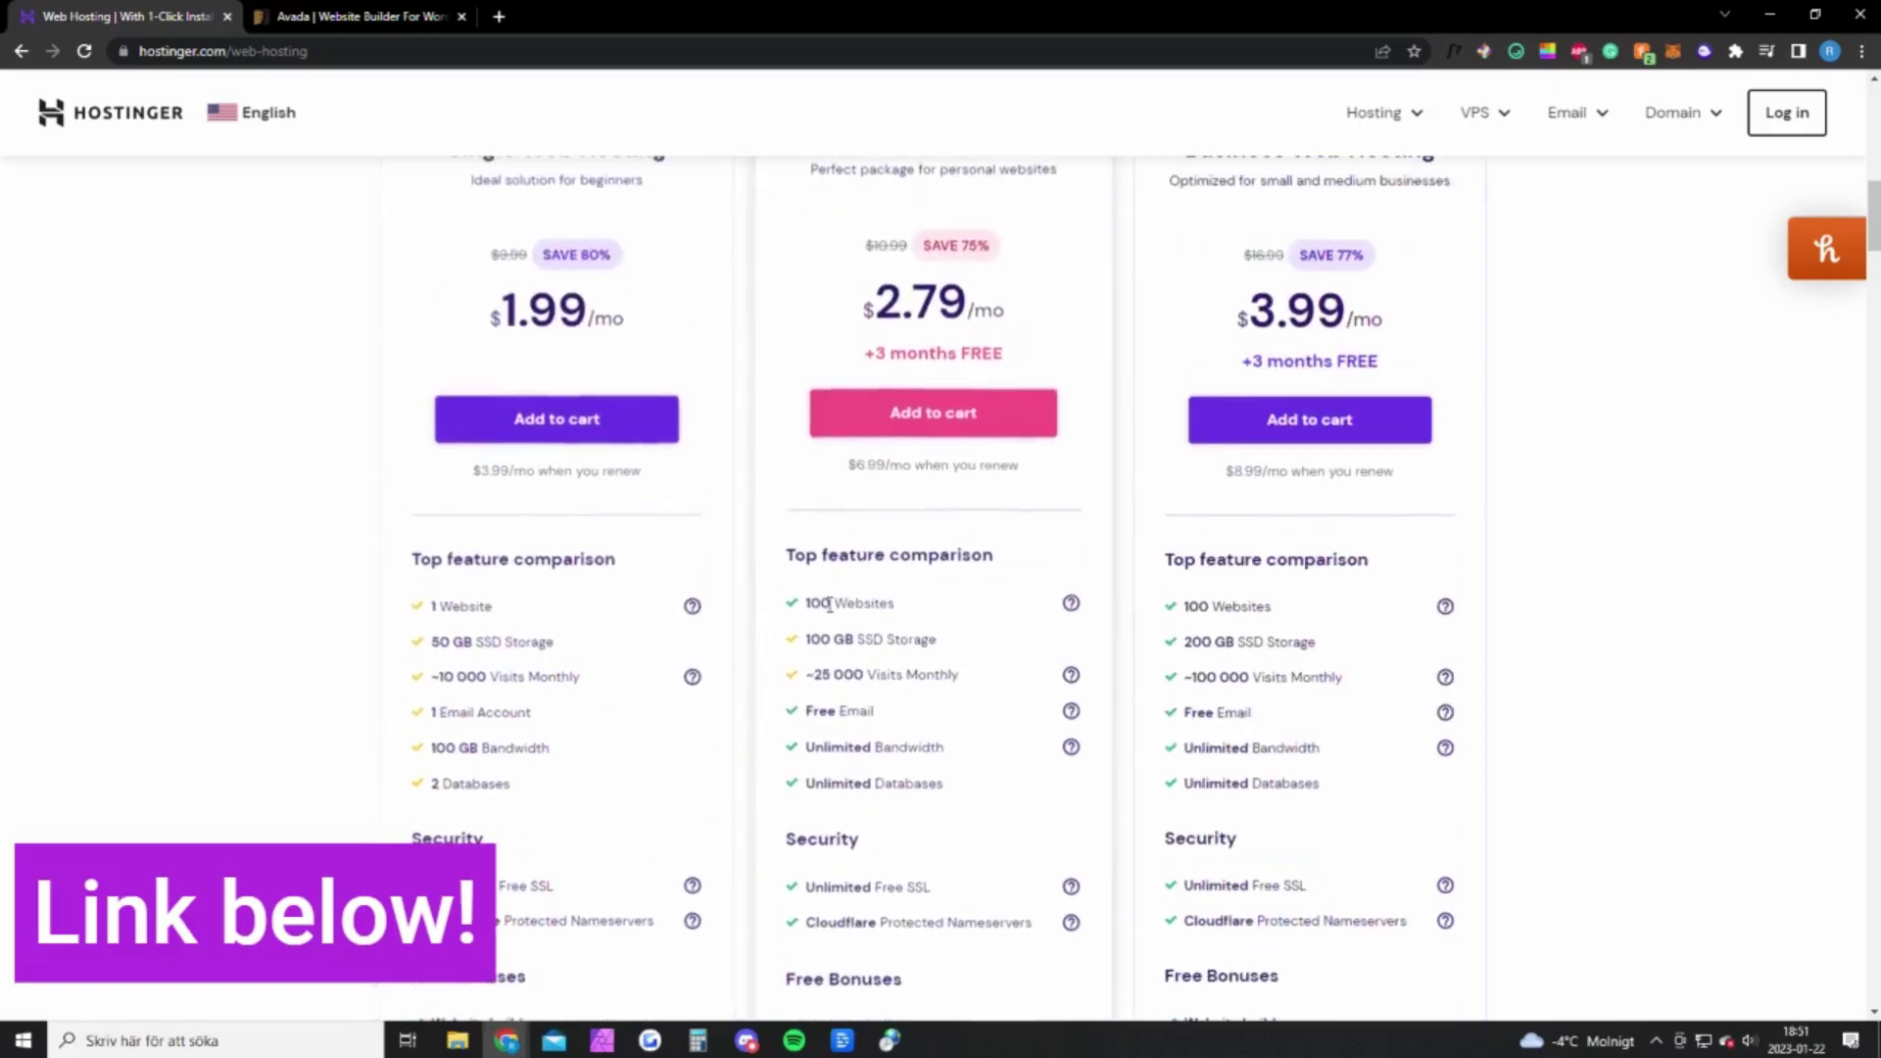
# Compare the Premium plan's 100 websites, monthly visits and Free Domain lines, then go to Avada's ThemeForest listing
pyautogui.moveTo(805, 603); pyautogui.dragTo(891, 600)
pyautogui.click(885, 601)
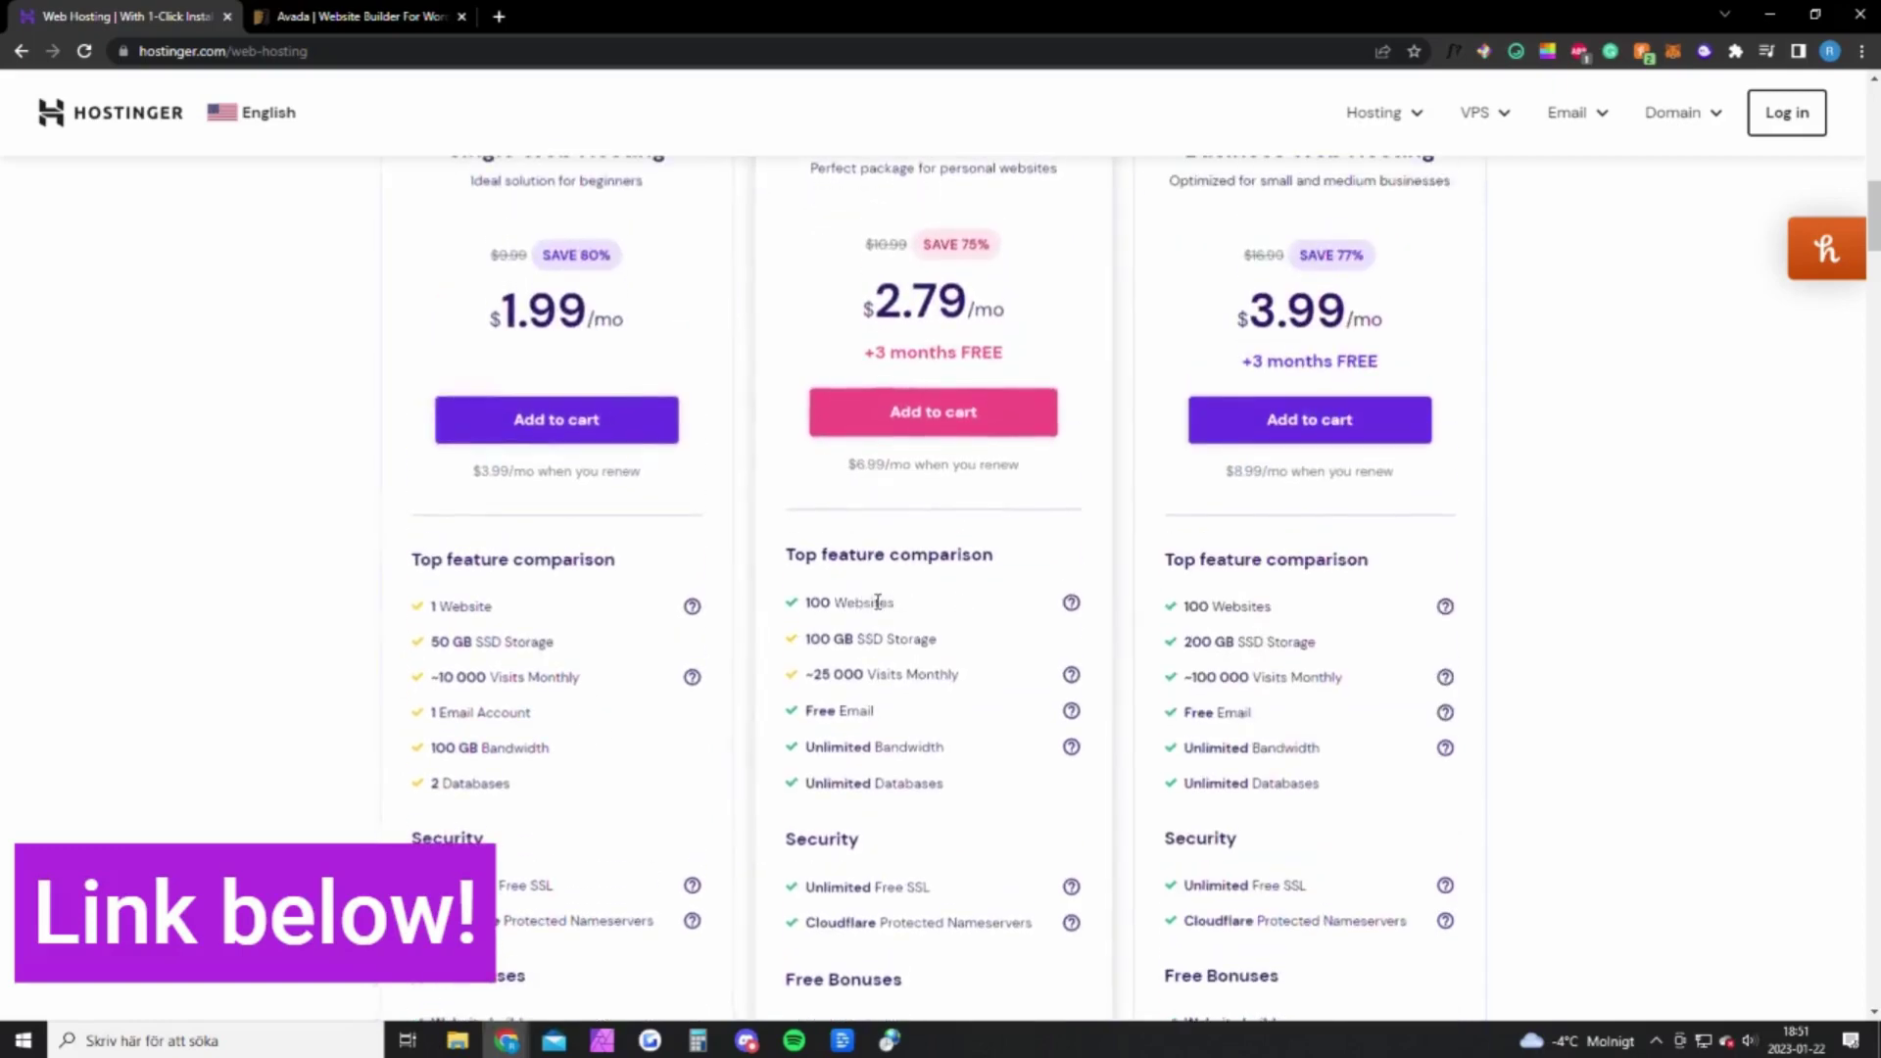
pyautogui.scroll(2, 878, 601)
pyautogui.scroll(-3, 878, 607)
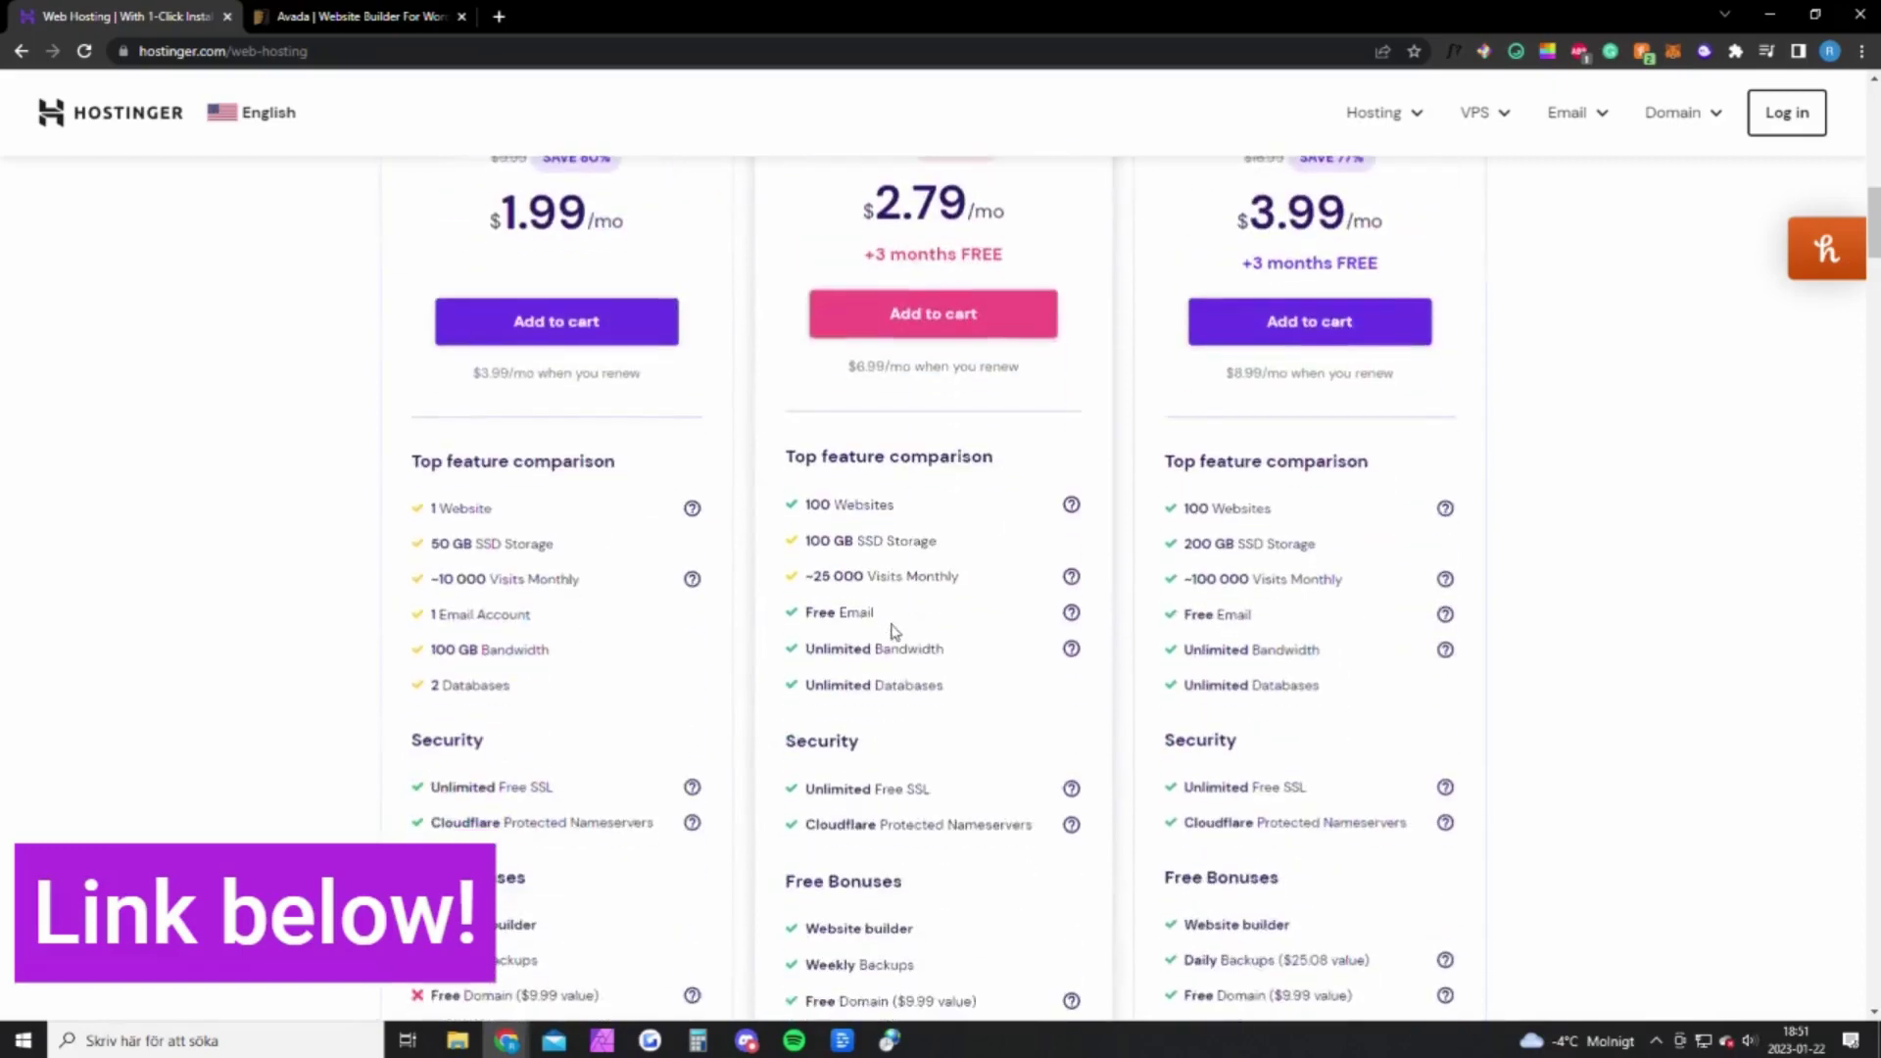
pyautogui.moveTo(829, 584); pyautogui.dragTo(958, 578)
pyautogui.click(855, 584)
pyautogui.scroll(-2, 908, 734)
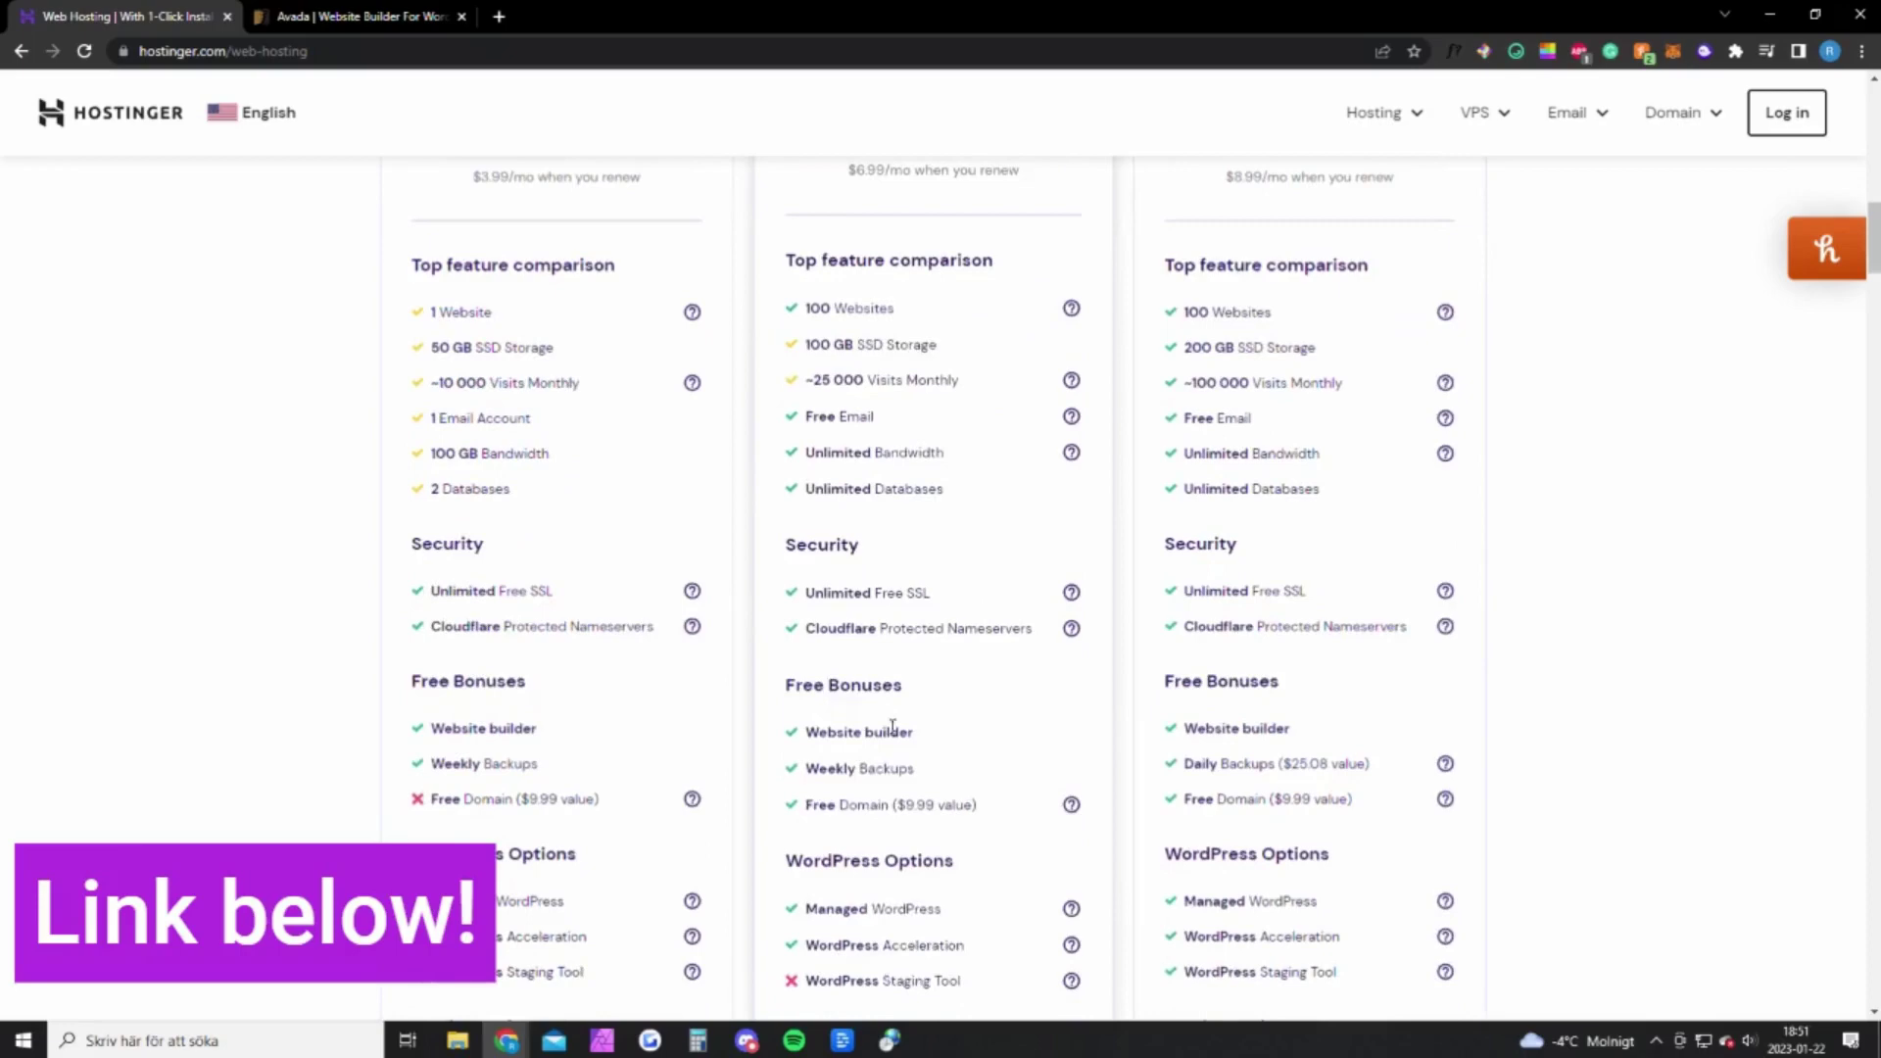
pyautogui.moveTo(815, 799); pyautogui.dragTo(991, 801)
pyautogui.click(915, 801)
pyautogui.moveTo(850, 814); pyautogui.dragTo(822, 809)
pyautogui.click(888, 813)
pyautogui.scroll(2, 770, 777)
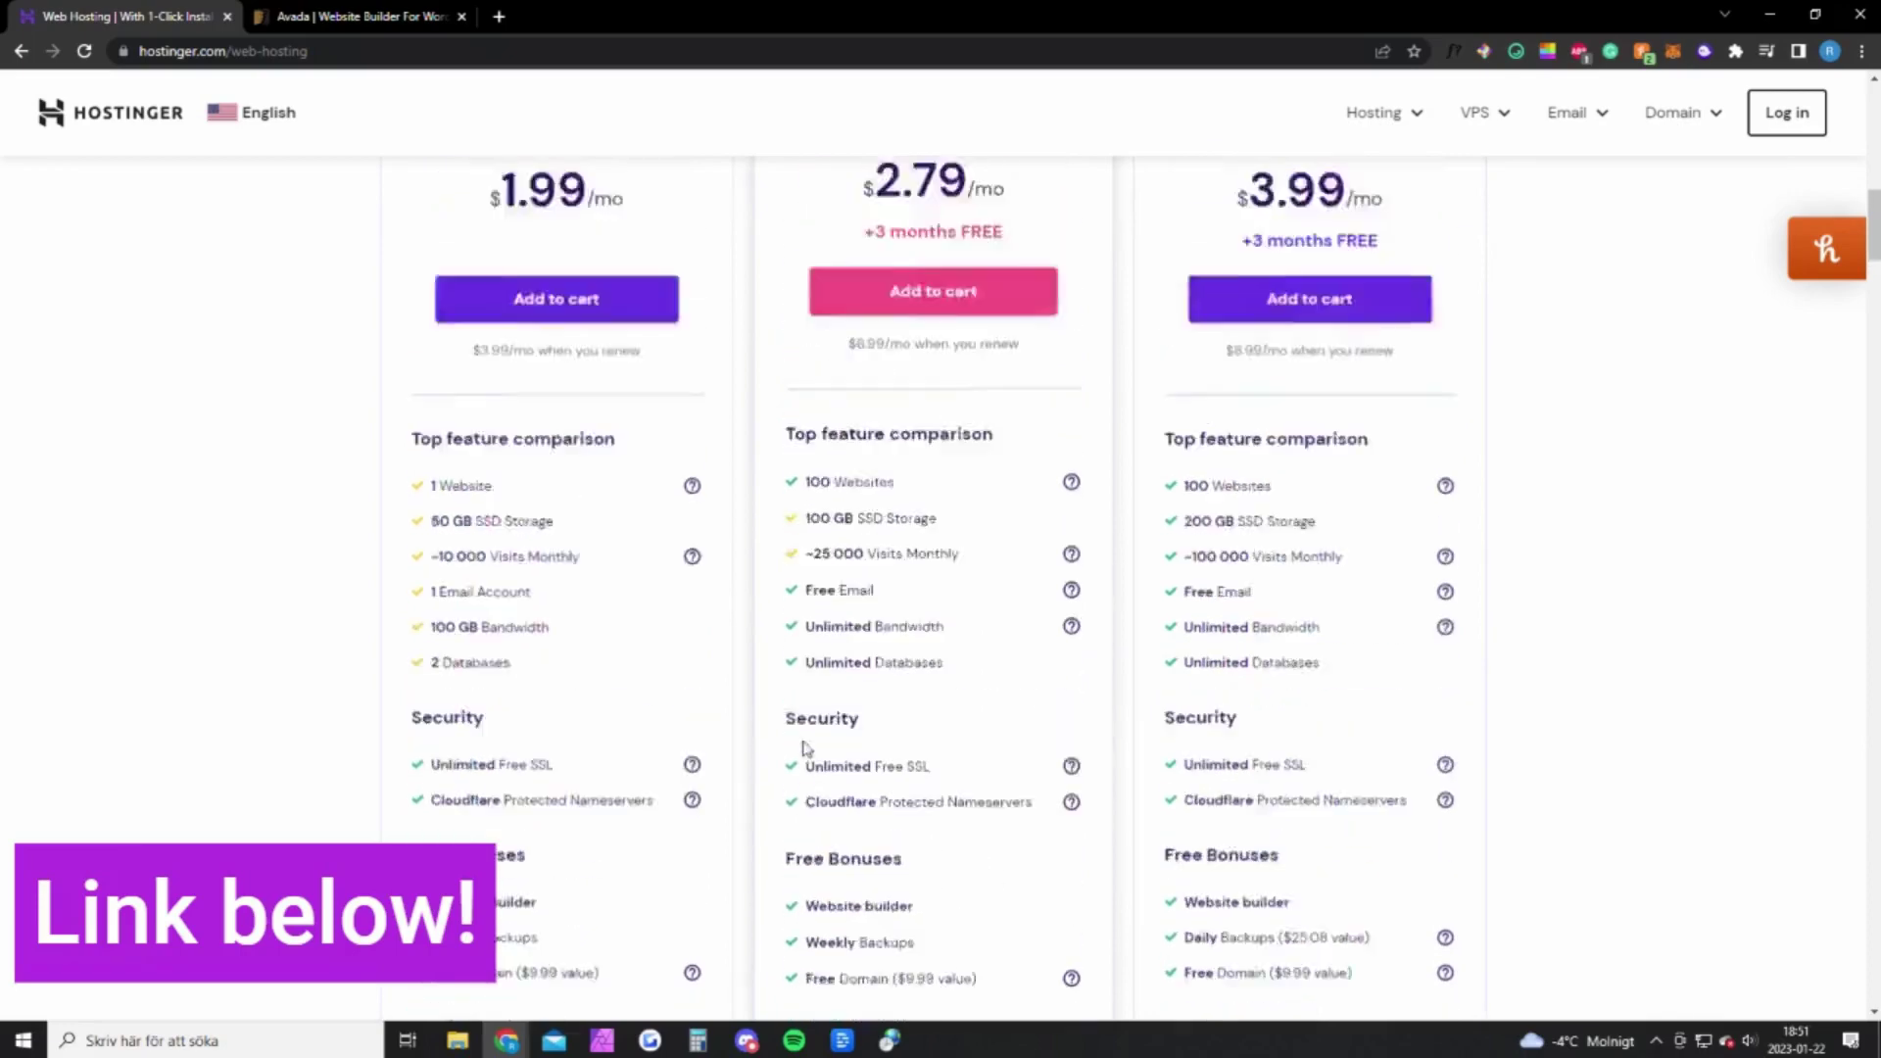
pyautogui.scroll(7, 770, 777)
pyautogui.click(338, 28)
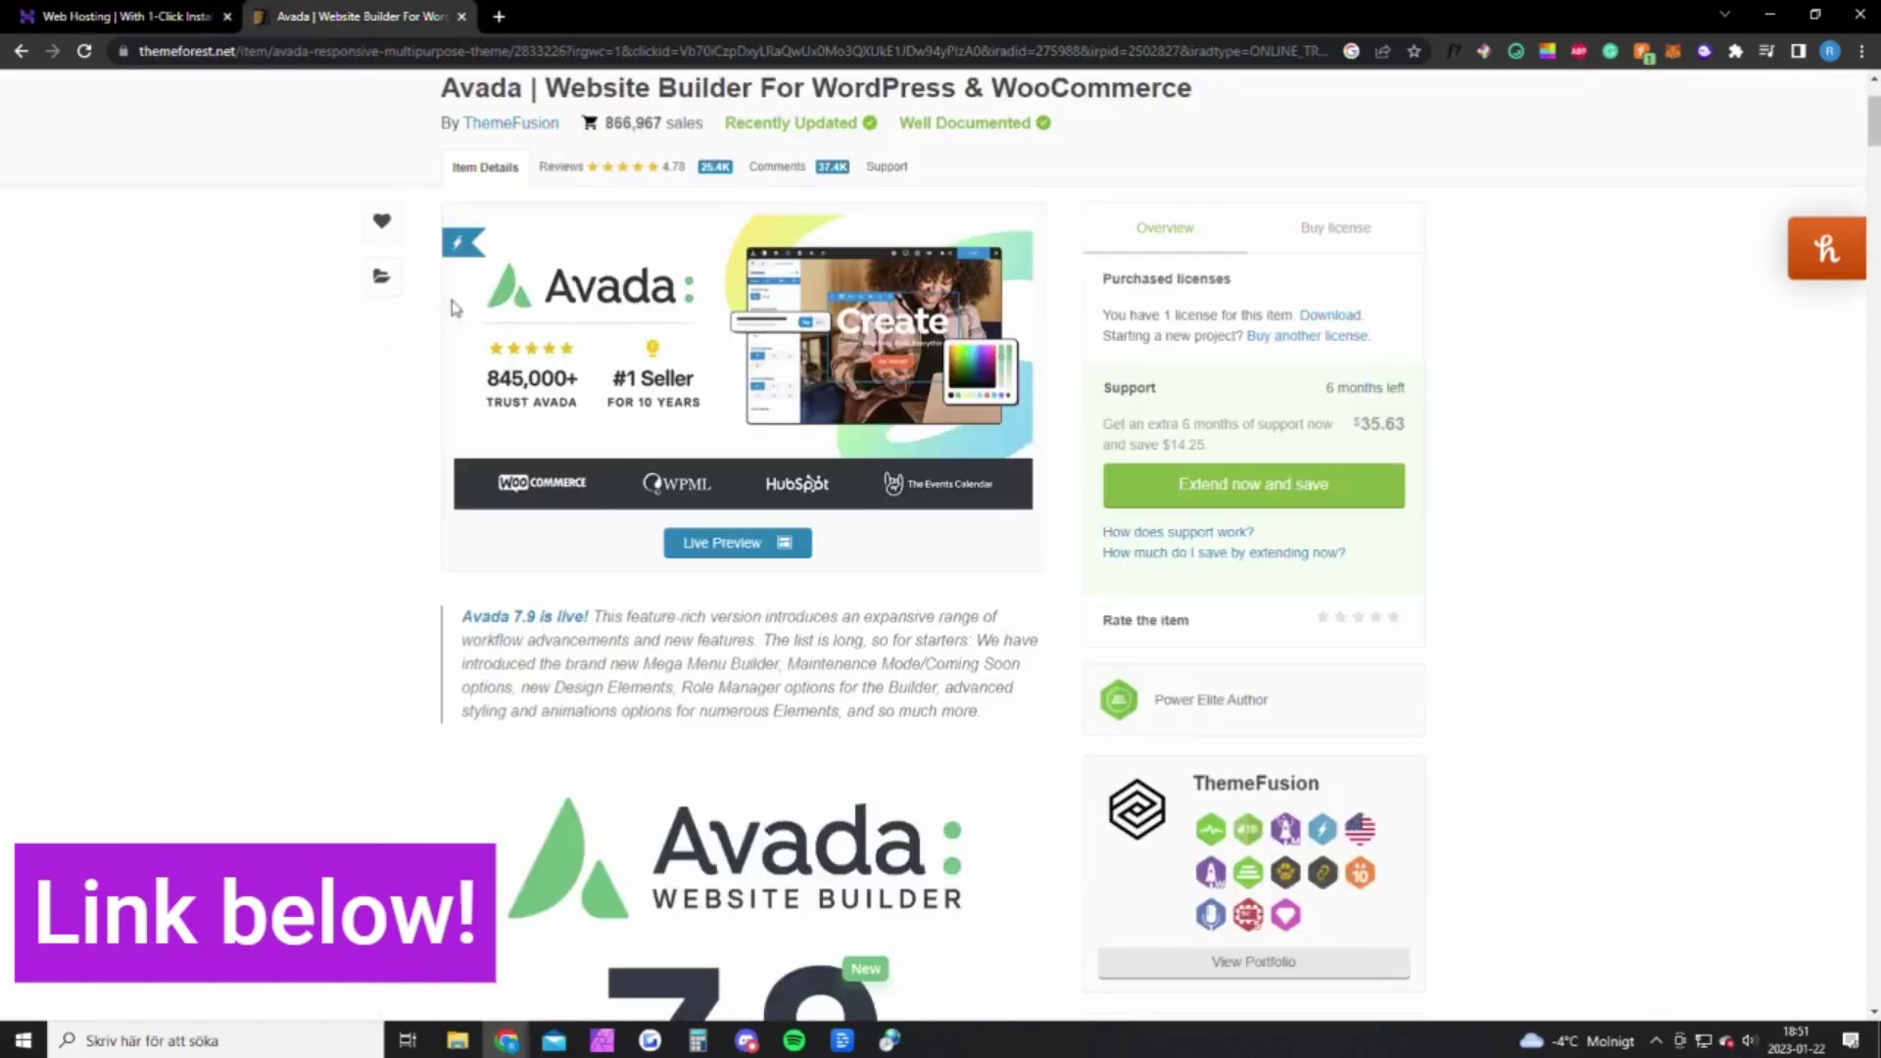
# Show Avada's Buy license options with the $69 Regular License
pyautogui.click(1335, 235)
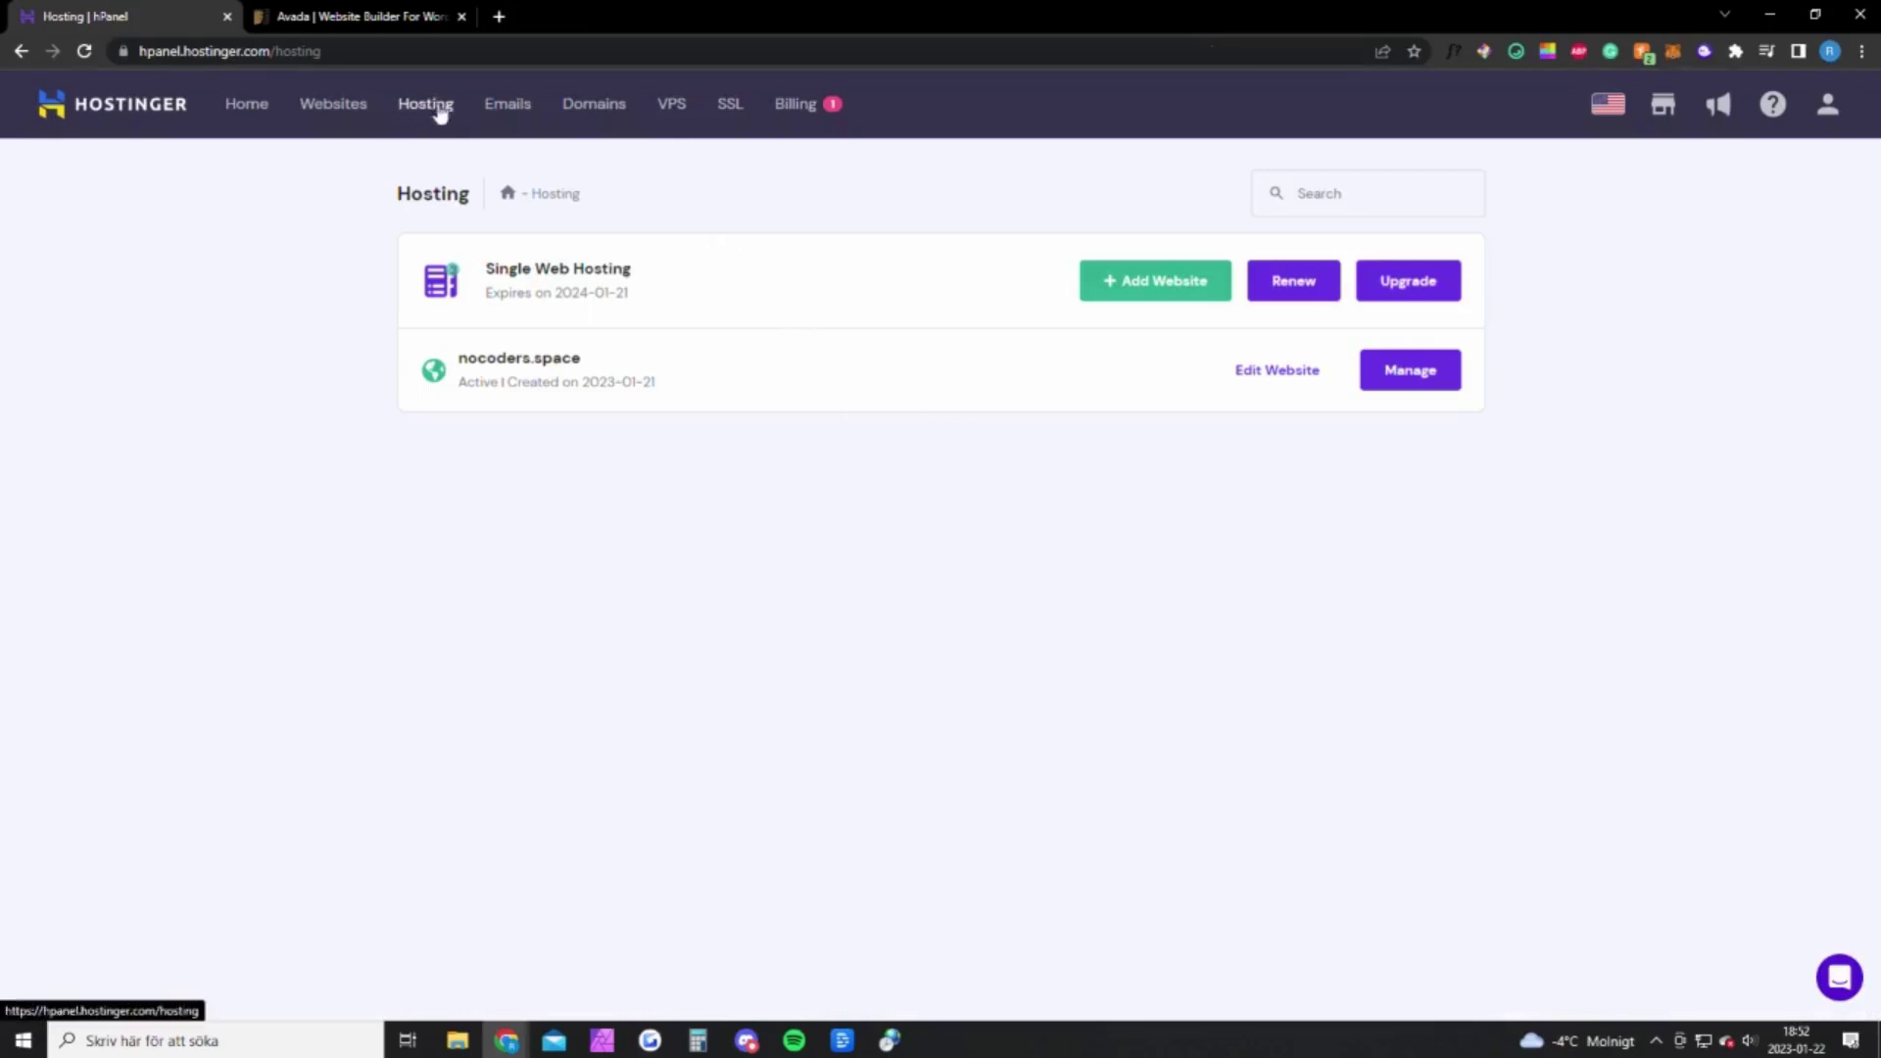
# Start adding a new WordPress website and clear the prefilled administrator email
pyautogui.click(1113, 285)
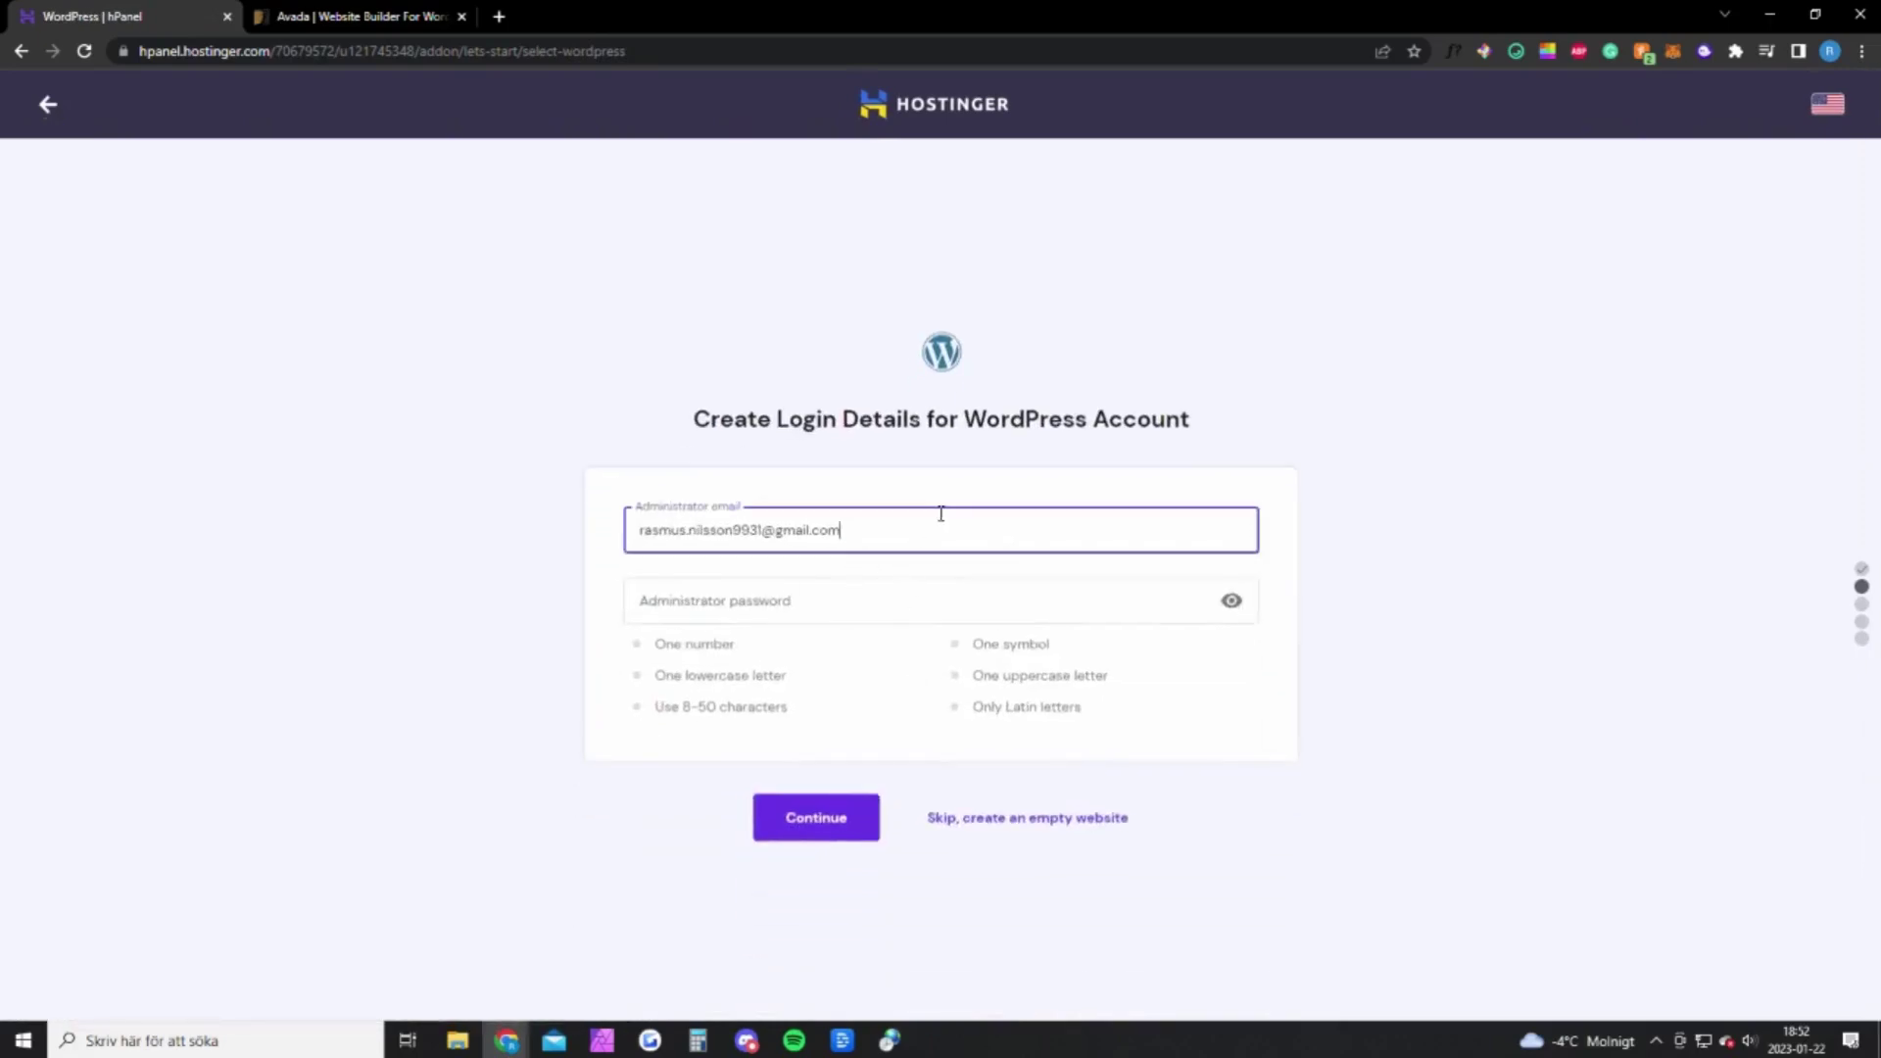
pyautogui.hotkey('ctrl', 'a')
pyautogui.press('BackSpace')
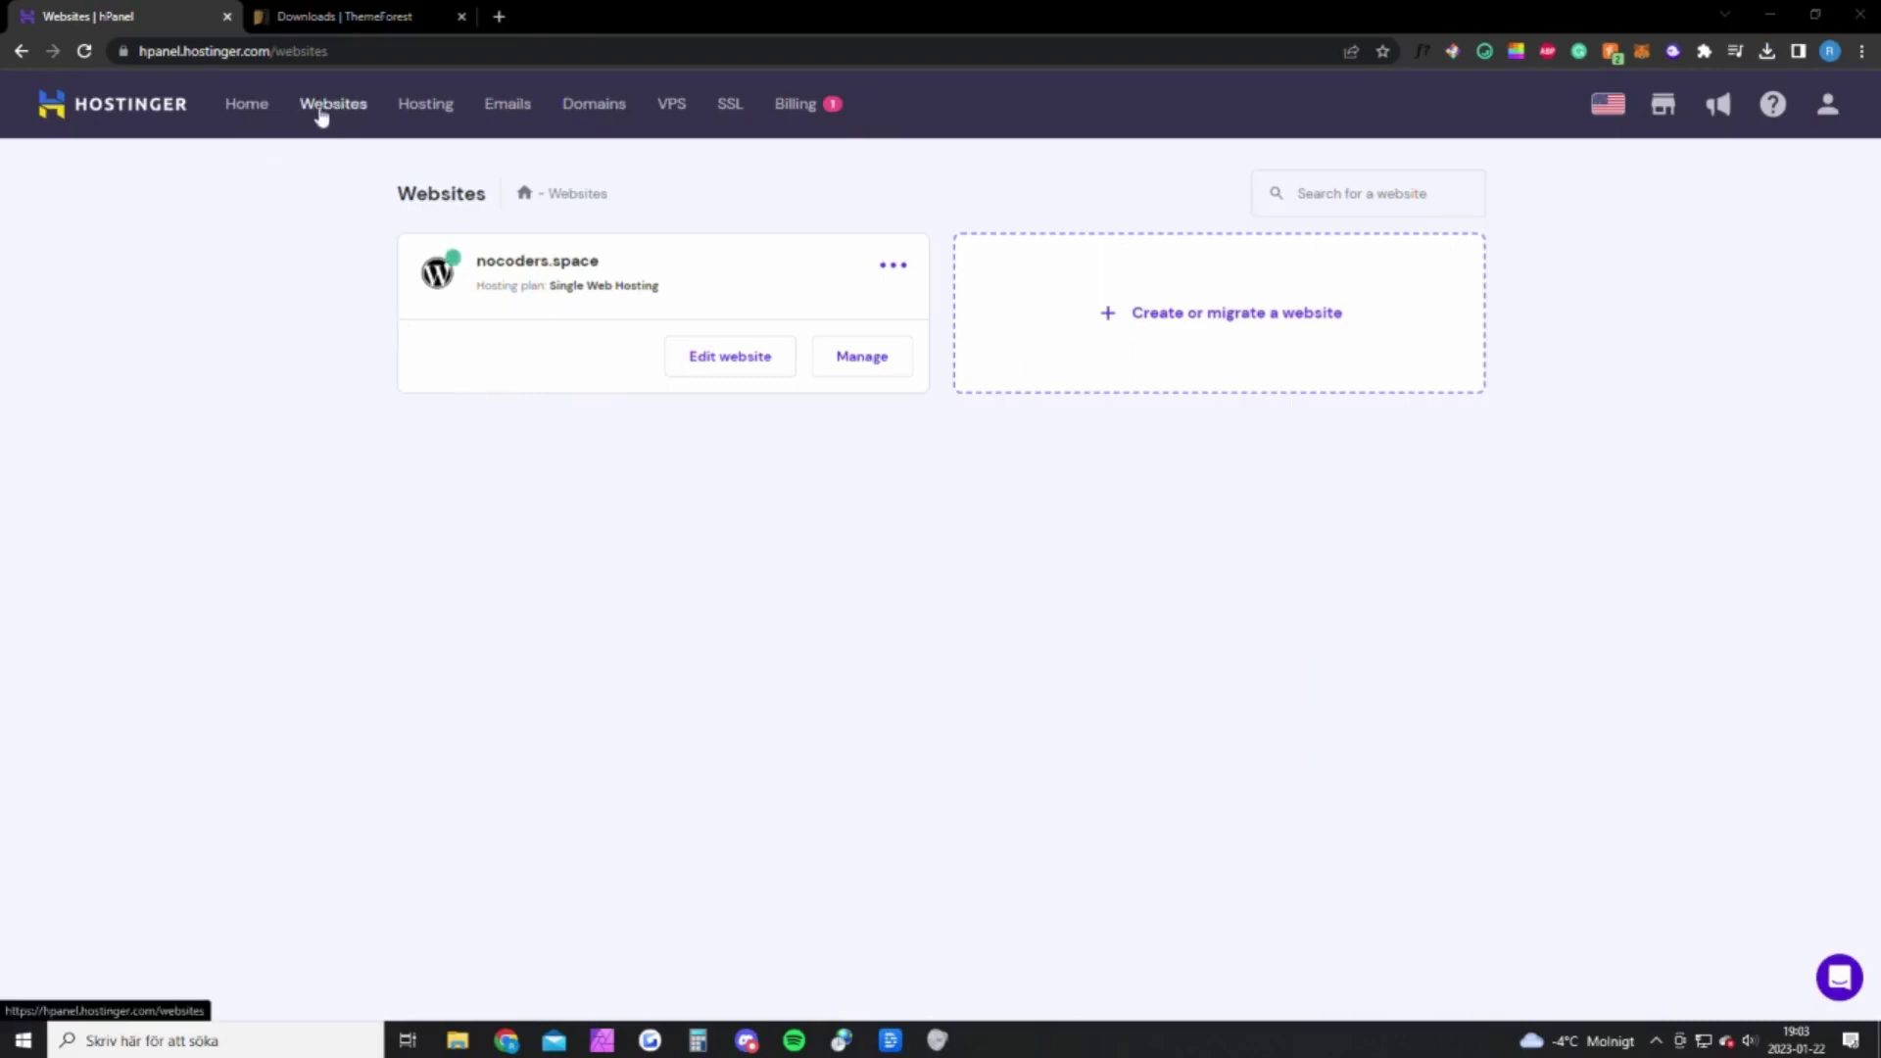
# Open the nocoders.space wp-admin dashboard from its website card
pyautogui.click(726, 371)
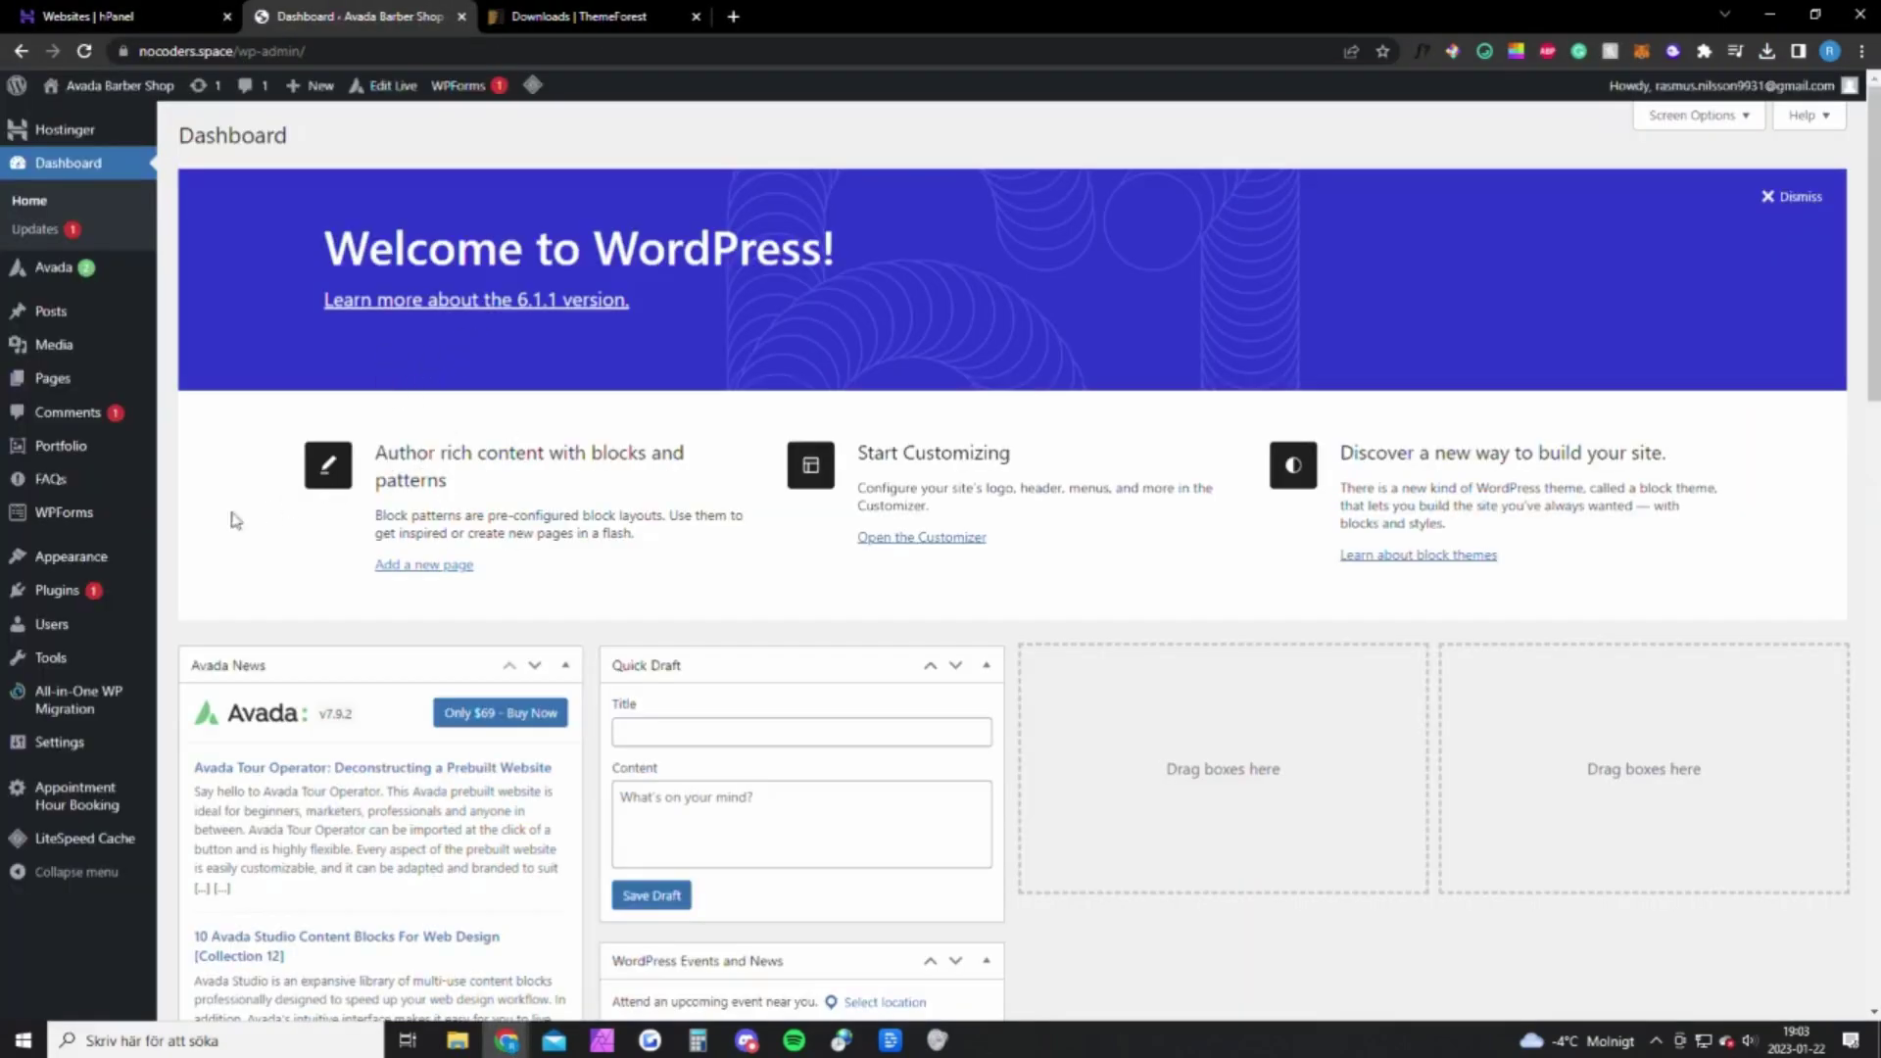
pyautogui.moveTo(70, 557)
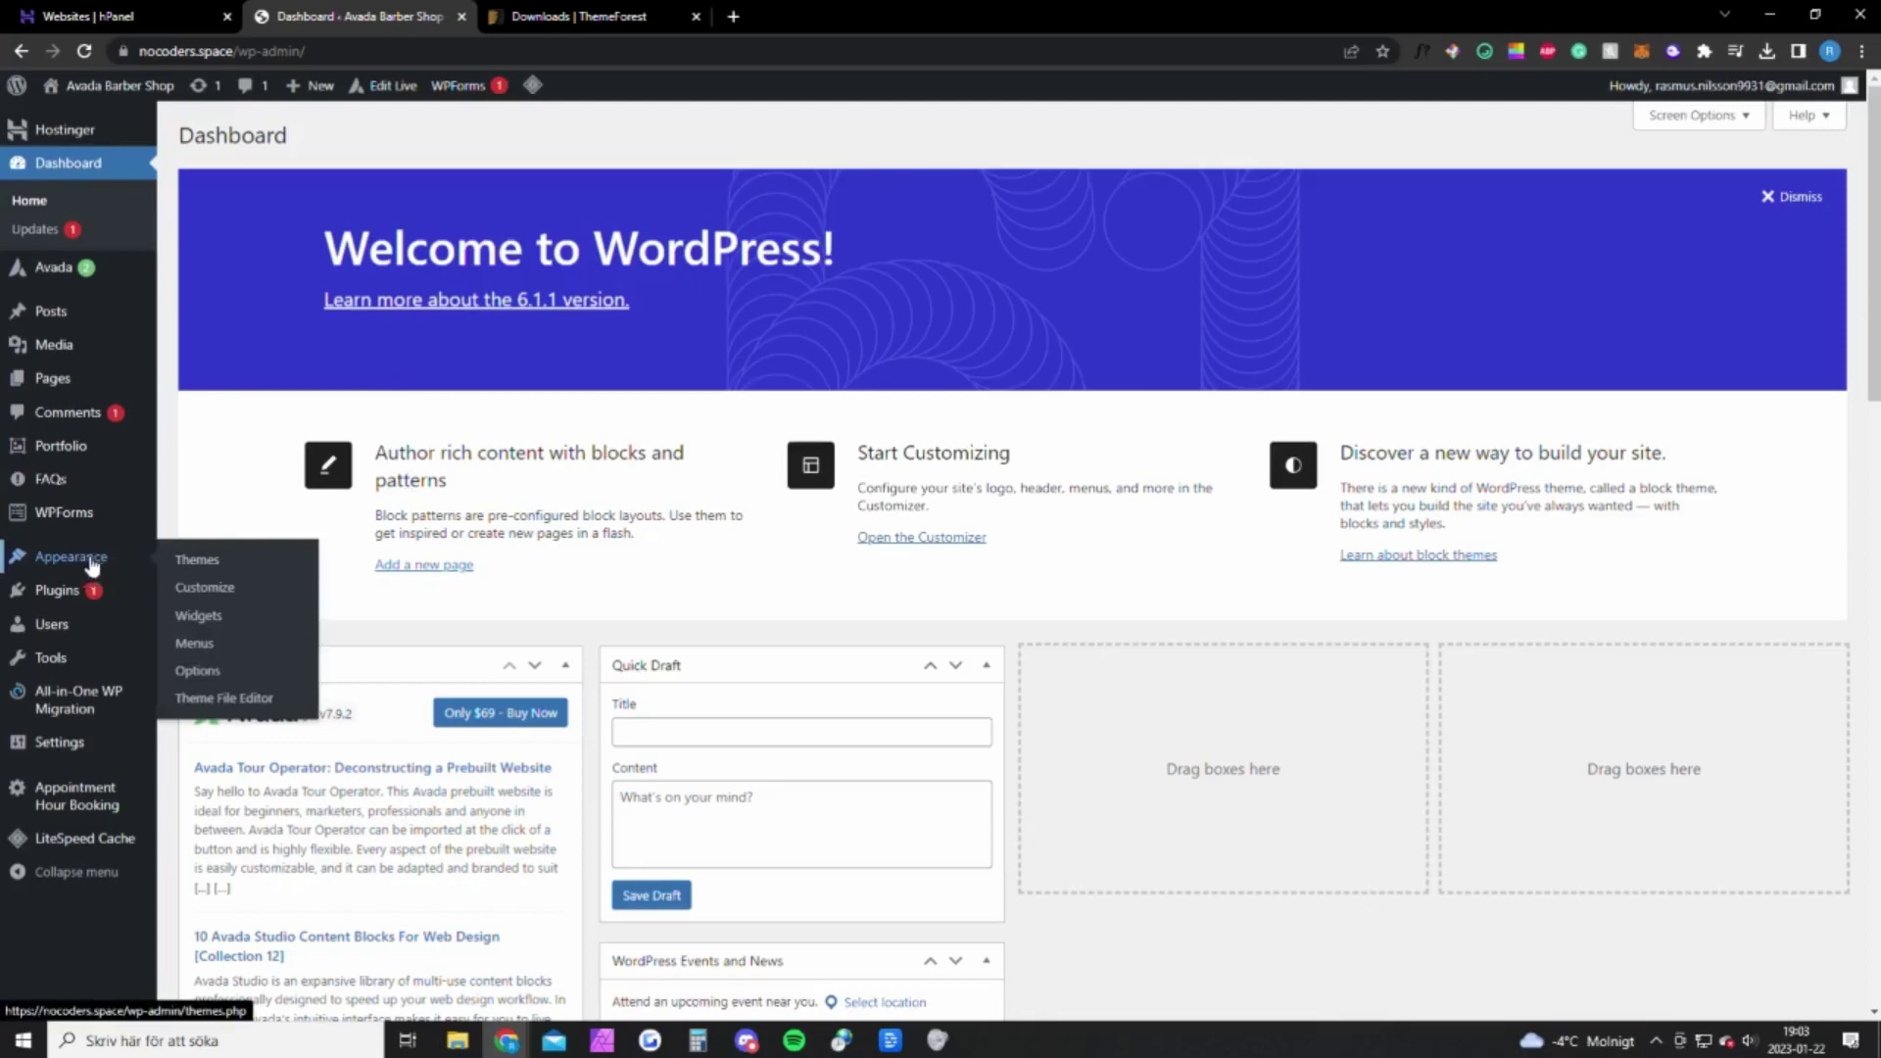
# Reach the Upload Theme area under Themes > Add New, then move to ThemeForest's Downloads page
pyautogui.click(197, 564)
pyautogui.click(358, 137)
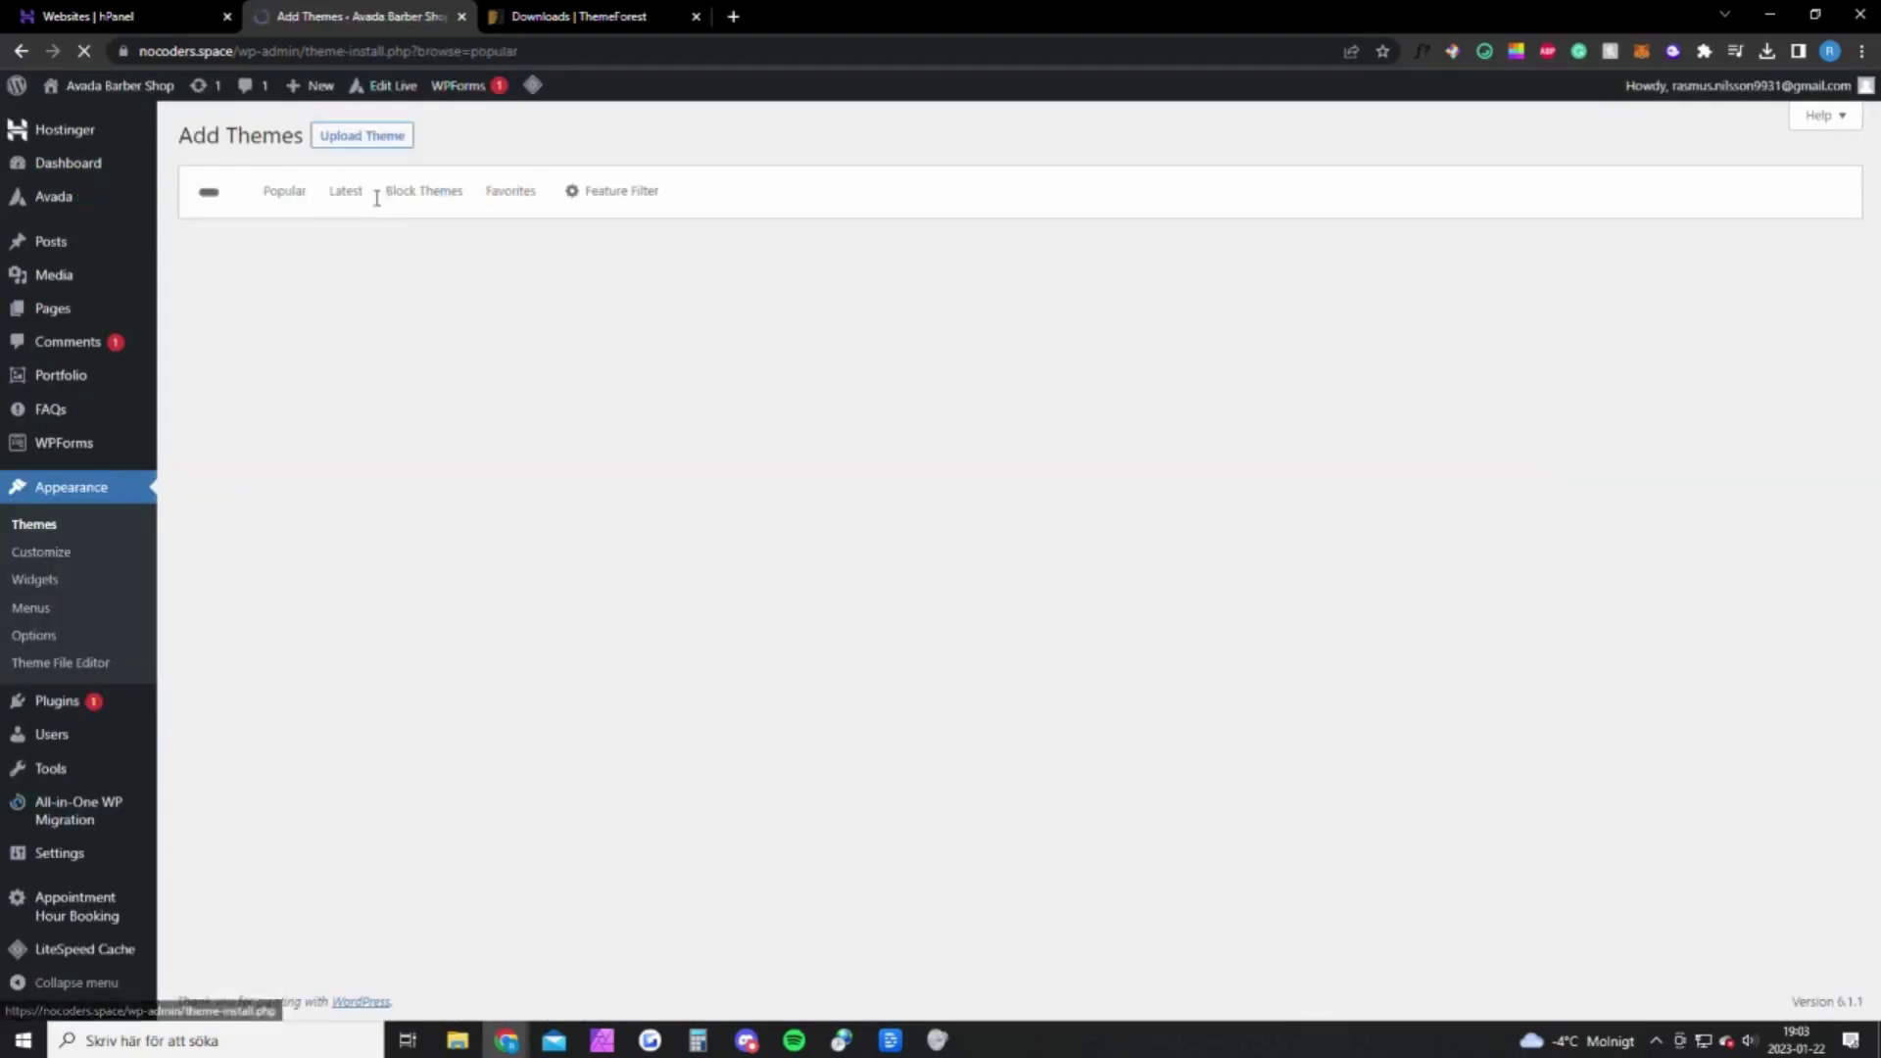
pyautogui.click(376, 142)
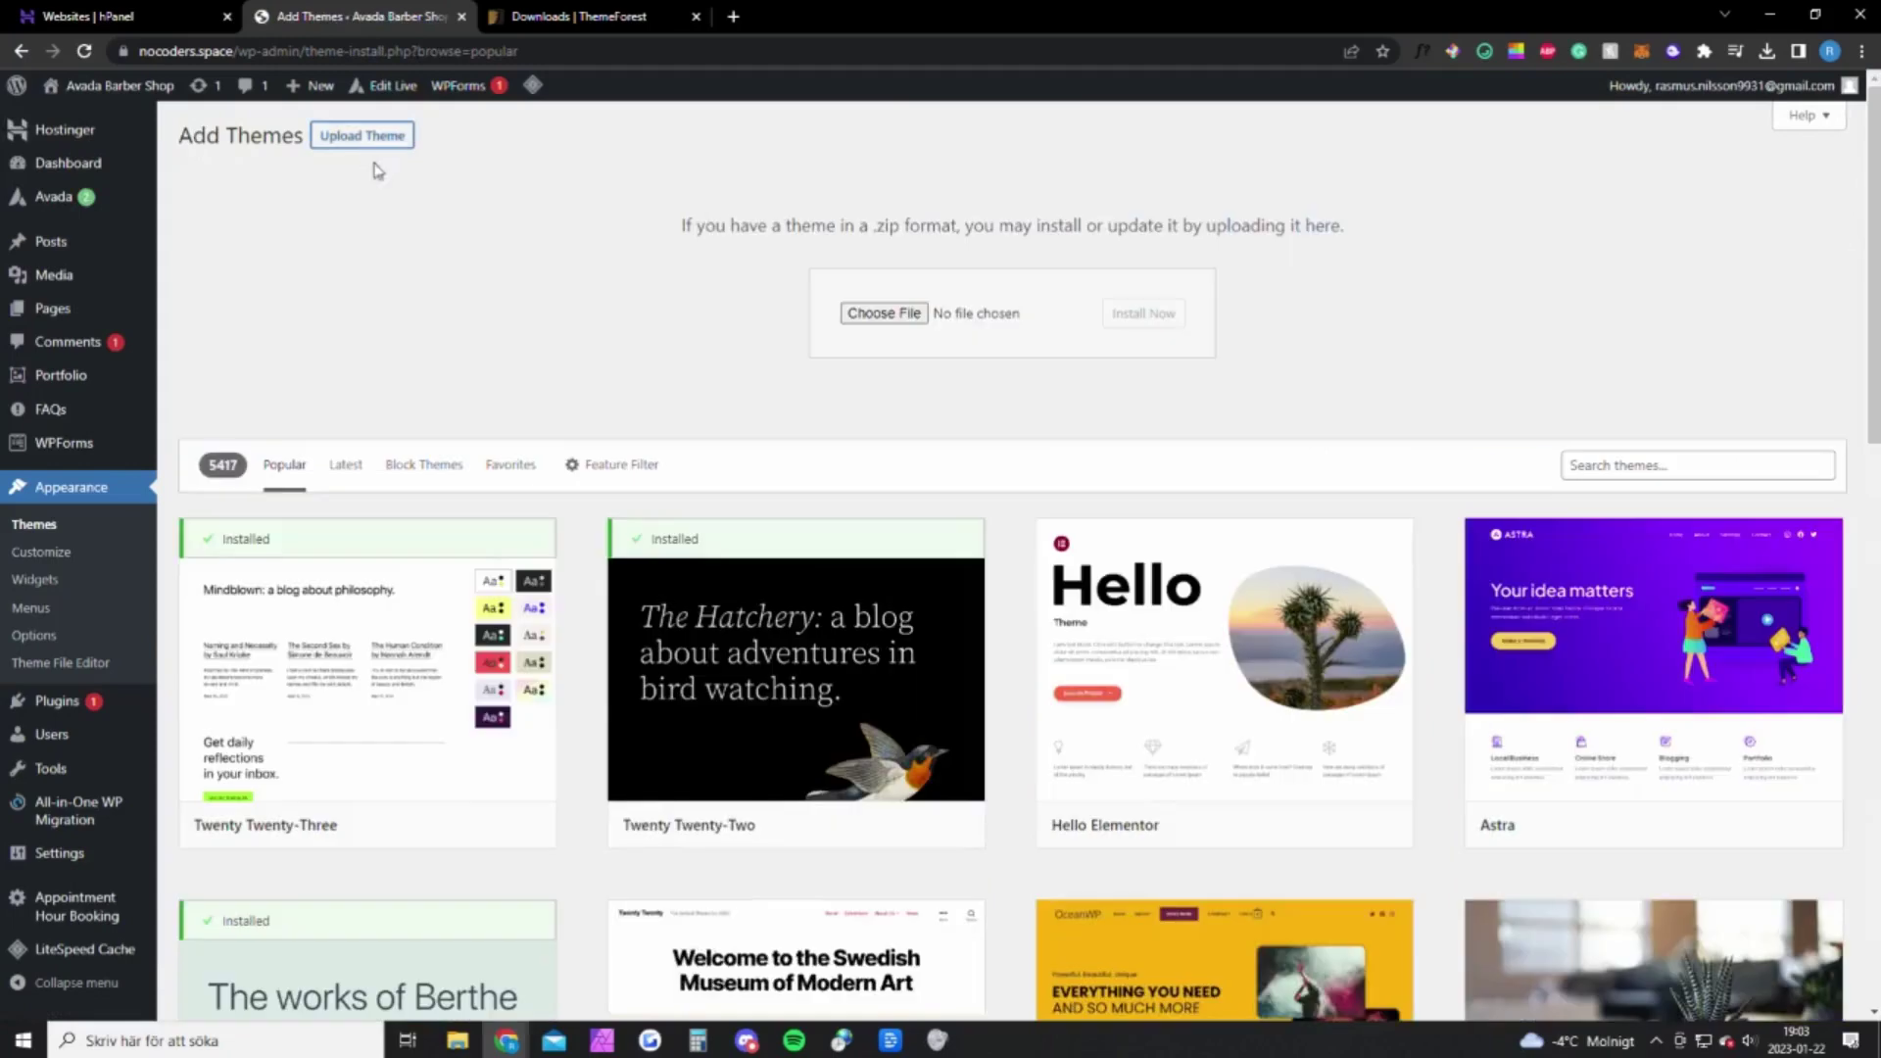
pyautogui.click(578, 16)
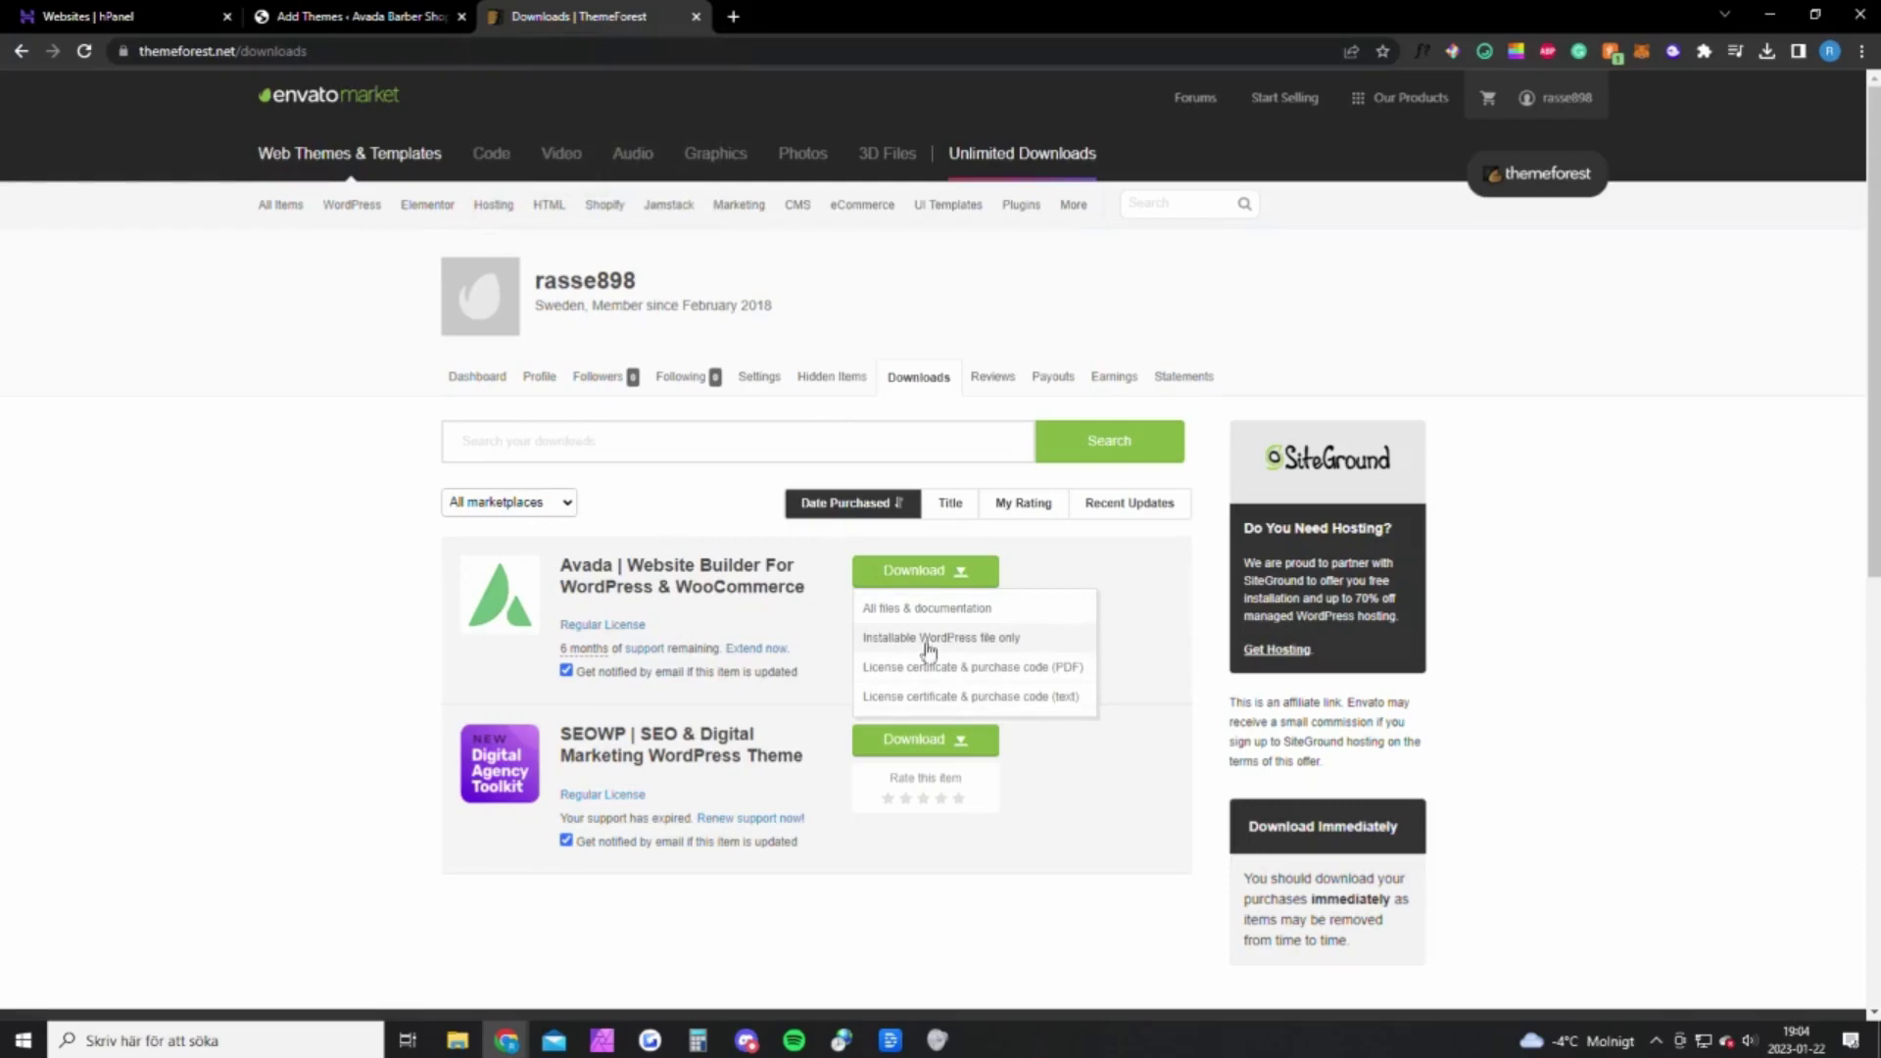
pyautogui.moveTo(1561, 97)
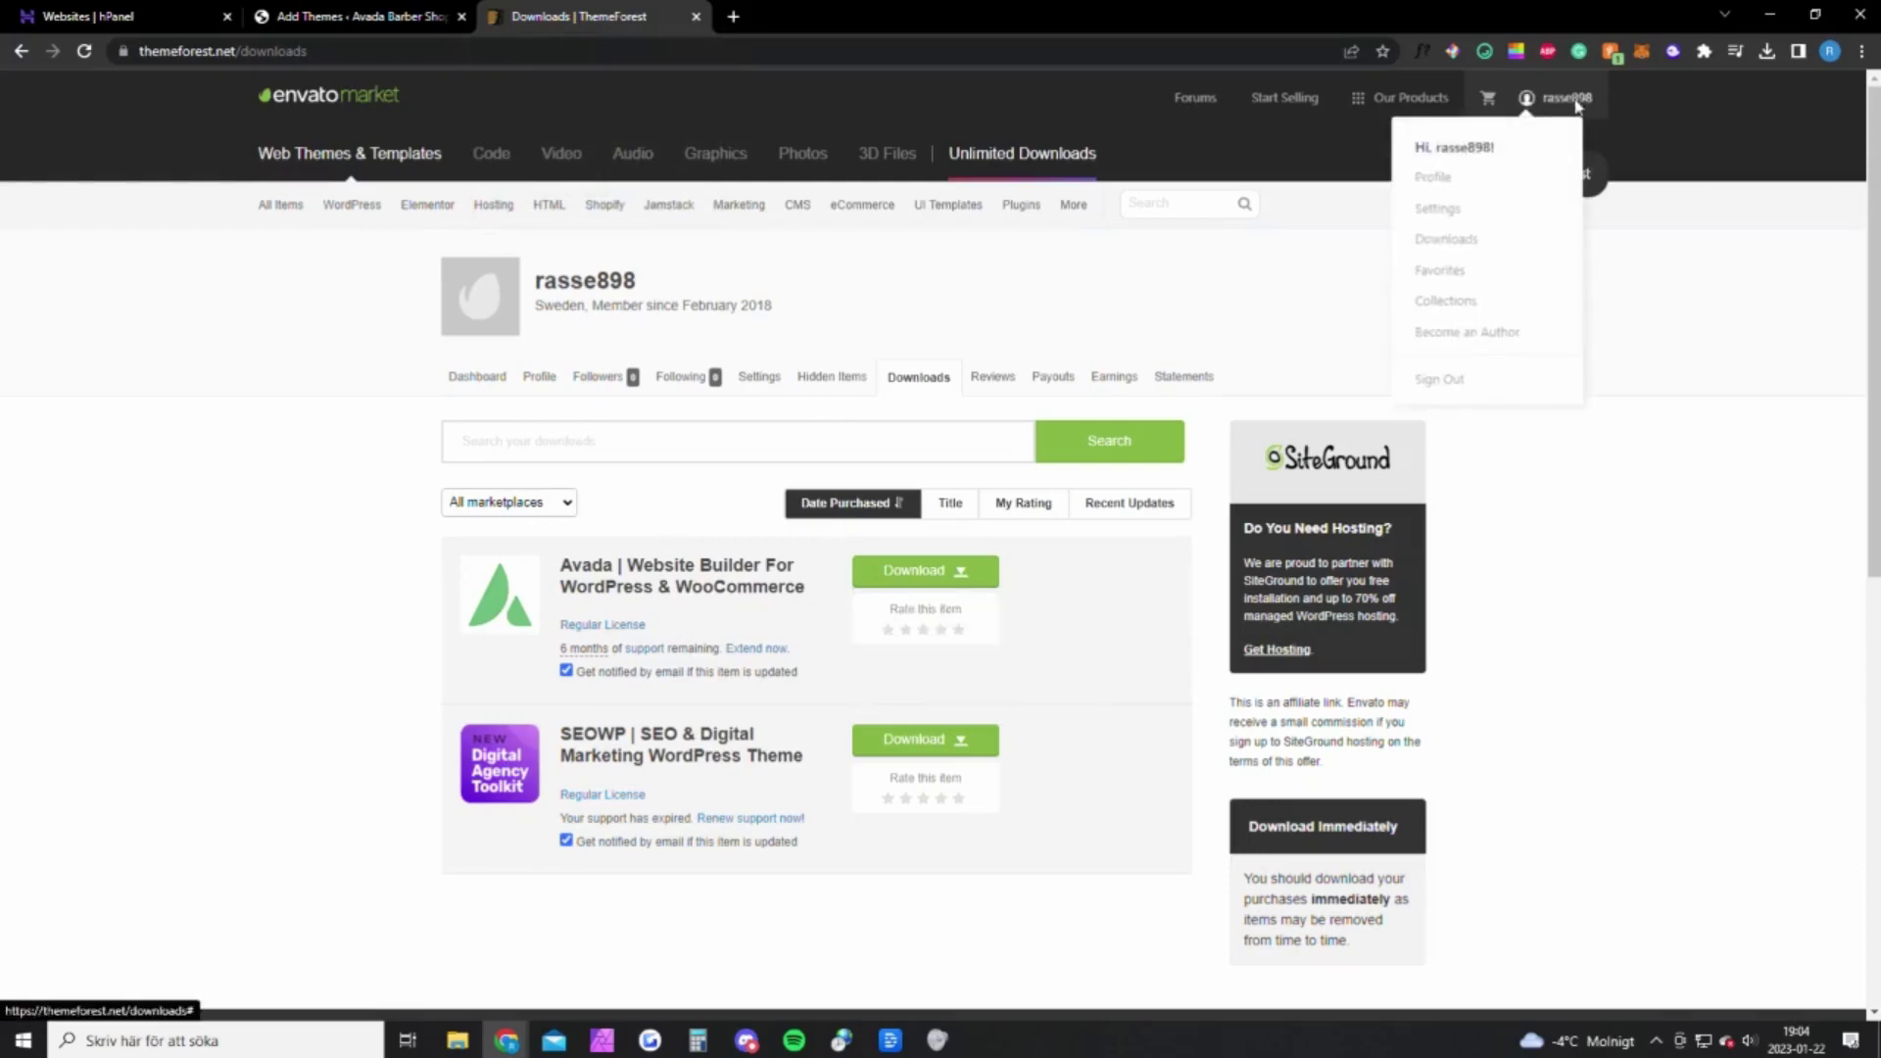
# Reload ThemeForest Downloads, view Avada's download file options, and return to WordPress Add Themes
pyautogui.click(1464, 253)
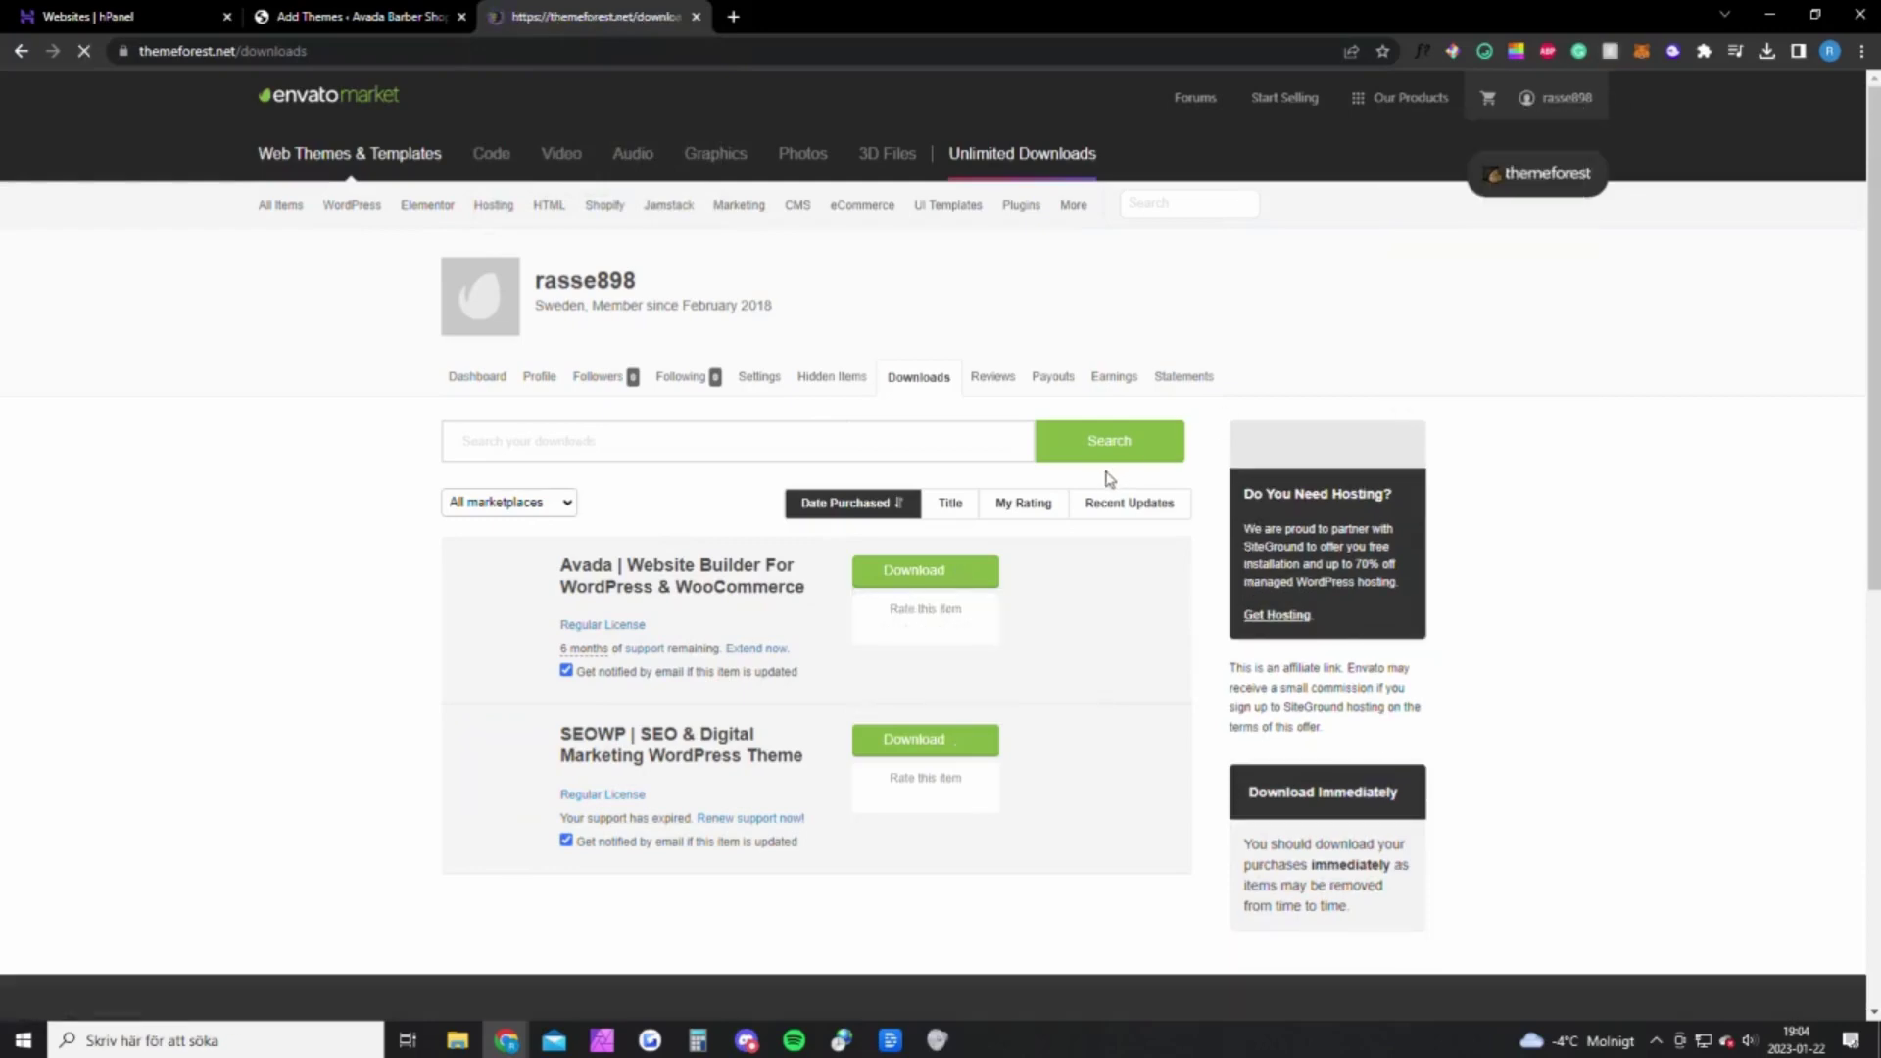
pyautogui.click(965, 579)
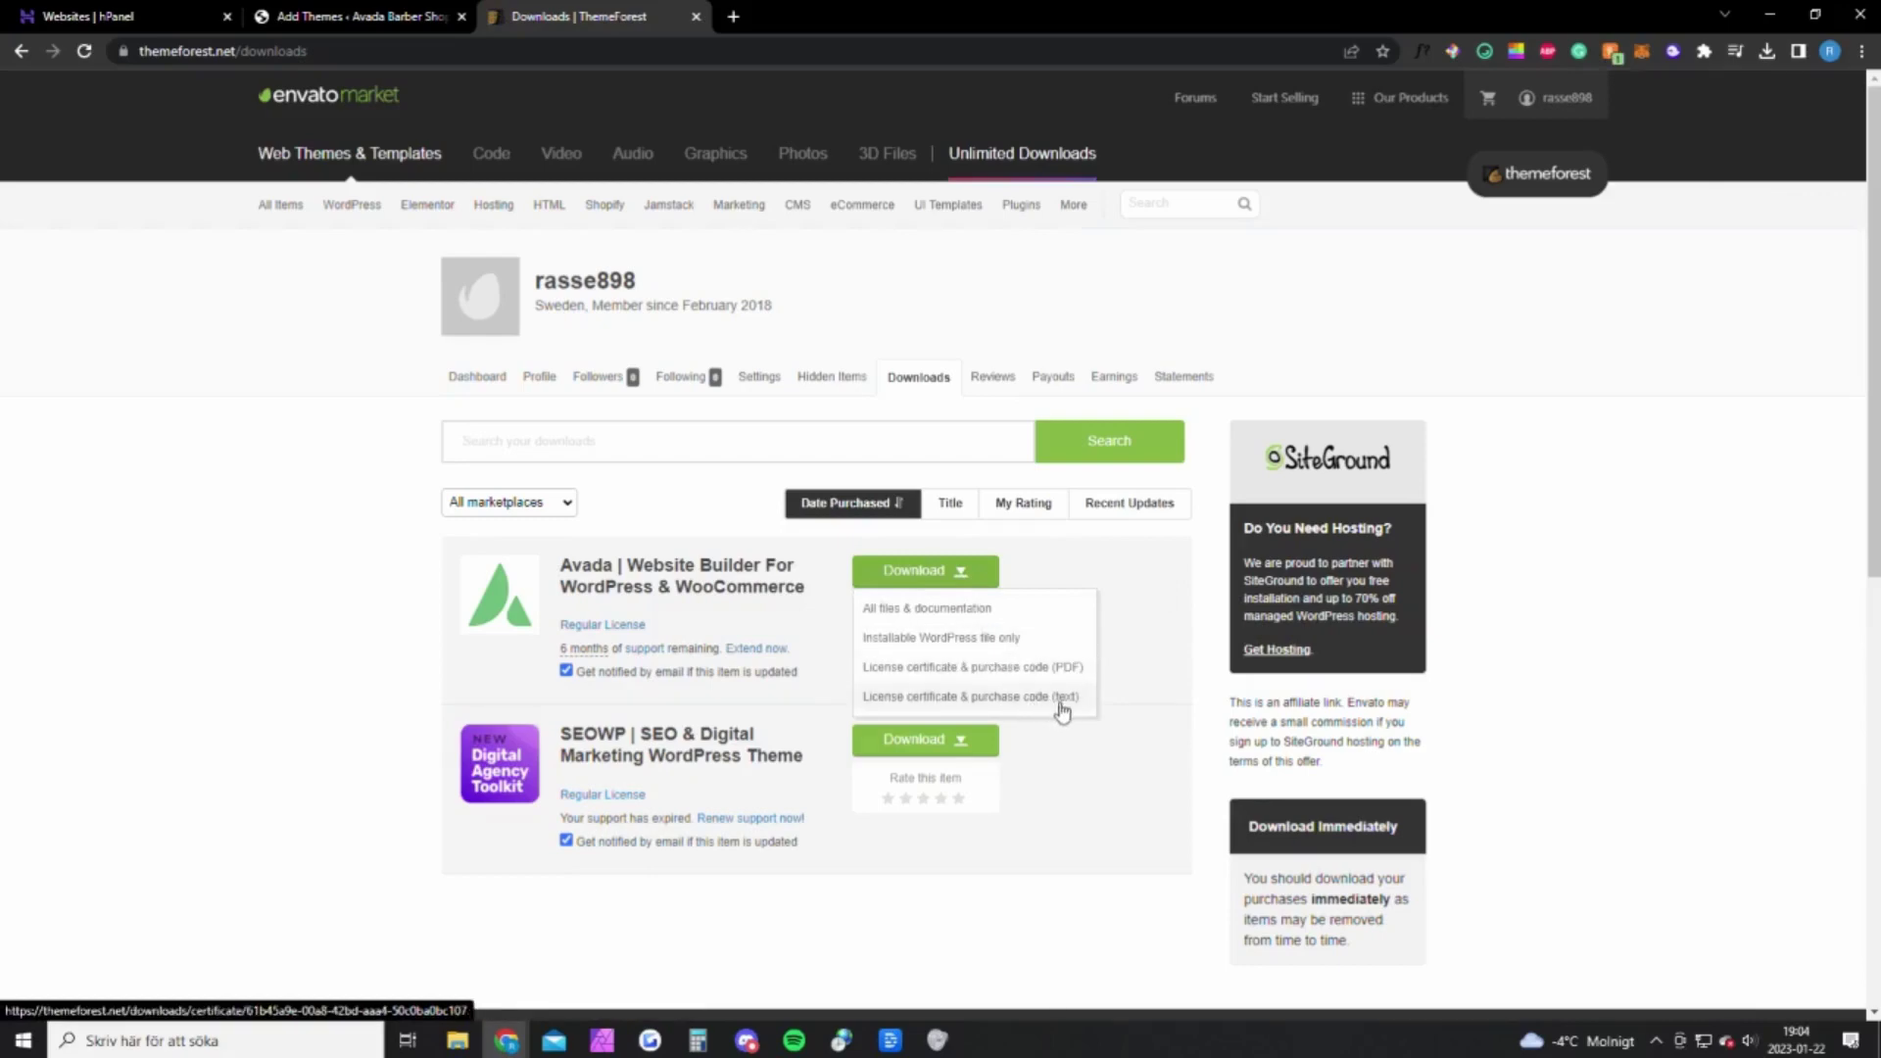
pyautogui.click(362, 16)
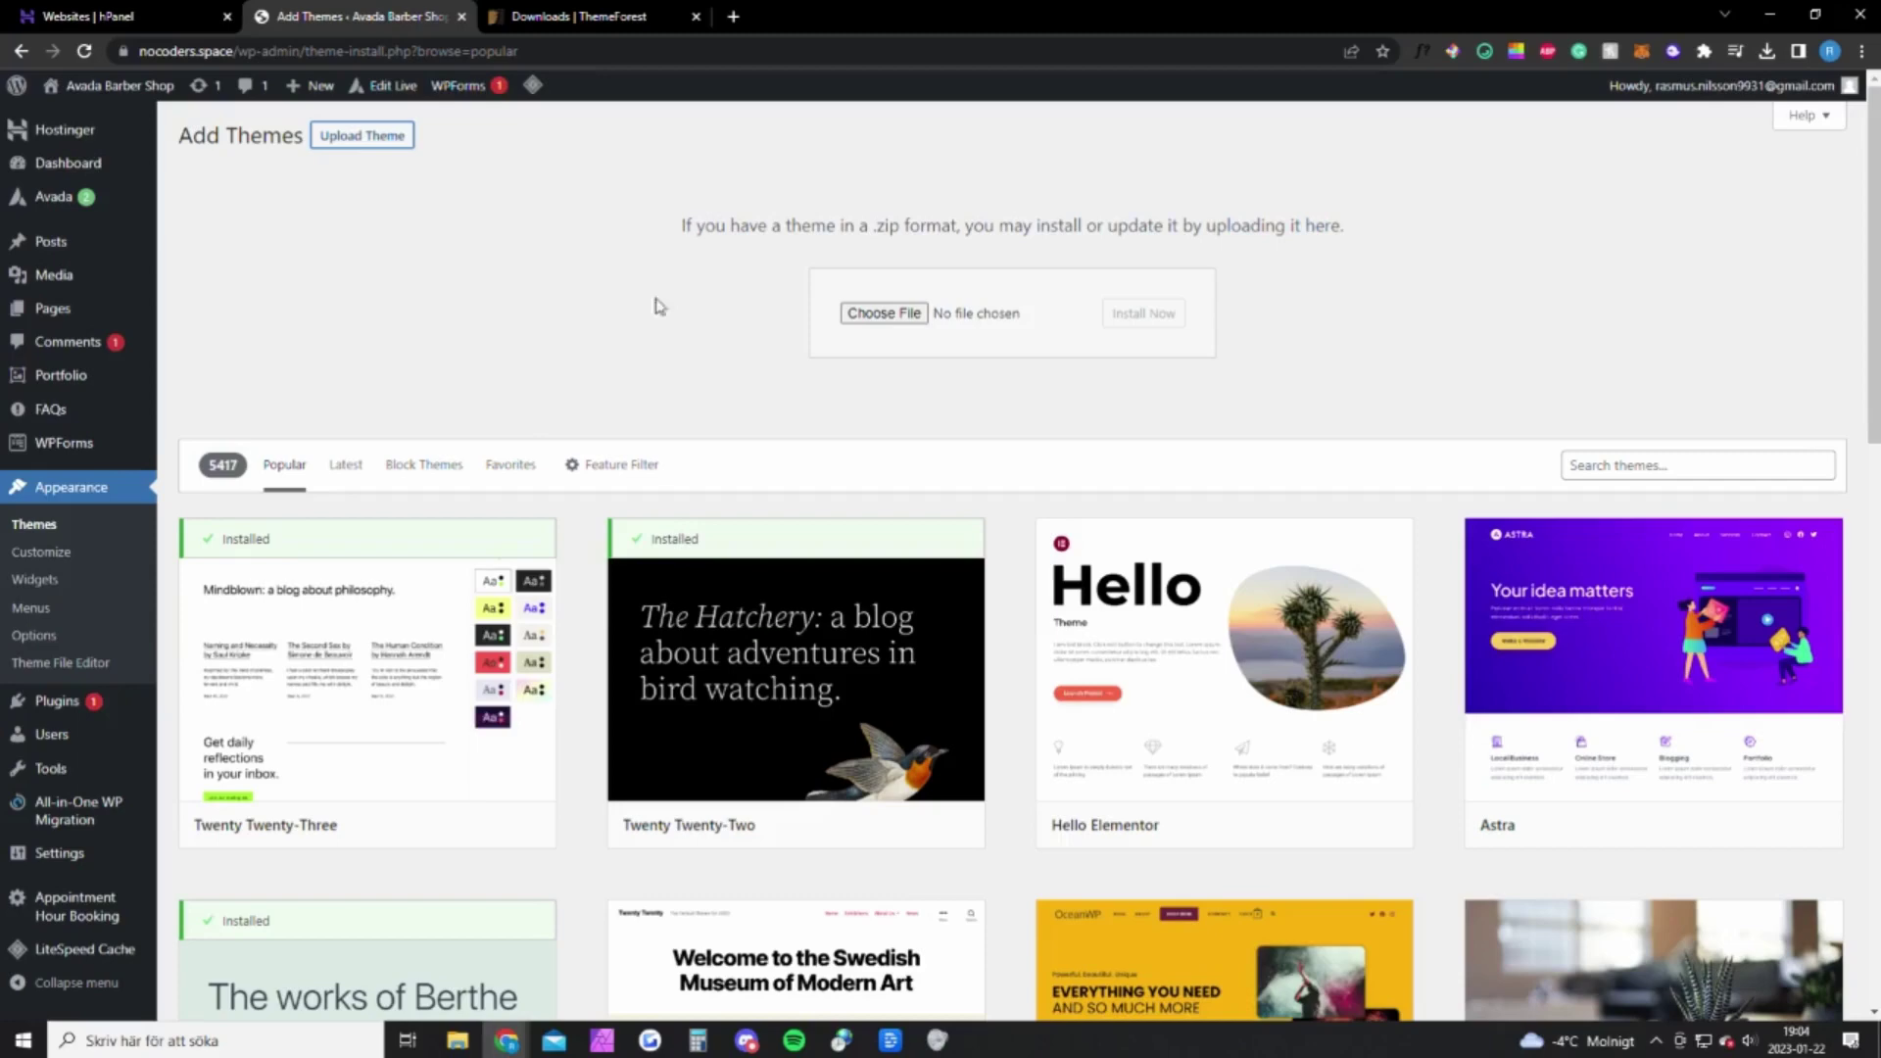
# Upload and install the downloaded Avada theme zip
pyautogui.click(896, 313)
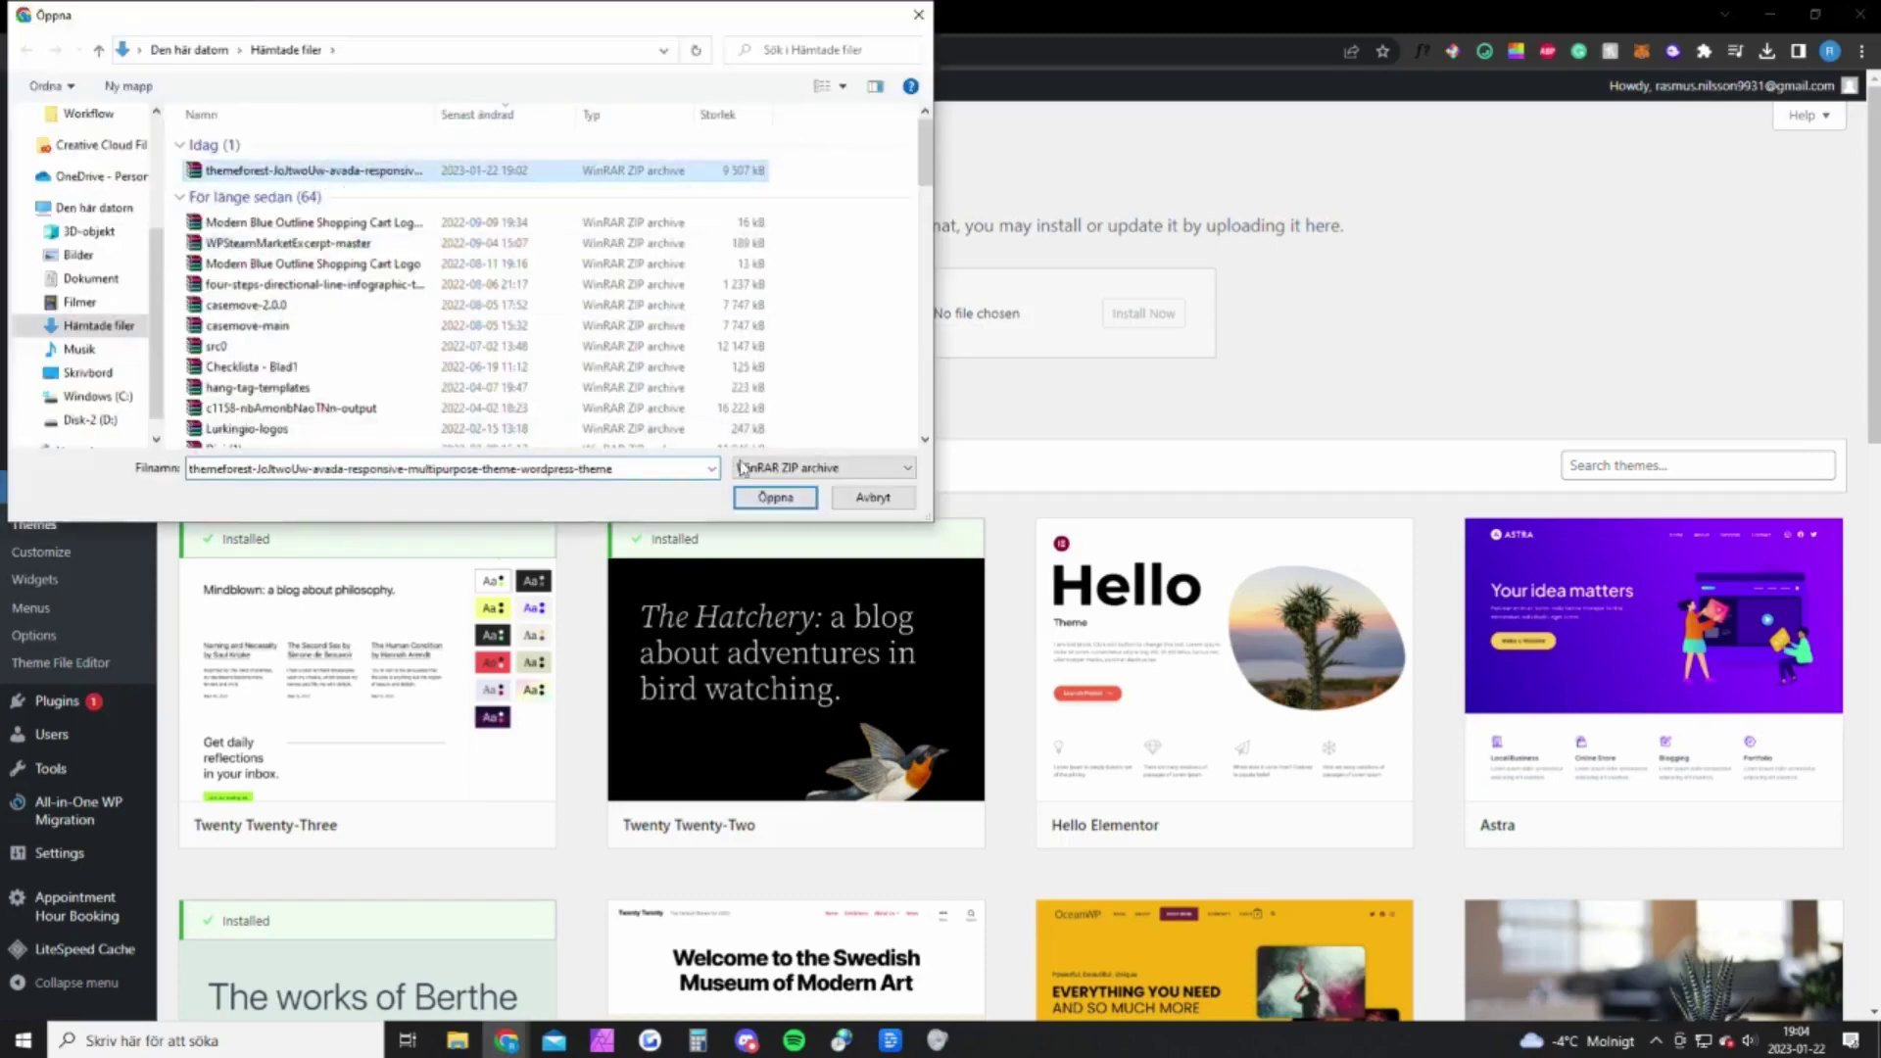
pyautogui.click(774, 501)
pyautogui.click(1134, 322)
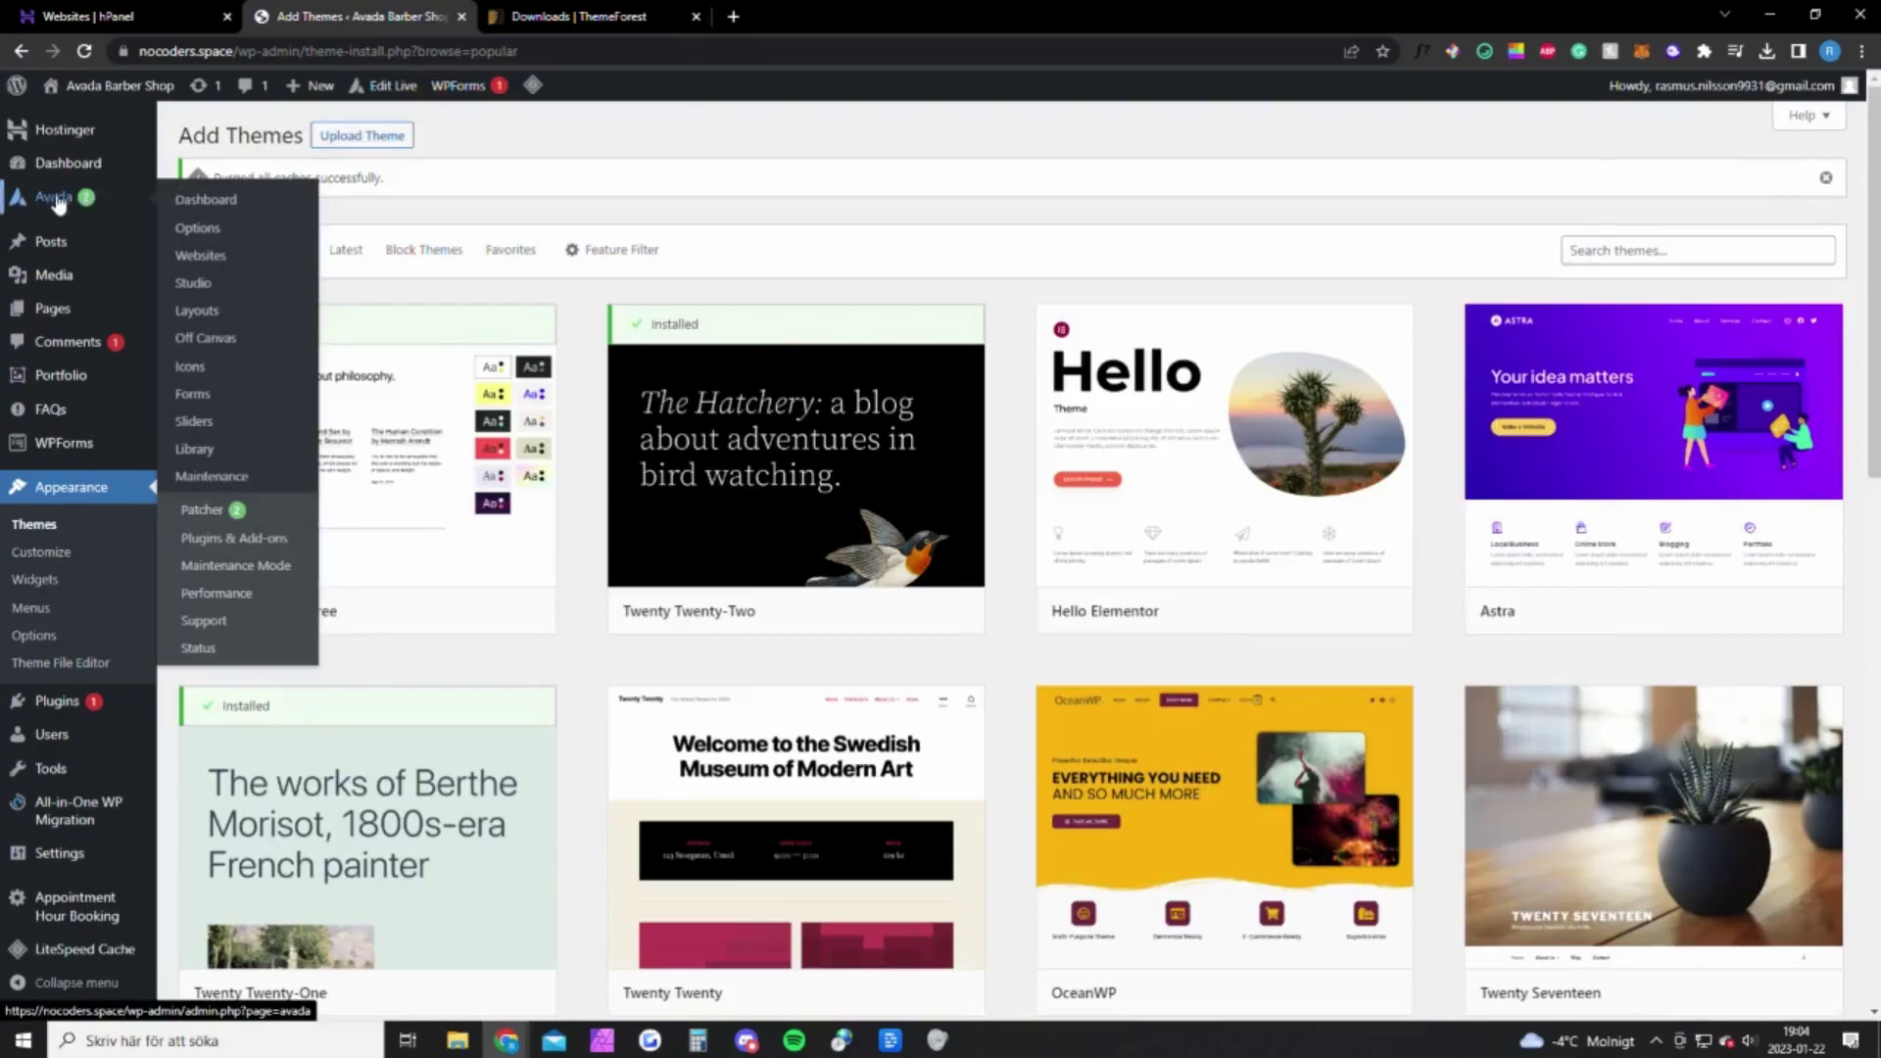
# Open the Avada dashboard and select the purchase code registration area
pyautogui.click(200, 199)
pyautogui.scroll(-10, 647, 417)
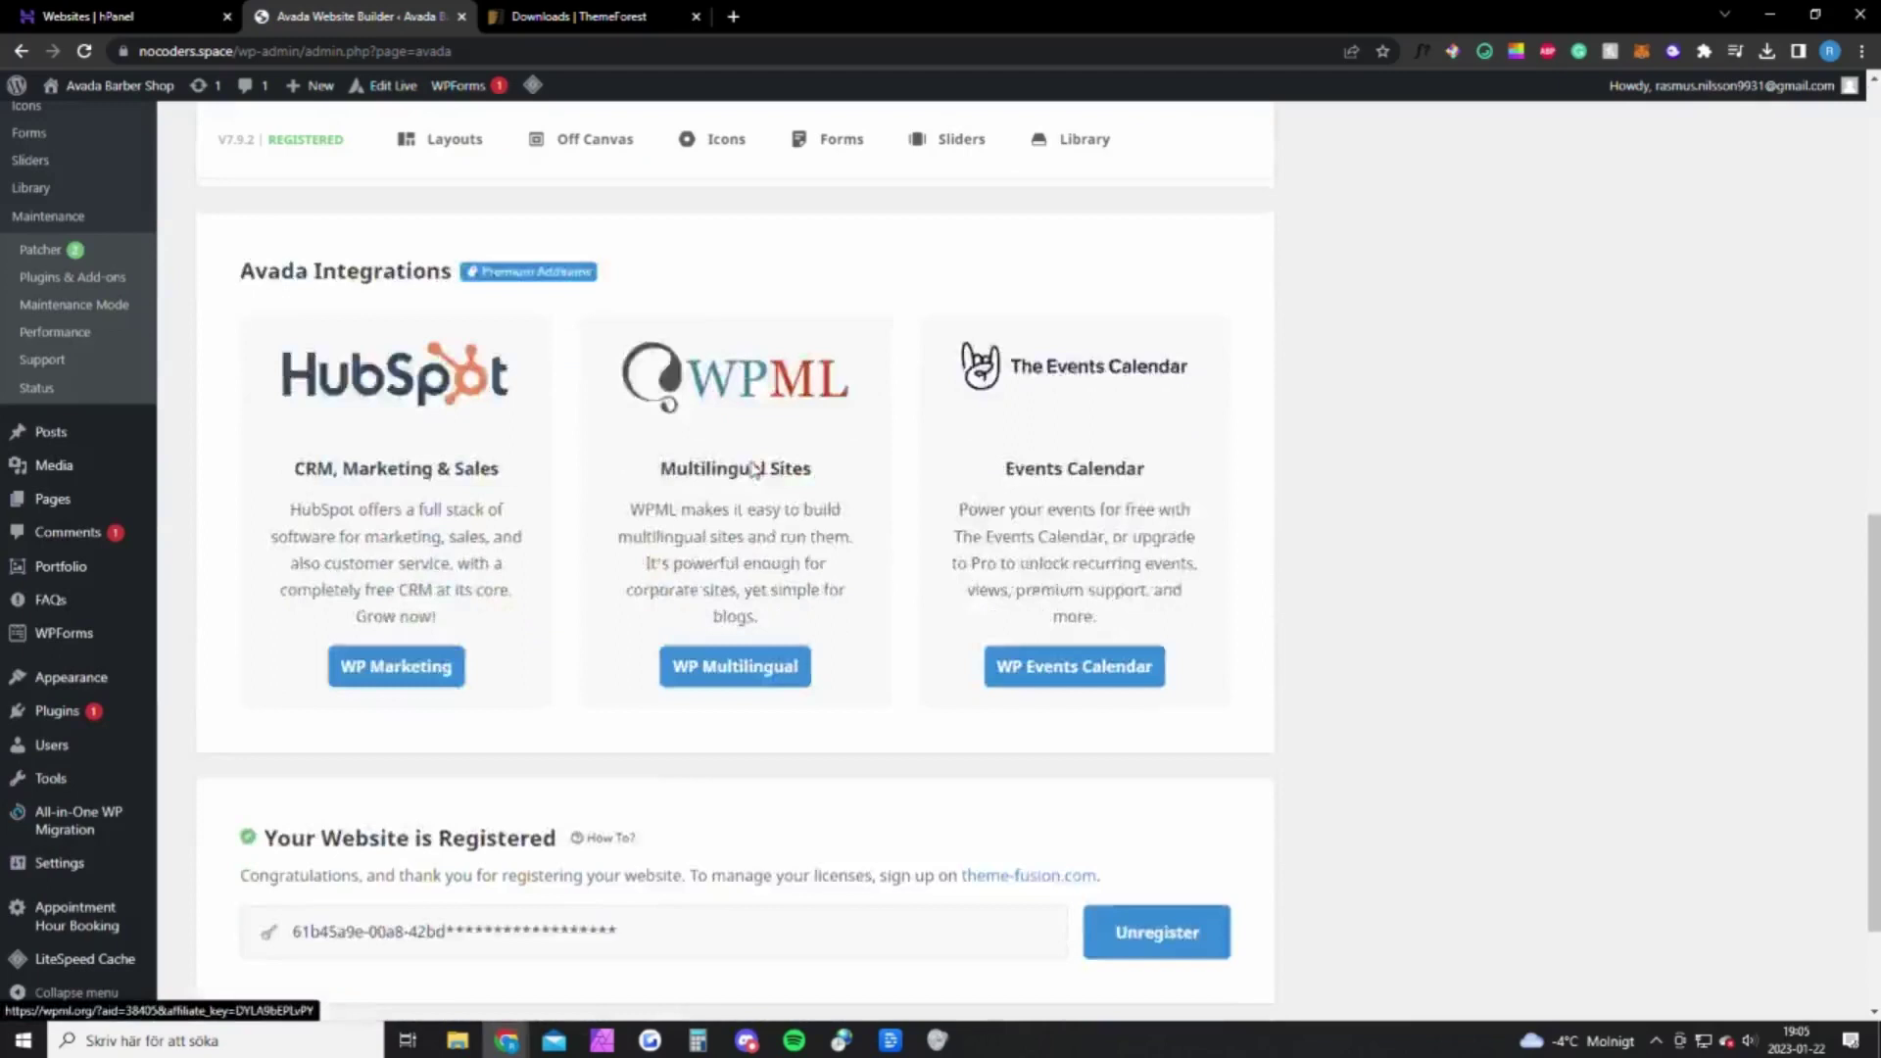
pyautogui.scroll(-3, 742, 455)
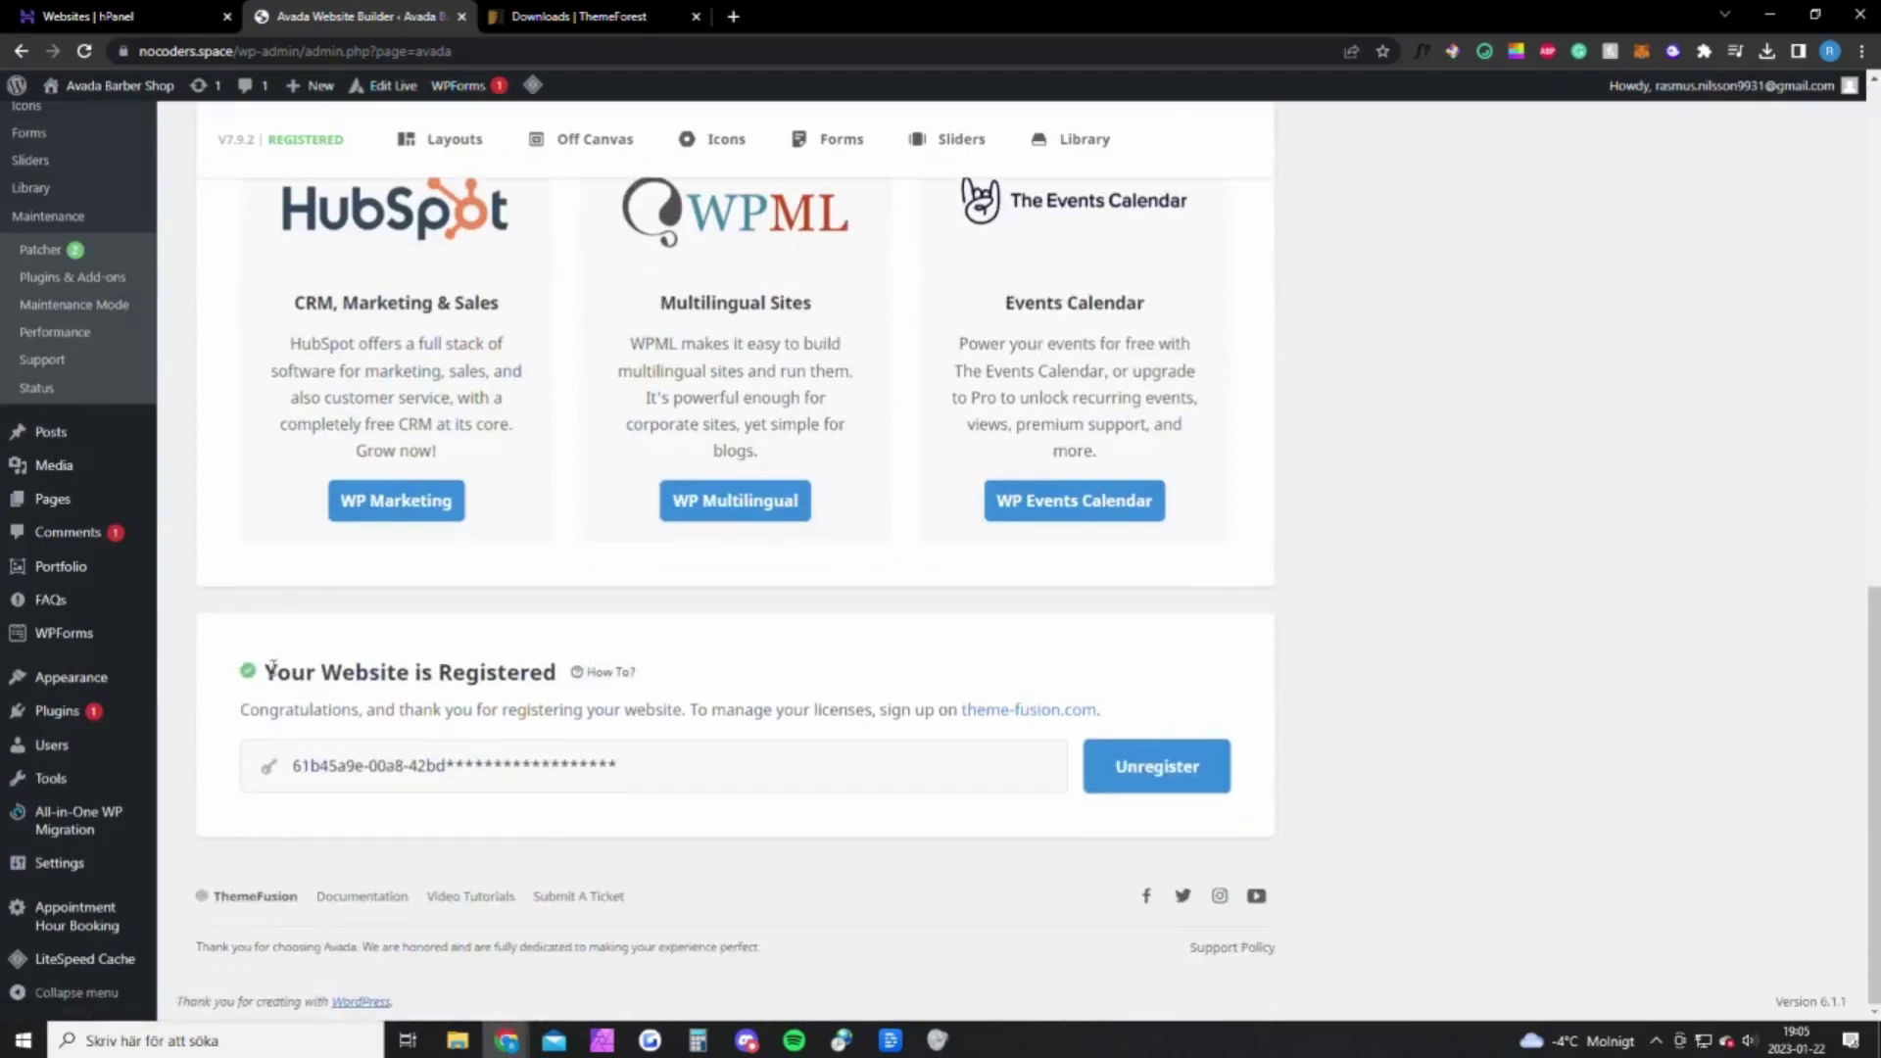
pyautogui.moveTo(273, 666); pyautogui.dragTo(617, 694)
pyautogui.click(578, 17)
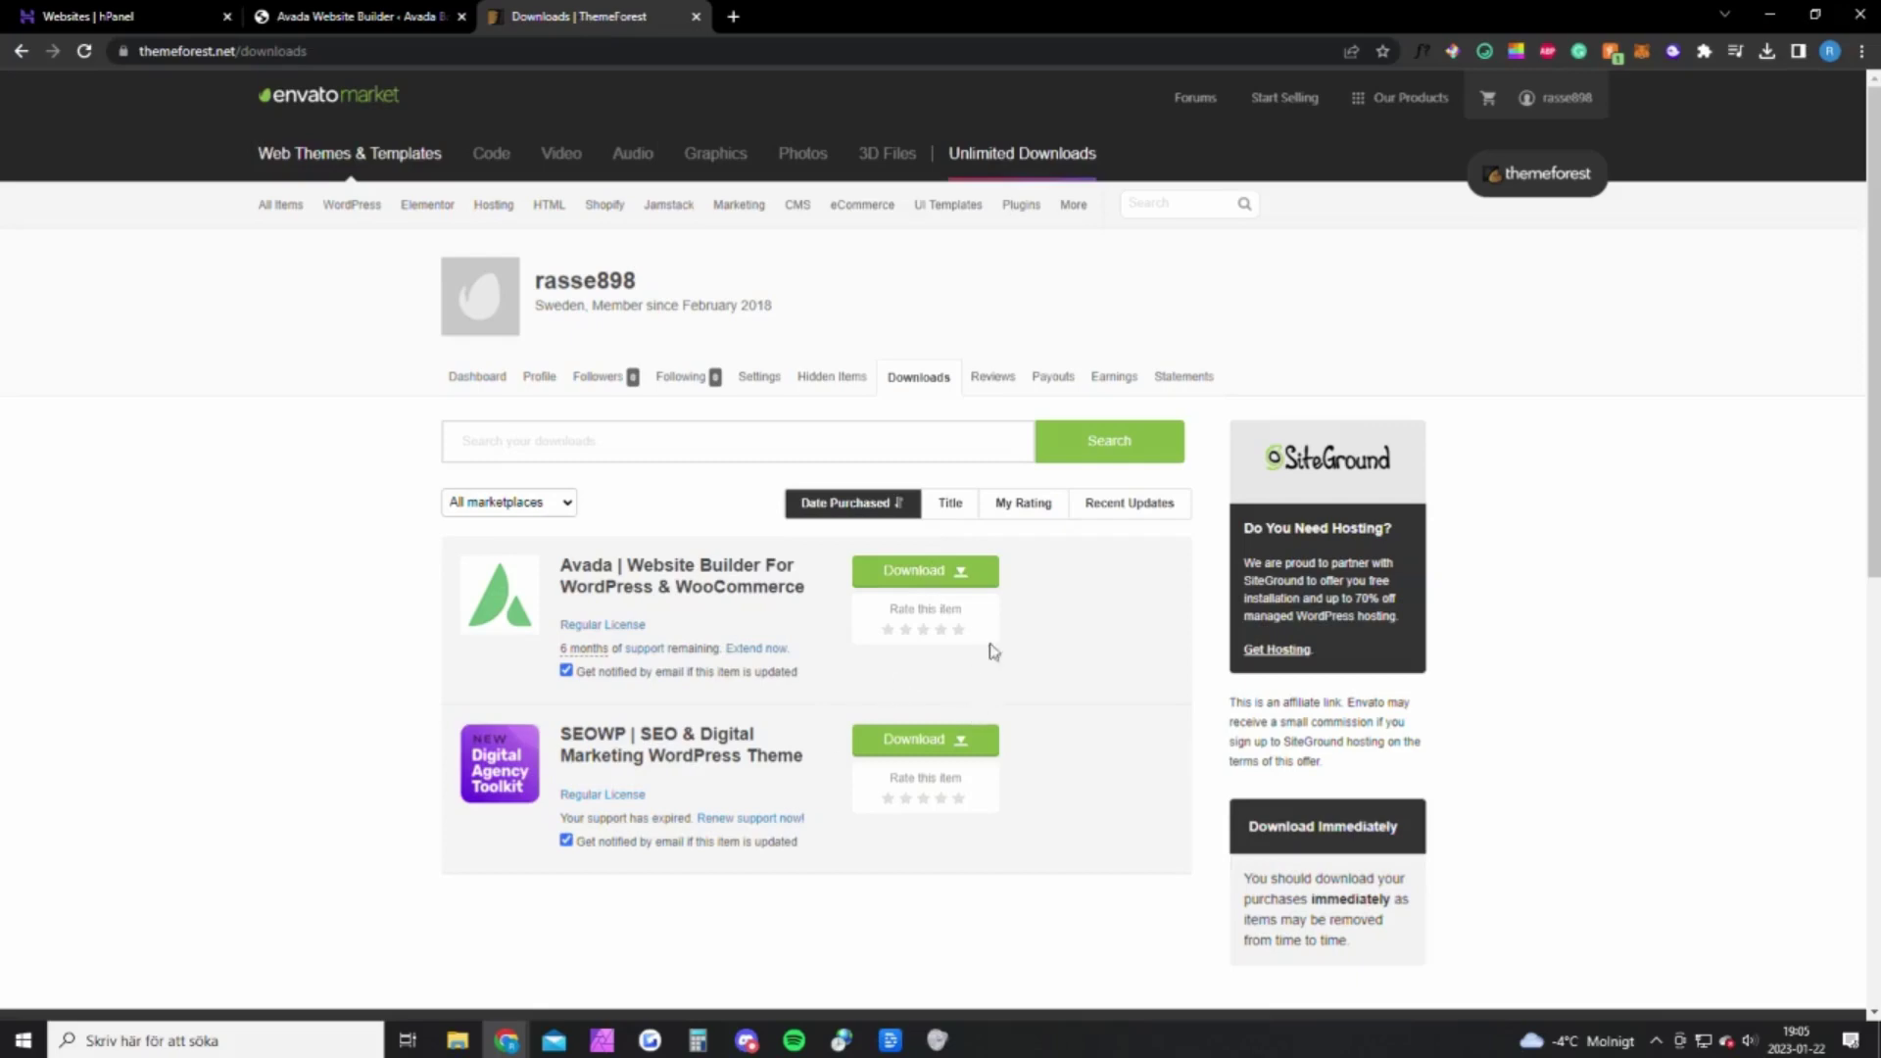
pyautogui.click(936, 570)
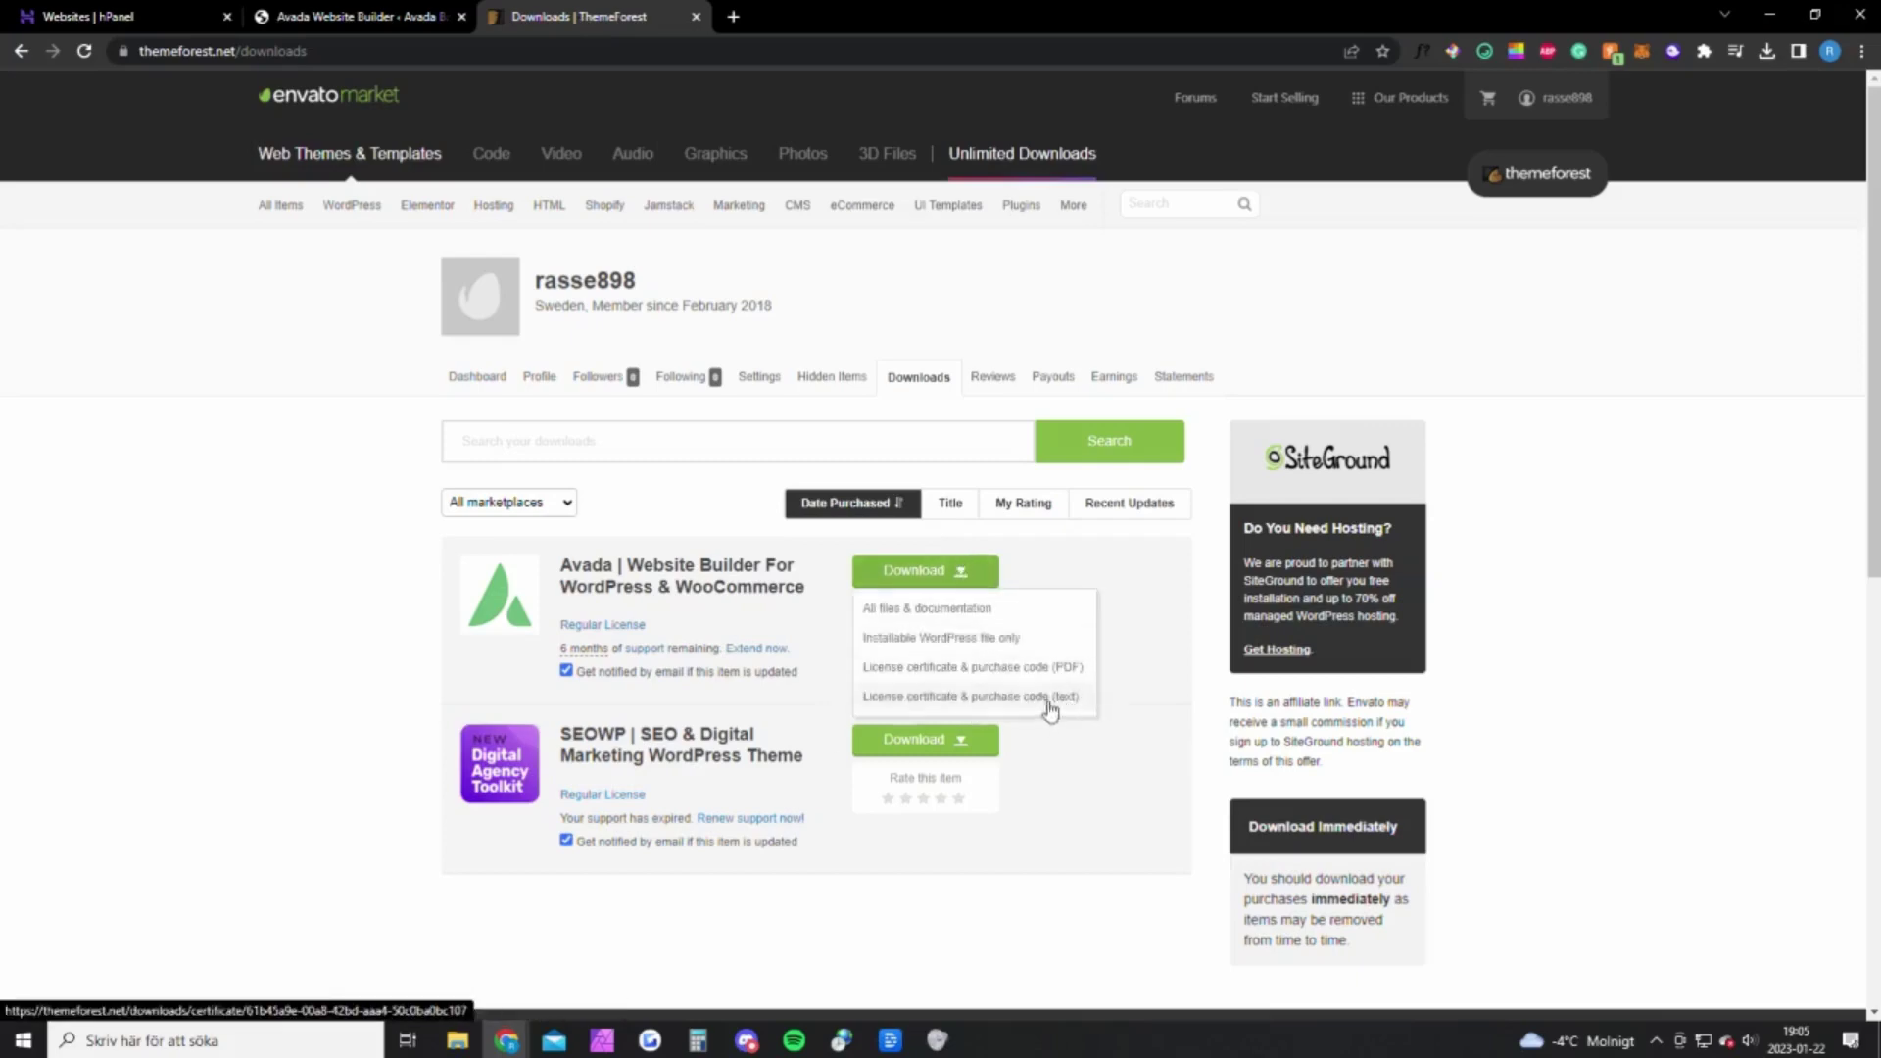
pyautogui.click(375, 18)
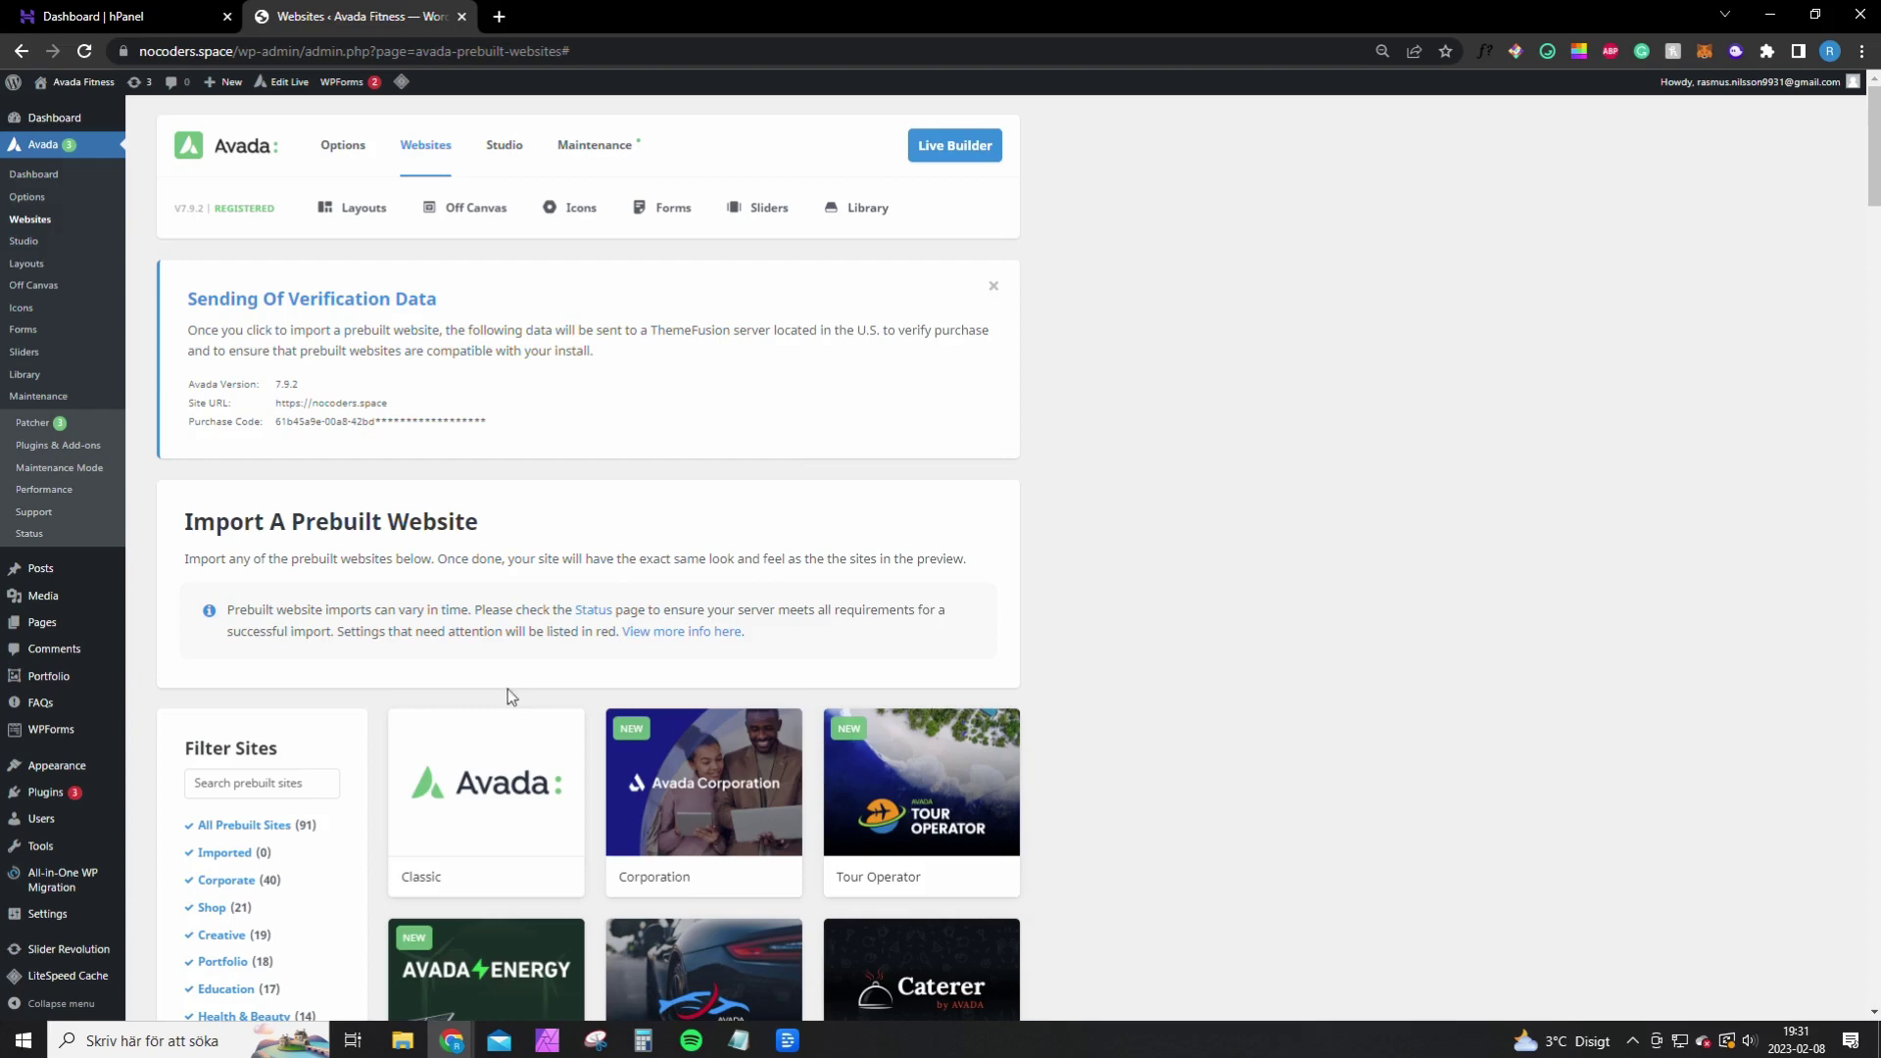
# Filter Avada's prebuilt websites for 'auth' and open the Author site's import options
pyautogui.click(61, 222)
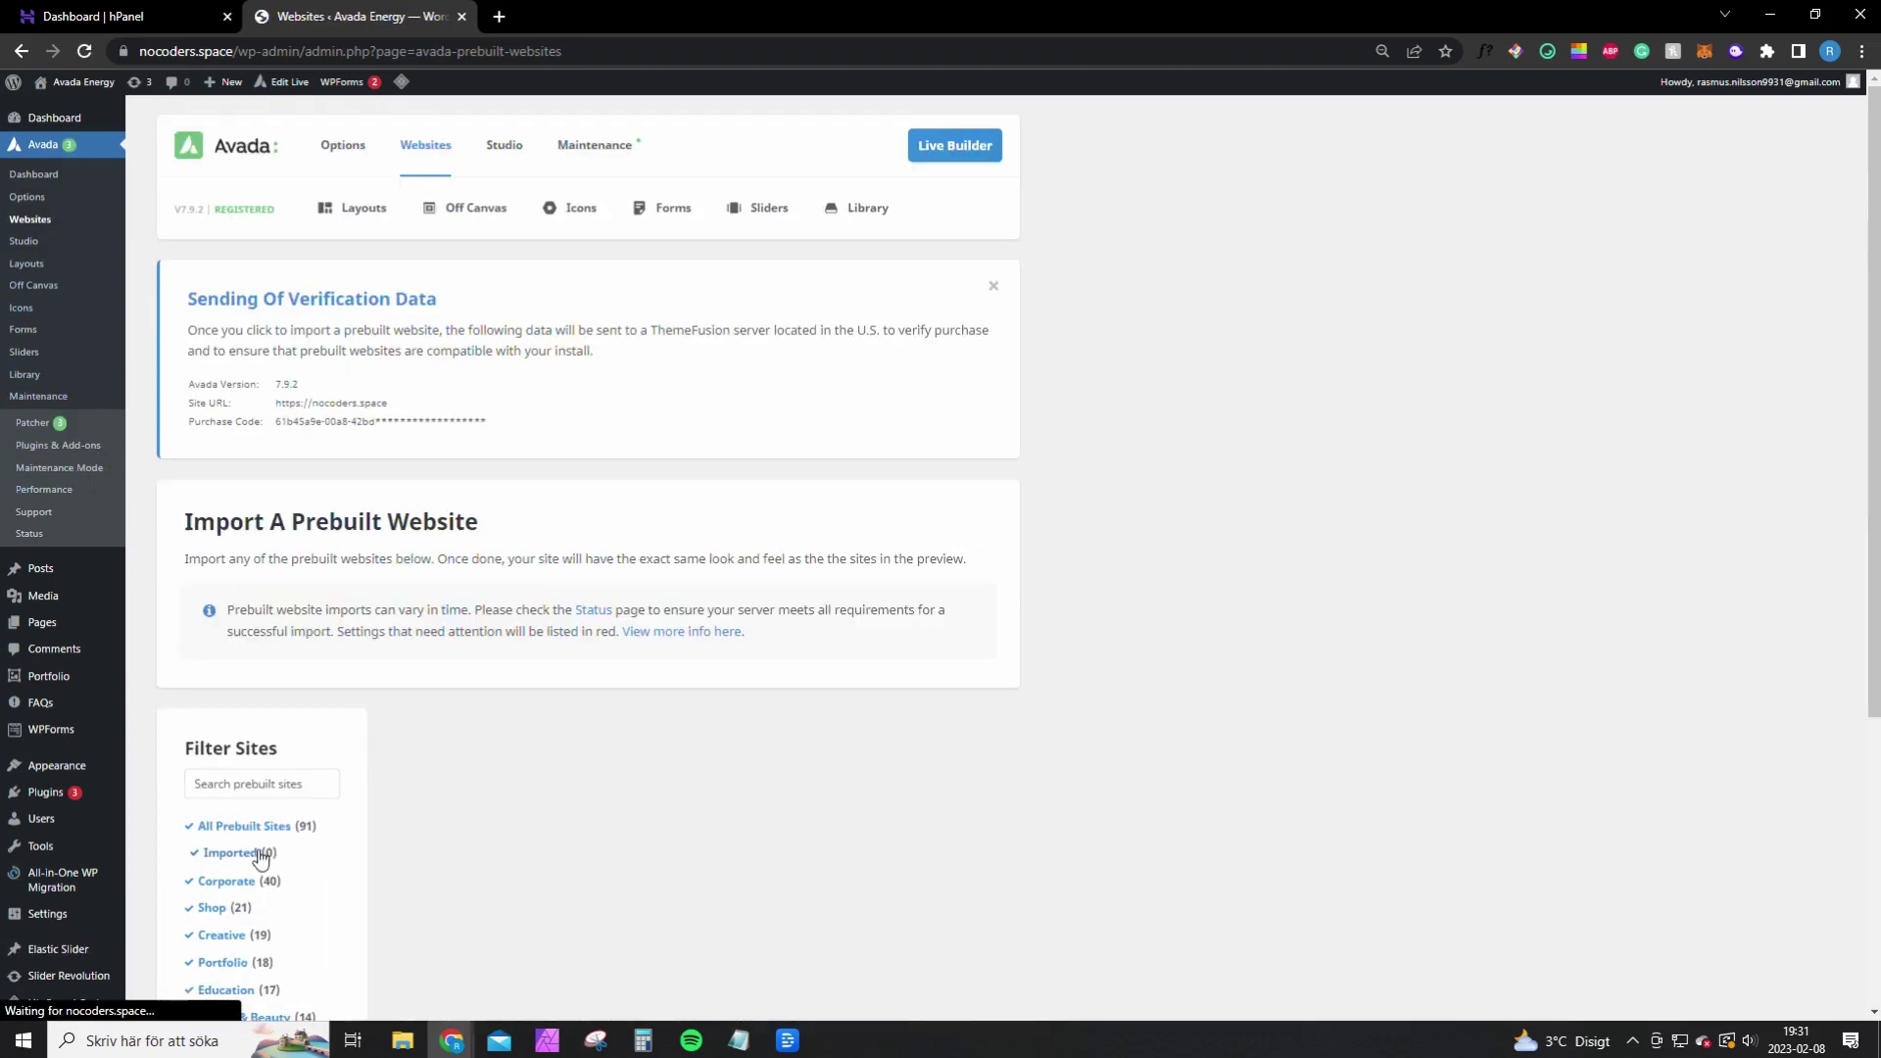
pyautogui.click(265, 796)
pyautogui.write('au')
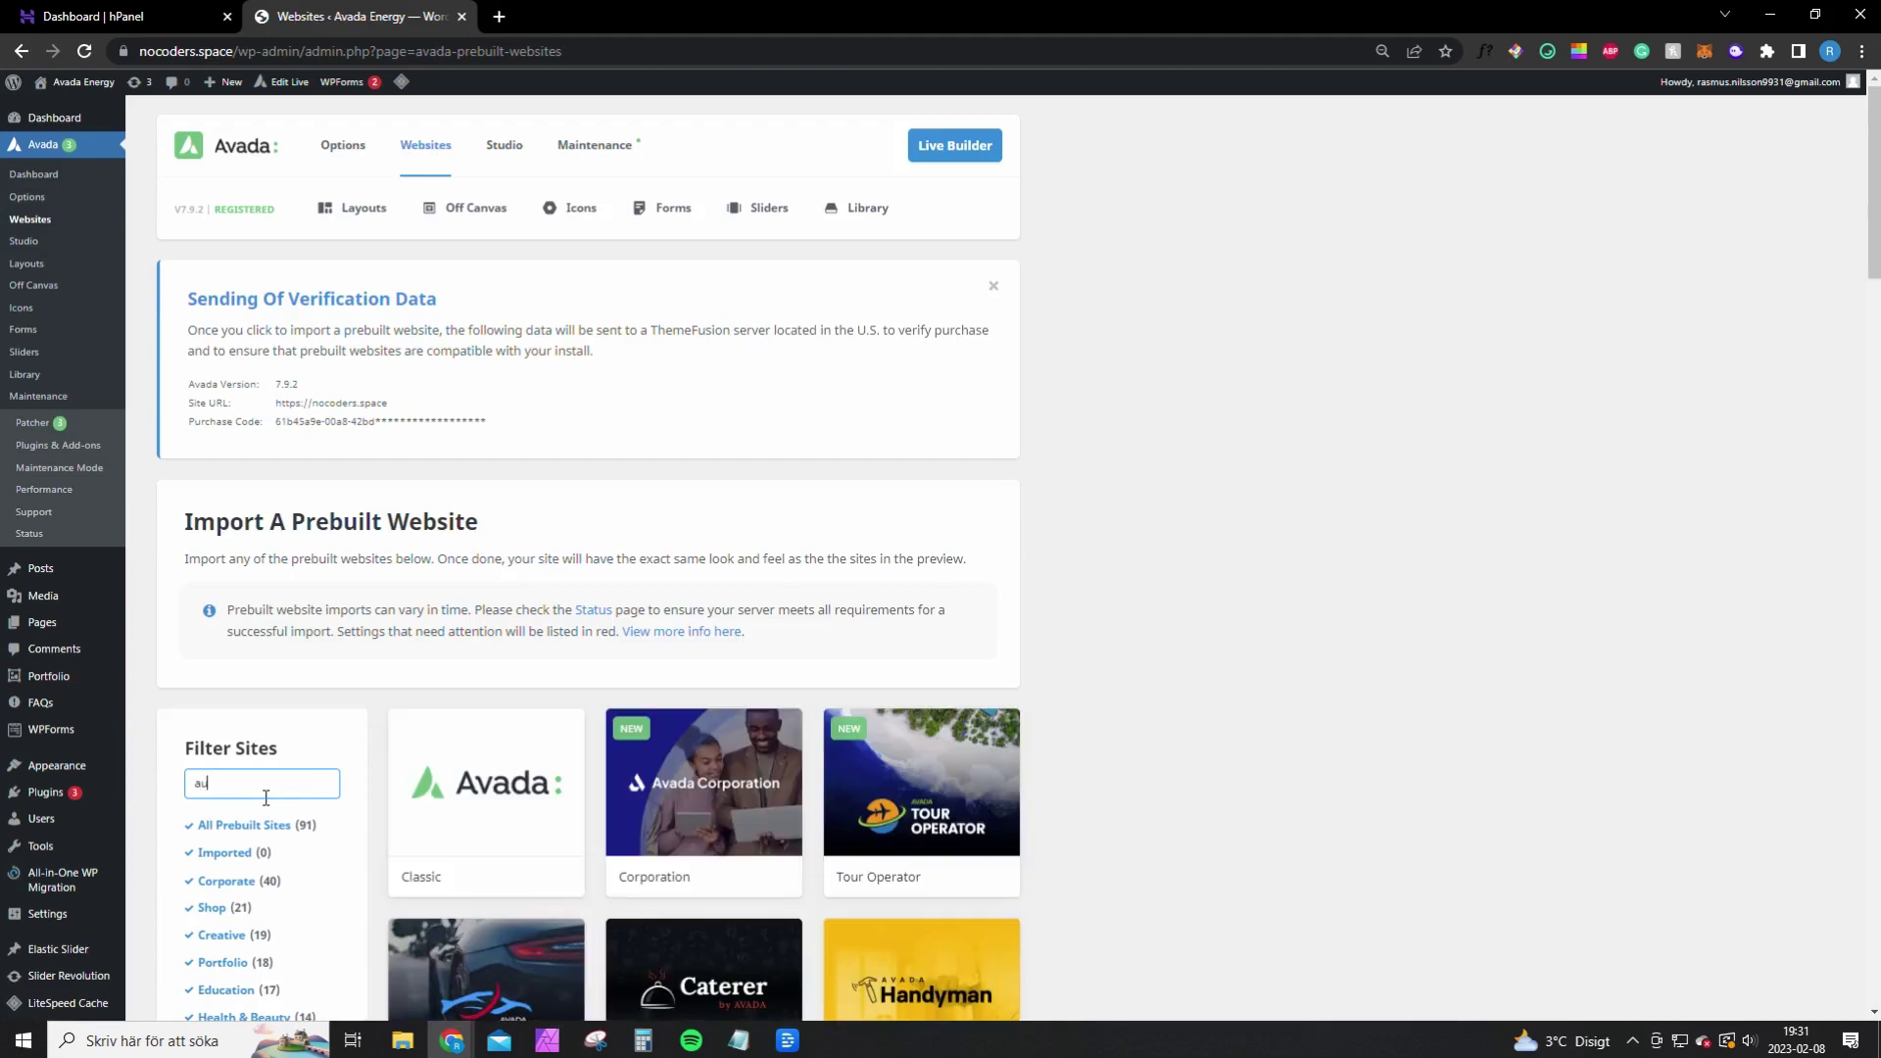
pyautogui.write('th')
pyautogui.click(488, 774)
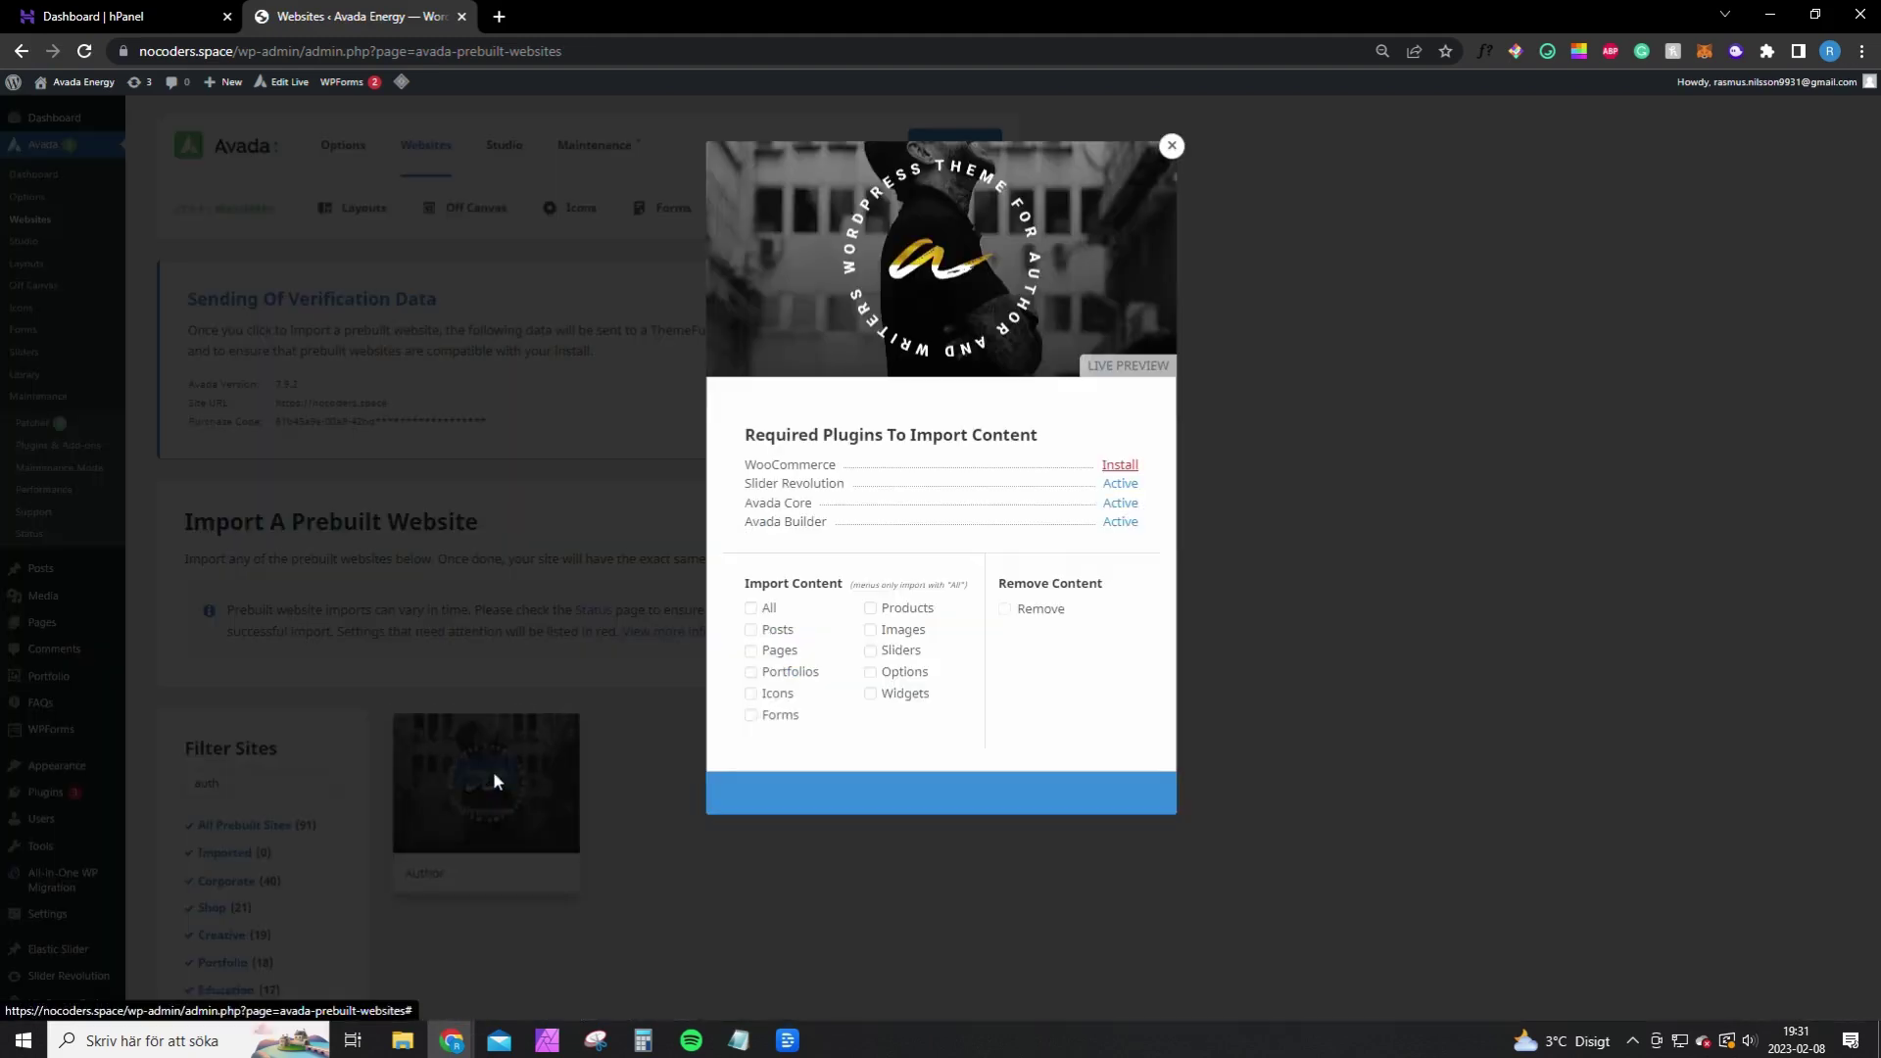
# Import the Author site with All content types, confirming the warning
pyautogui.click(753, 607)
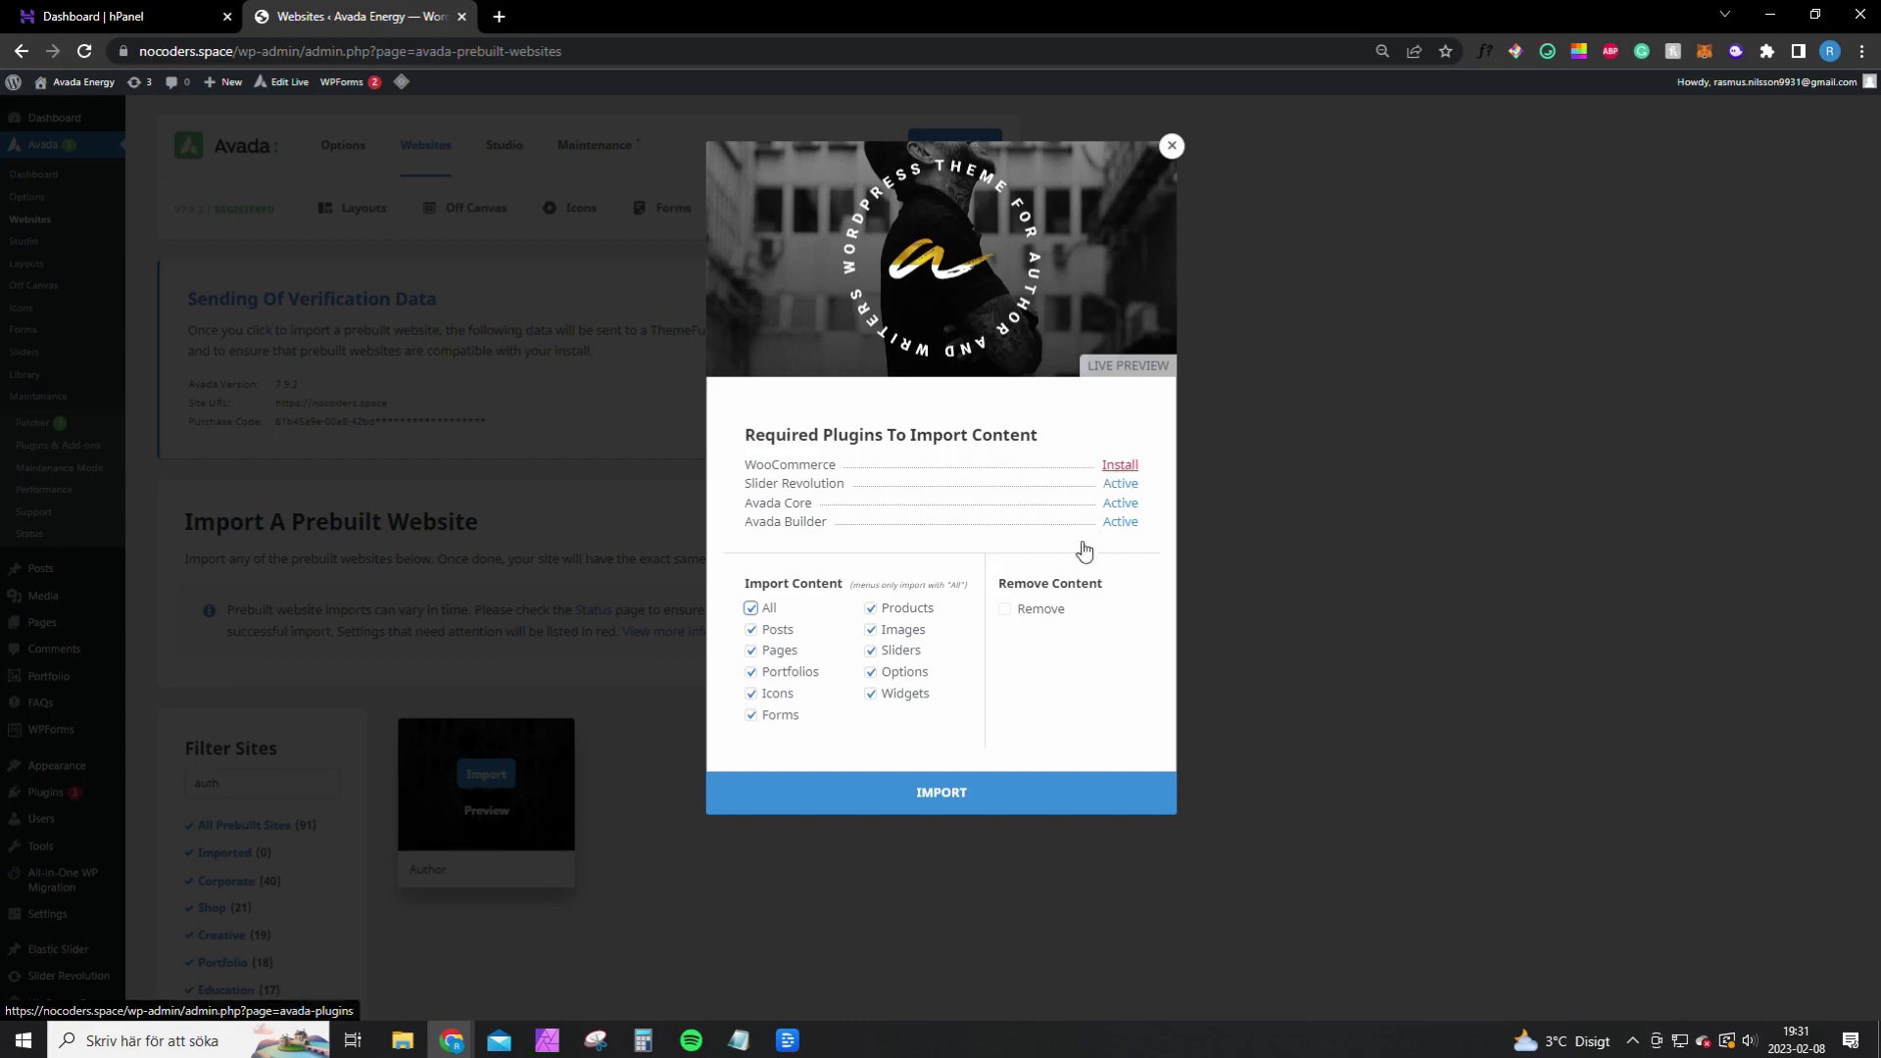
pyautogui.click(936, 804)
pyautogui.click(1066, 736)
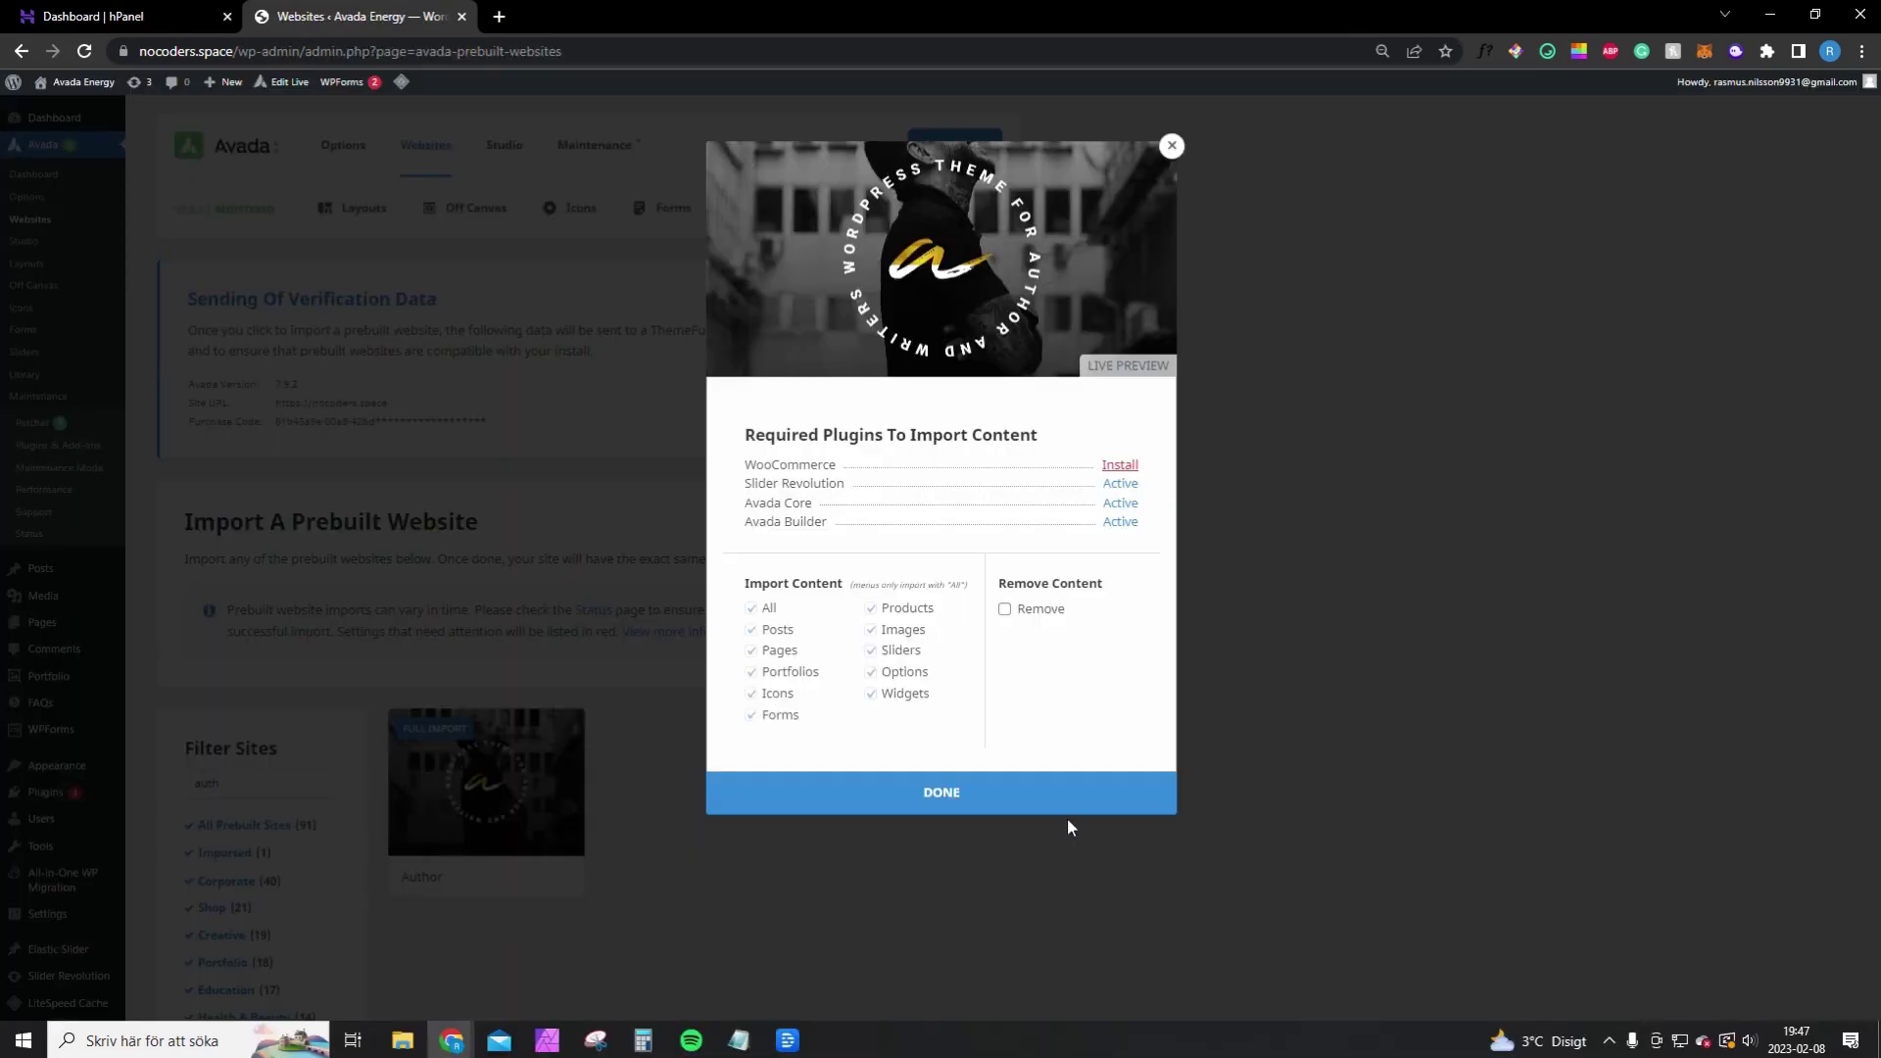
pyautogui.click(938, 795)
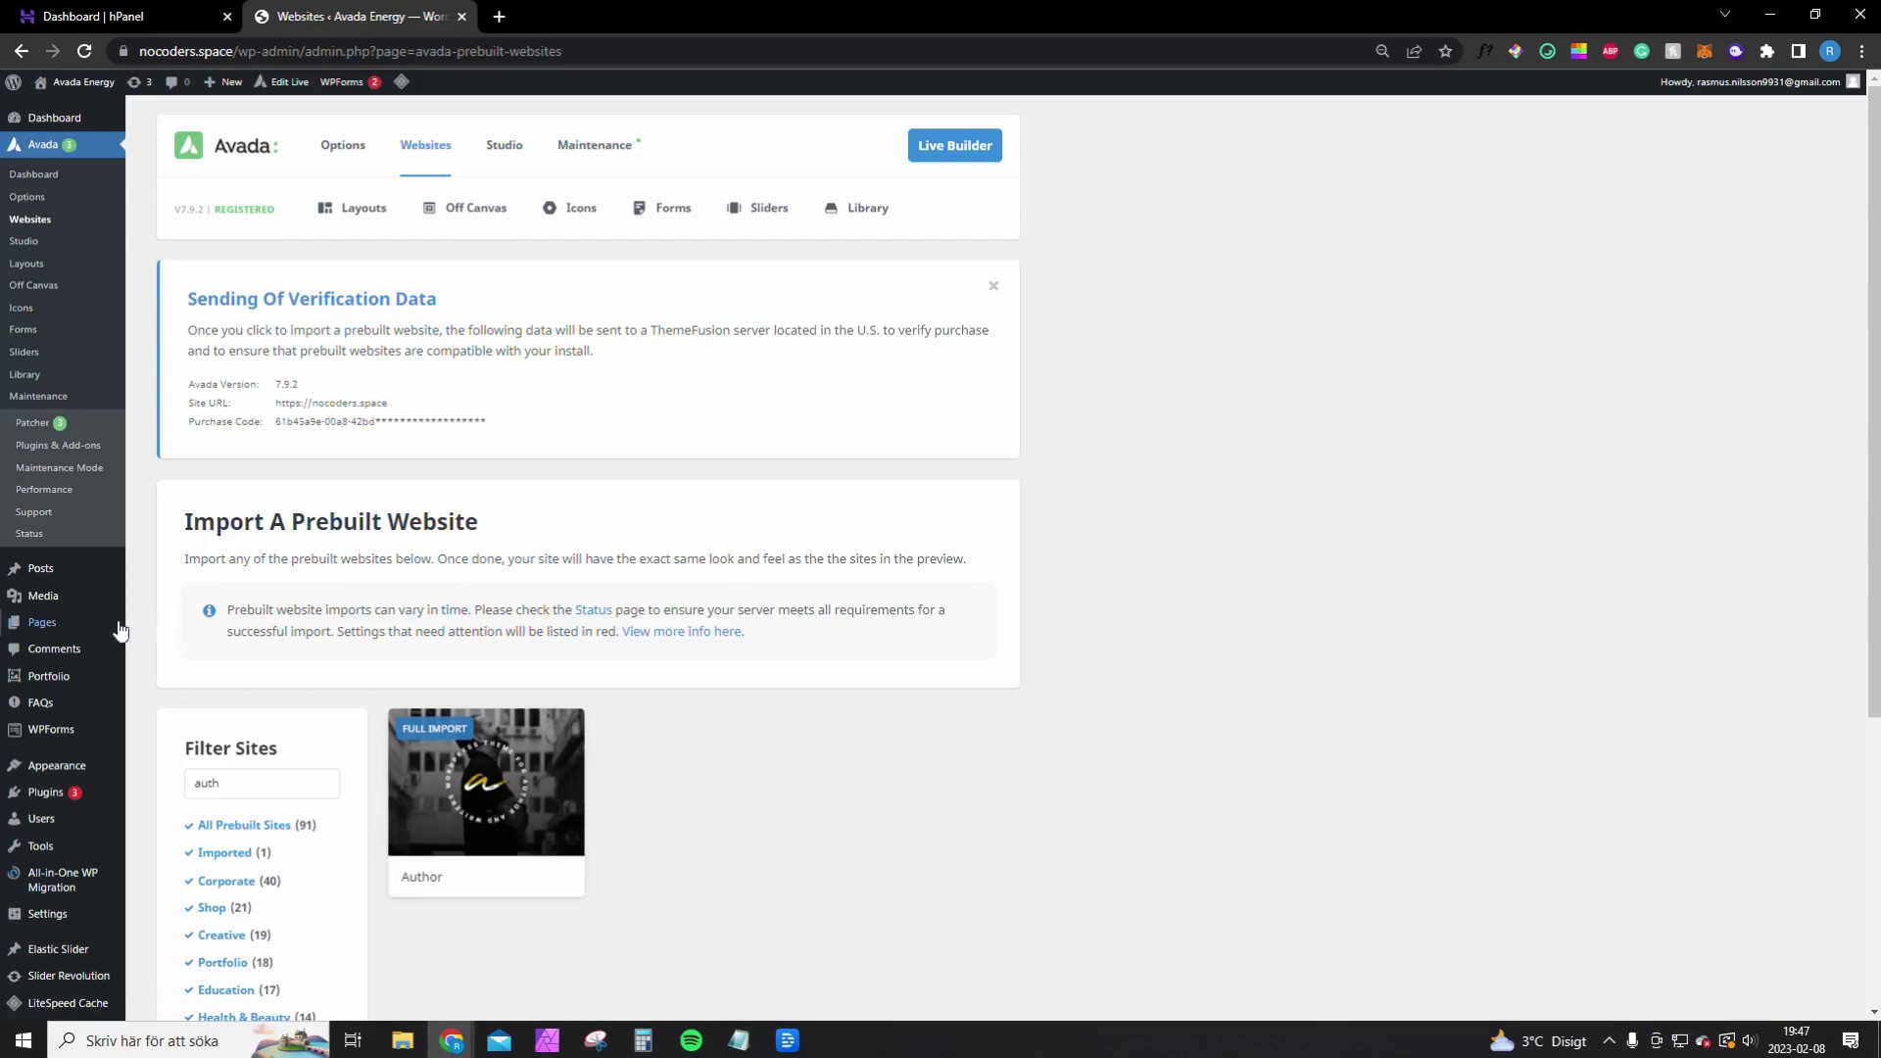
pyautogui.moveTo(56, 764)
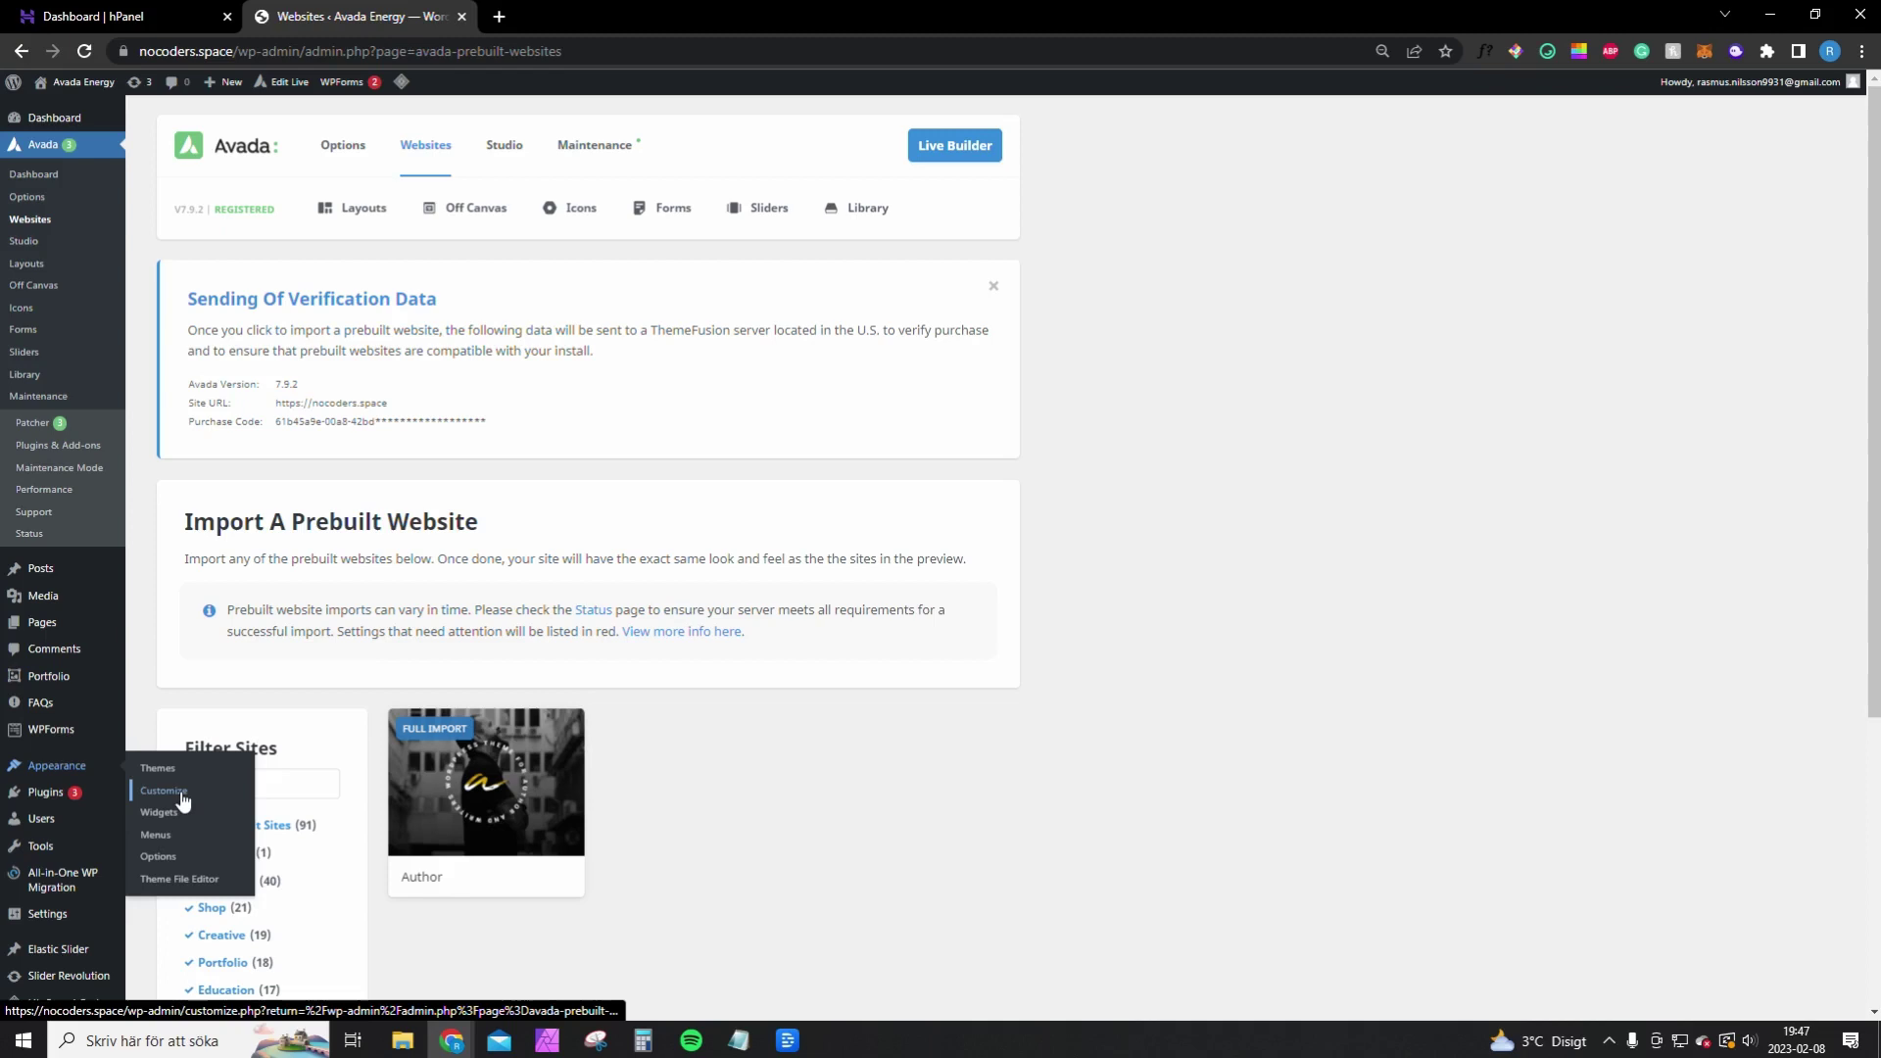
# Open the Customizer and scroll through the Avada Author homepage preview
pyautogui.click(182, 801)
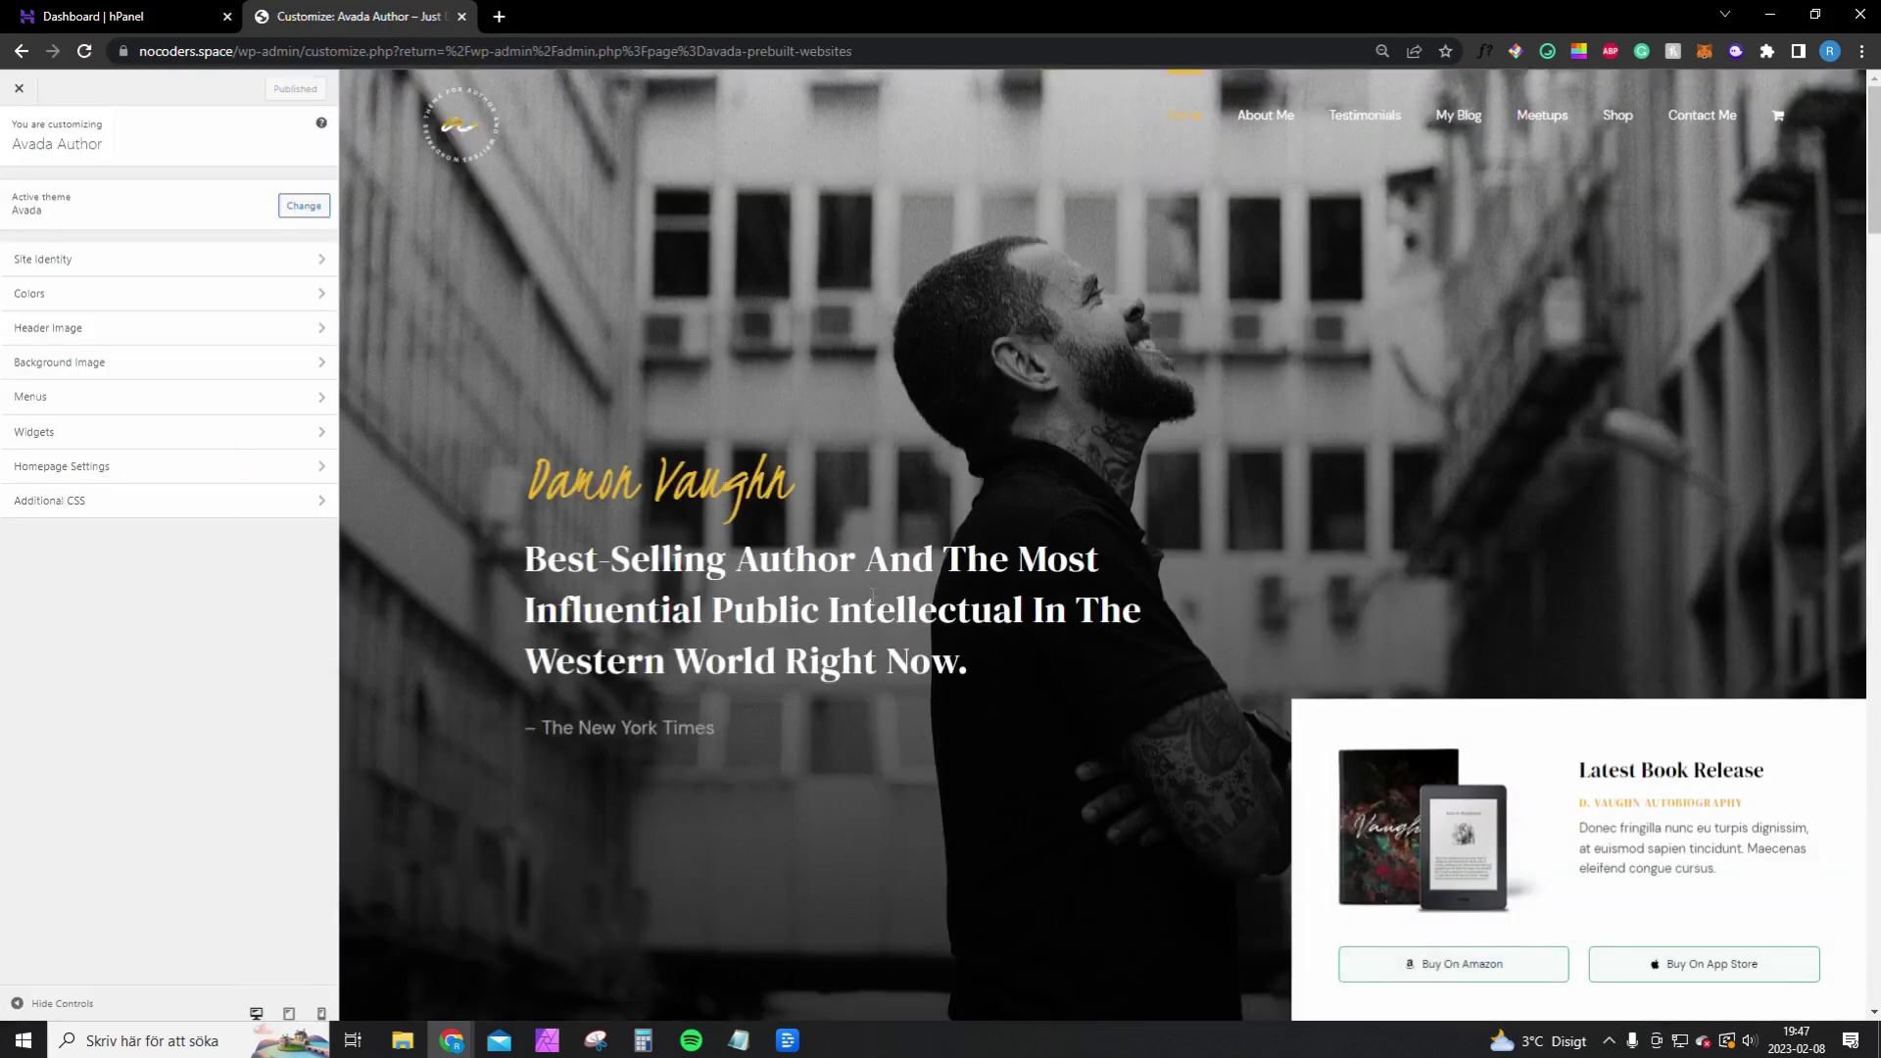
pyautogui.scroll(-2, 971, 548)
pyautogui.scroll(-3, 971, 551)
pyautogui.scroll(-2, 971, 587)
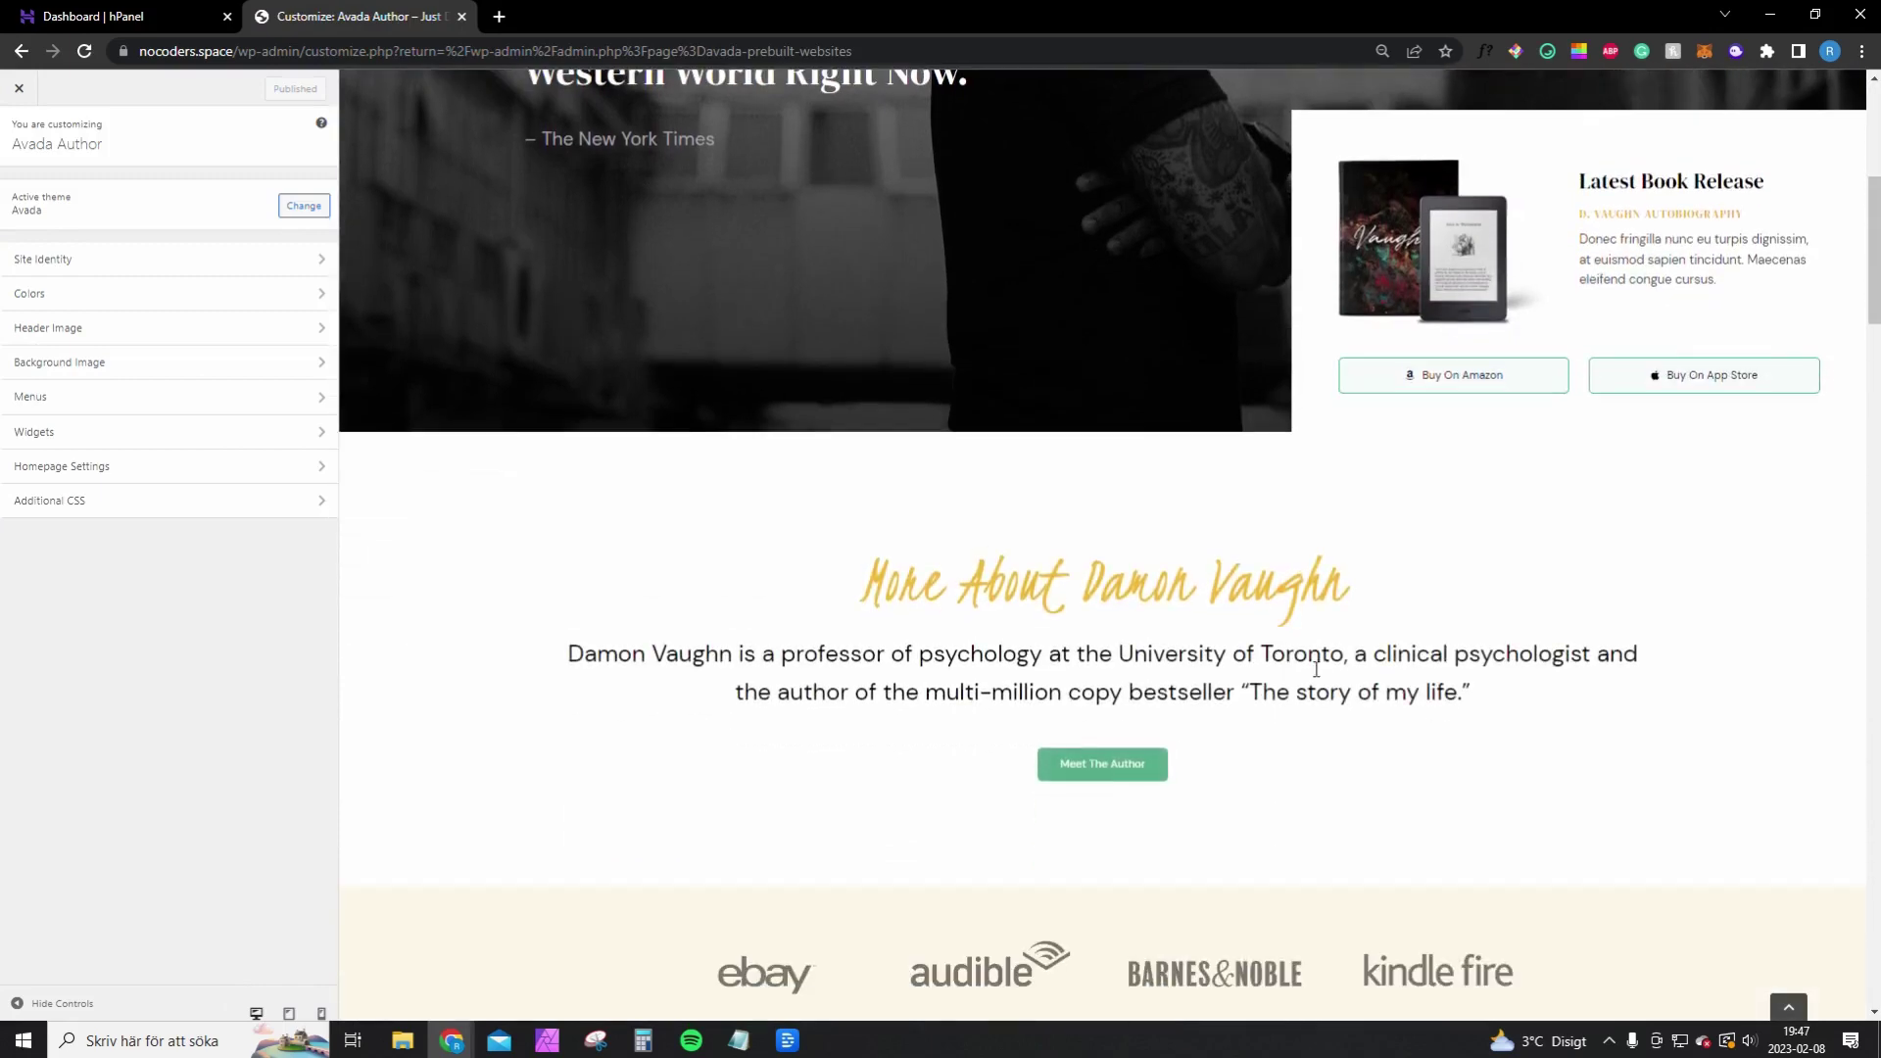
pyautogui.scroll(-3, 972, 632)
pyautogui.scroll(7, 940, 622)
pyautogui.scroll(3, 908, 614)
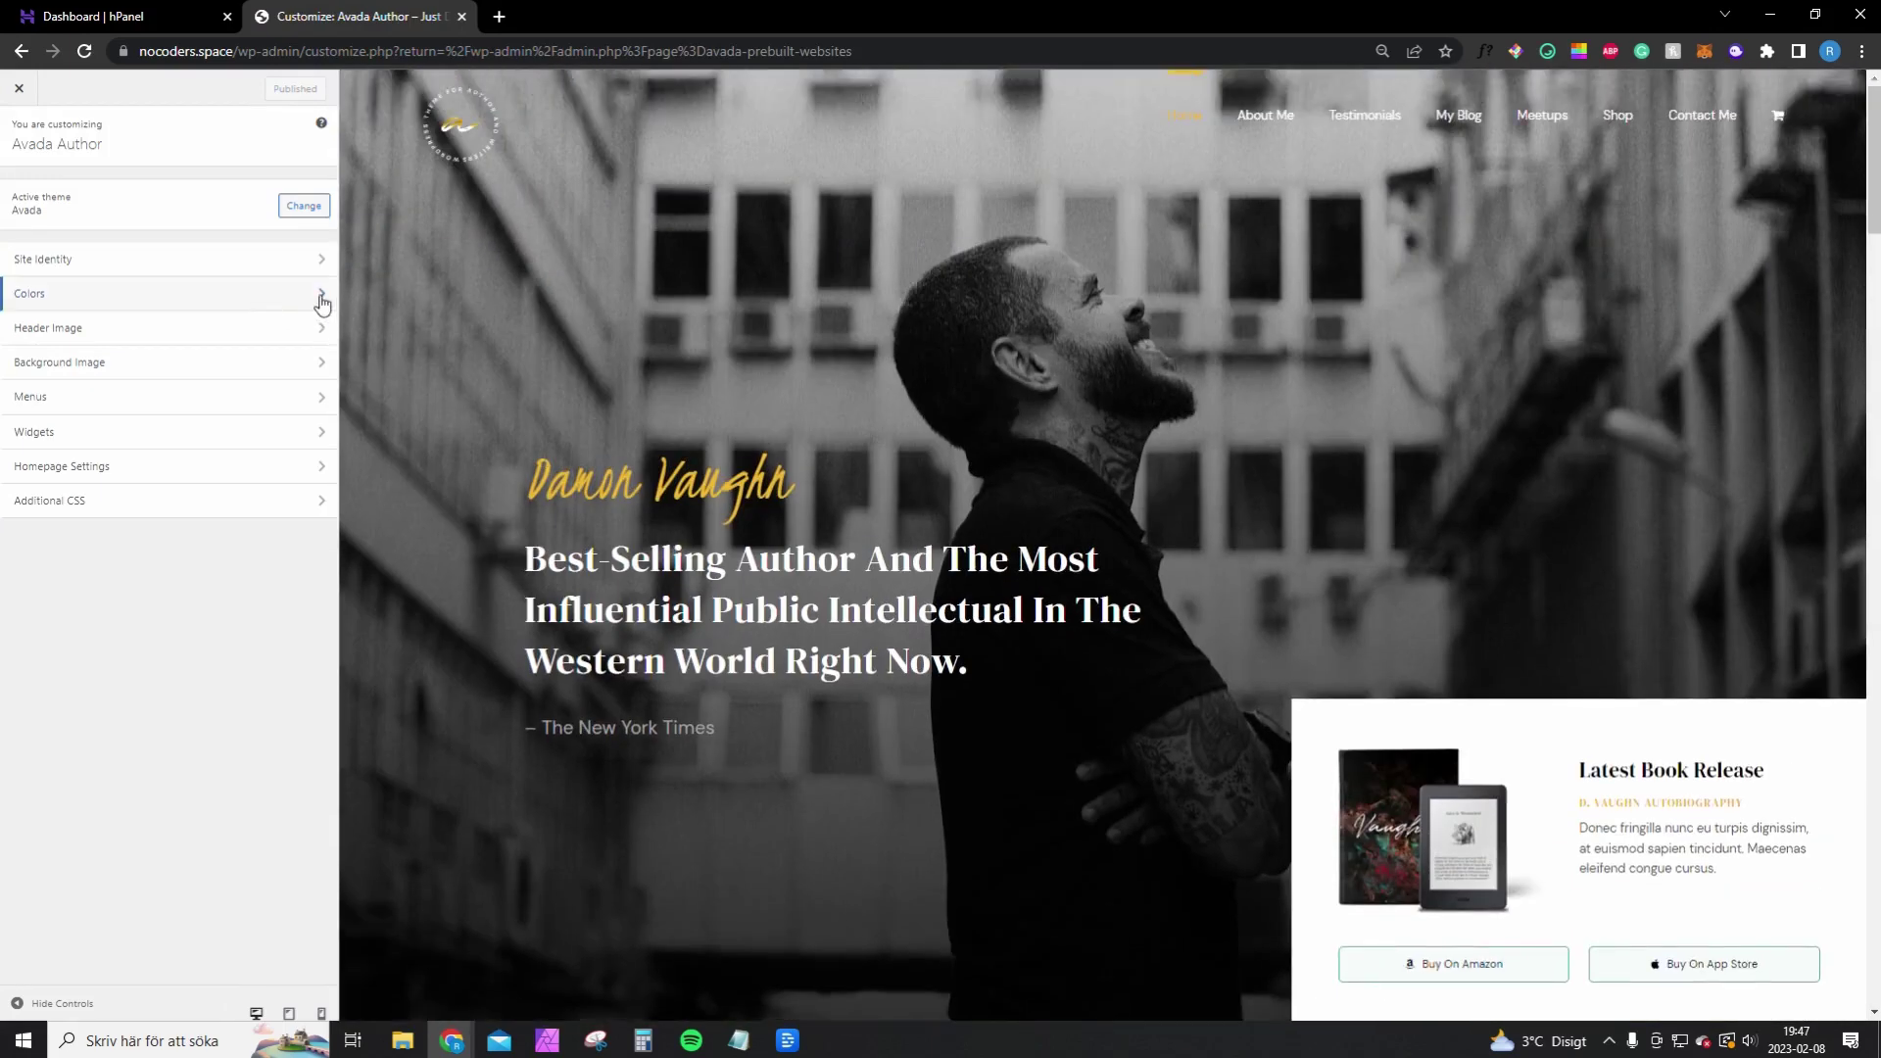
# Check Site Identity's 'Avada Author' title and 'Just Do It' tagline unchanged, then close the Customizer
pyautogui.click(261, 267)
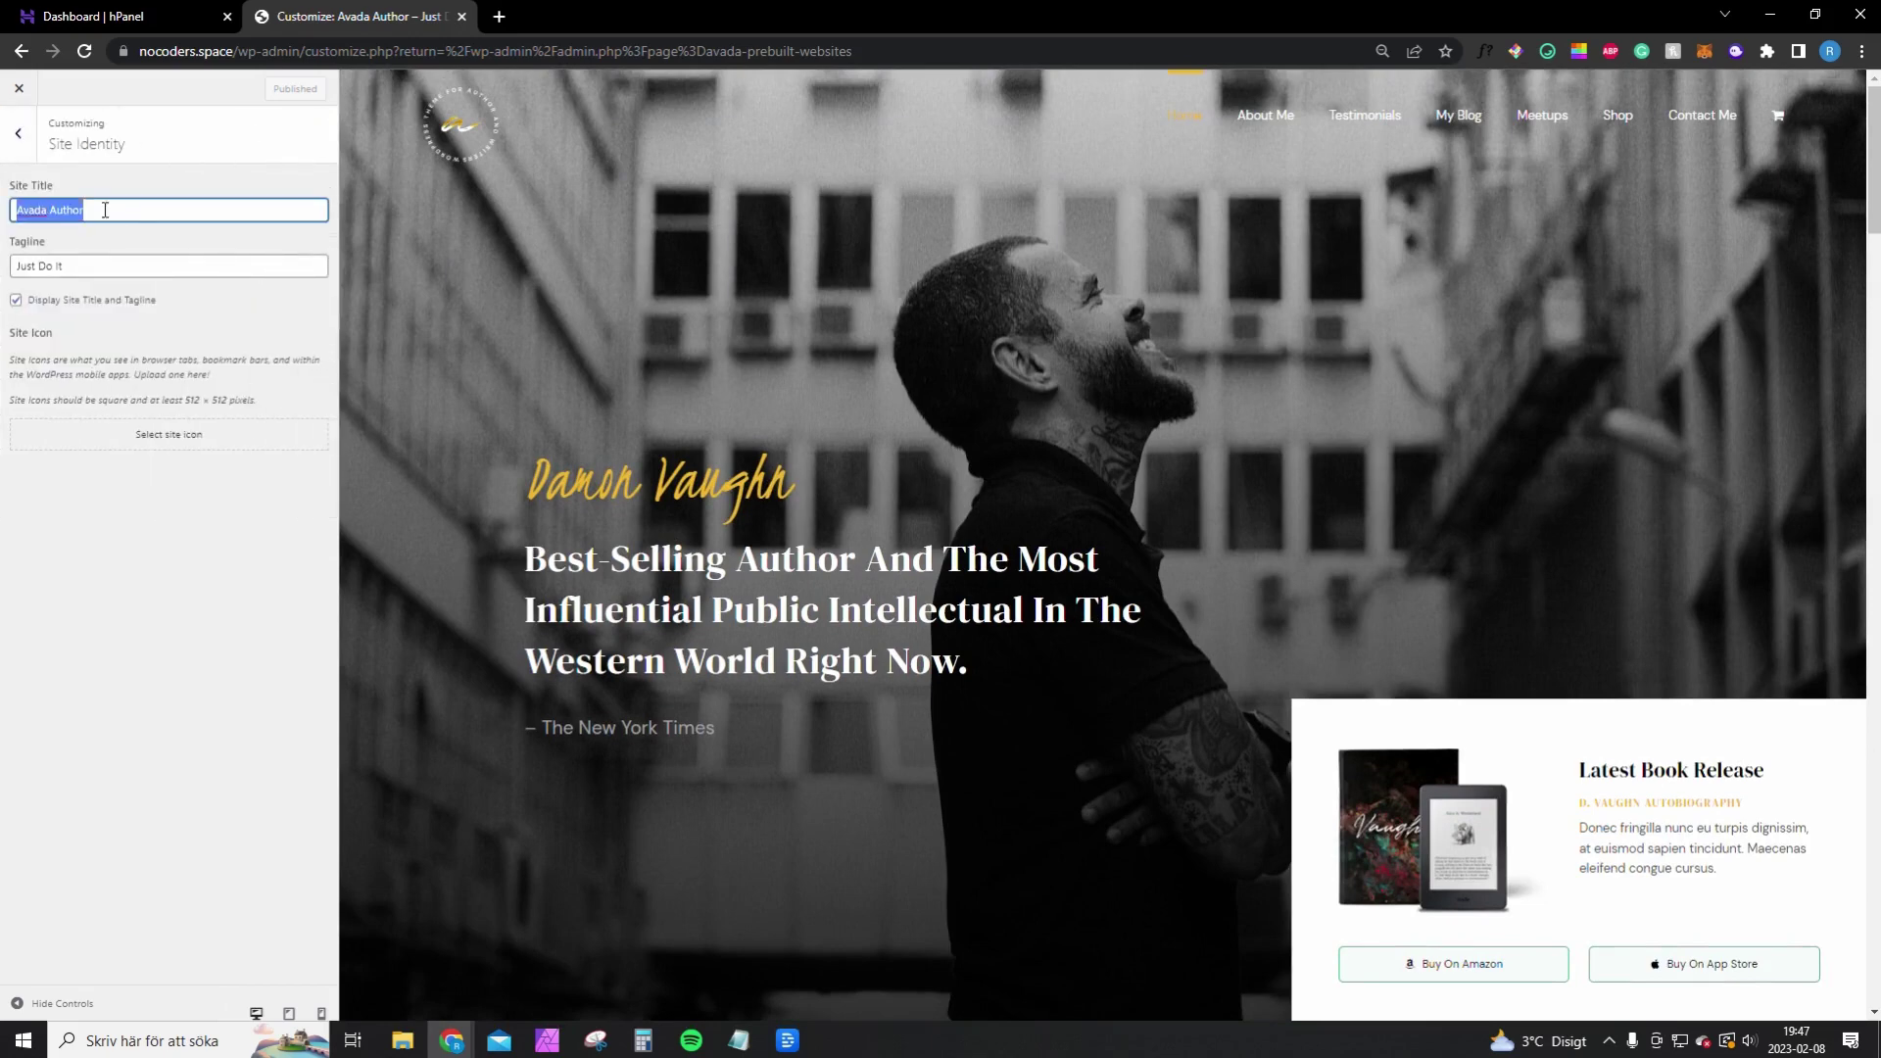
pyautogui.tripleClick(37, 213)
pyautogui.click(83, 215)
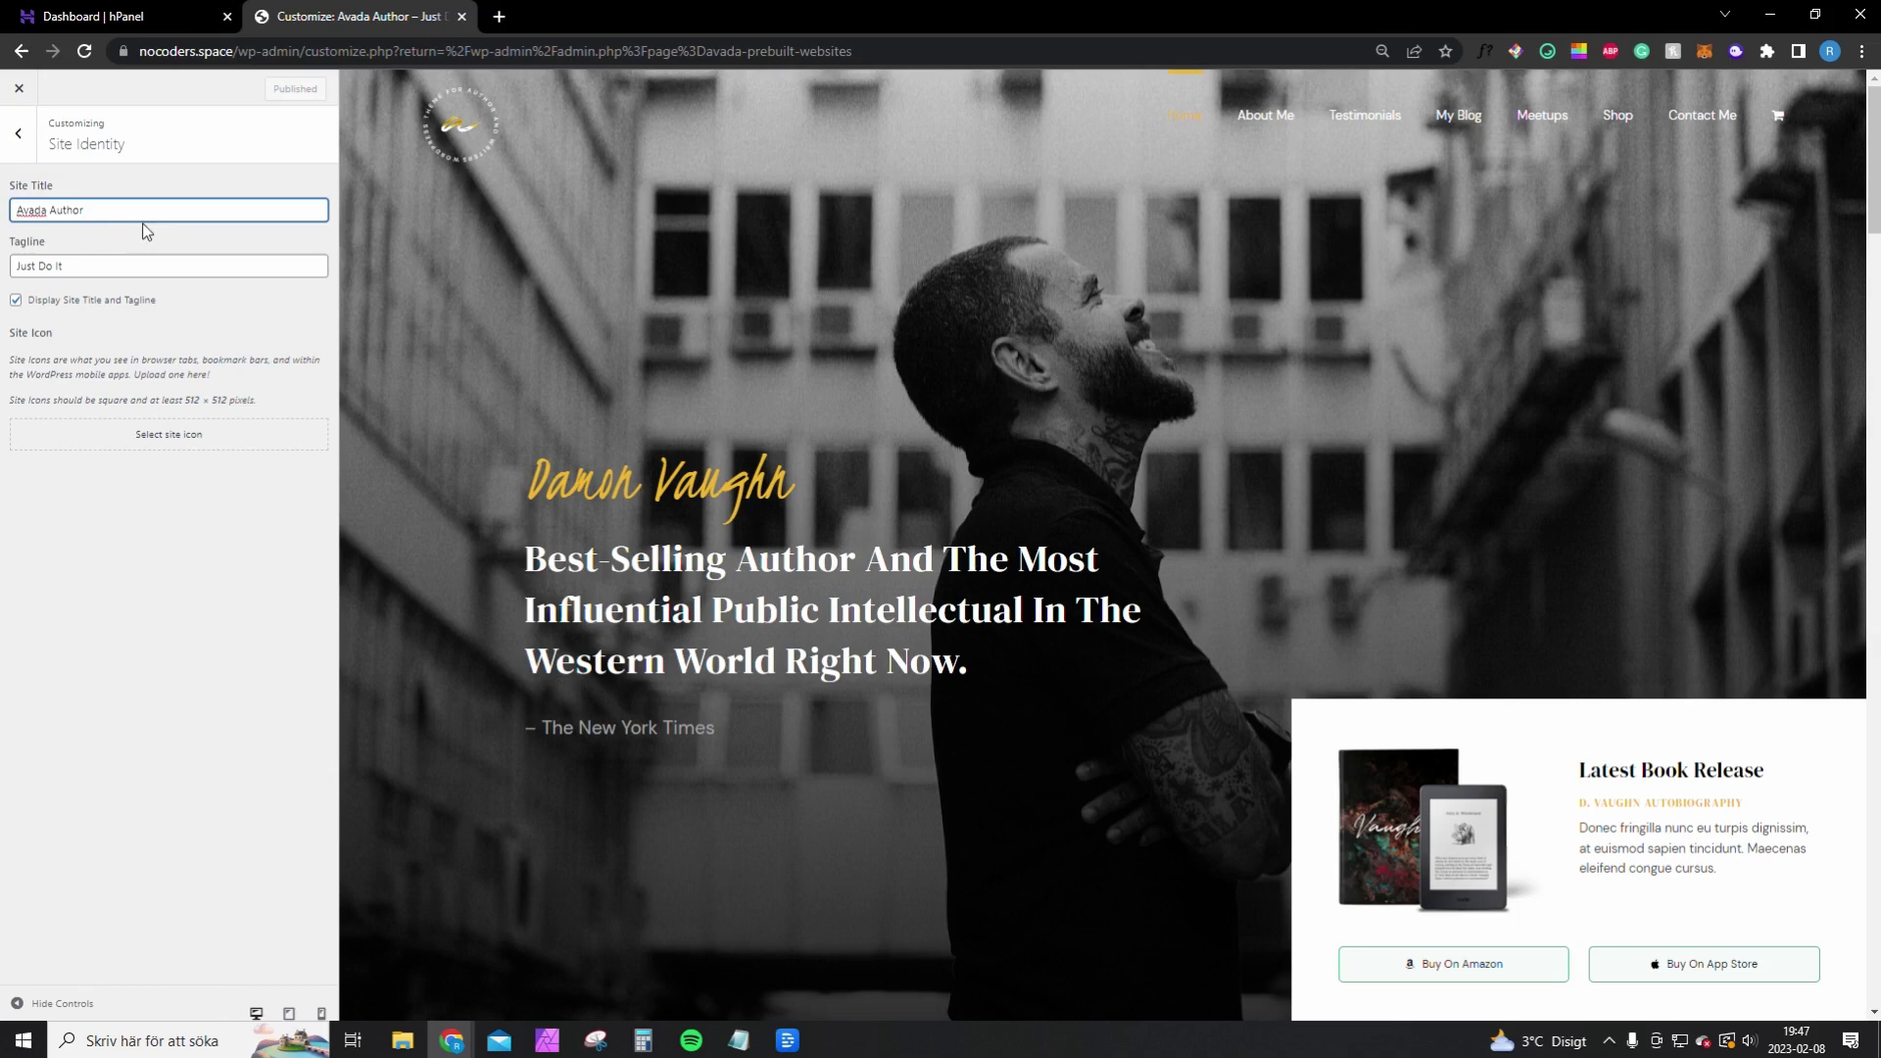
pyautogui.moveTo(104, 262); pyautogui.dragTo(3, 266)
pyautogui.click(105, 263)
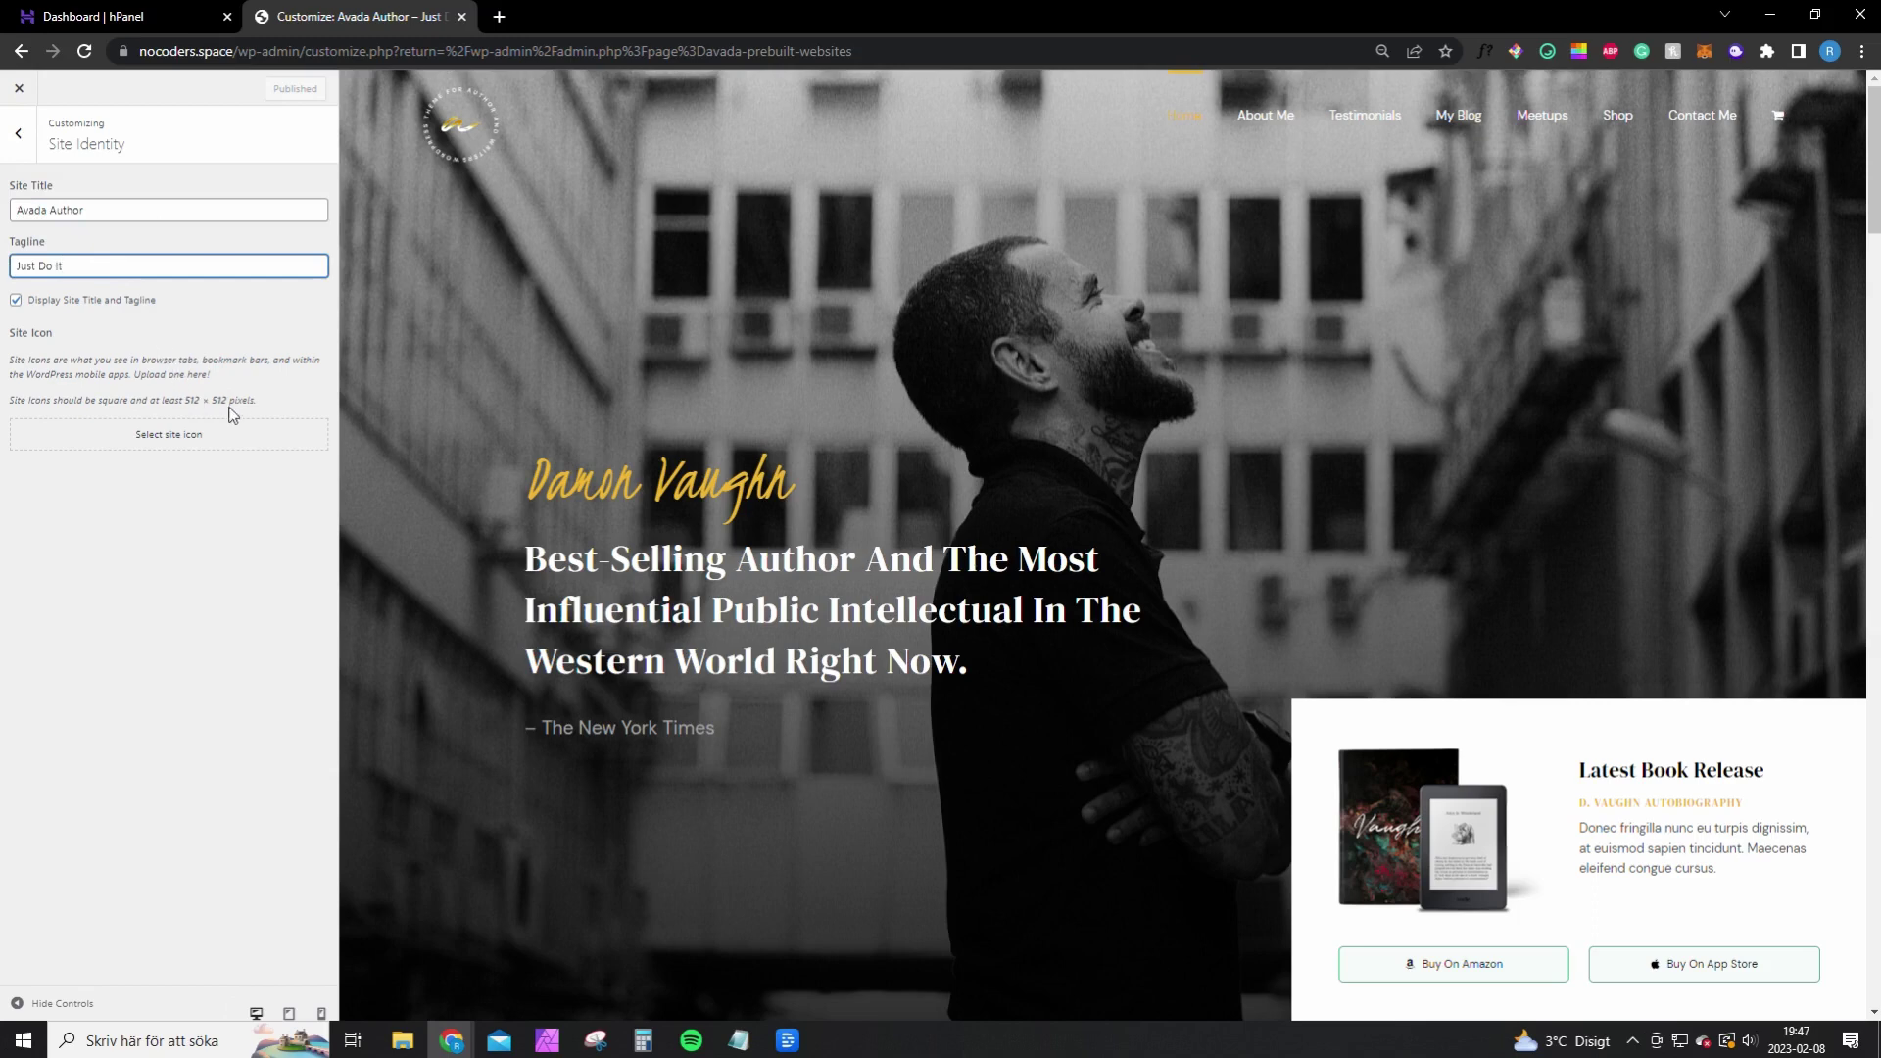
pyautogui.moveTo(235, 401); pyautogui.dragTo(152, 402)
pyautogui.click(193, 396)
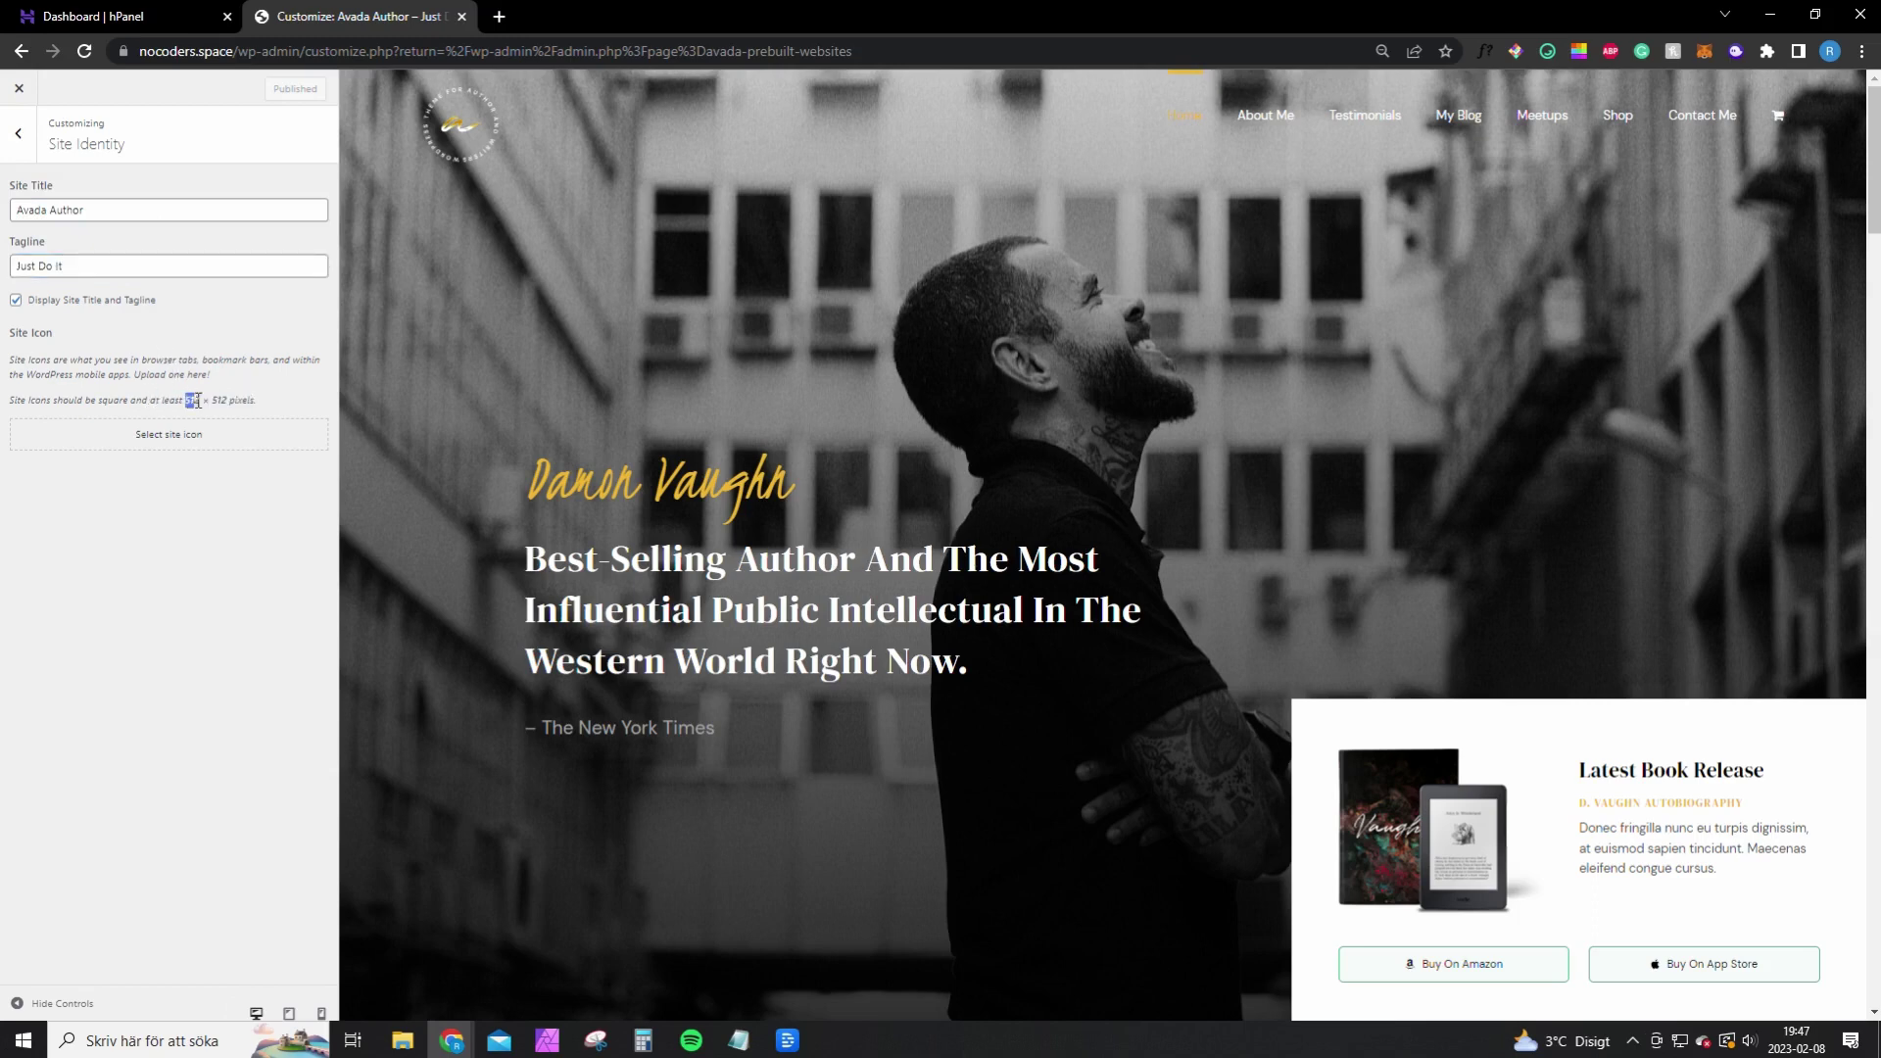
pyautogui.click(237, 399)
pyautogui.click(20, 90)
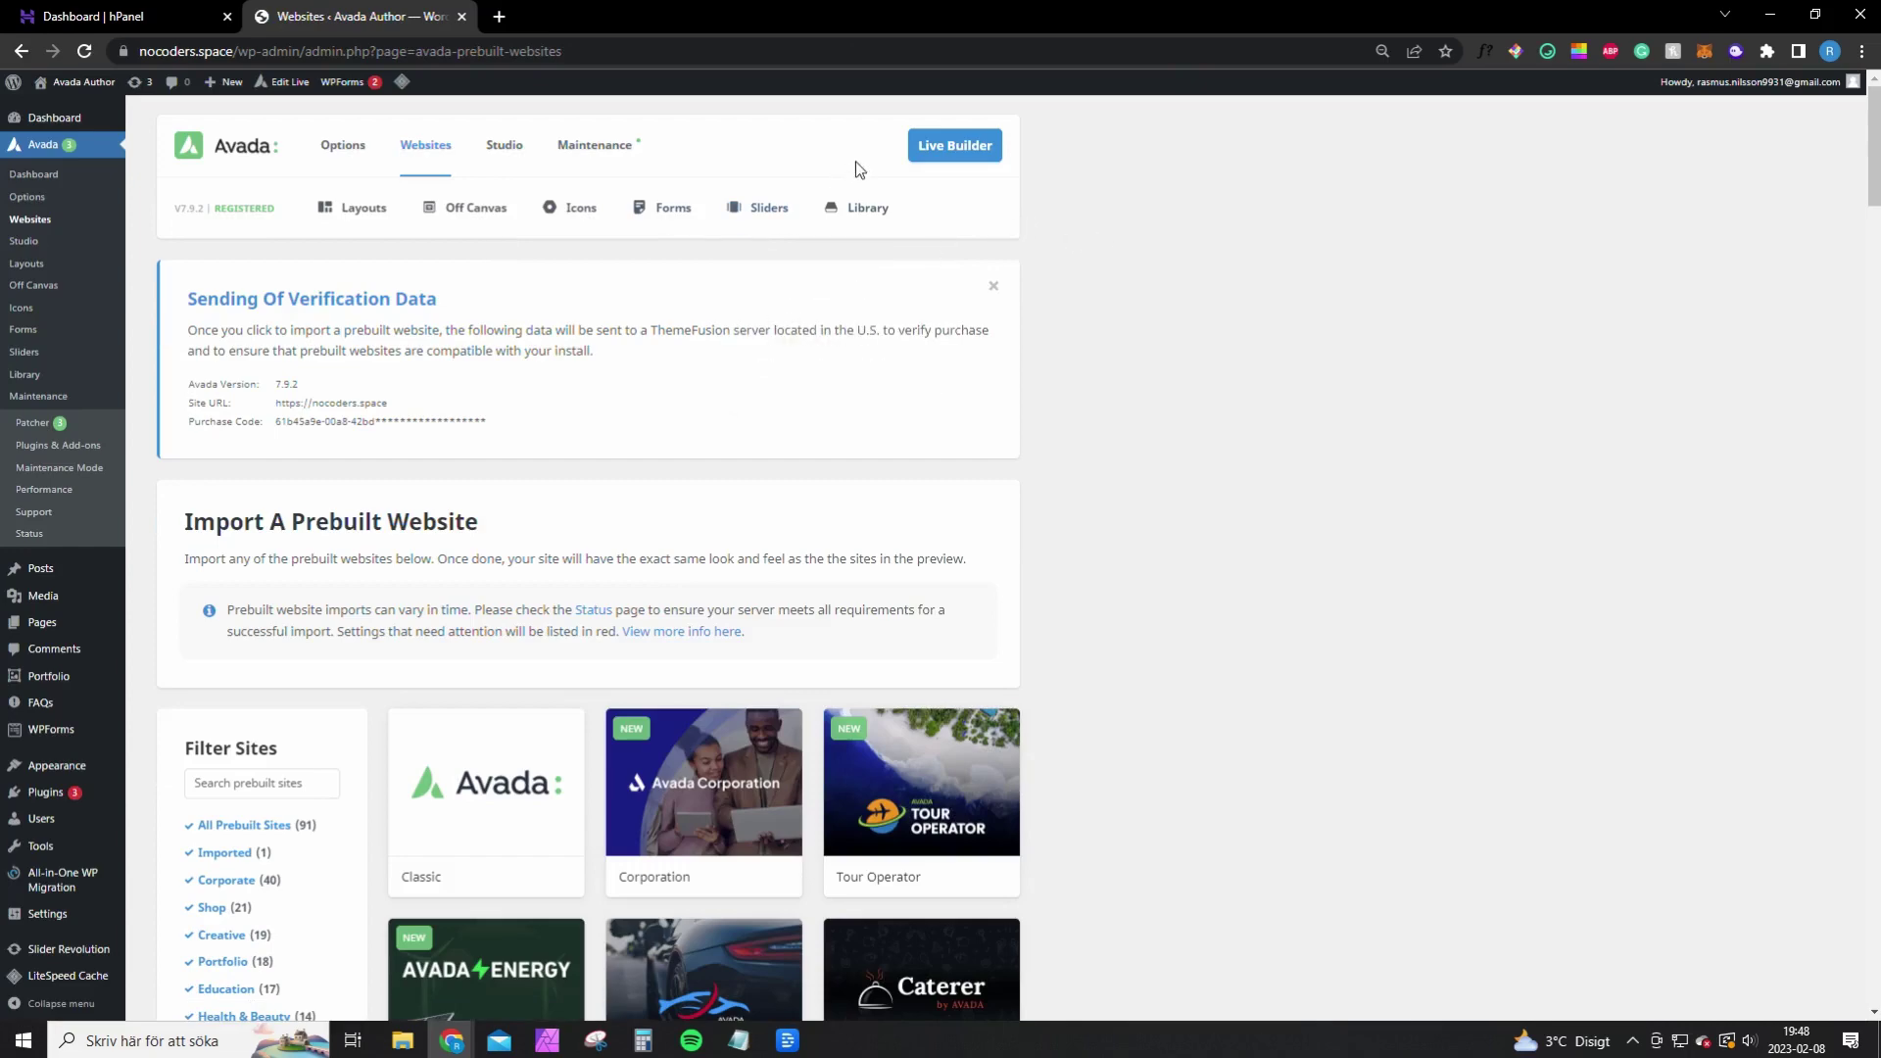
# Open the homepage in Live Builder and delete the Latest Book Release column
pyautogui.click(959, 154)
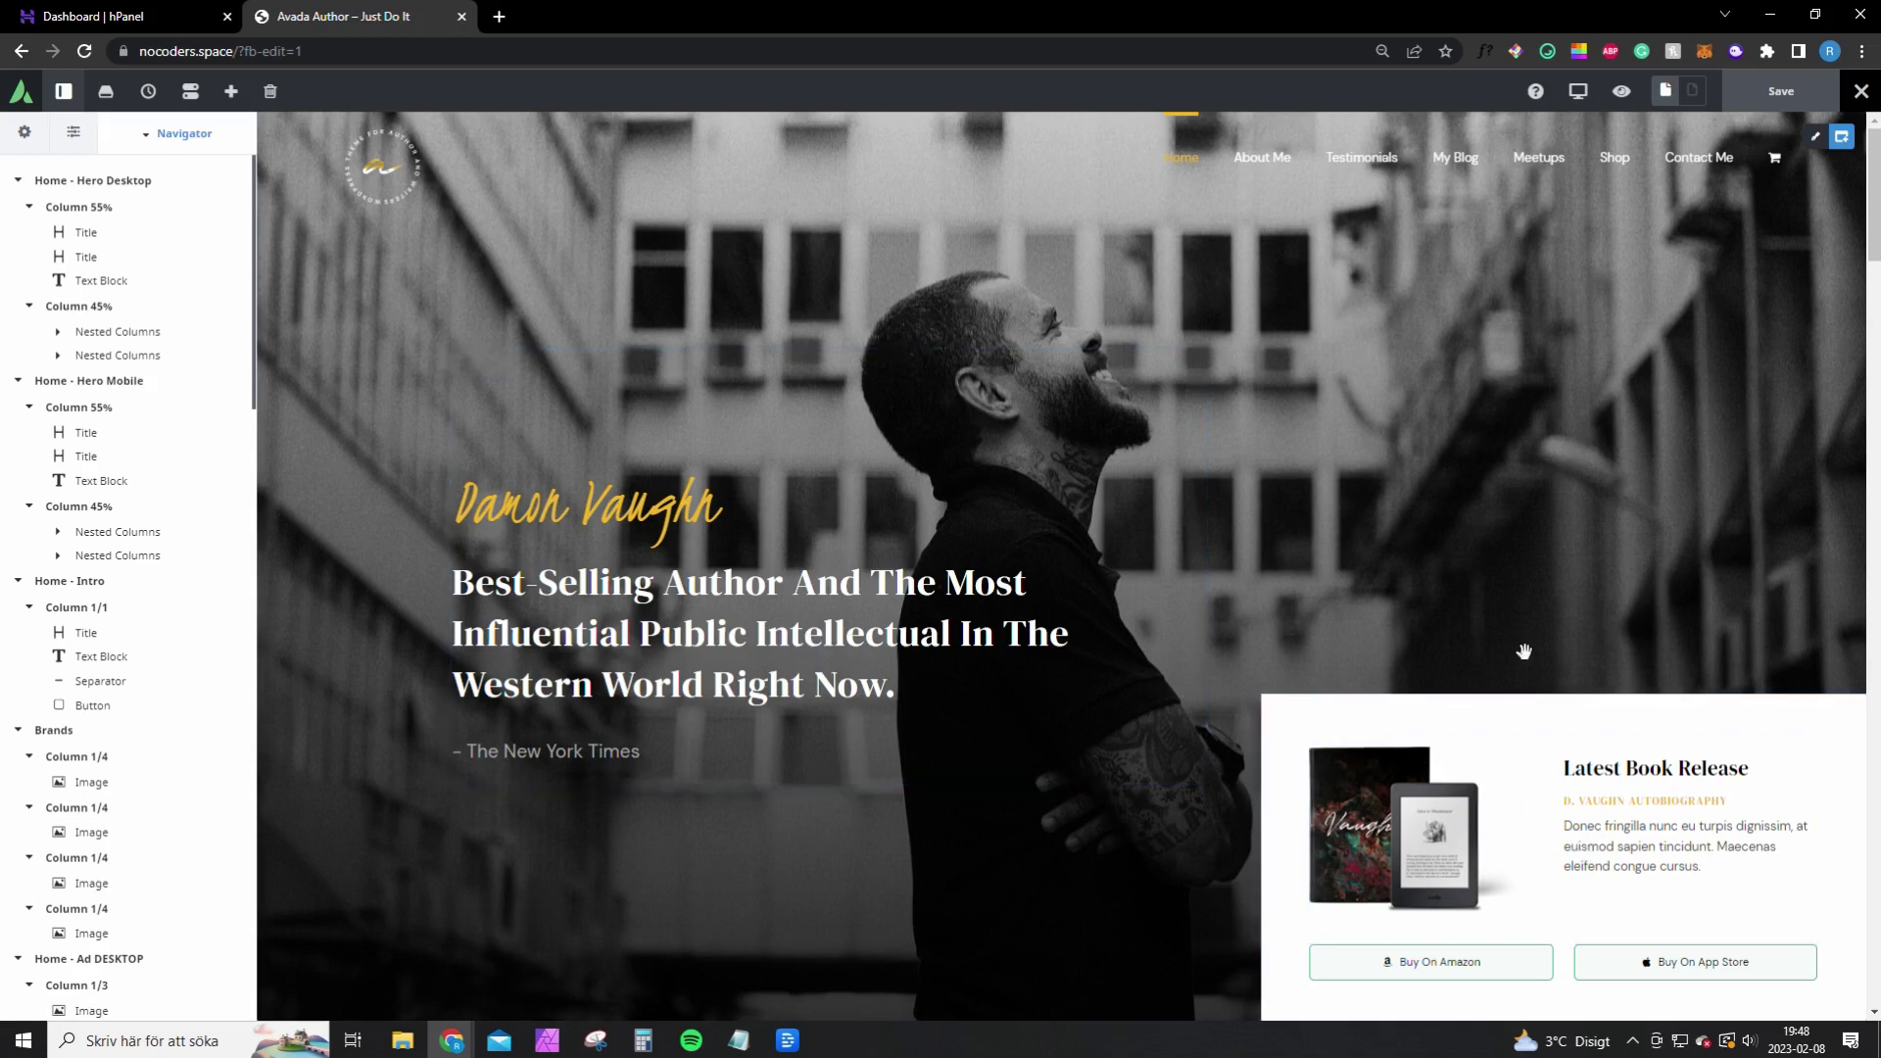
pyautogui.scroll(-1, 1525, 651)
pyautogui.scroll(1, 1474, 571)
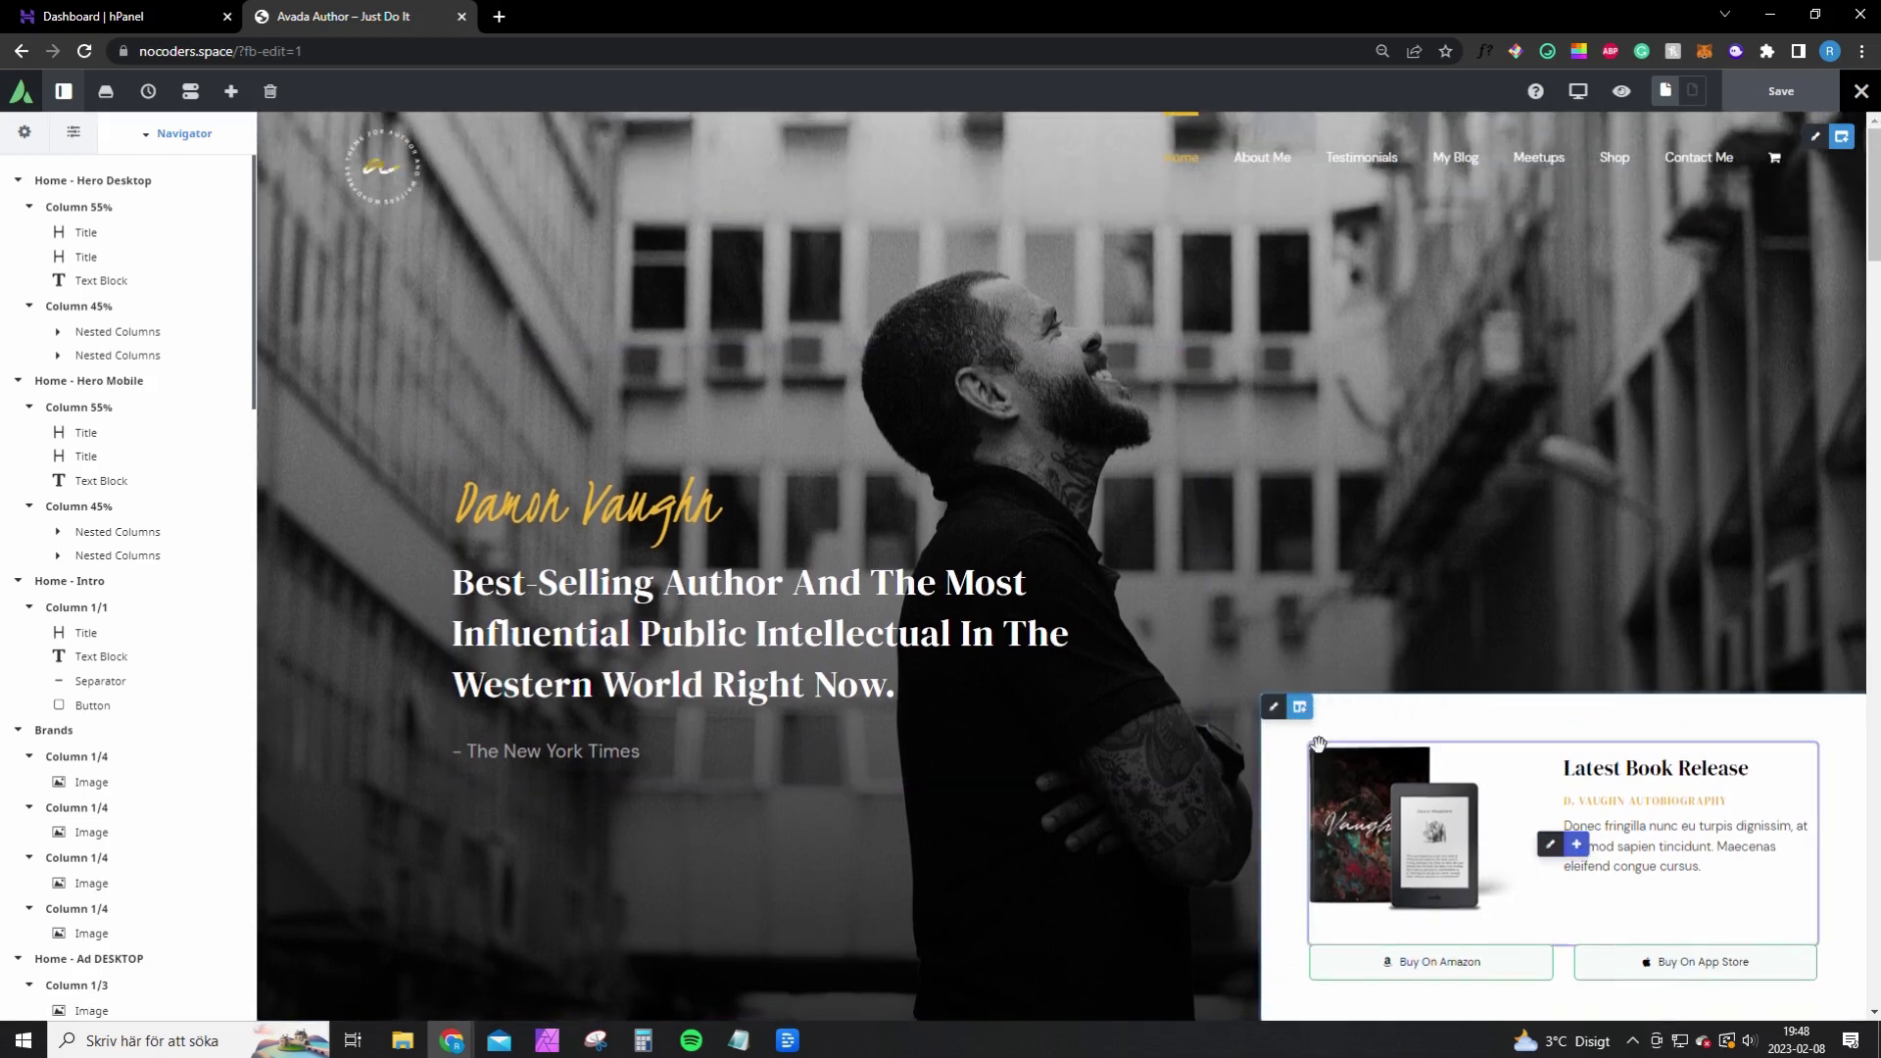
pyautogui.moveTo(1403, 707)
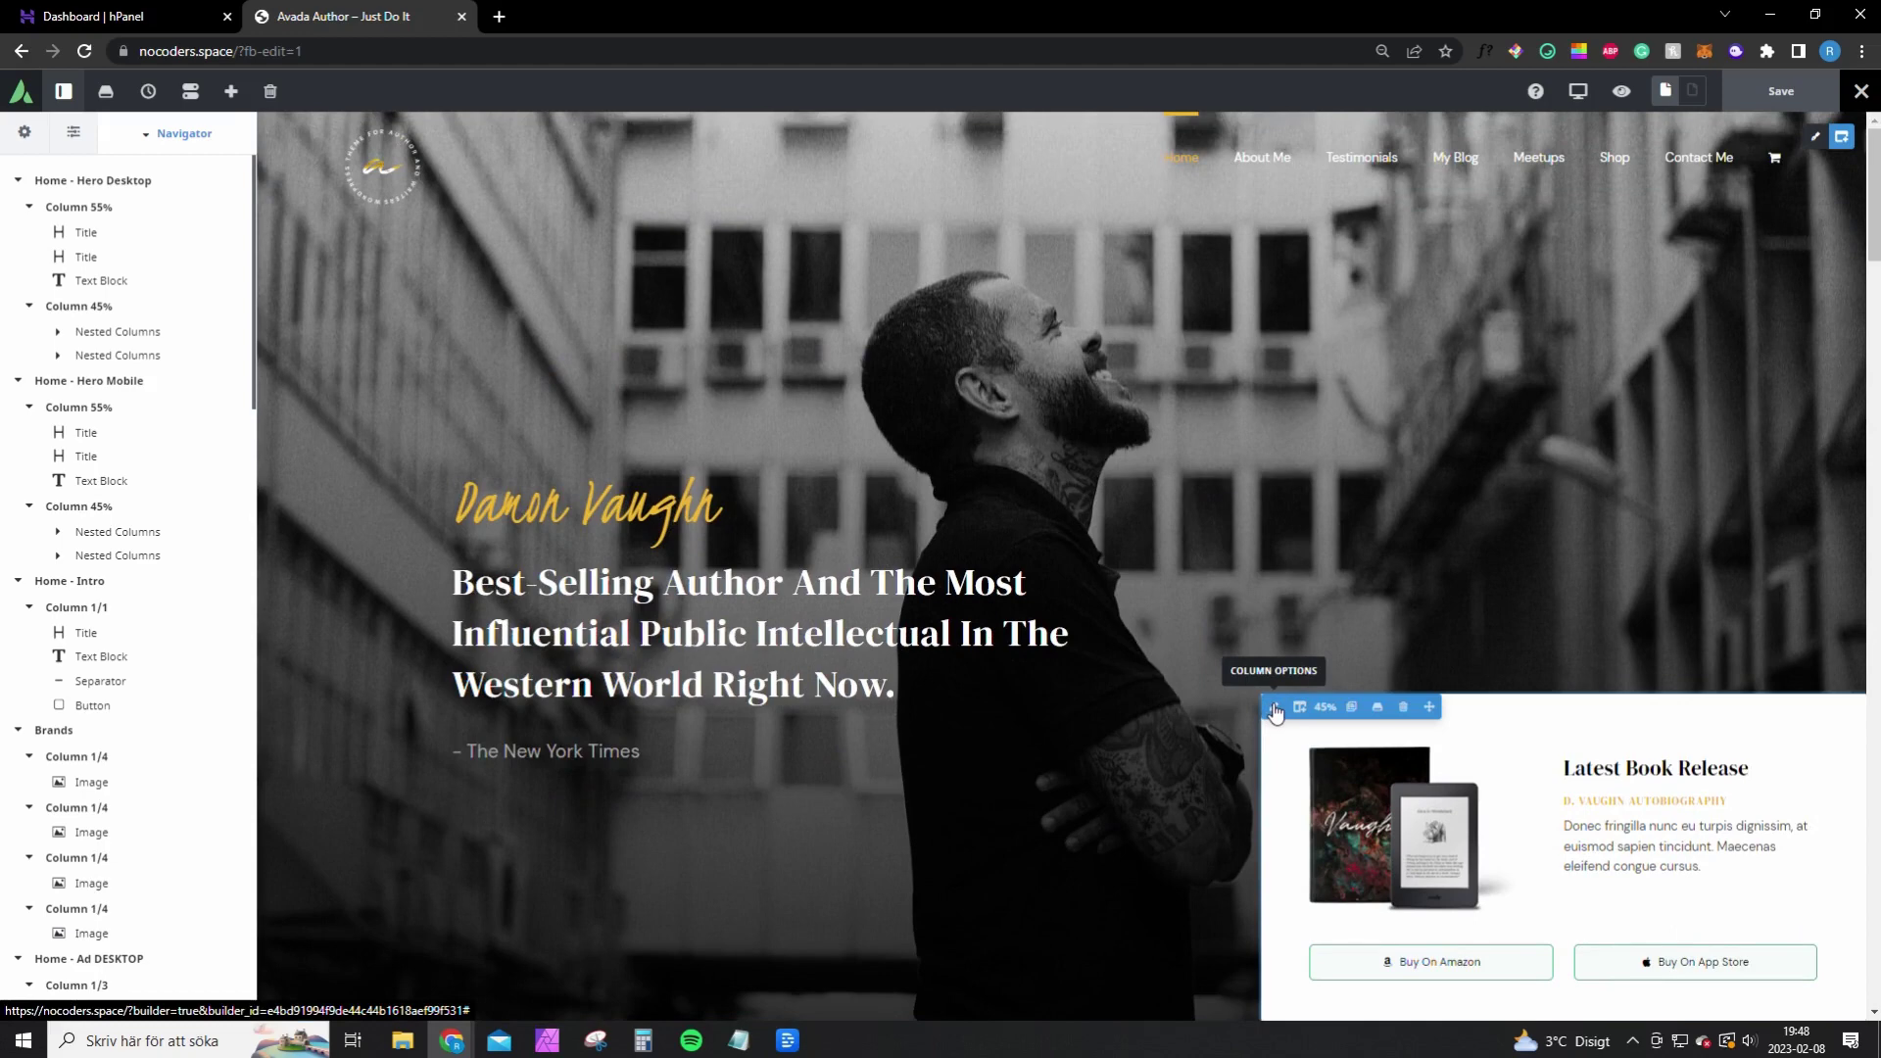
pyautogui.click(1402, 707)
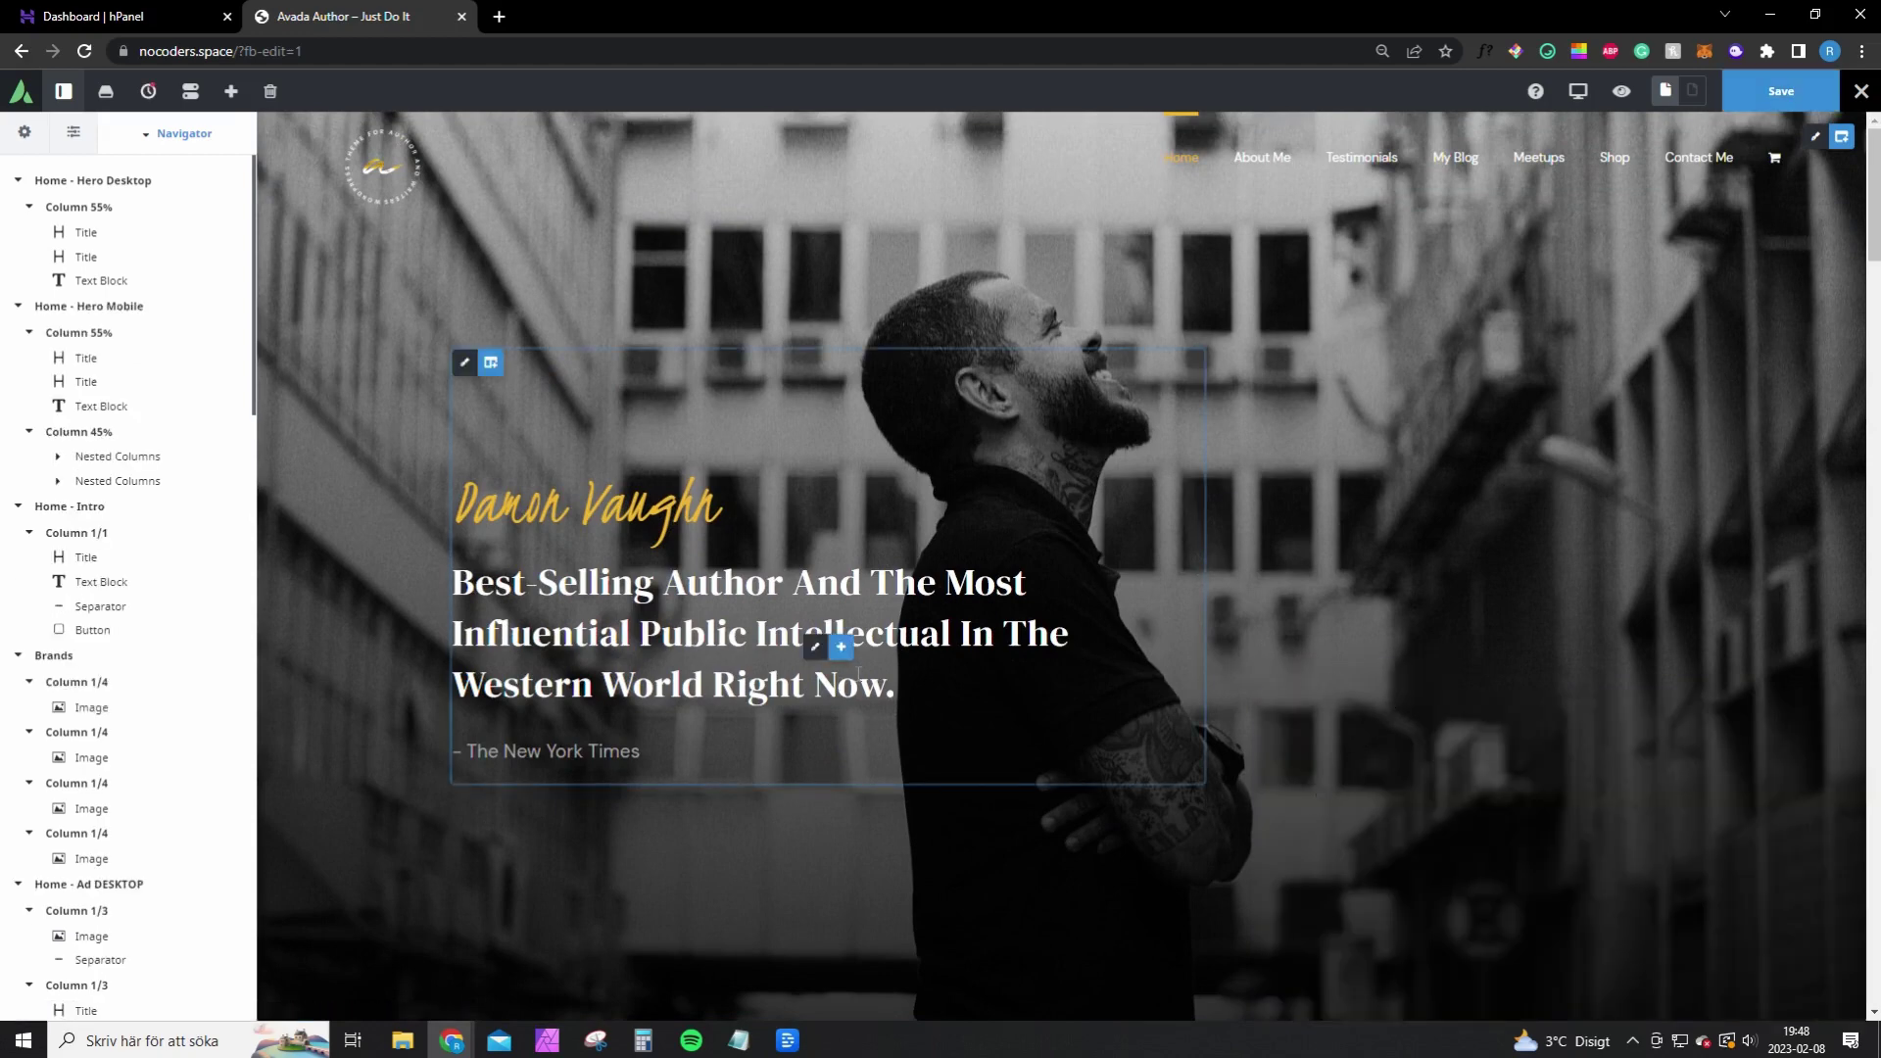
# Replace the hero headline with 'Change The Text', stay on the page, and save the homepage
pyautogui.click(900, 692)
pyautogui.moveTo(914, 701); pyautogui.dragTo(452, 580)
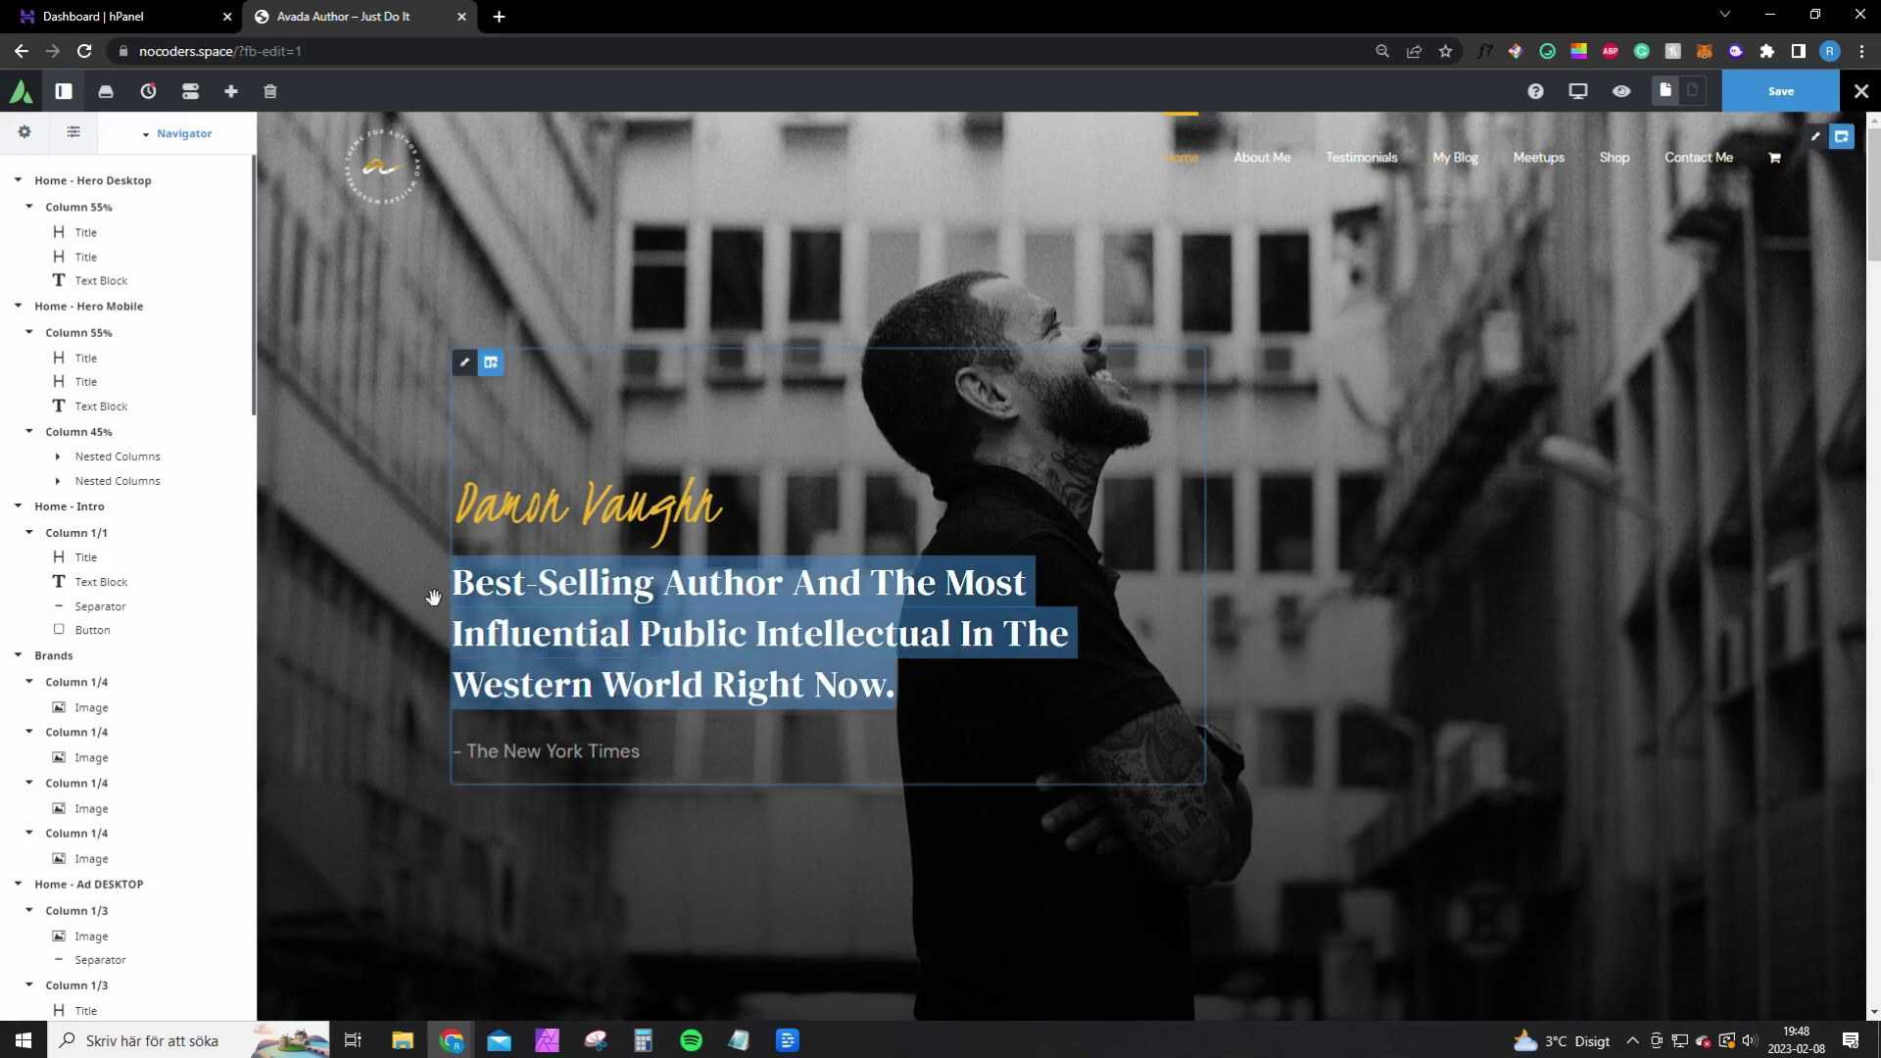
pyautogui.write('Change The Text')
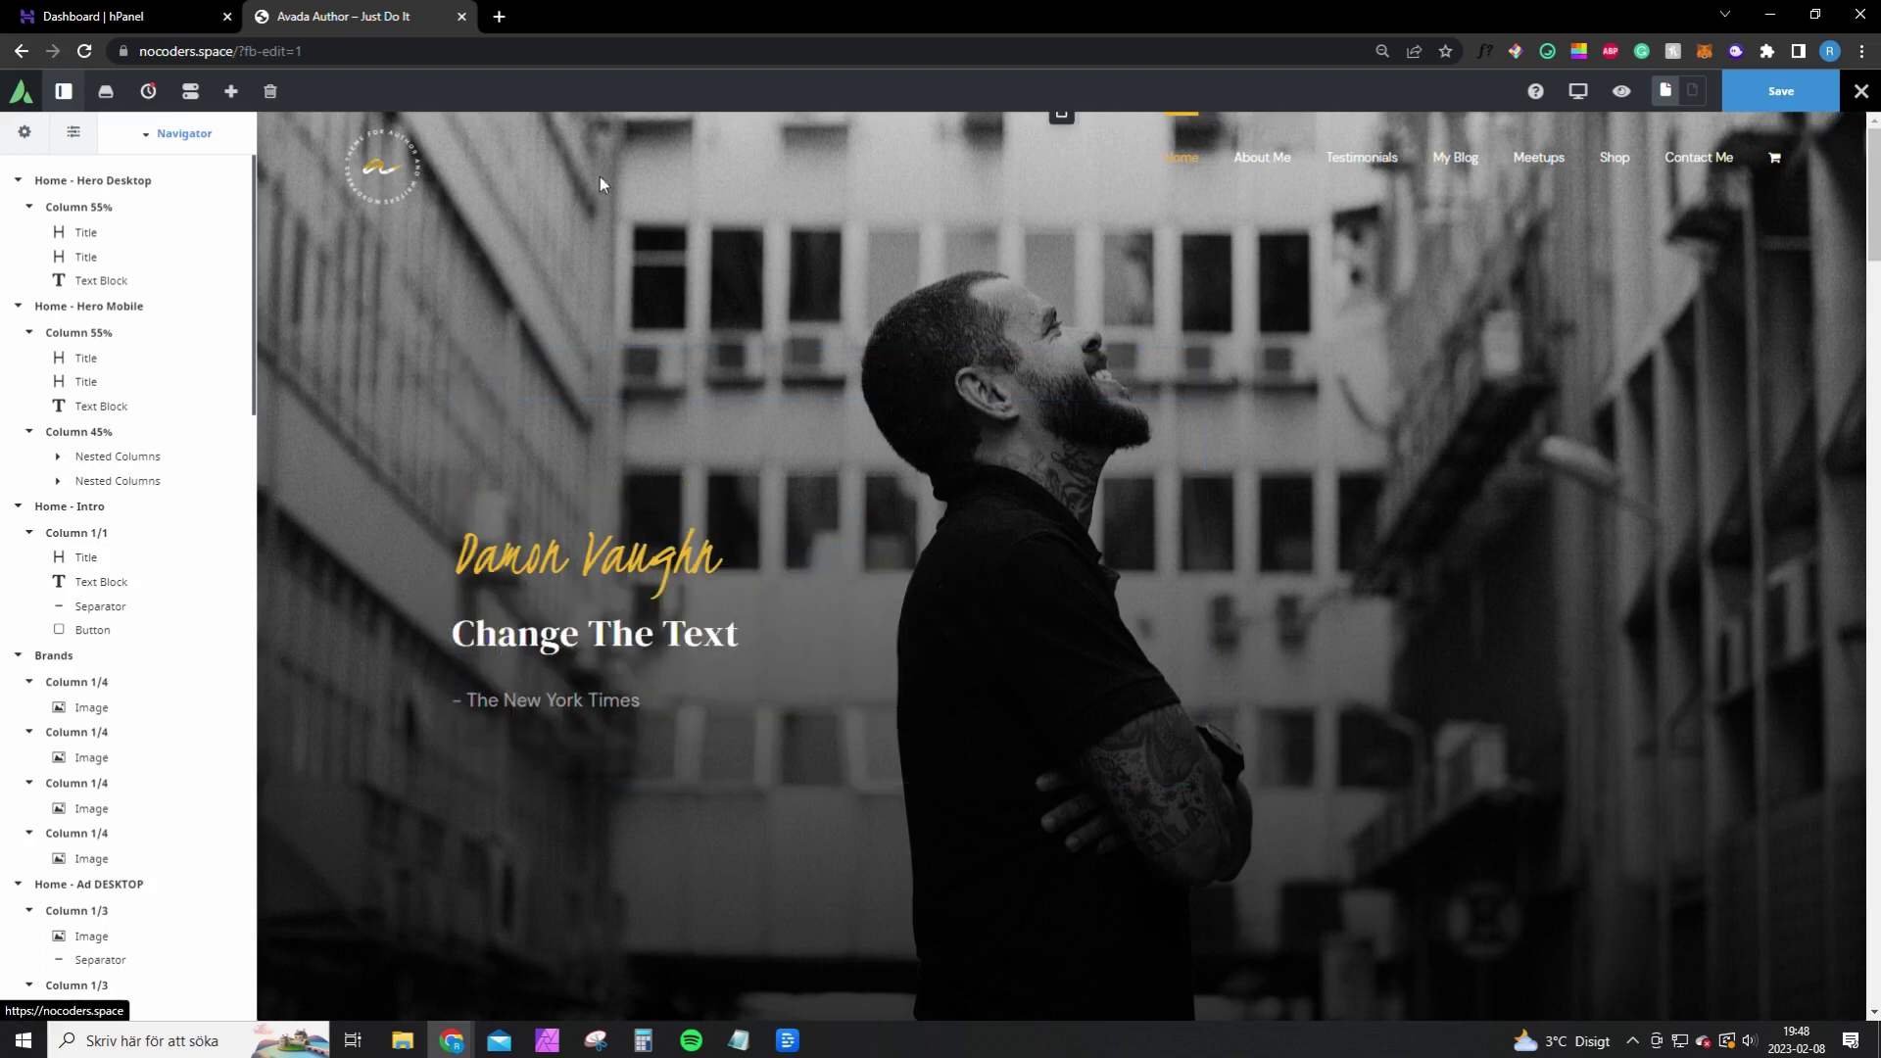
pyautogui.click(1062, 121)
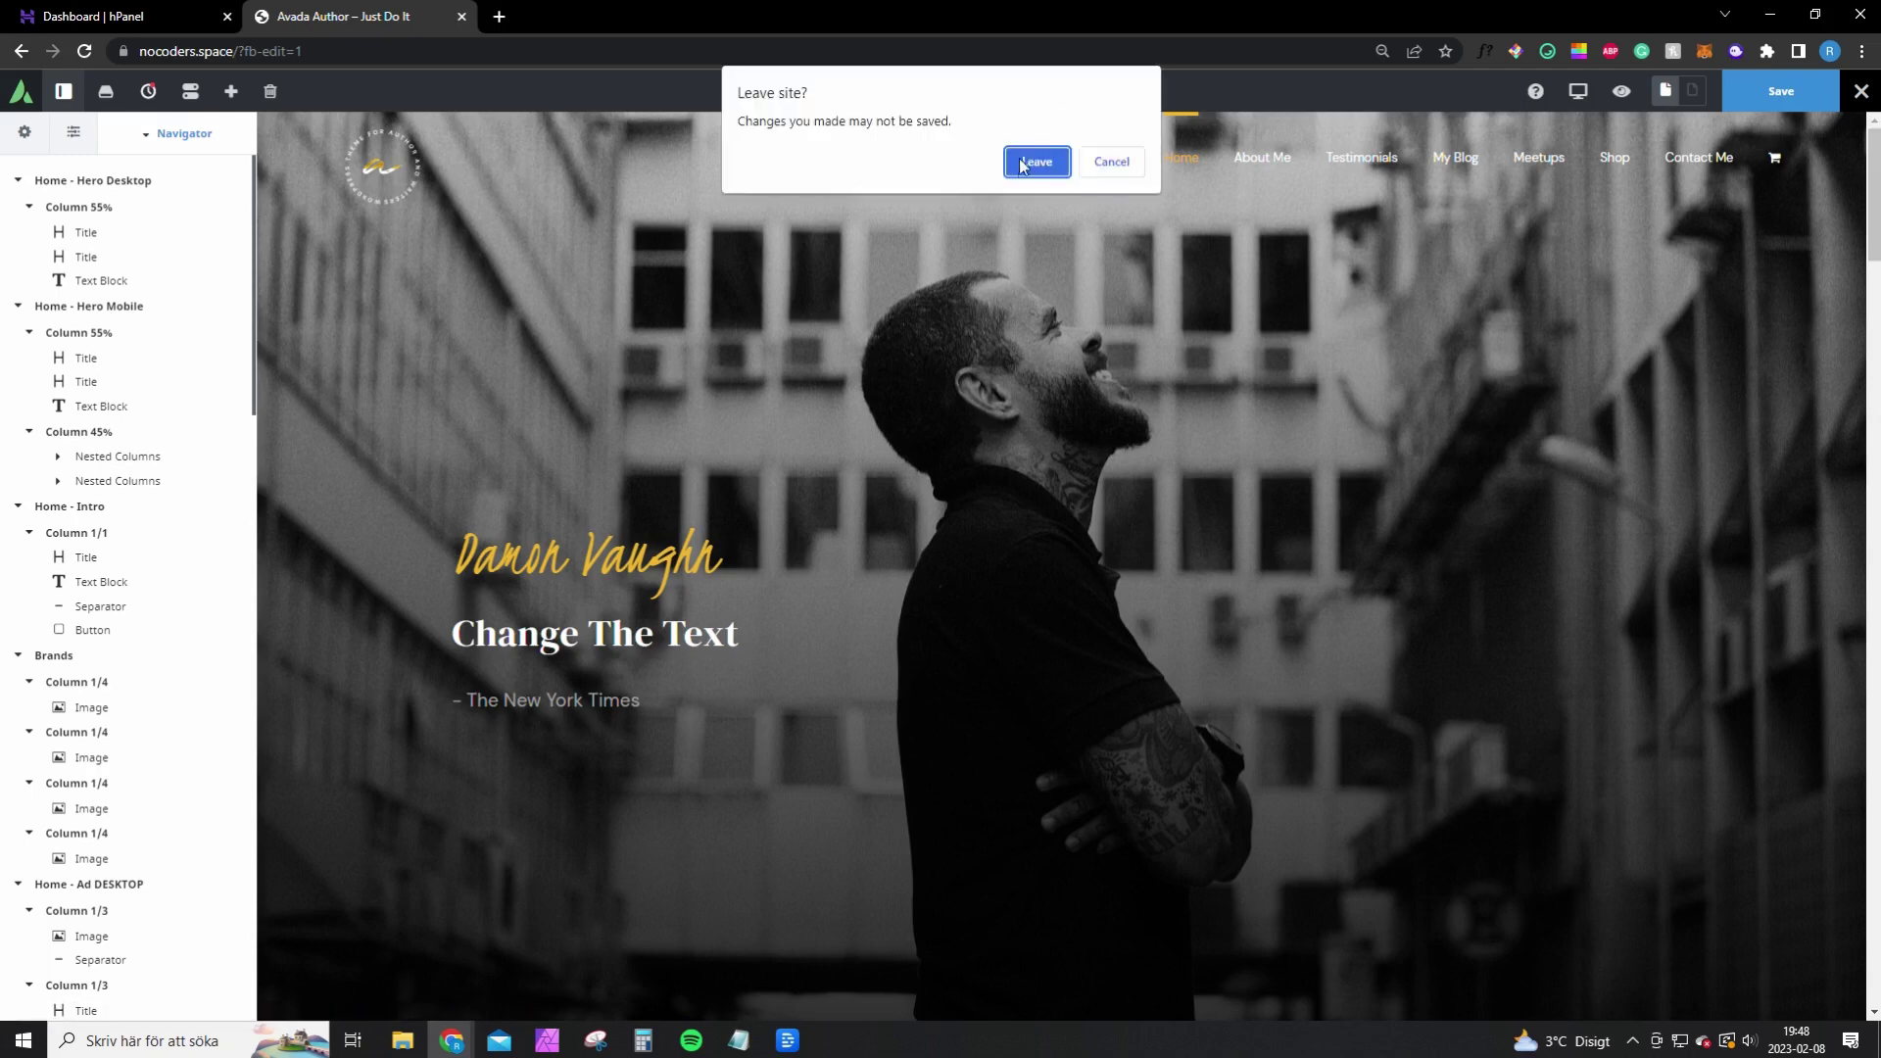
pyautogui.click(1127, 167)
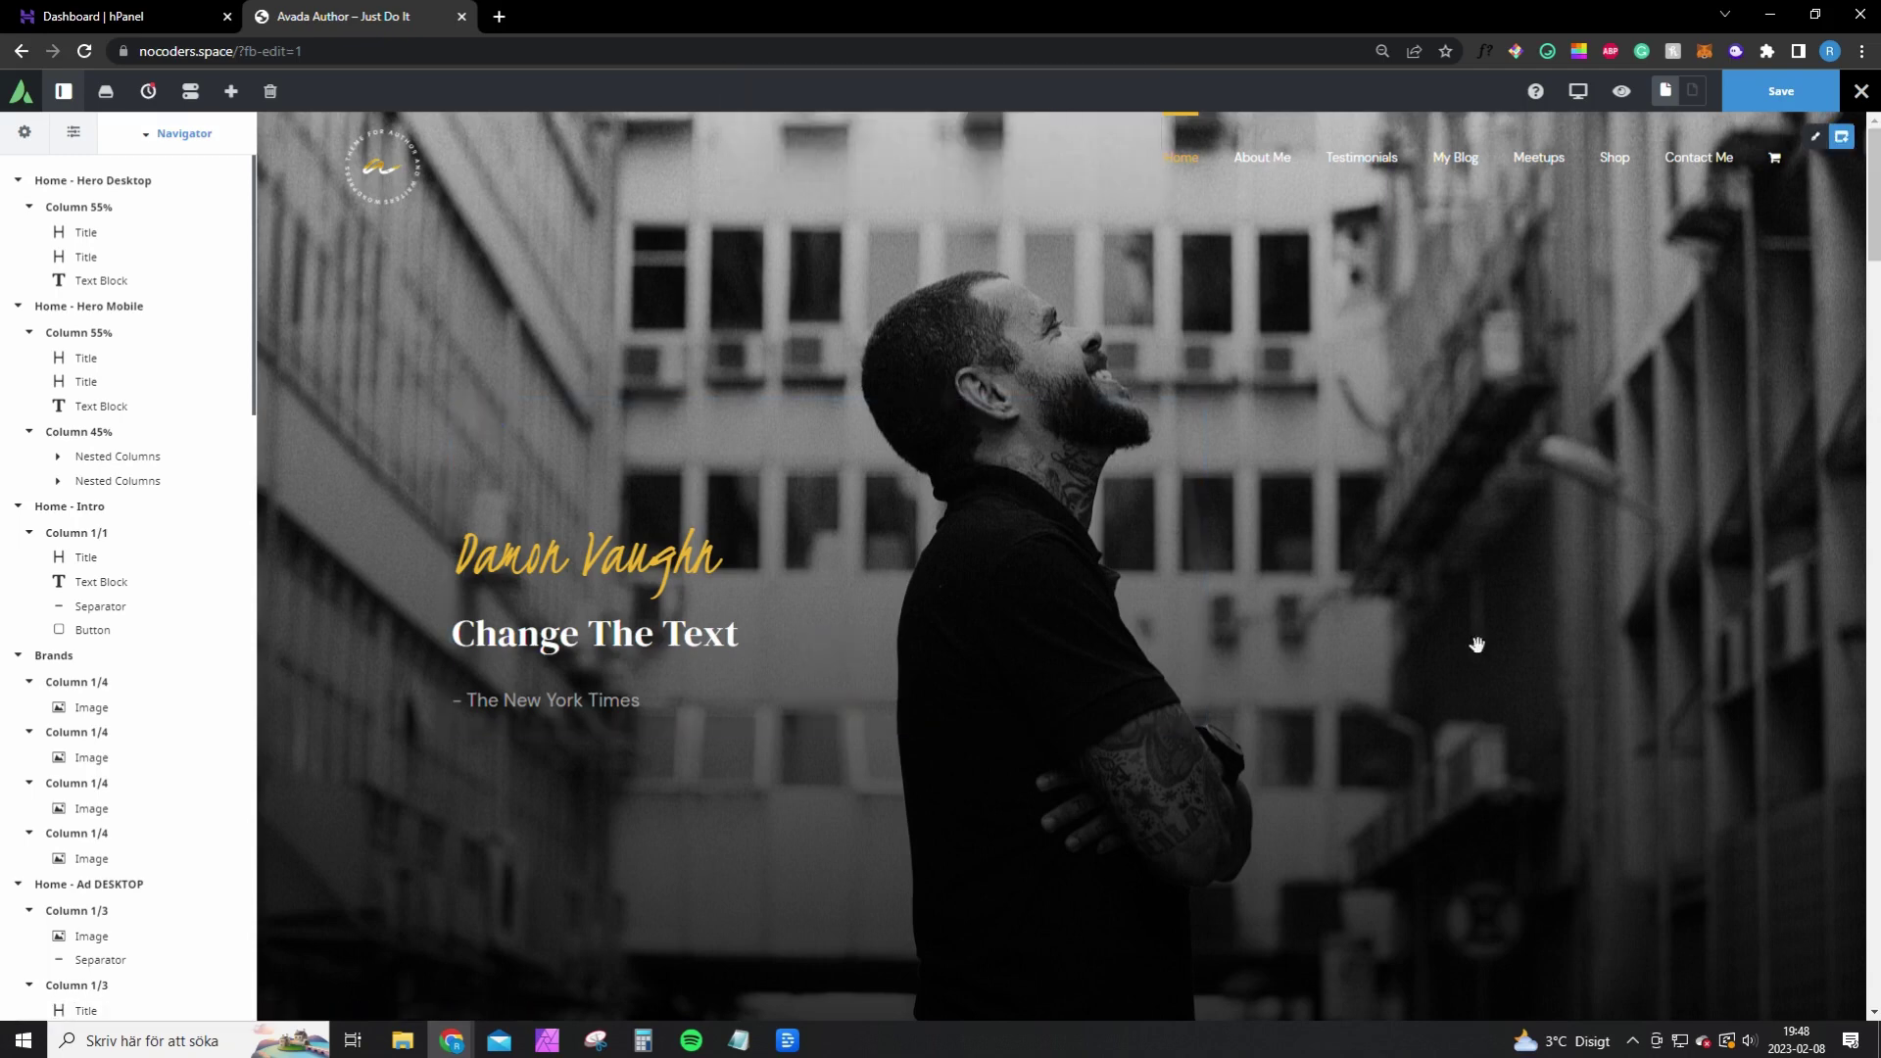
pyautogui.click(1782, 91)
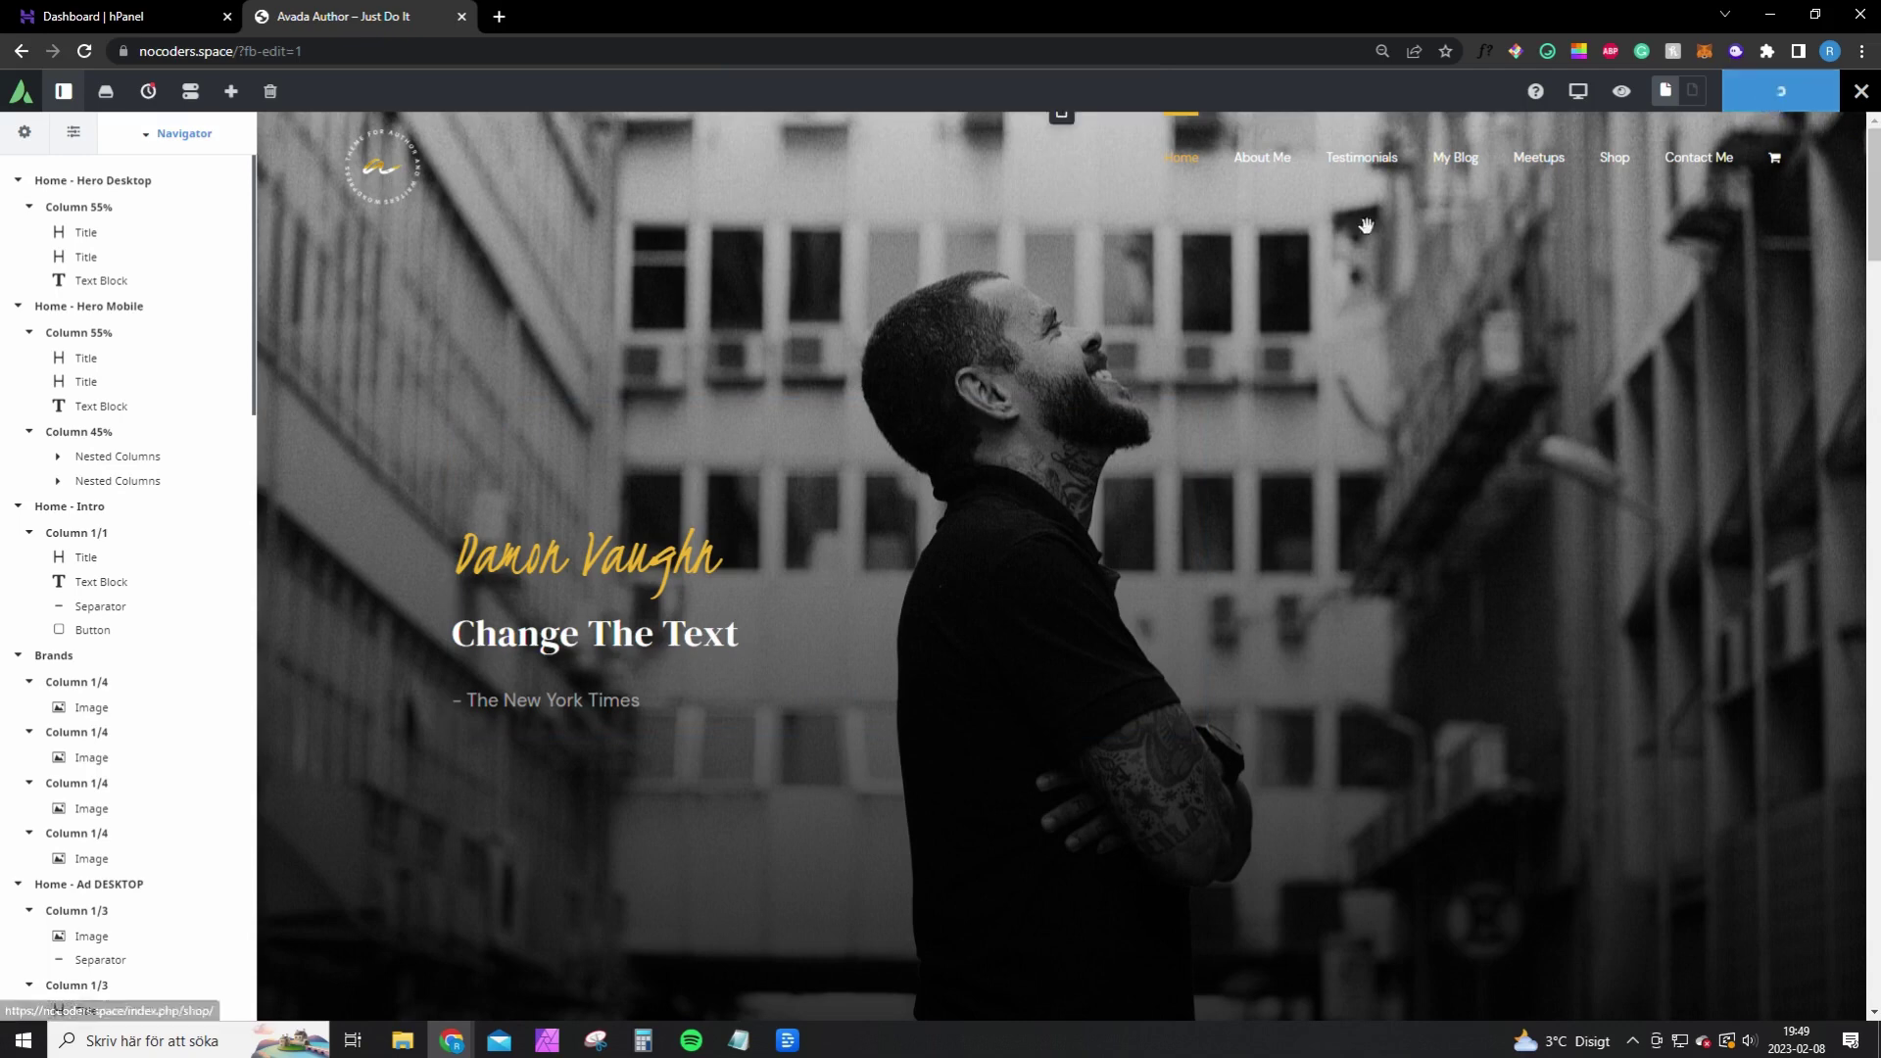
pyautogui.click(1062, 121)
# Swap the Global Header logo for globe-xsmall.png, save, and exit the header builder
pyautogui.click(1024, 195)
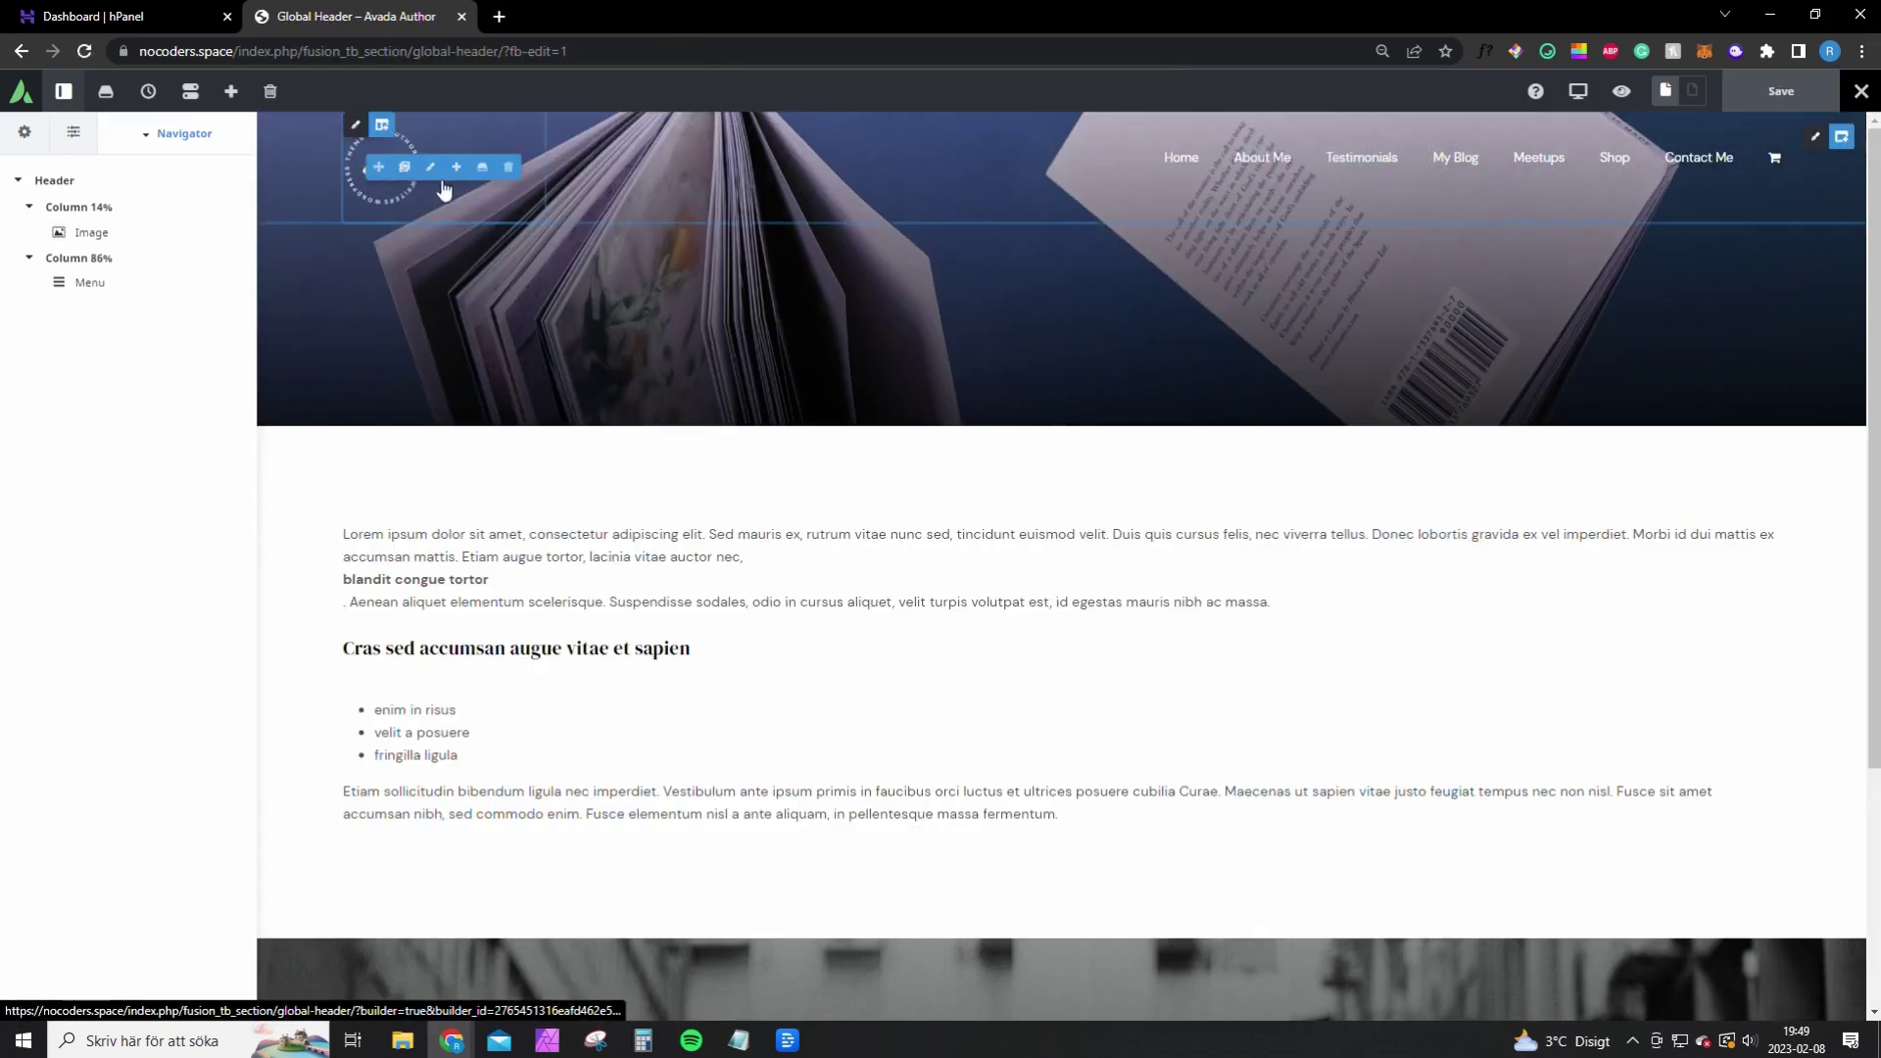
pyautogui.click(430, 169)
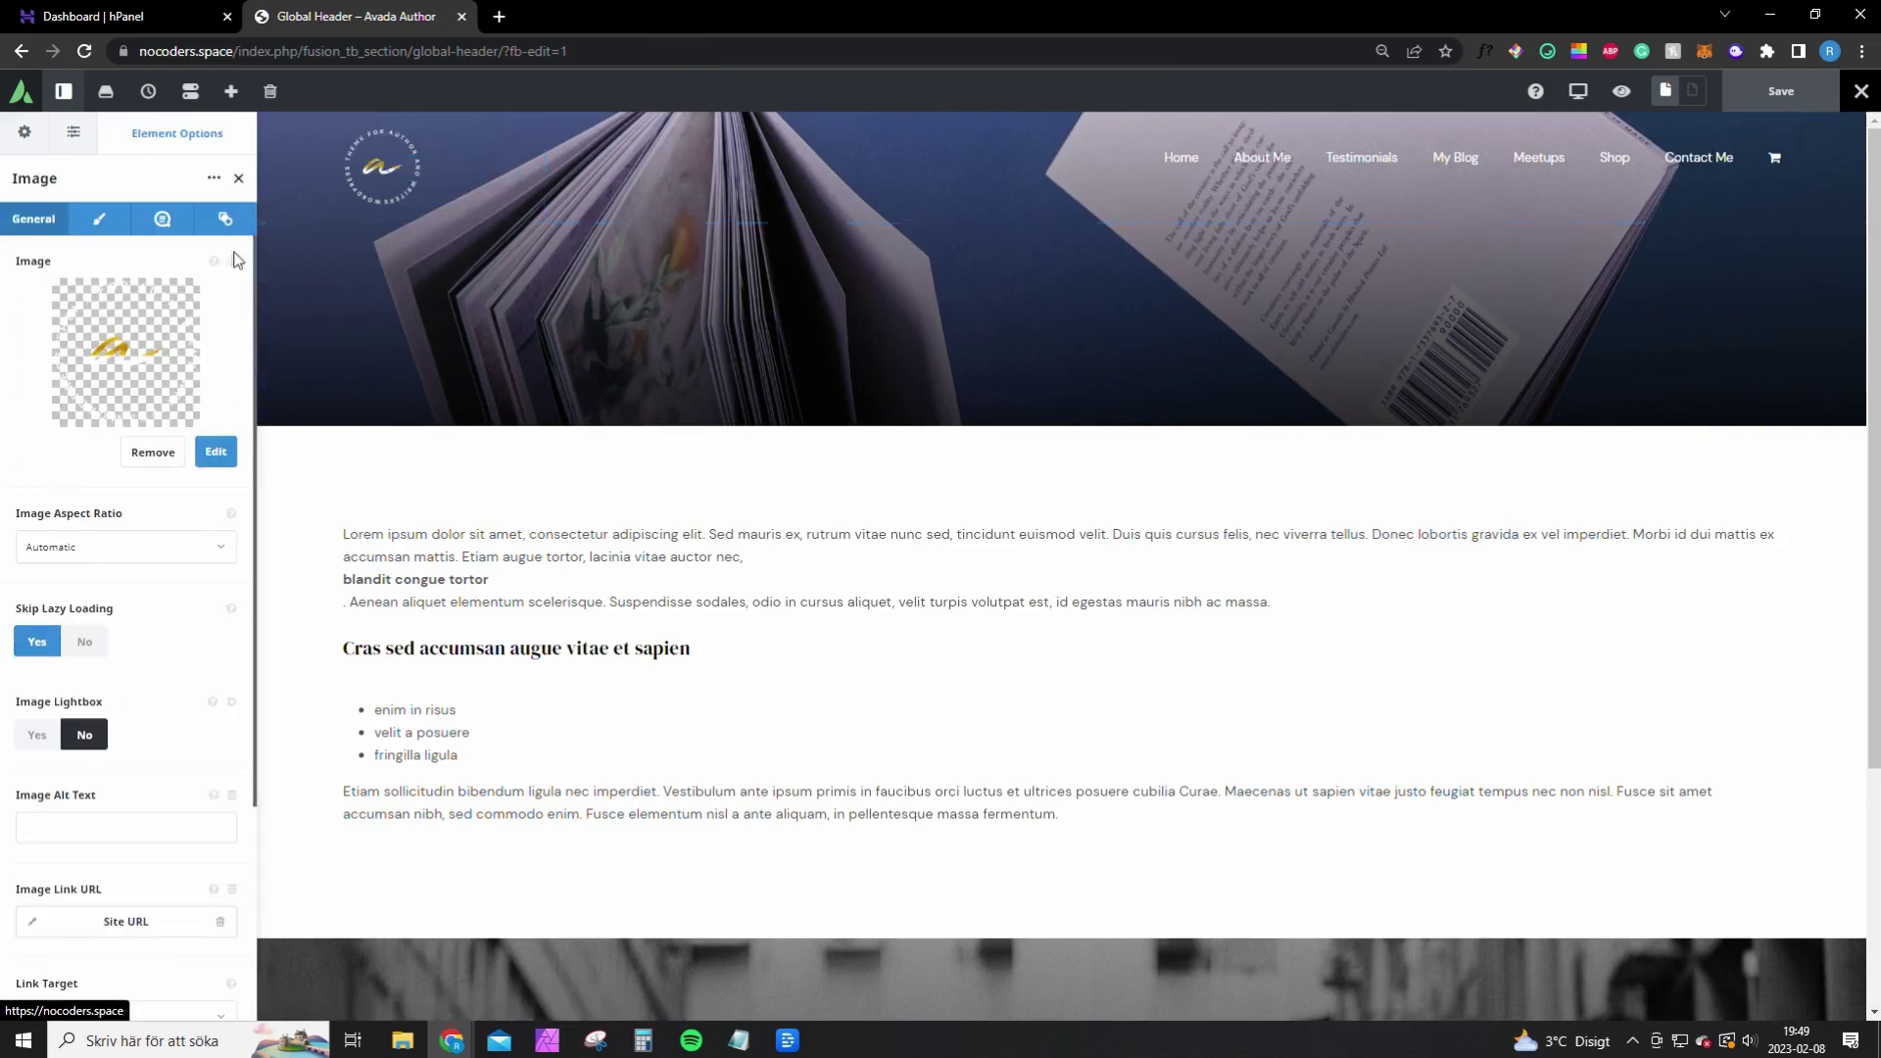
pyautogui.click(128, 453)
pyautogui.click(127, 338)
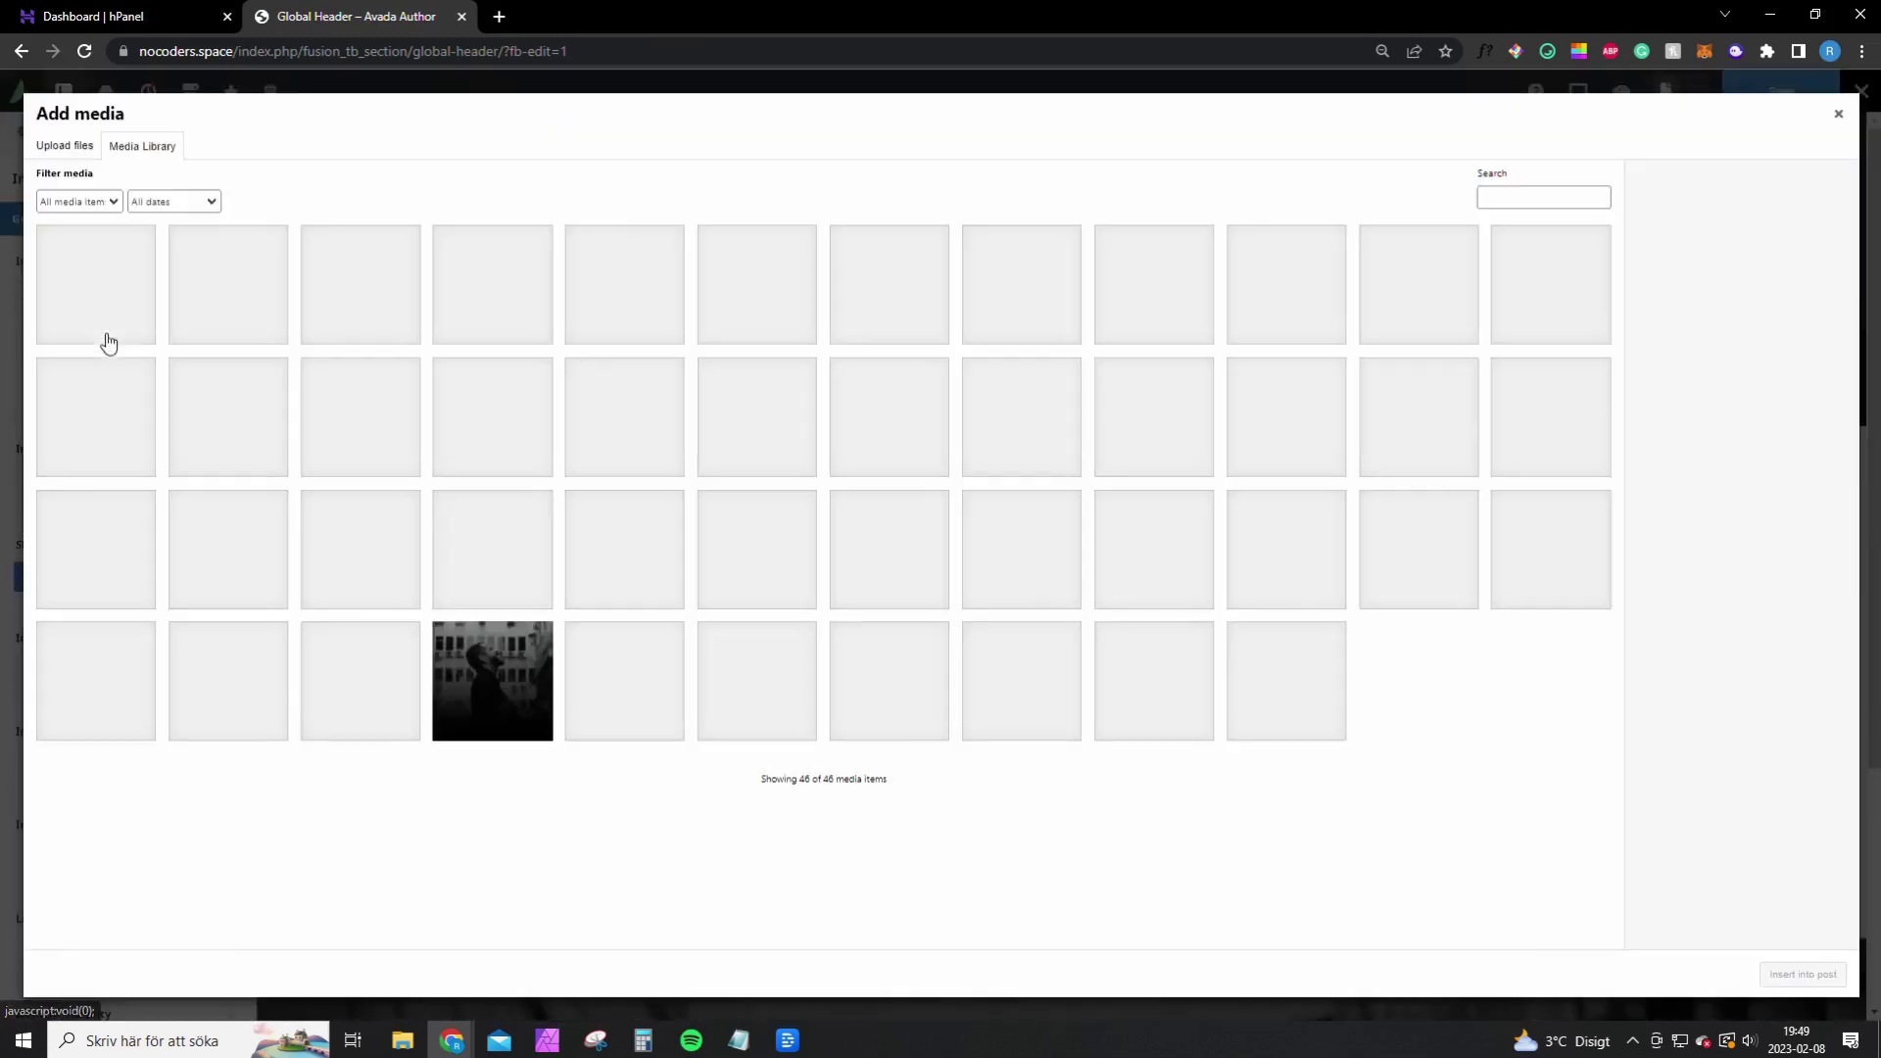
pyautogui.click(67, 149)
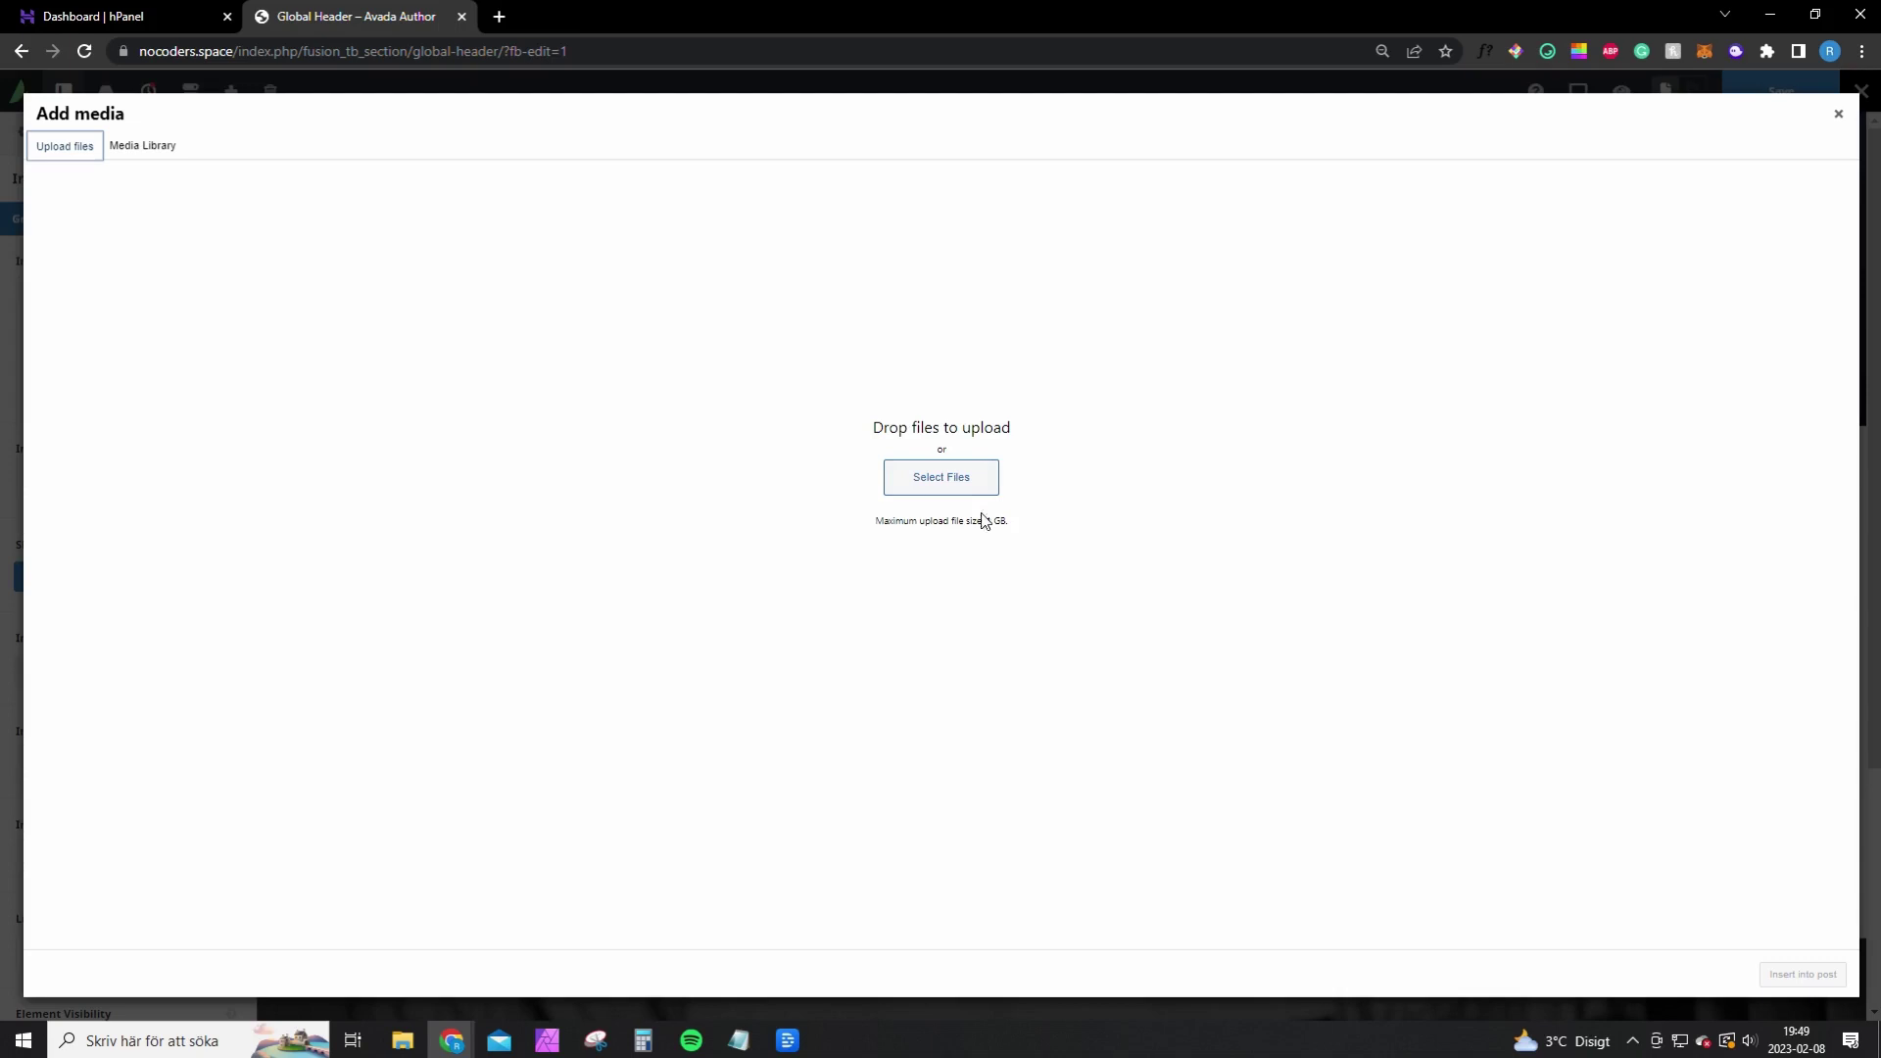
pyautogui.click(157, 149)
pyautogui.click(131, 149)
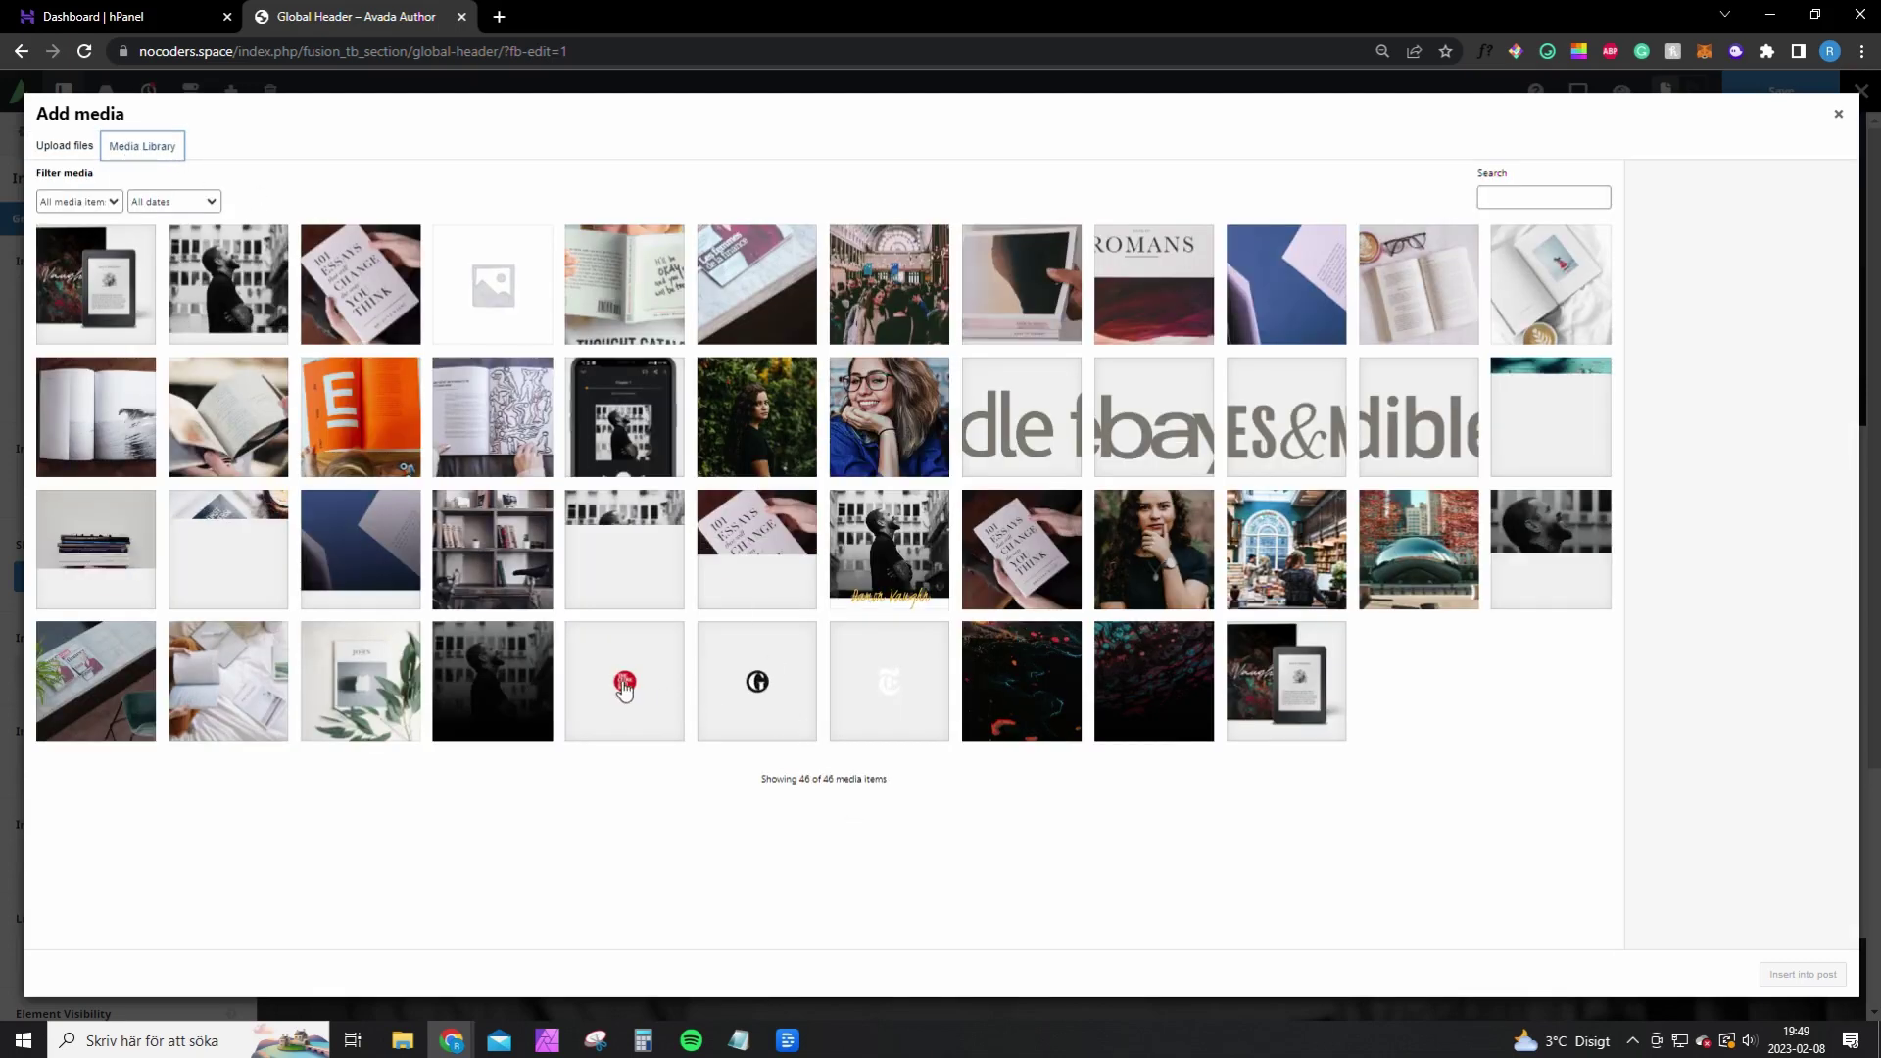
pyautogui.click(756, 682)
pyautogui.click(624, 683)
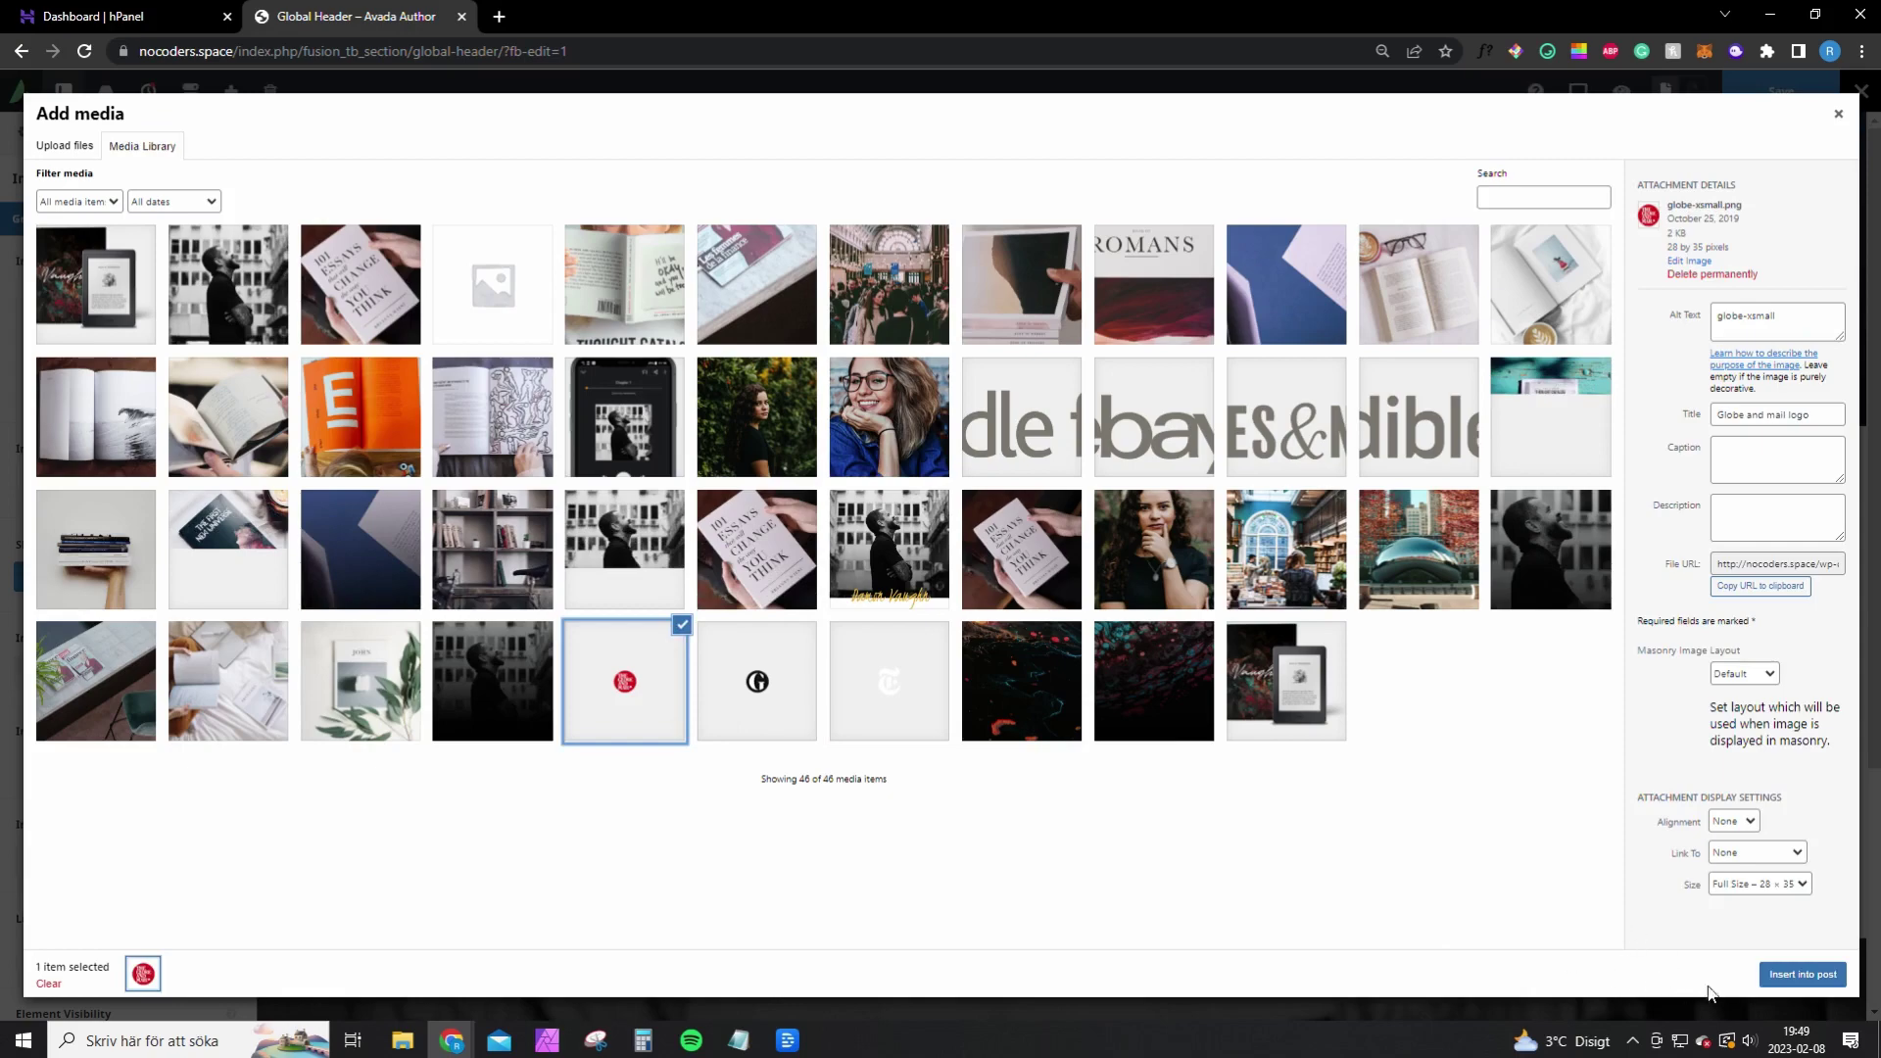
pyautogui.click(1799, 974)
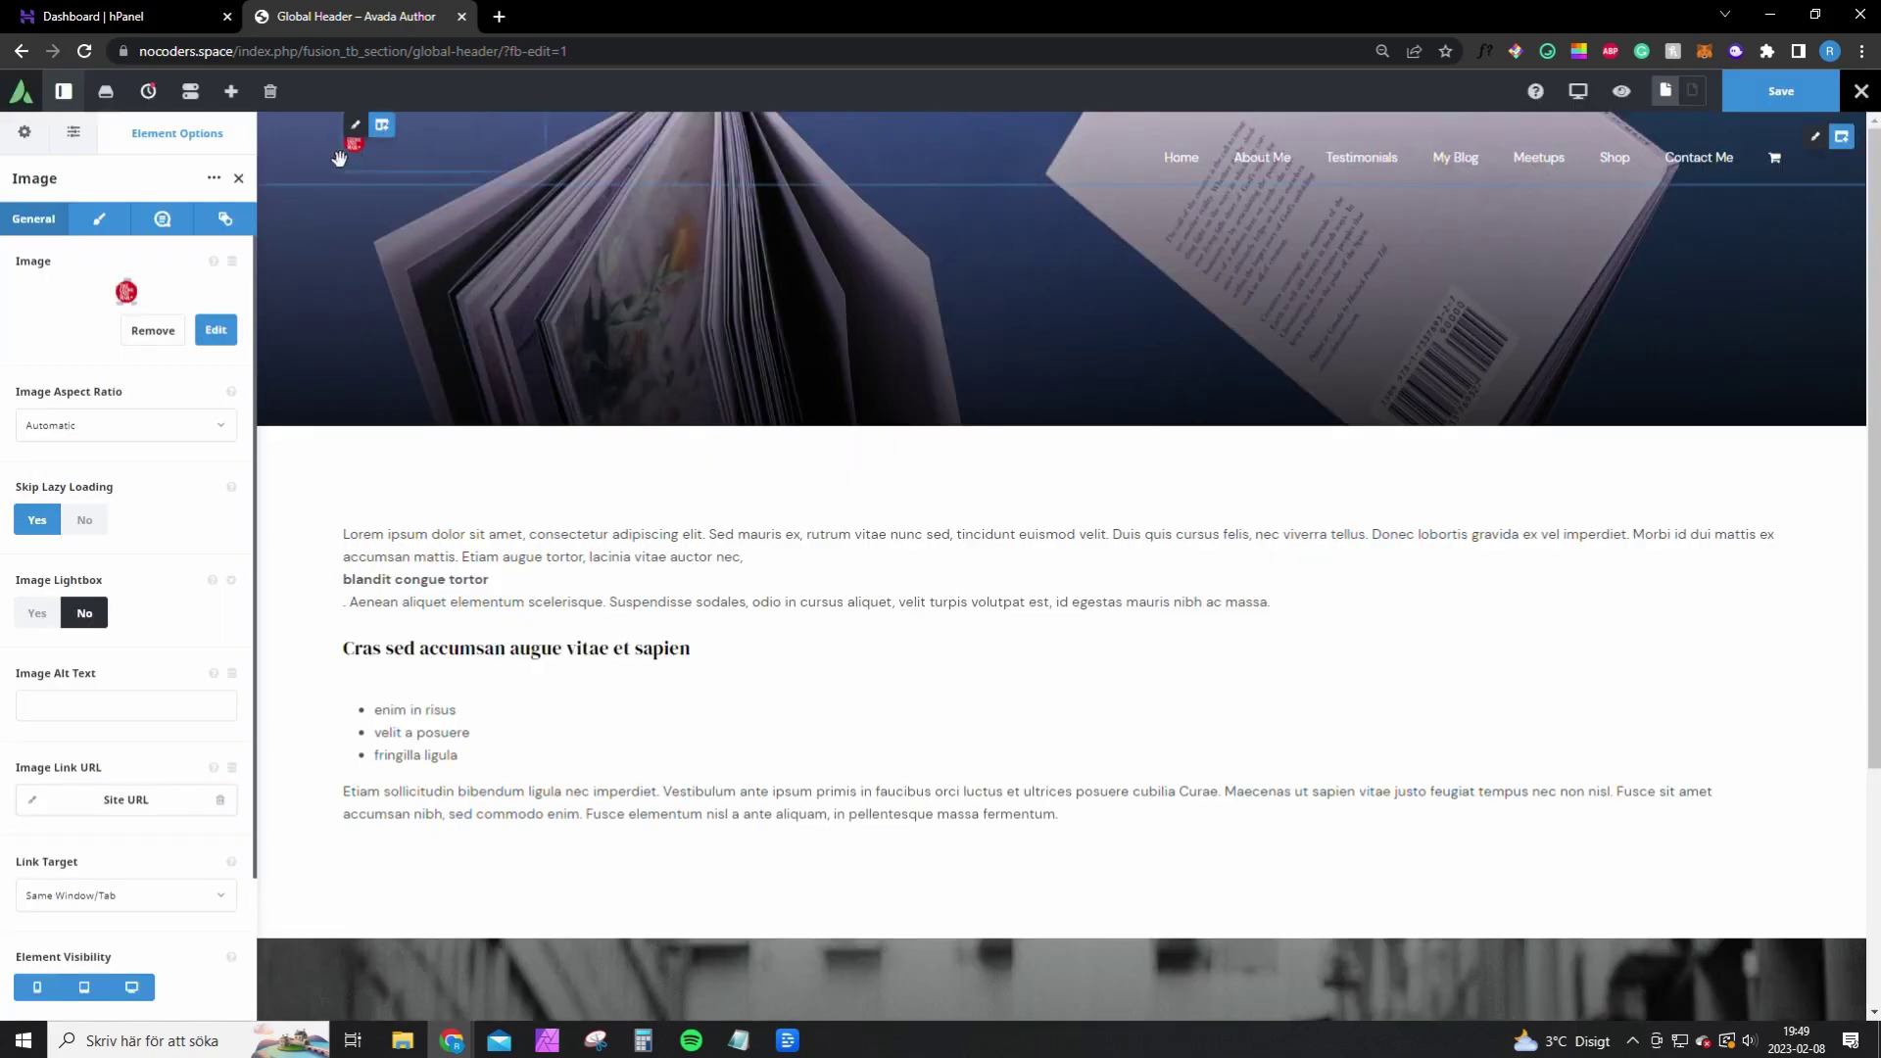
pyautogui.click(1781, 92)
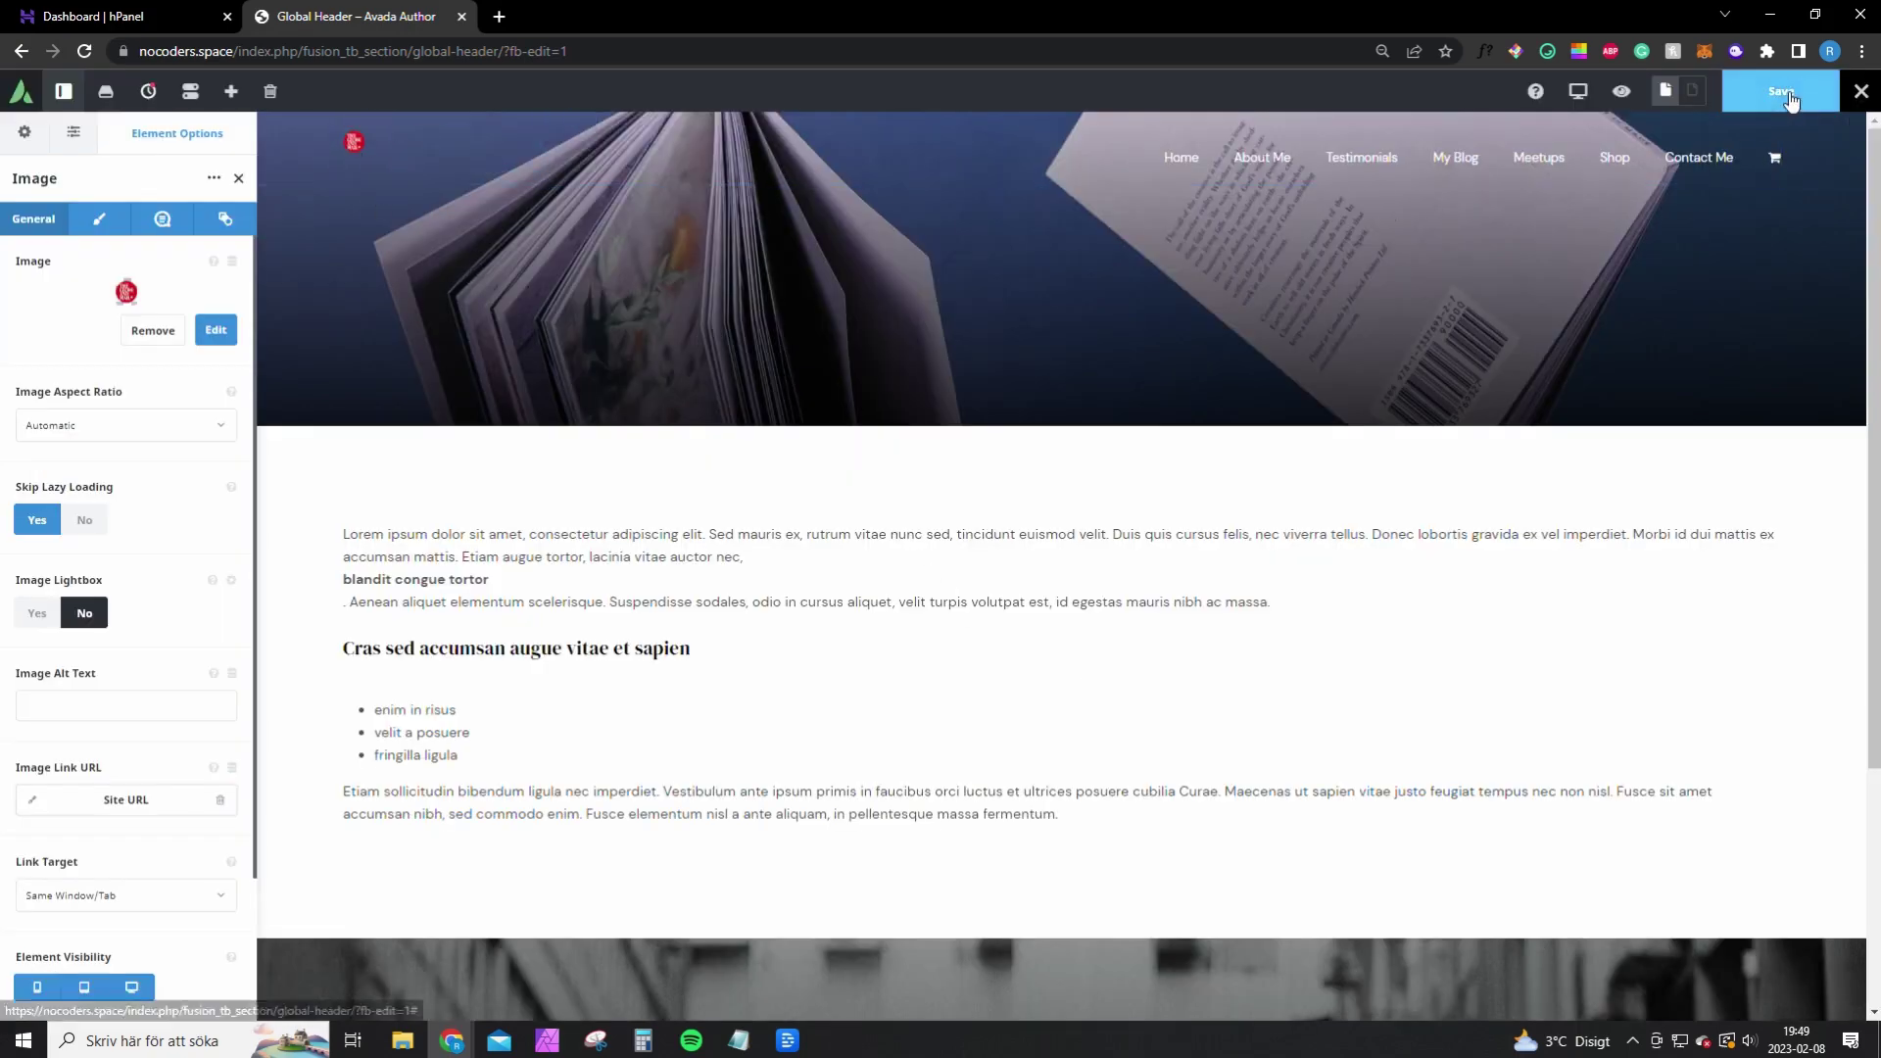
pyautogui.click(1861, 109)
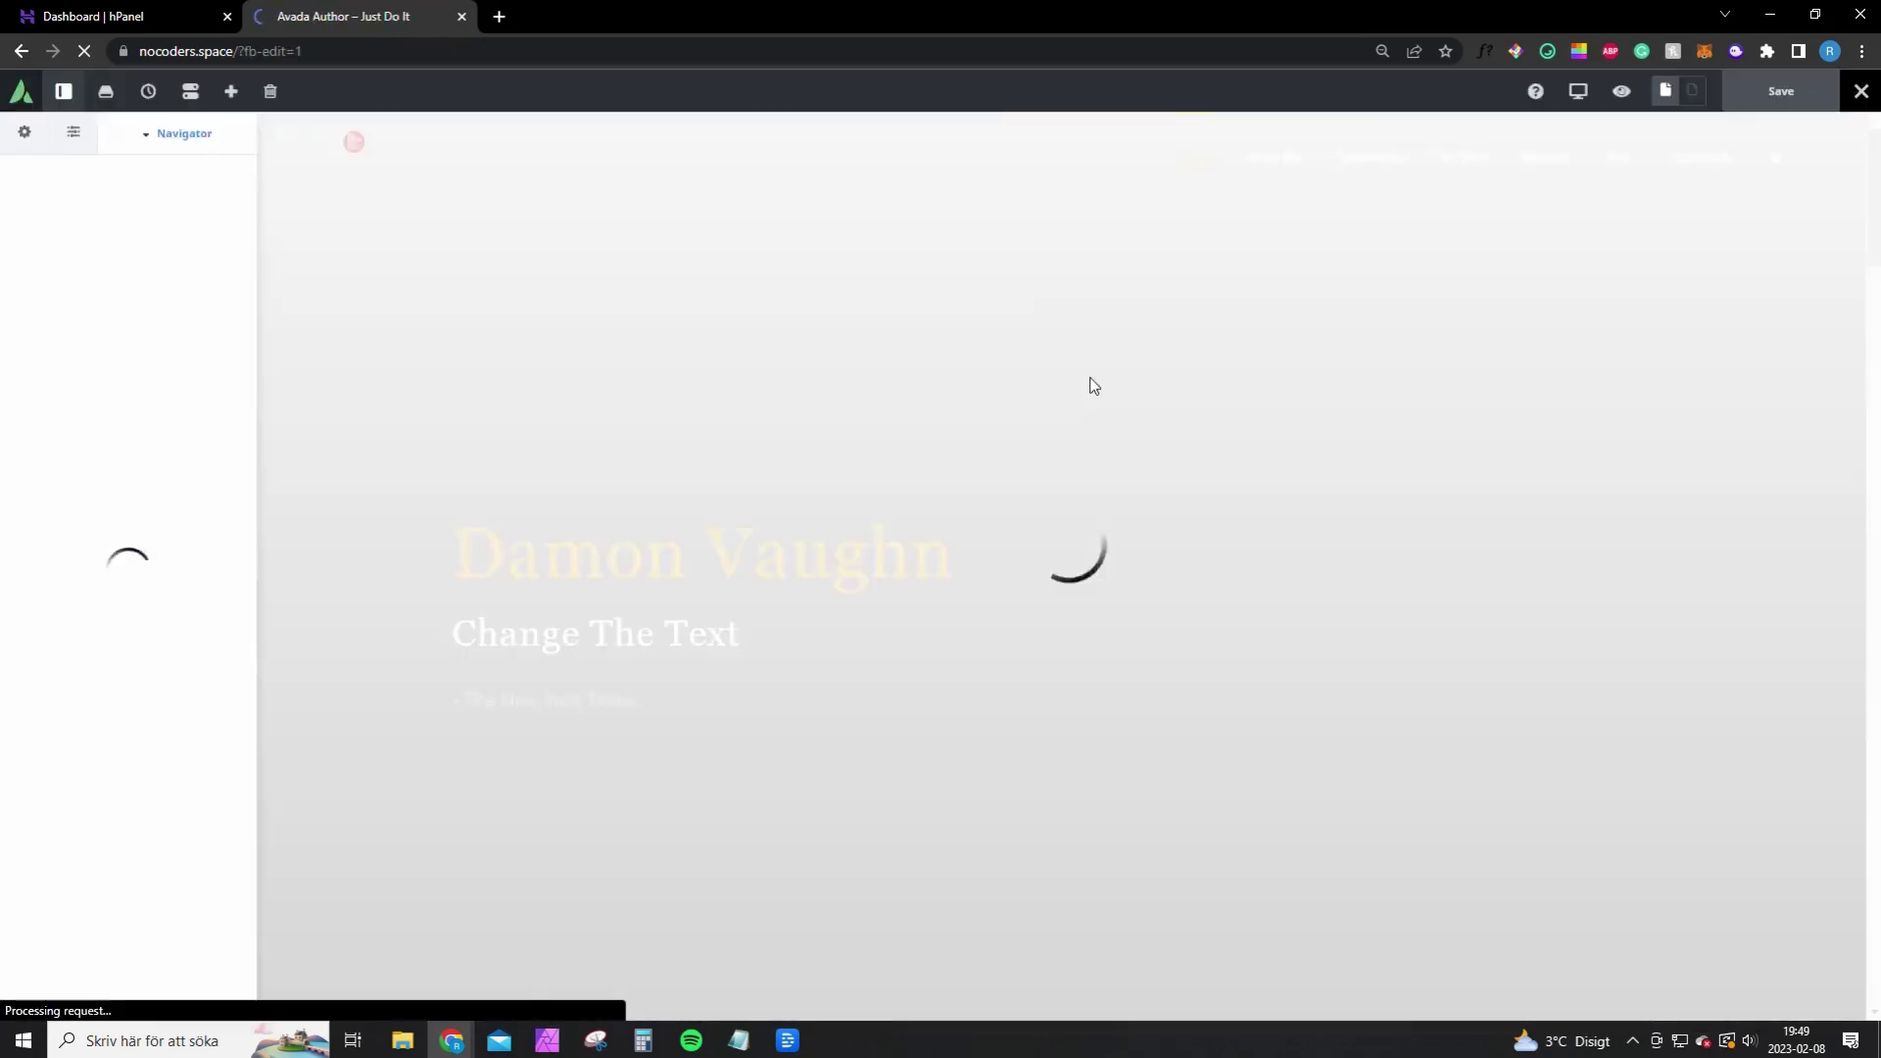
# Delete the More About Damon Vaughn section and add a 1/3–2/3 column container
pyautogui.scroll(-5, 1095, 386)
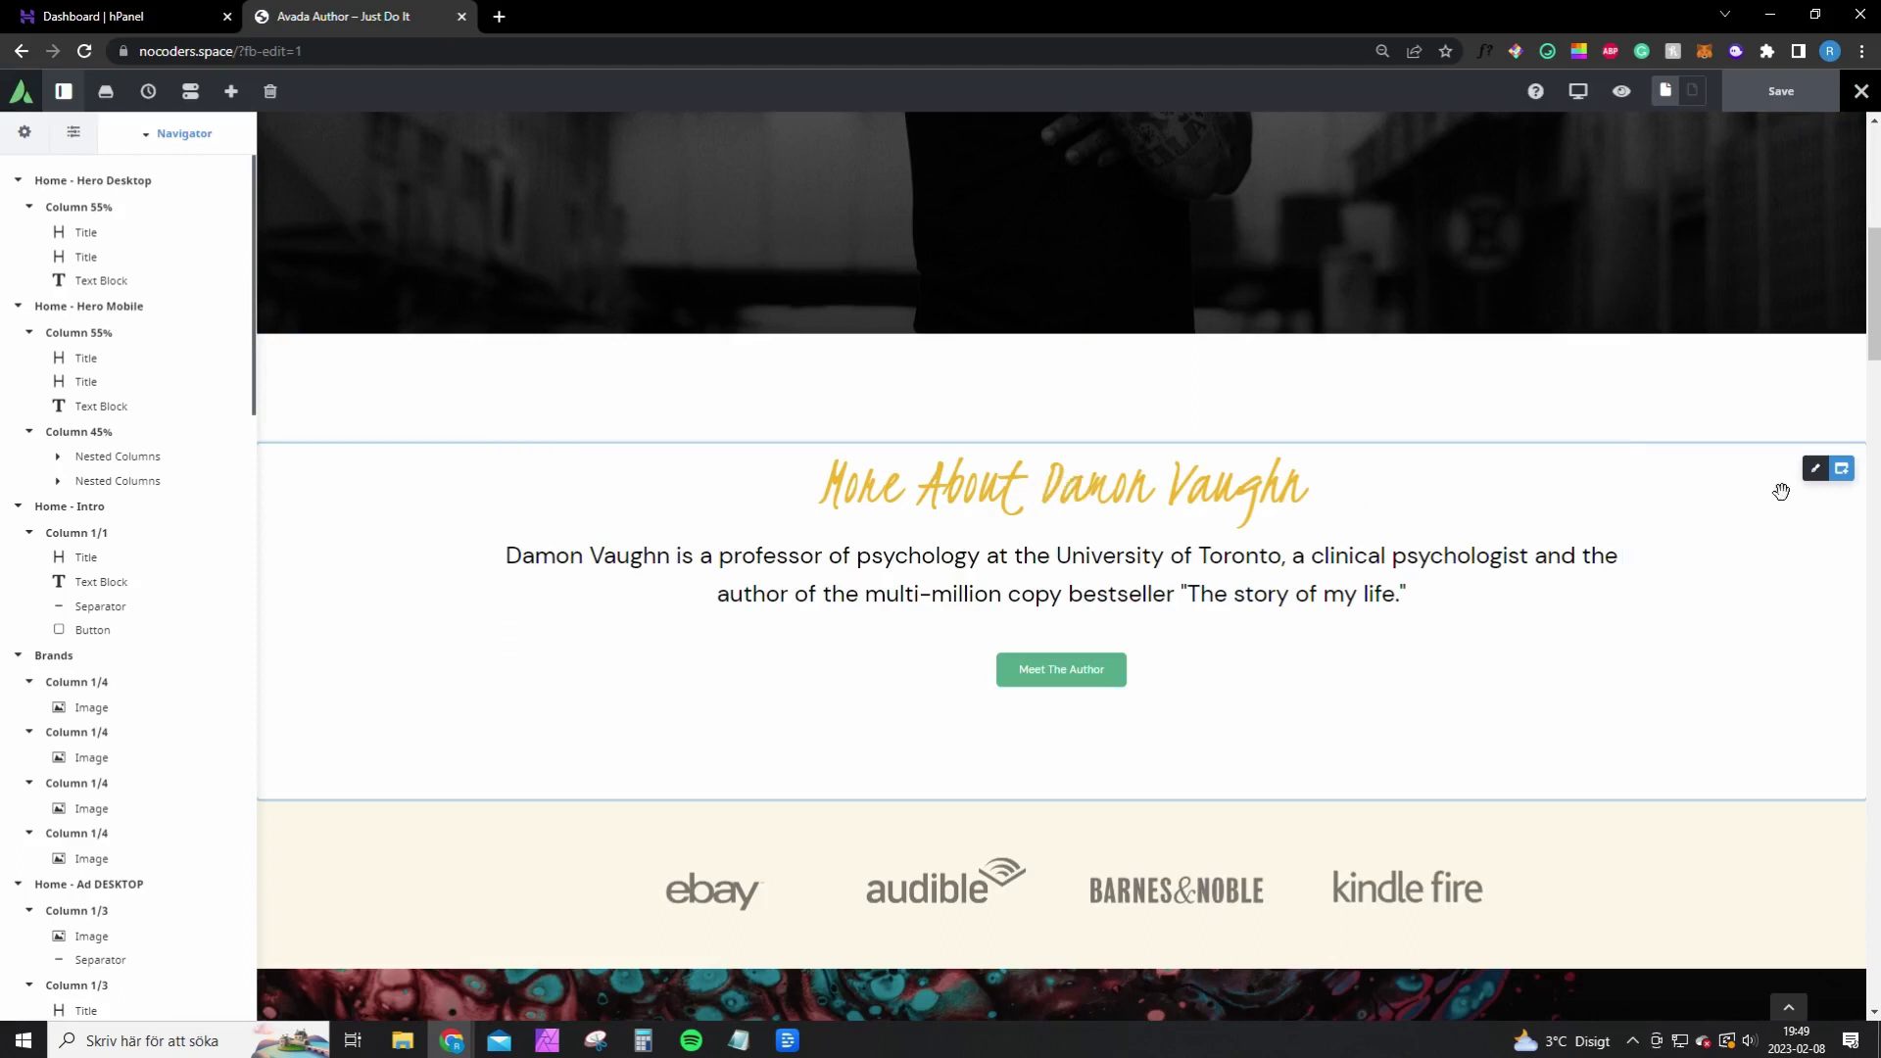
pyautogui.click(1730, 466)
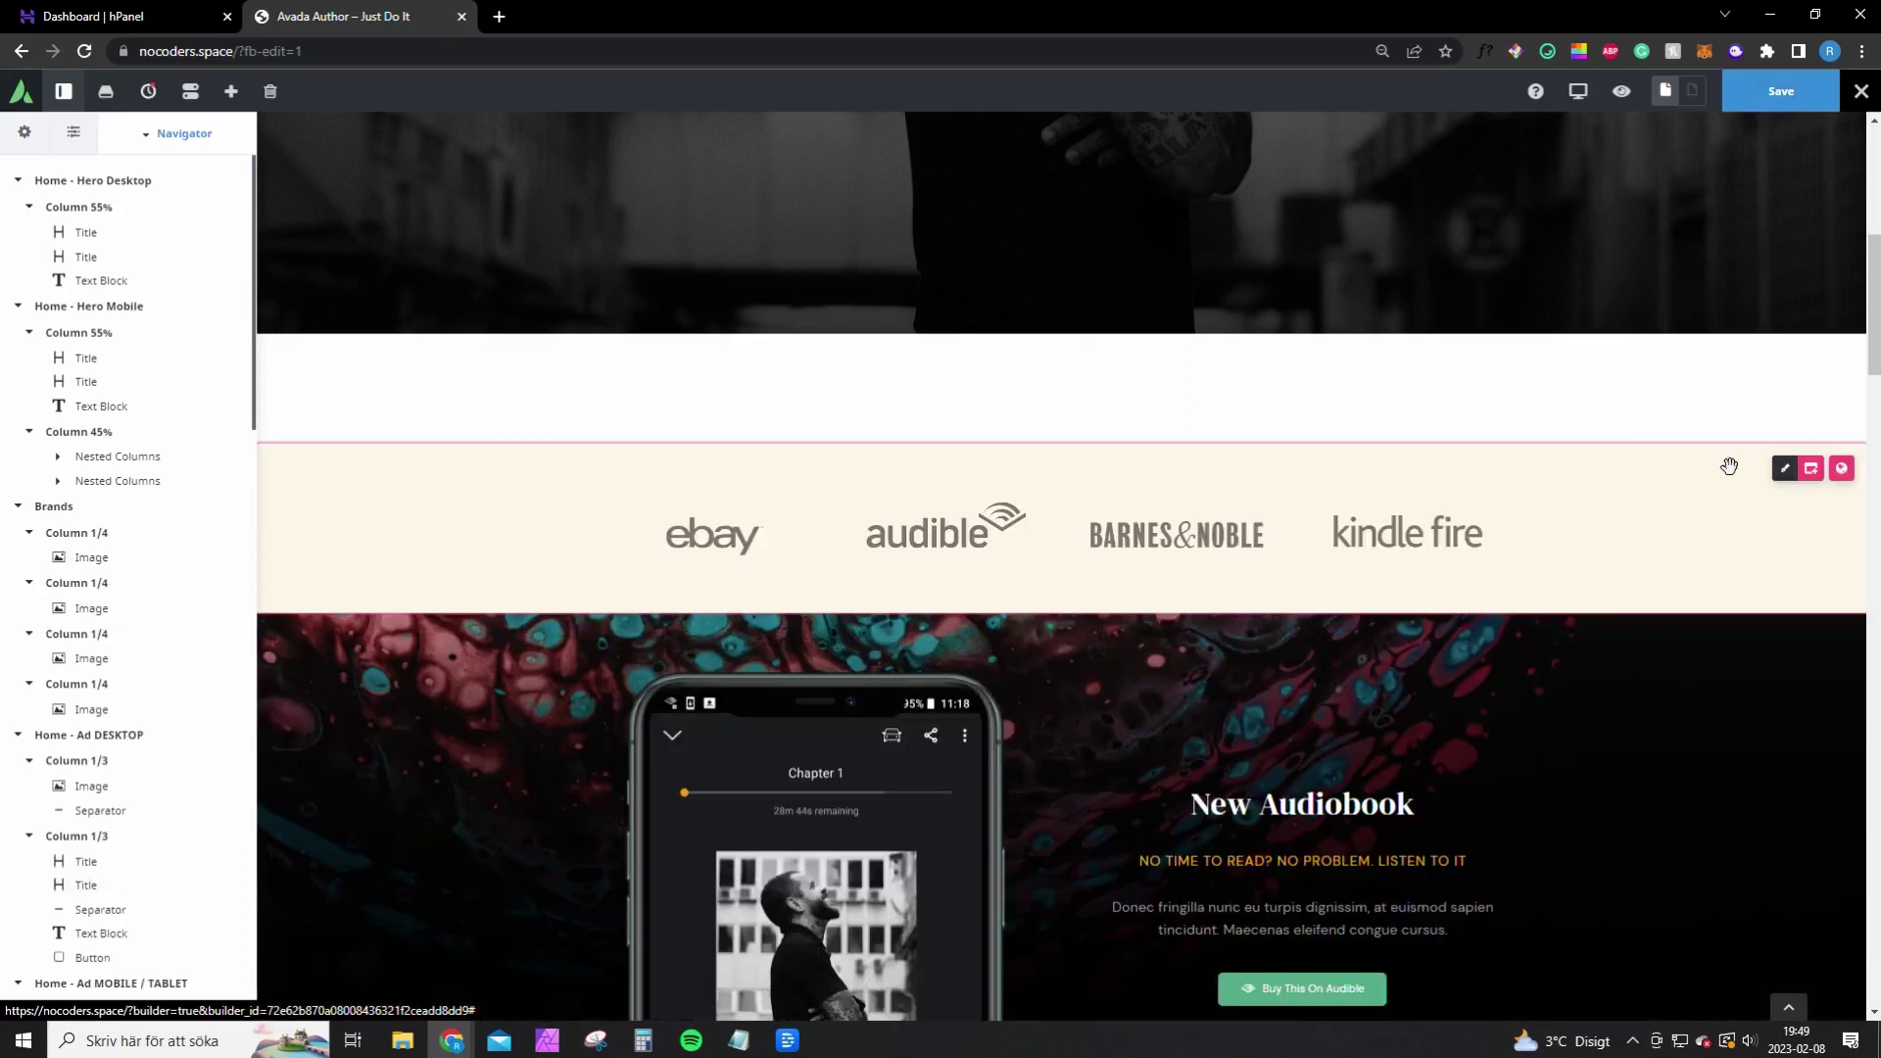
pyautogui.moveTo(1813, 468)
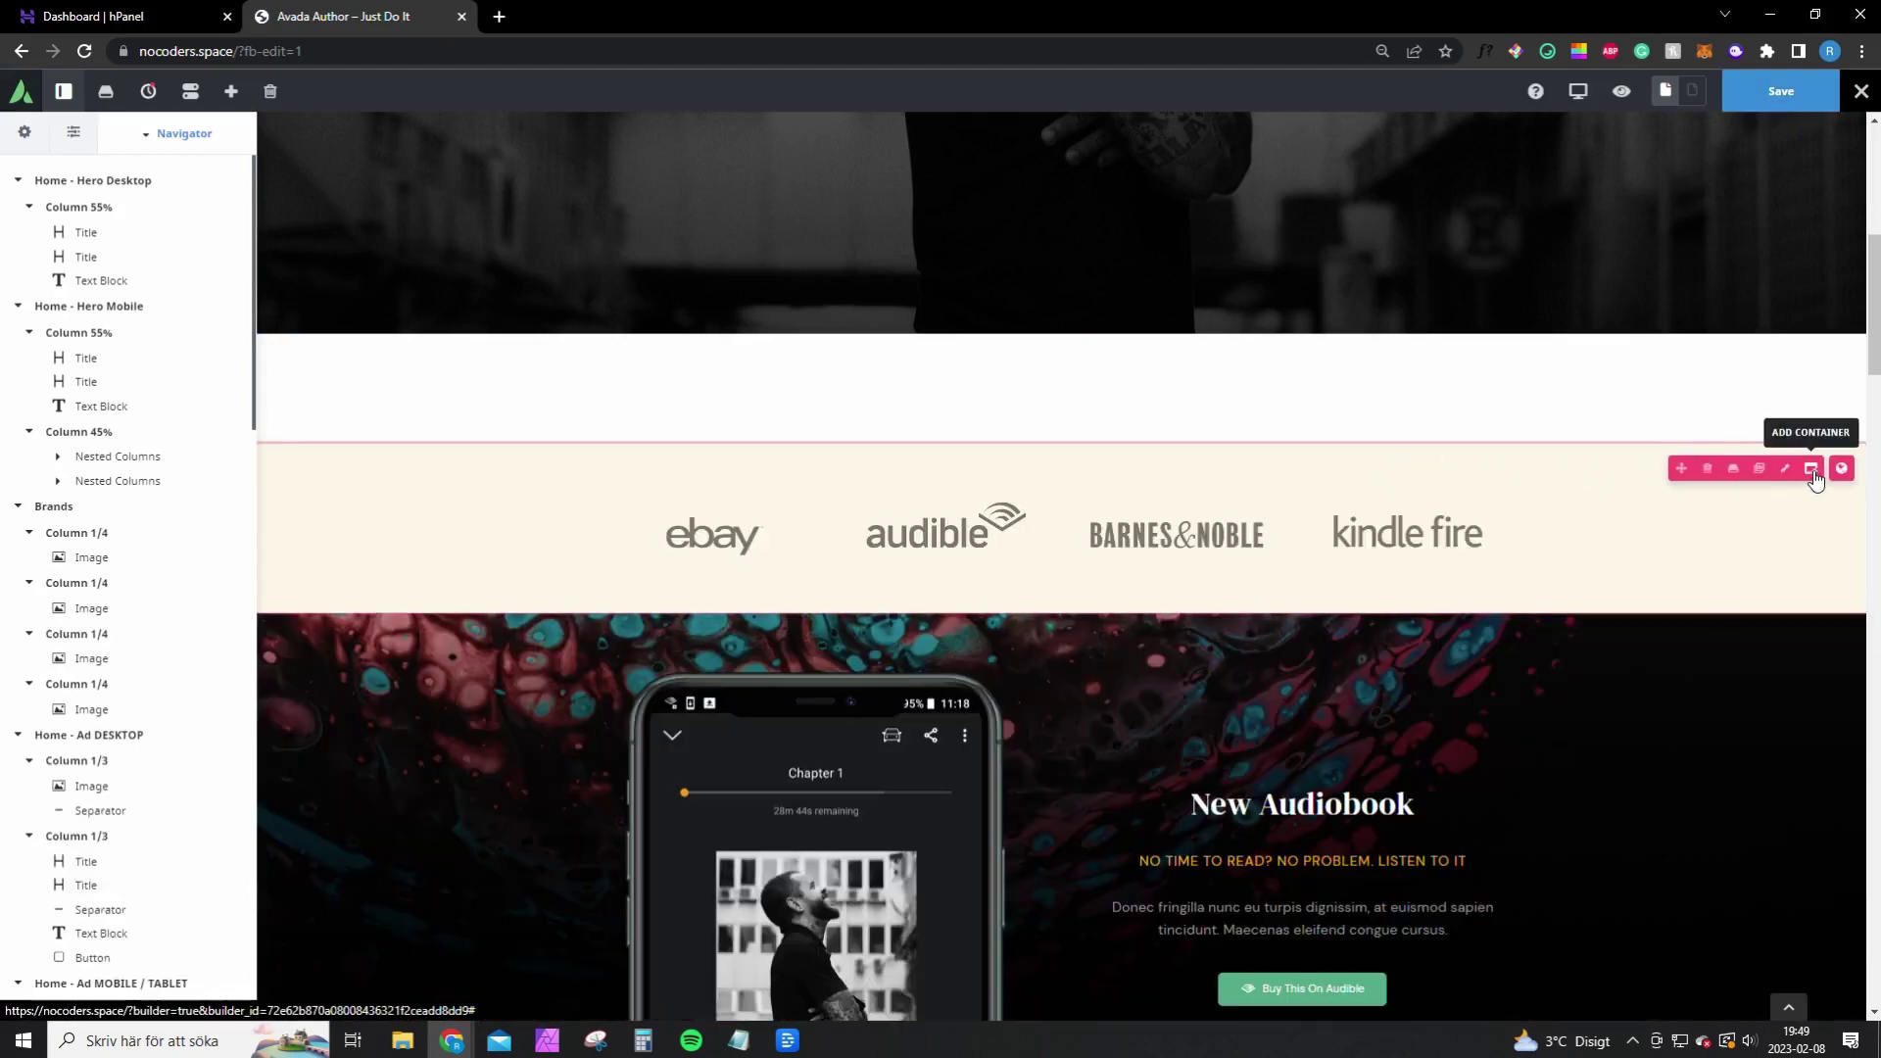
pyautogui.click(1815, 477)
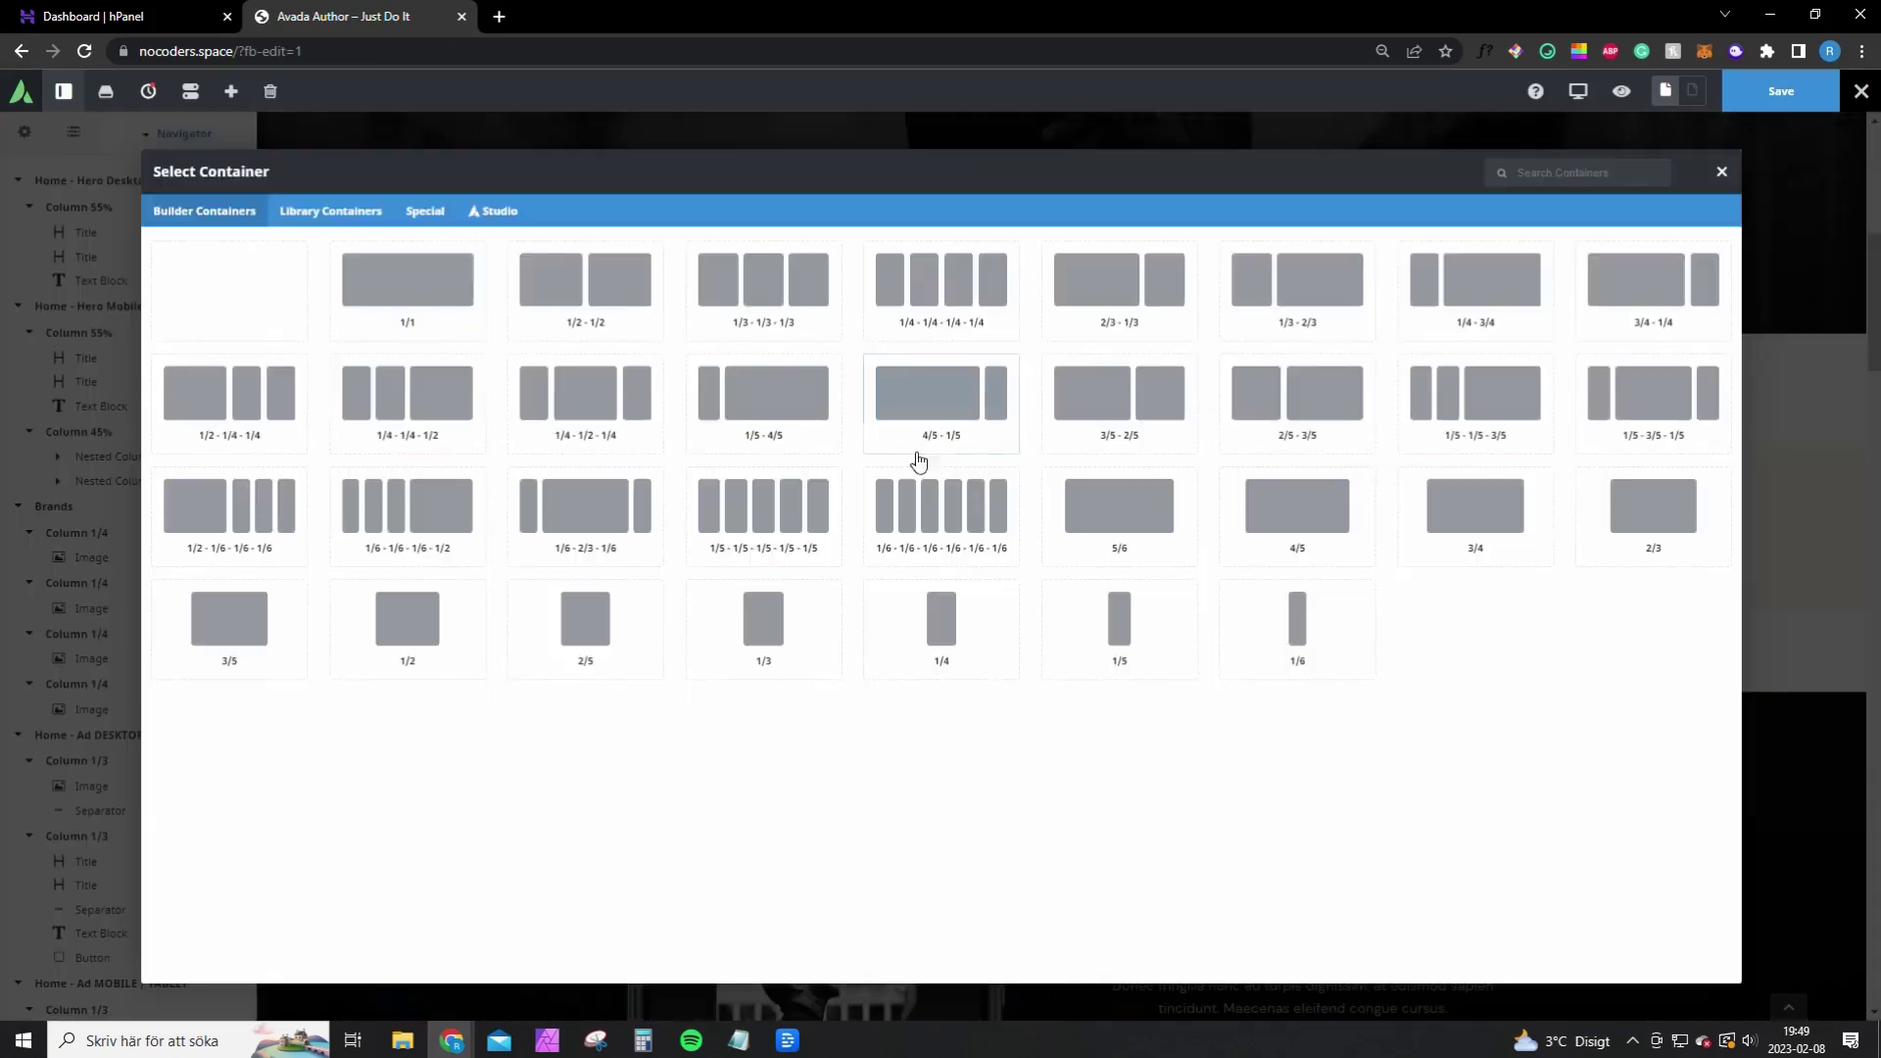
pyautogui.click(1313, 299)
# Drag the new empty columns above the What The Critics Say section
pyautogui.scroll(2, 503, 369)
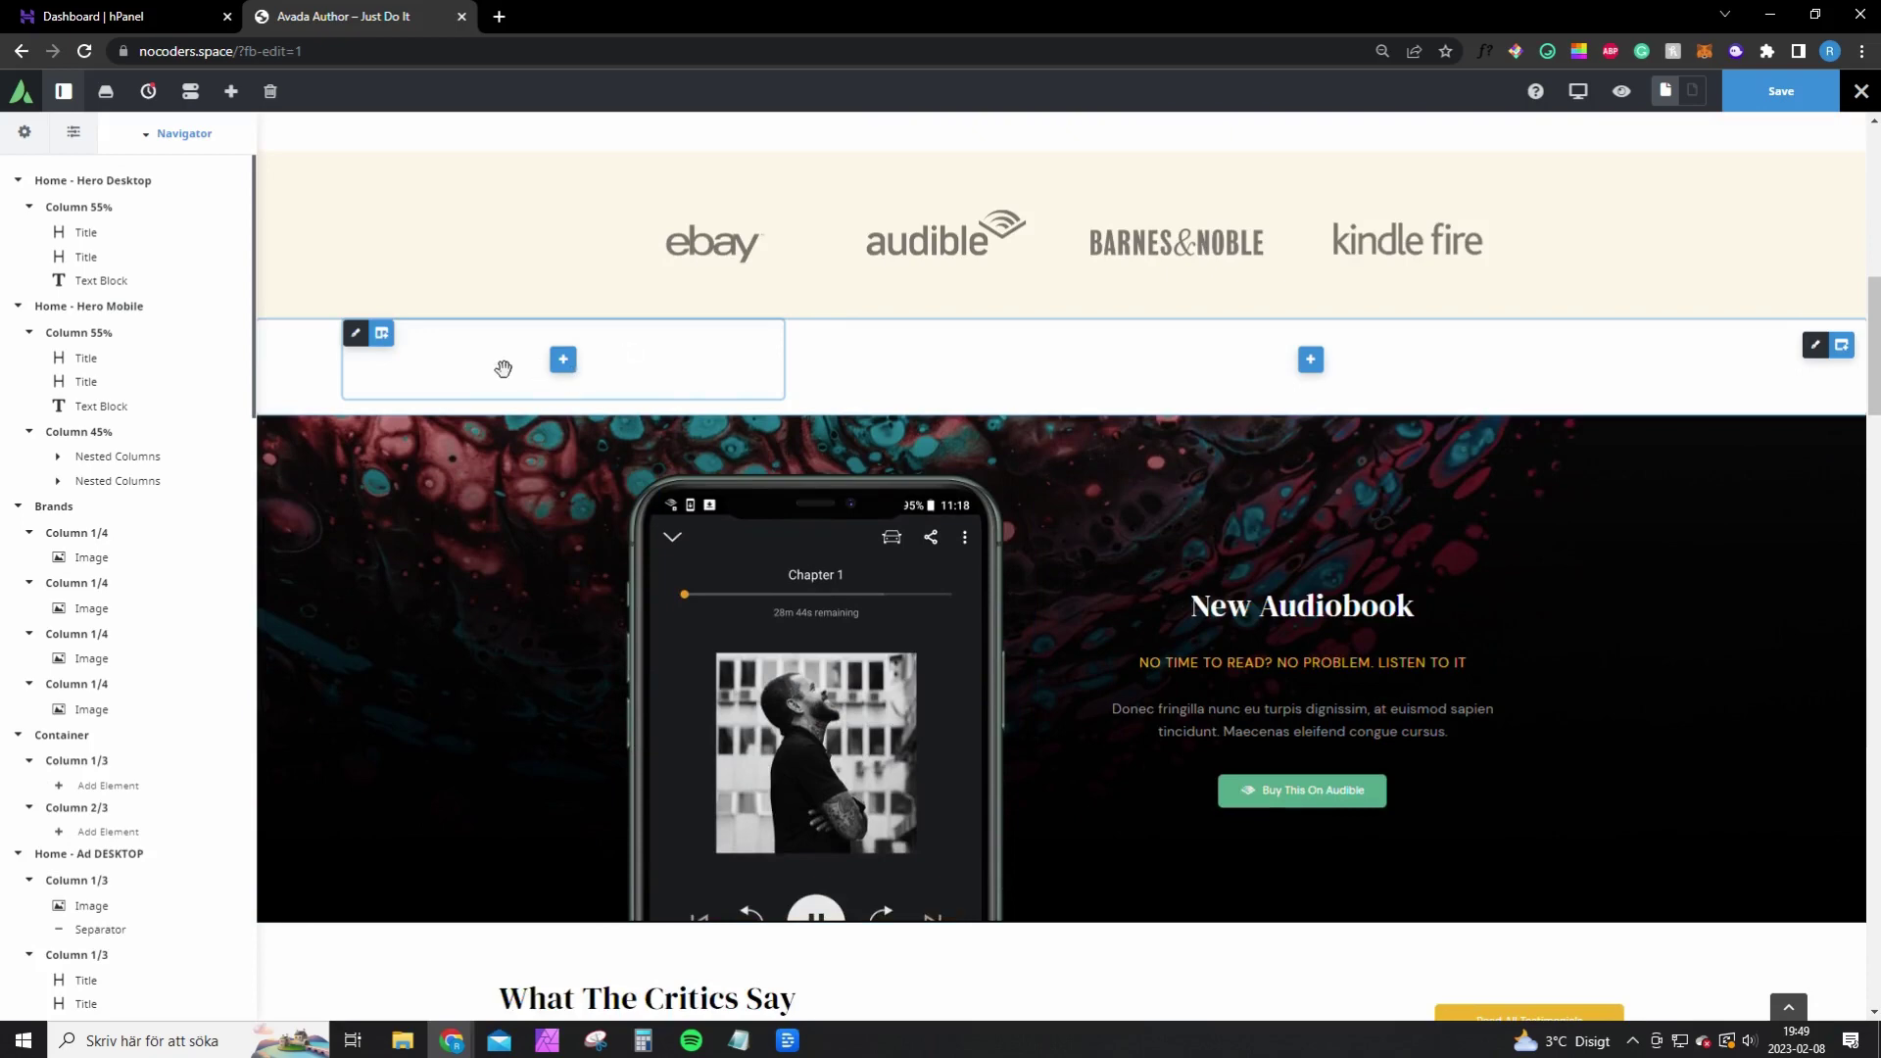
pyautogui.moveTo(413, 365)
pyautogui.mouseDown()
pyautogui.moveTo(520, 988)
pyautogui.moveTo(840, 748)
pyautogui.mouseUp()
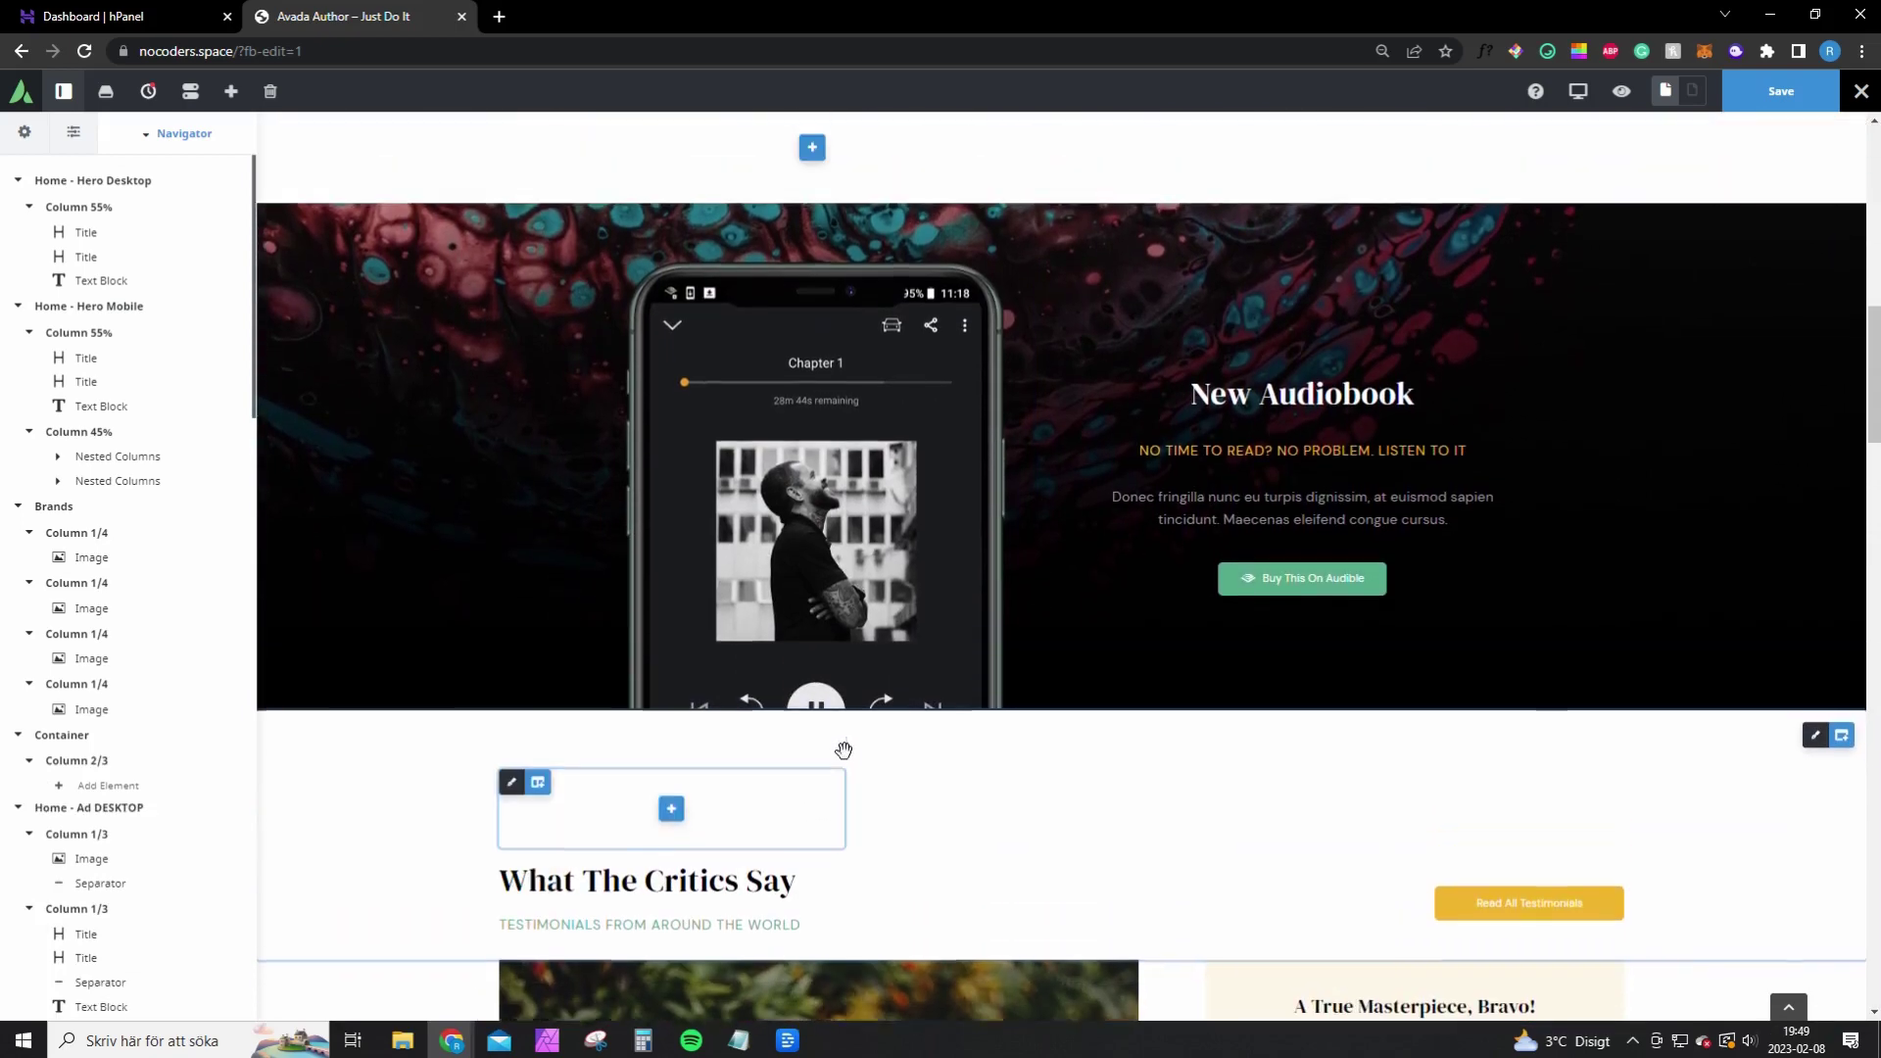
pyautogui.scroll(-1, 890, 411)
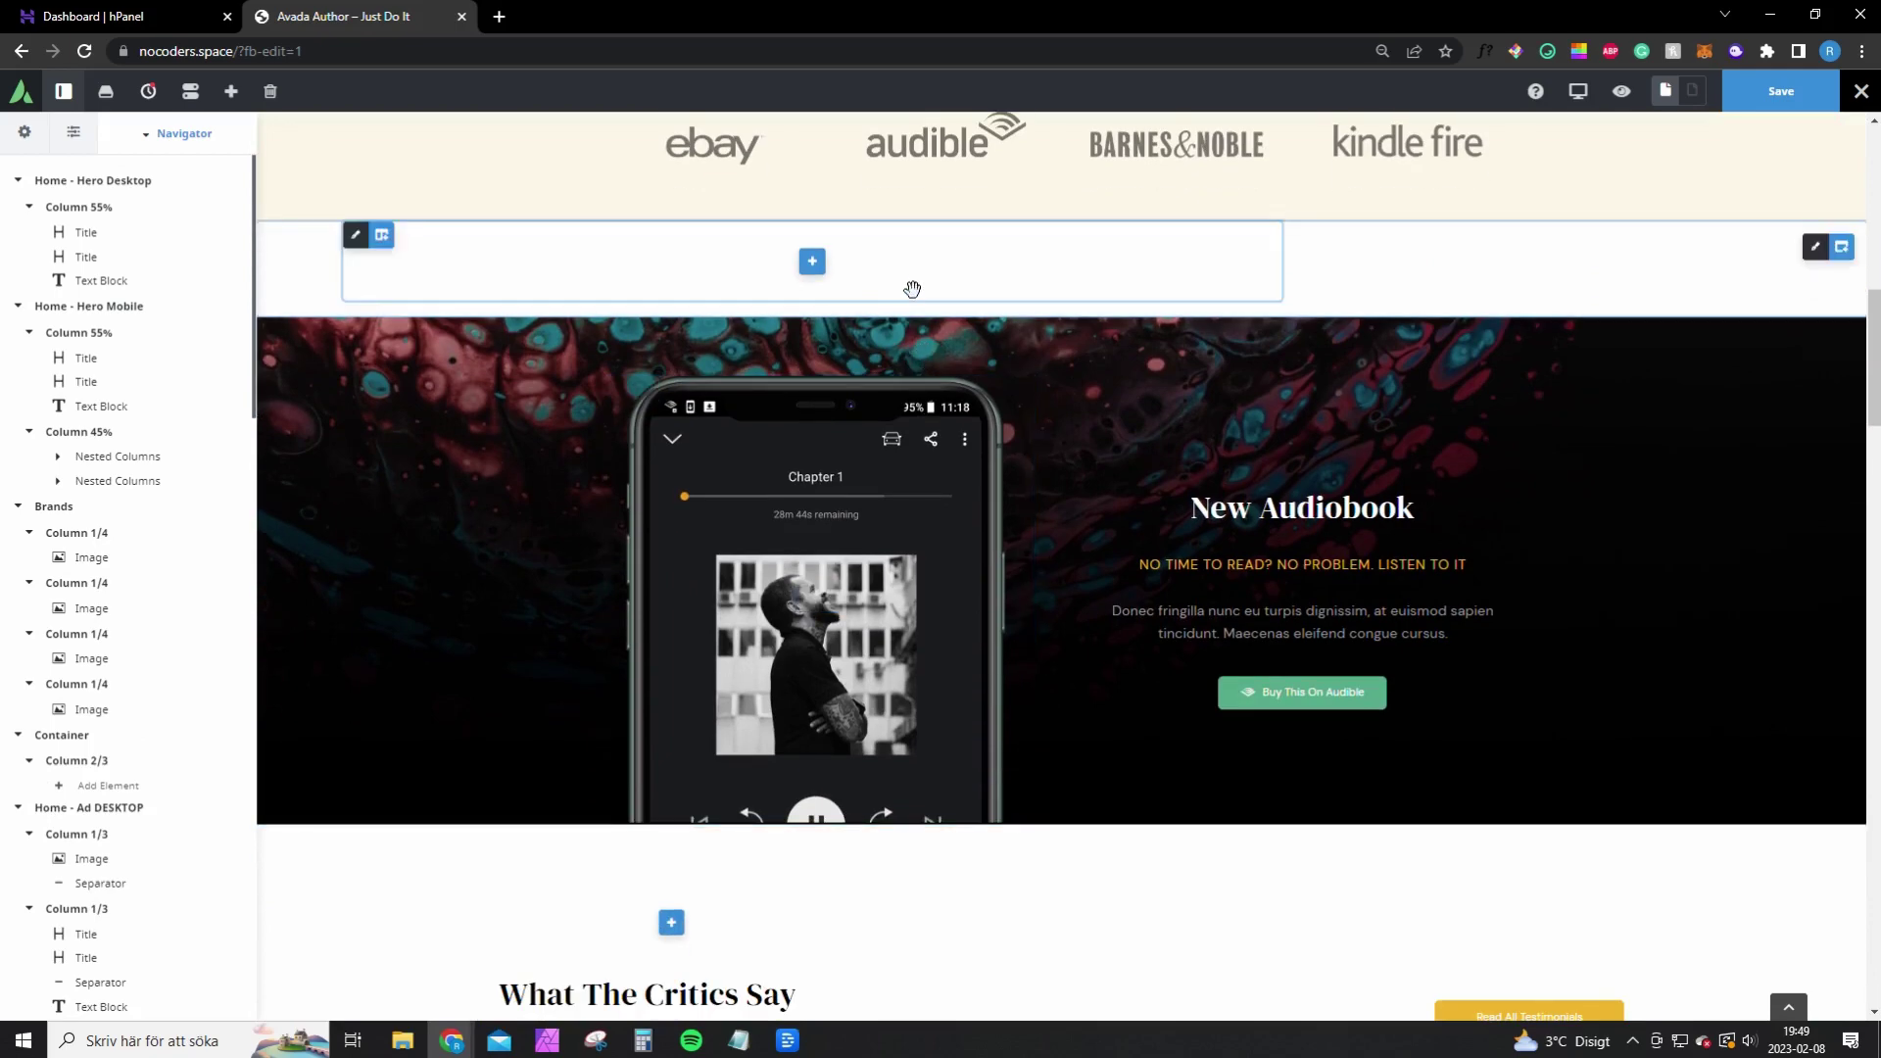
pyautogui.moveTo(912, 286)
pyautogui.mouseDown()
pyautogui.moveTo(1072, 947)
pyautogui.moveTo(877, 929)
pyautogui.mouseUp()
pyautogui.scroll(-2, 686, 744)
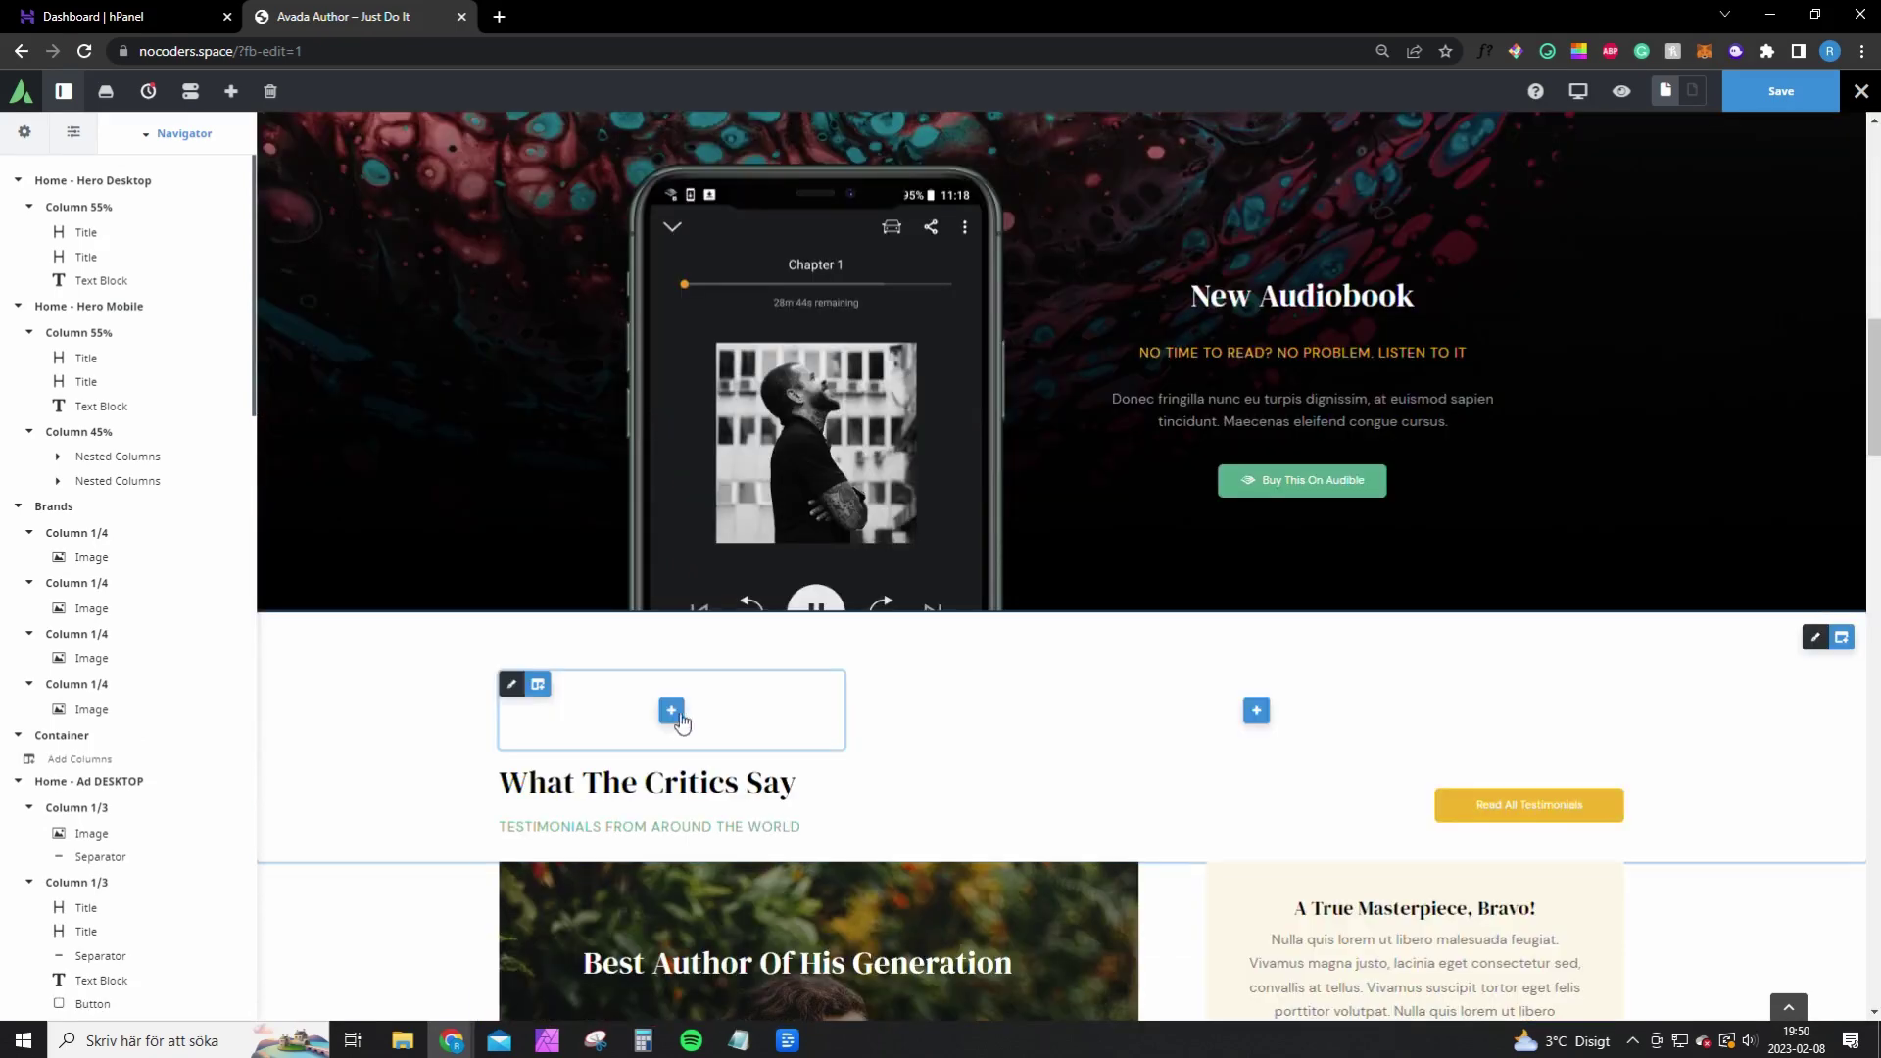
# Add a Button element to the left column with center alignment
pyautogui.click(671, 712)
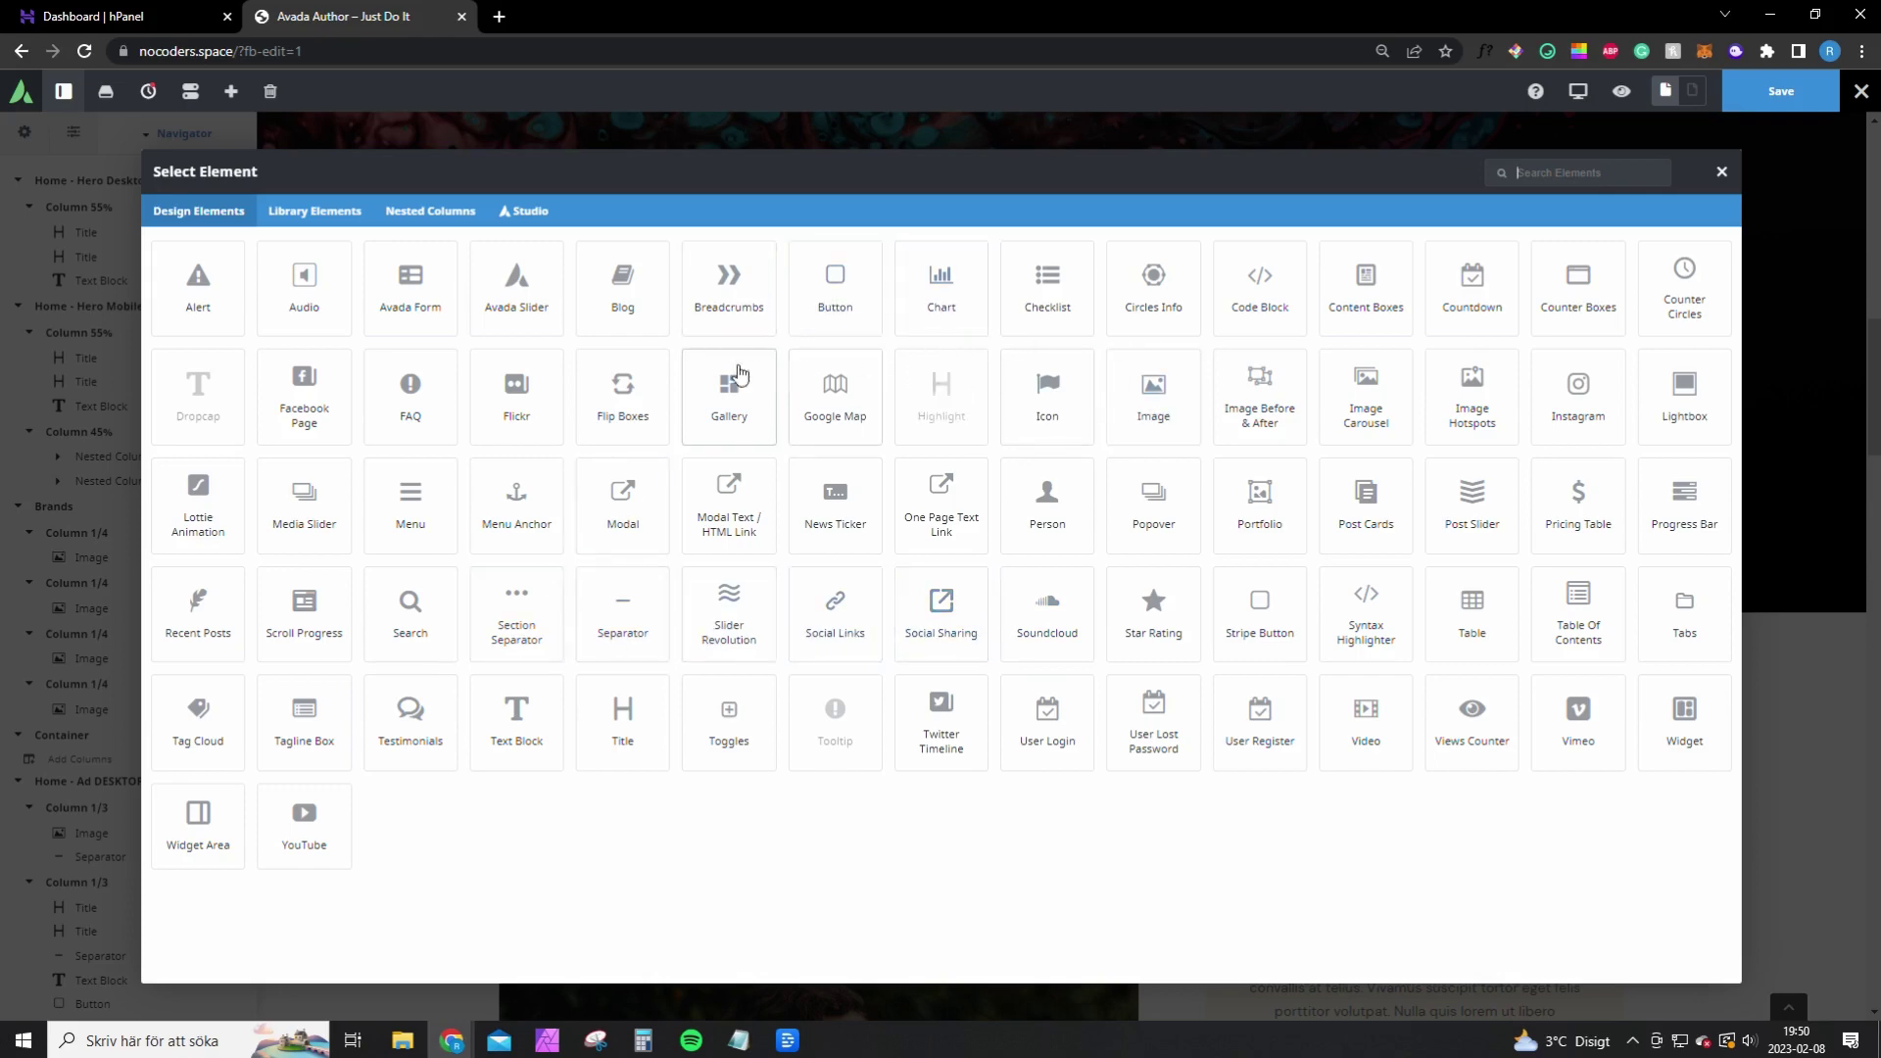
pyautogui.click(843, 312)
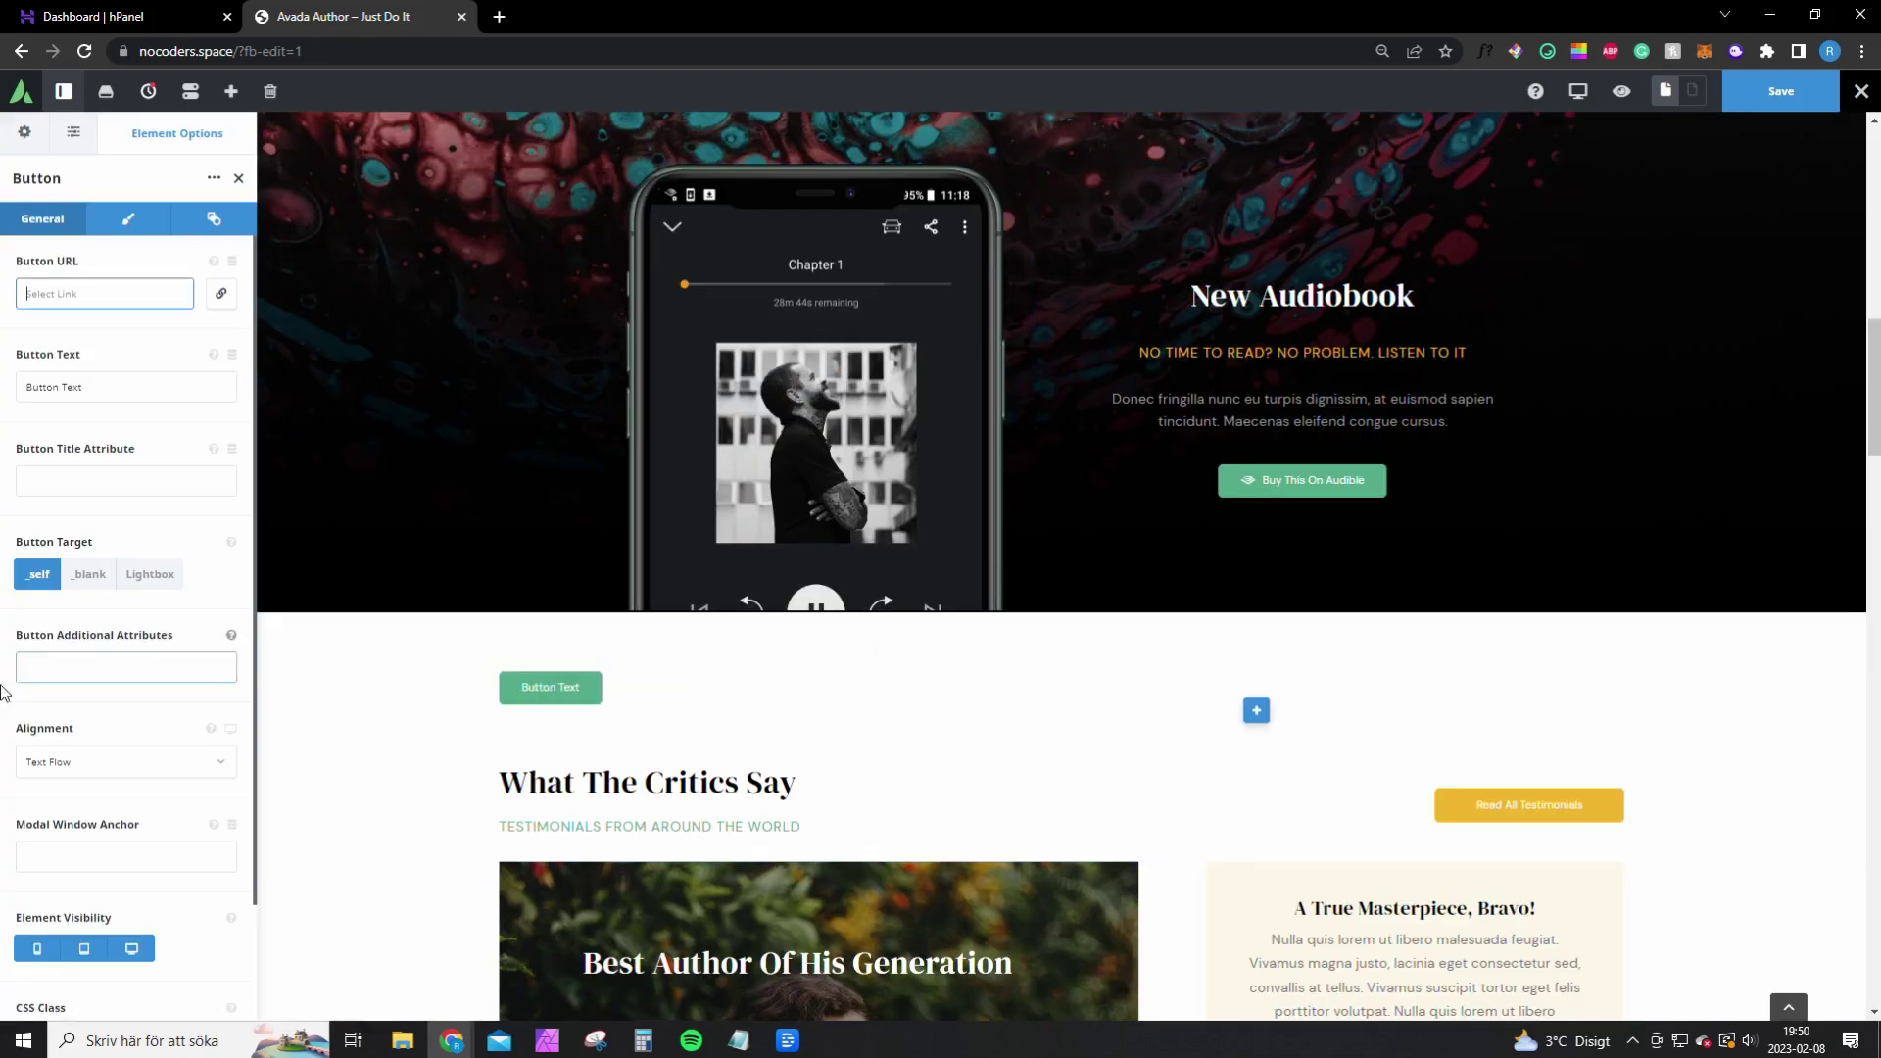
pyautogui.moveTo(553, 690)
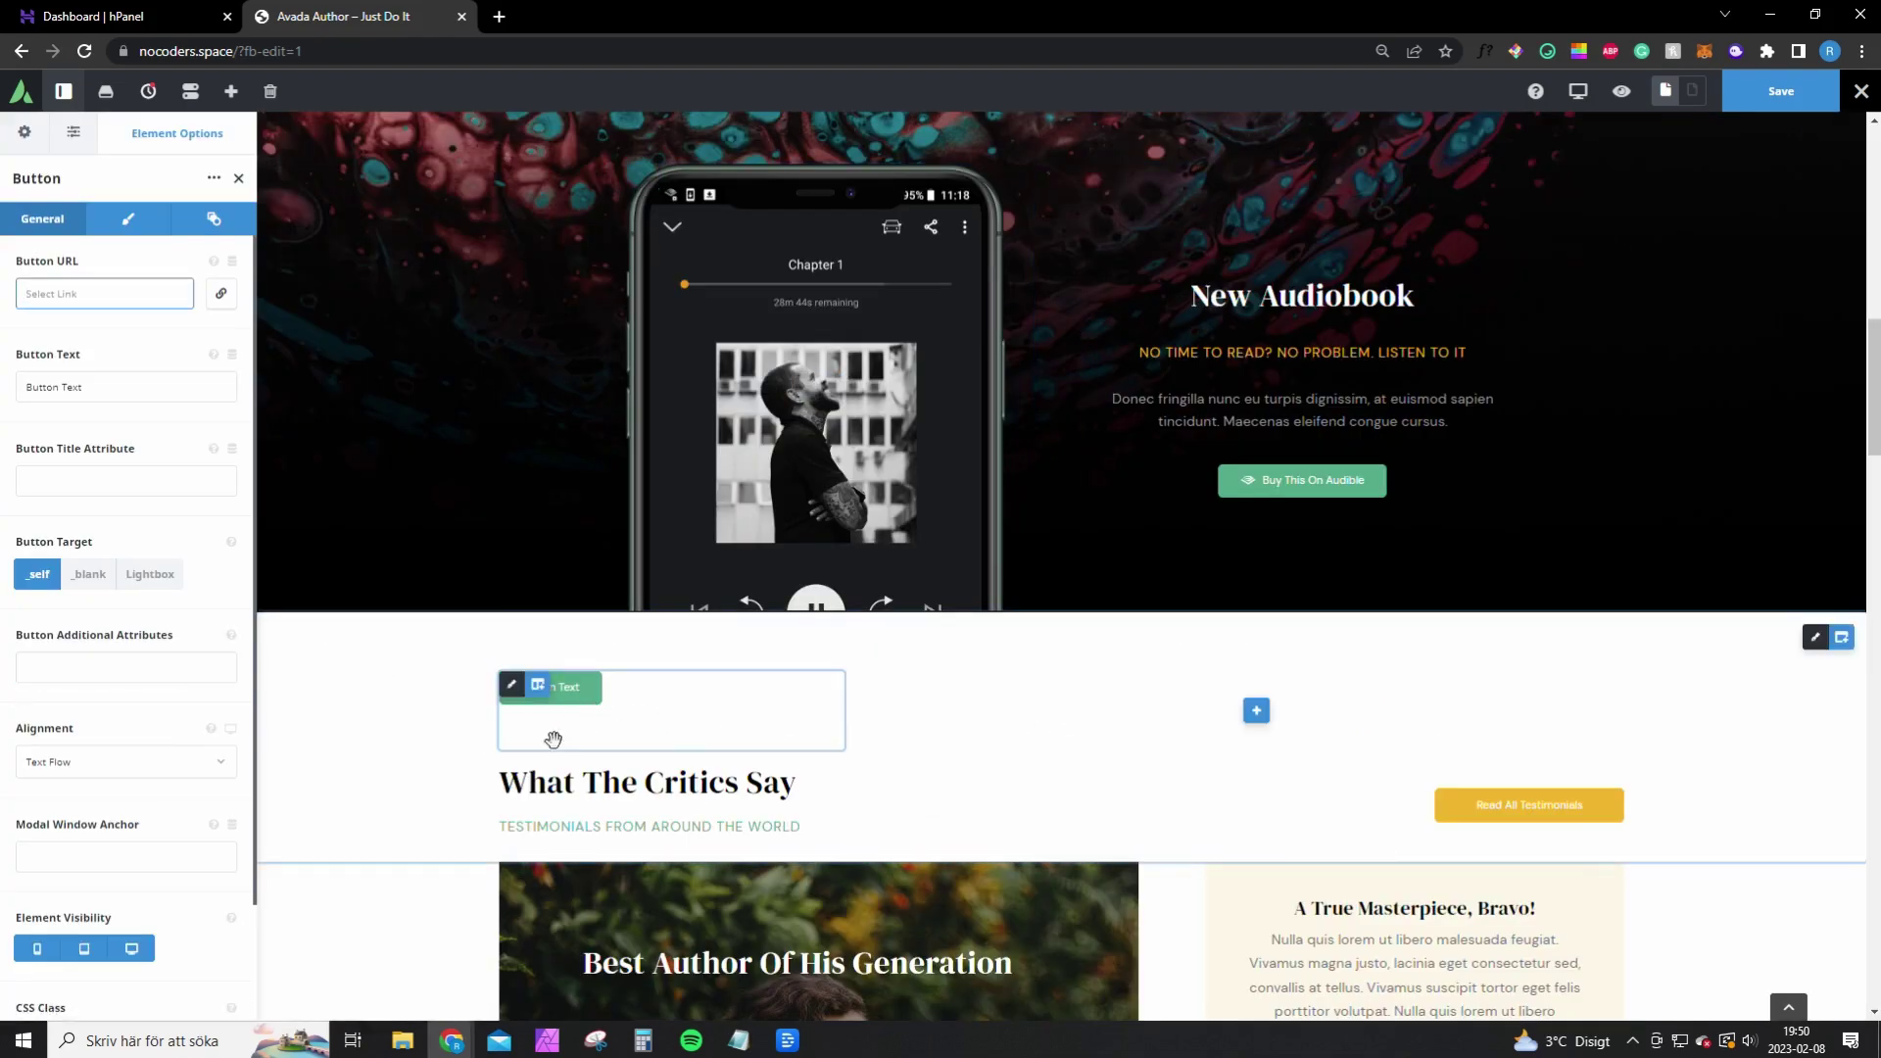
pyautogui.click(127, 762)
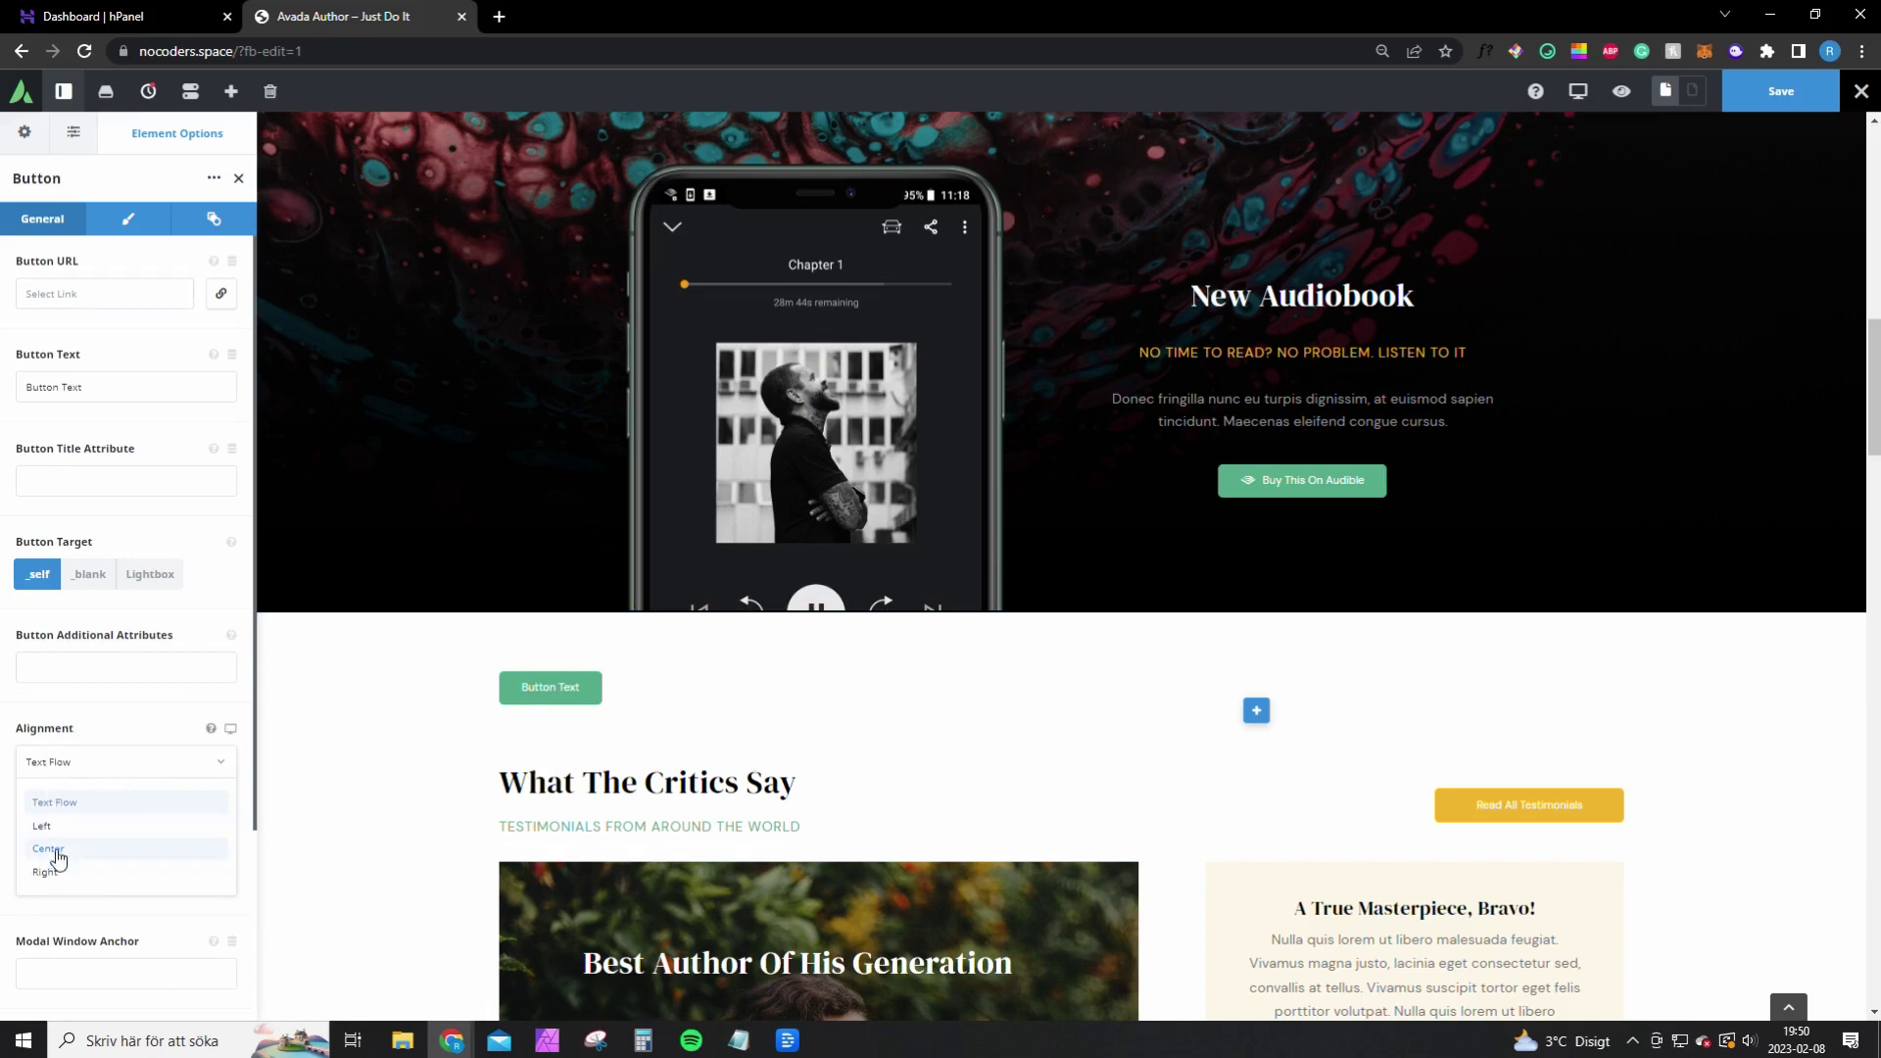
pyautogui.click(48, 849)
# Link the button to facebook.com, label it FACEBOOK, and save the page
pyautogui.click(98, 294)
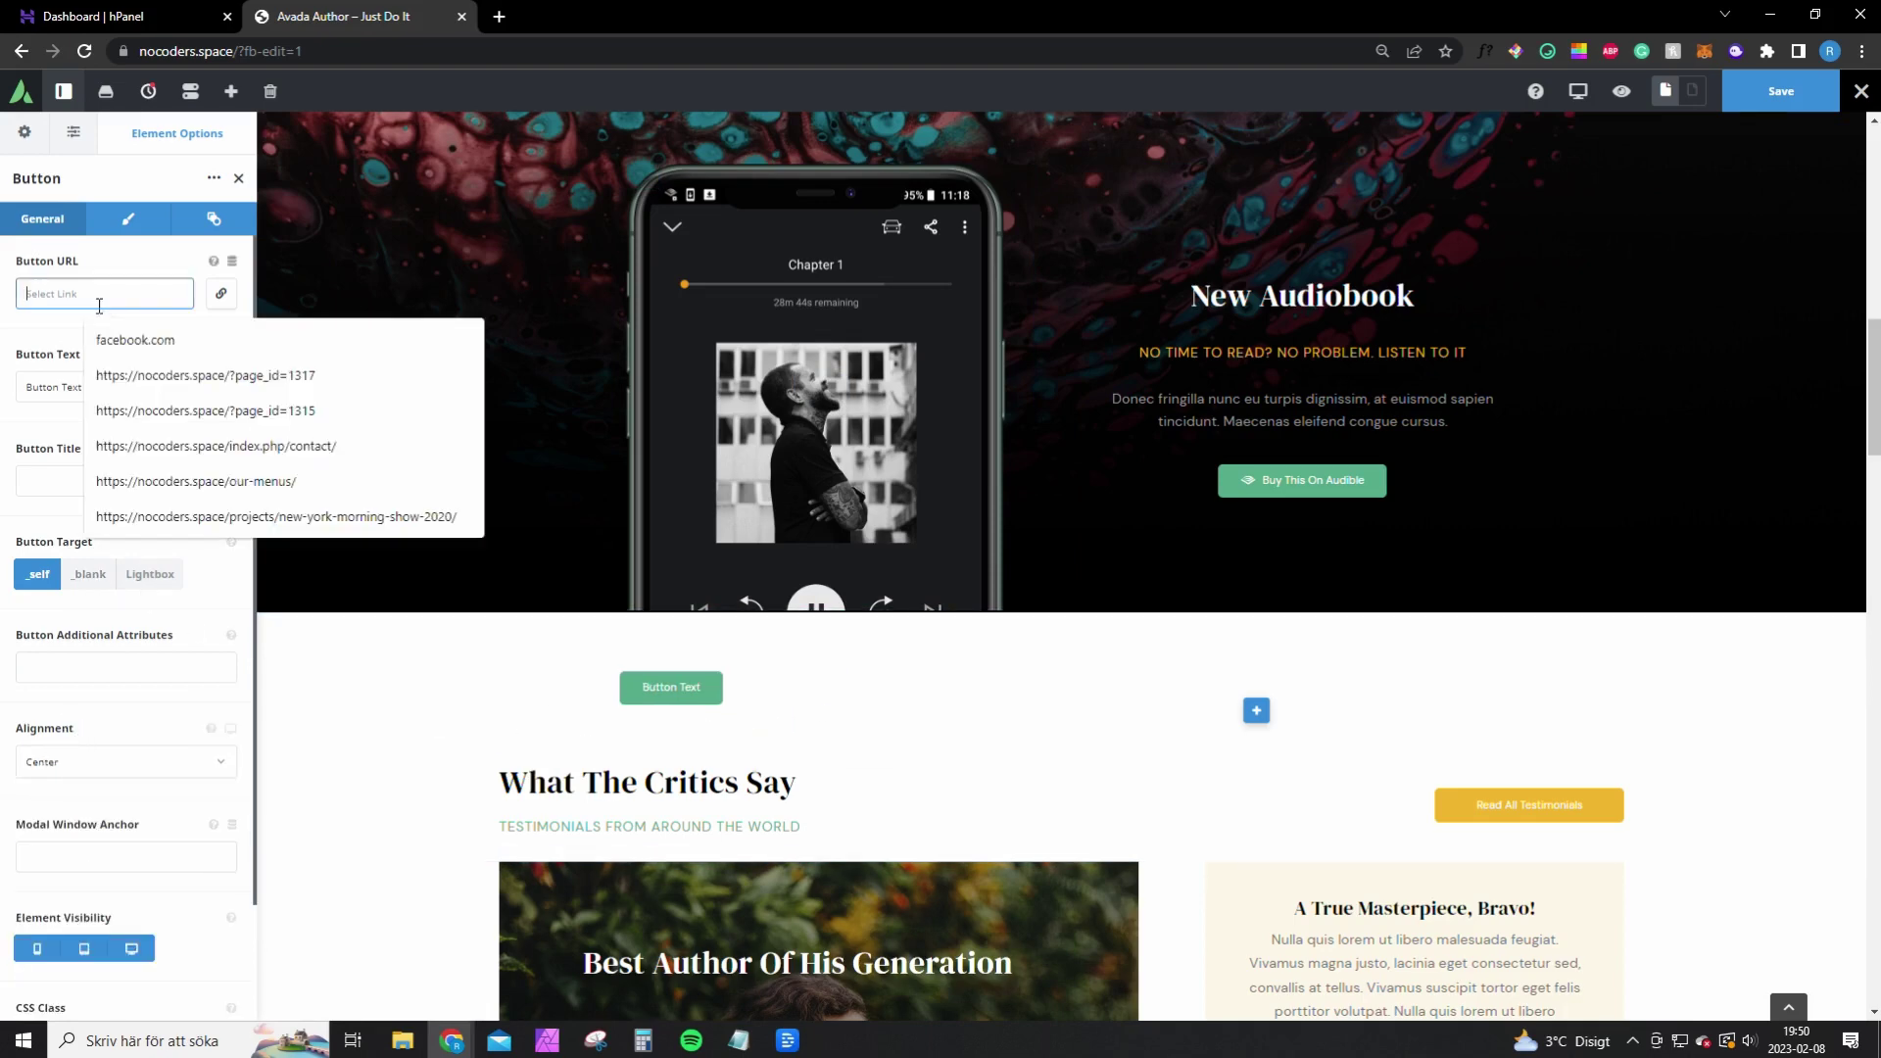
pyautogui.click(143, 333)
pyautogui.click(109, 391)
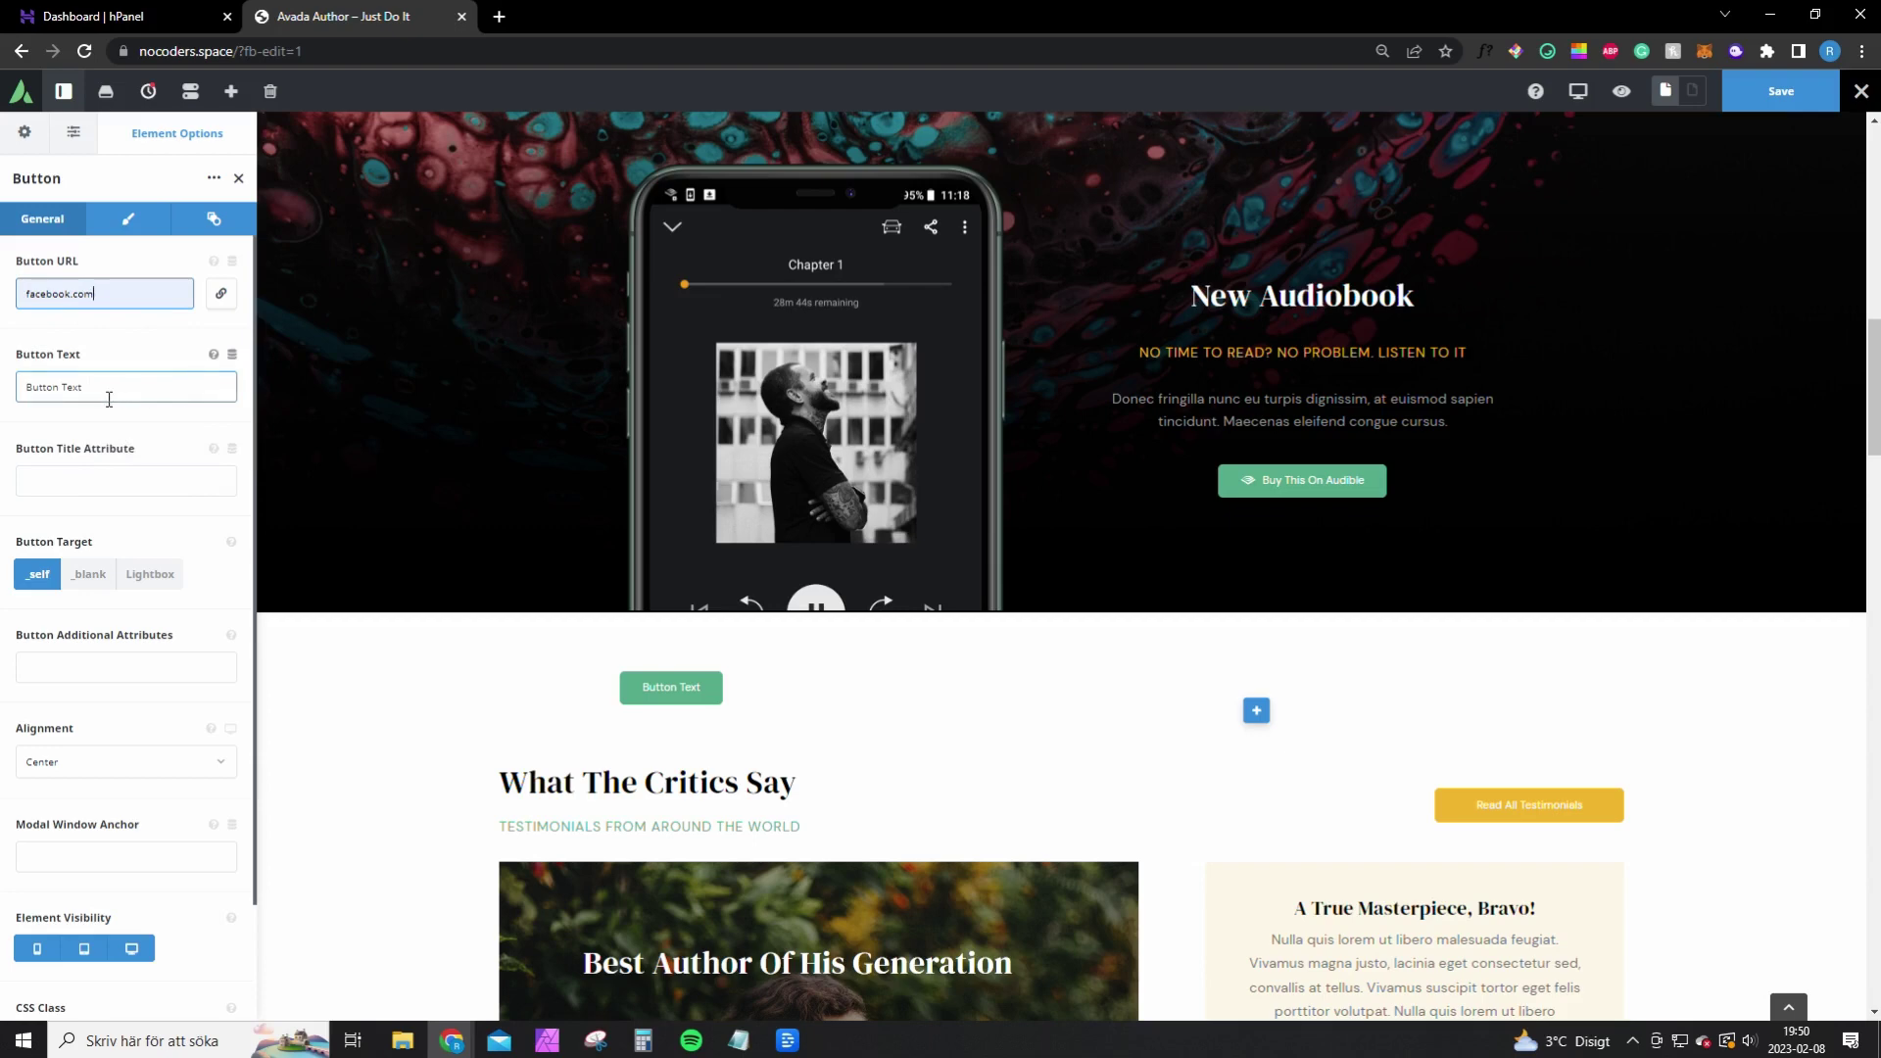
pyautogui.moveTo(281, 557)
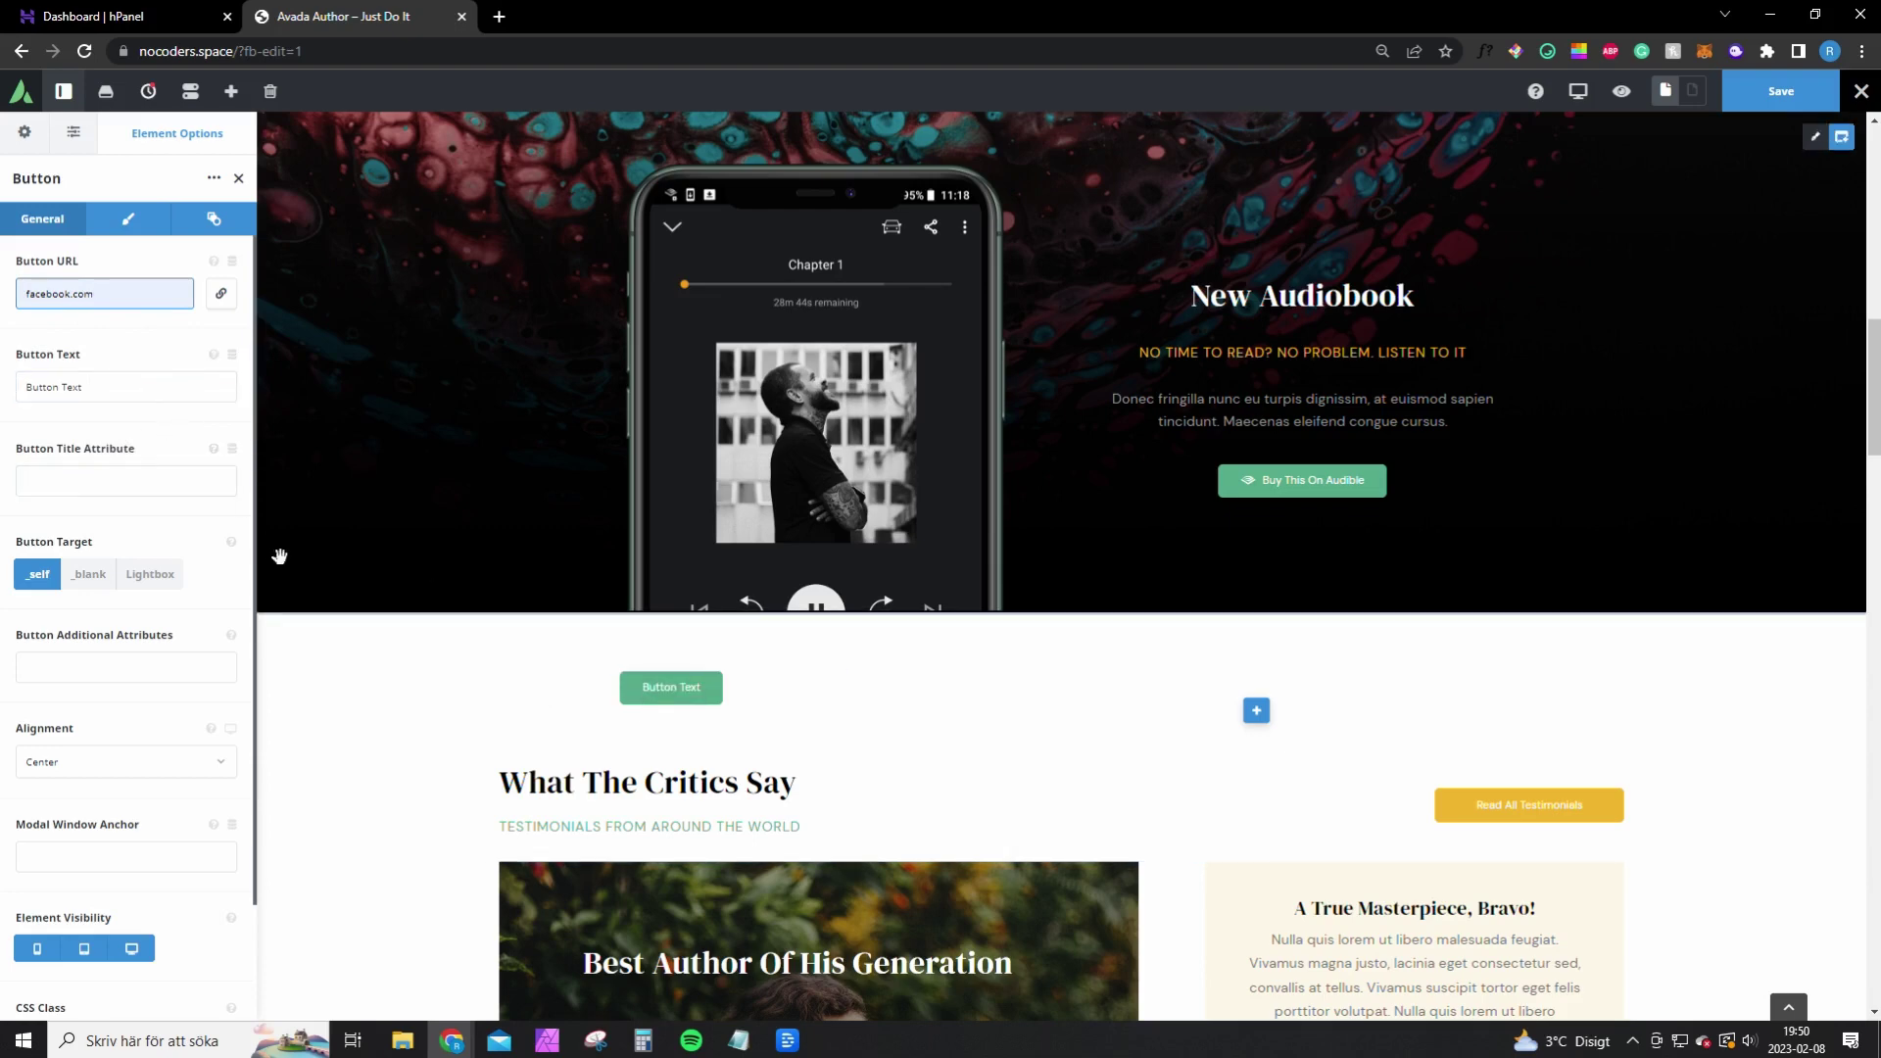
pyautogui.moveTo(98, 294); pyautogui.dragTo(5, 312)
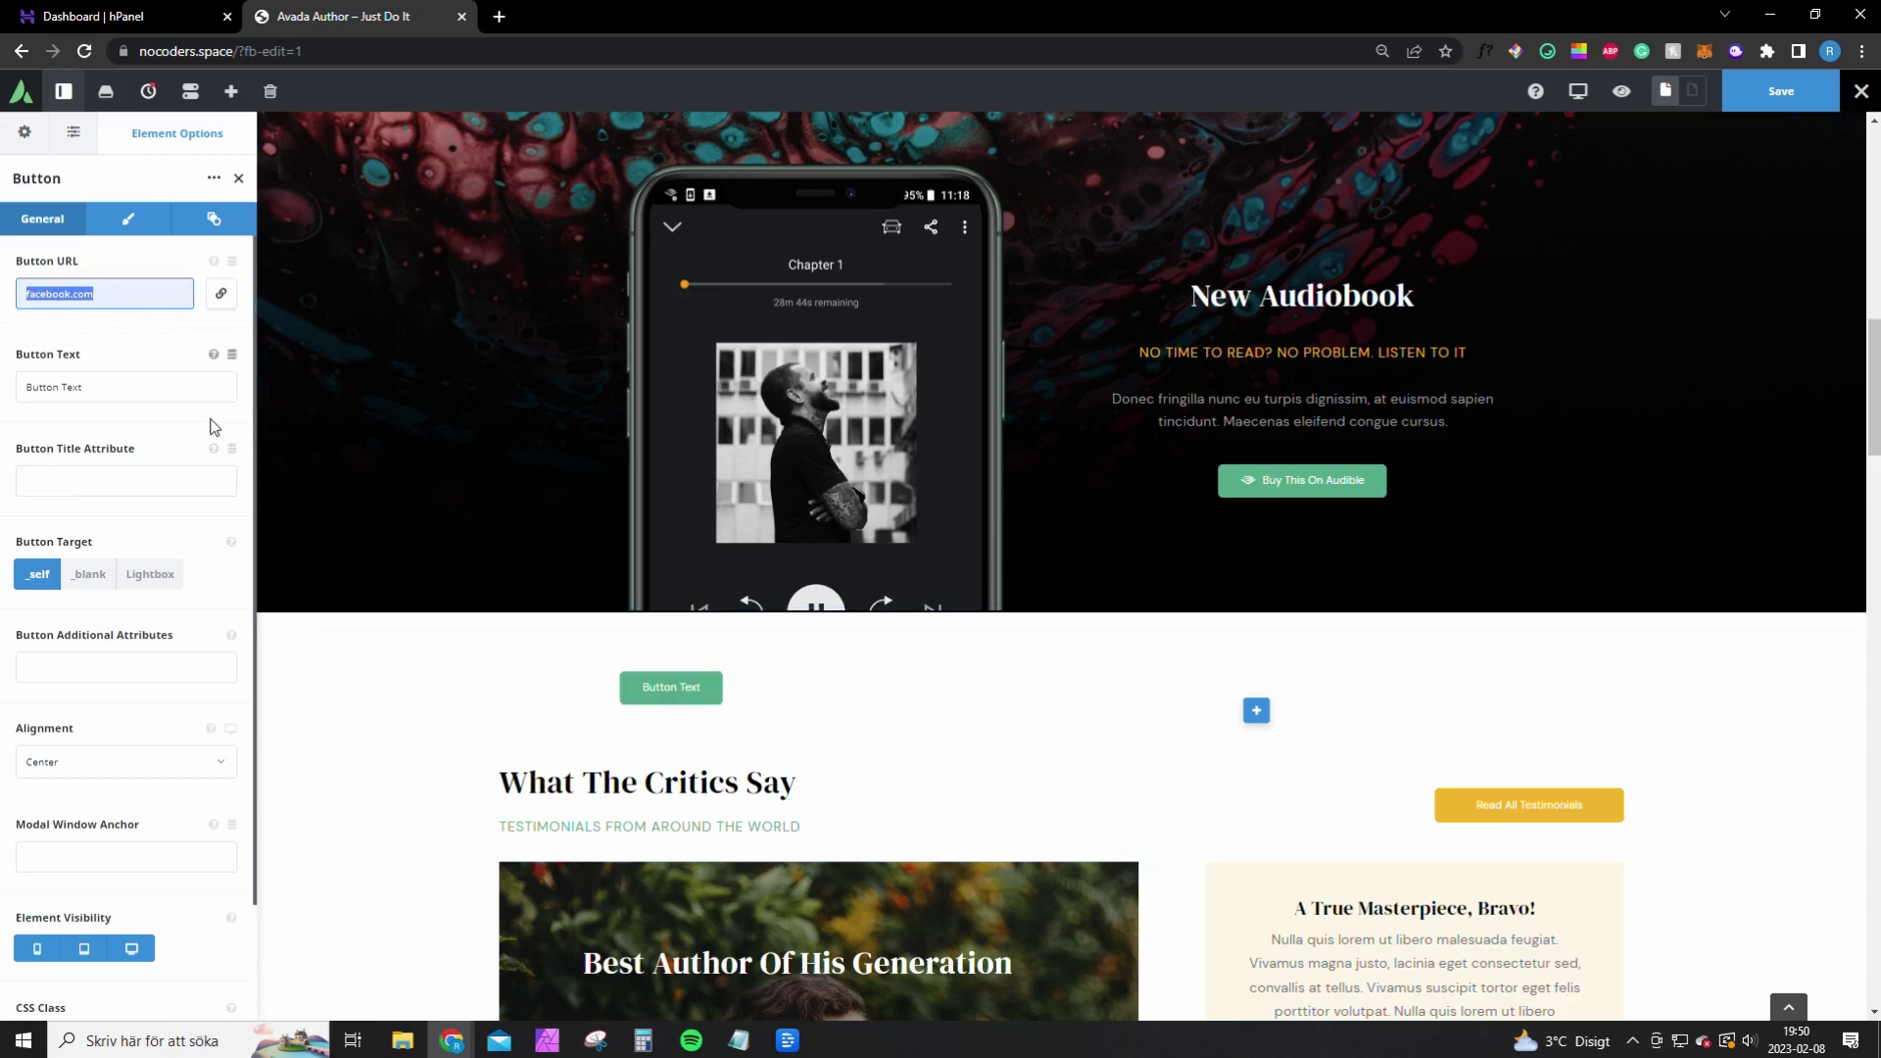
pyautogui.click(82, 392)
pyautogui.tripleClick(81, 392)
pyautogui.write('CEBOOK')
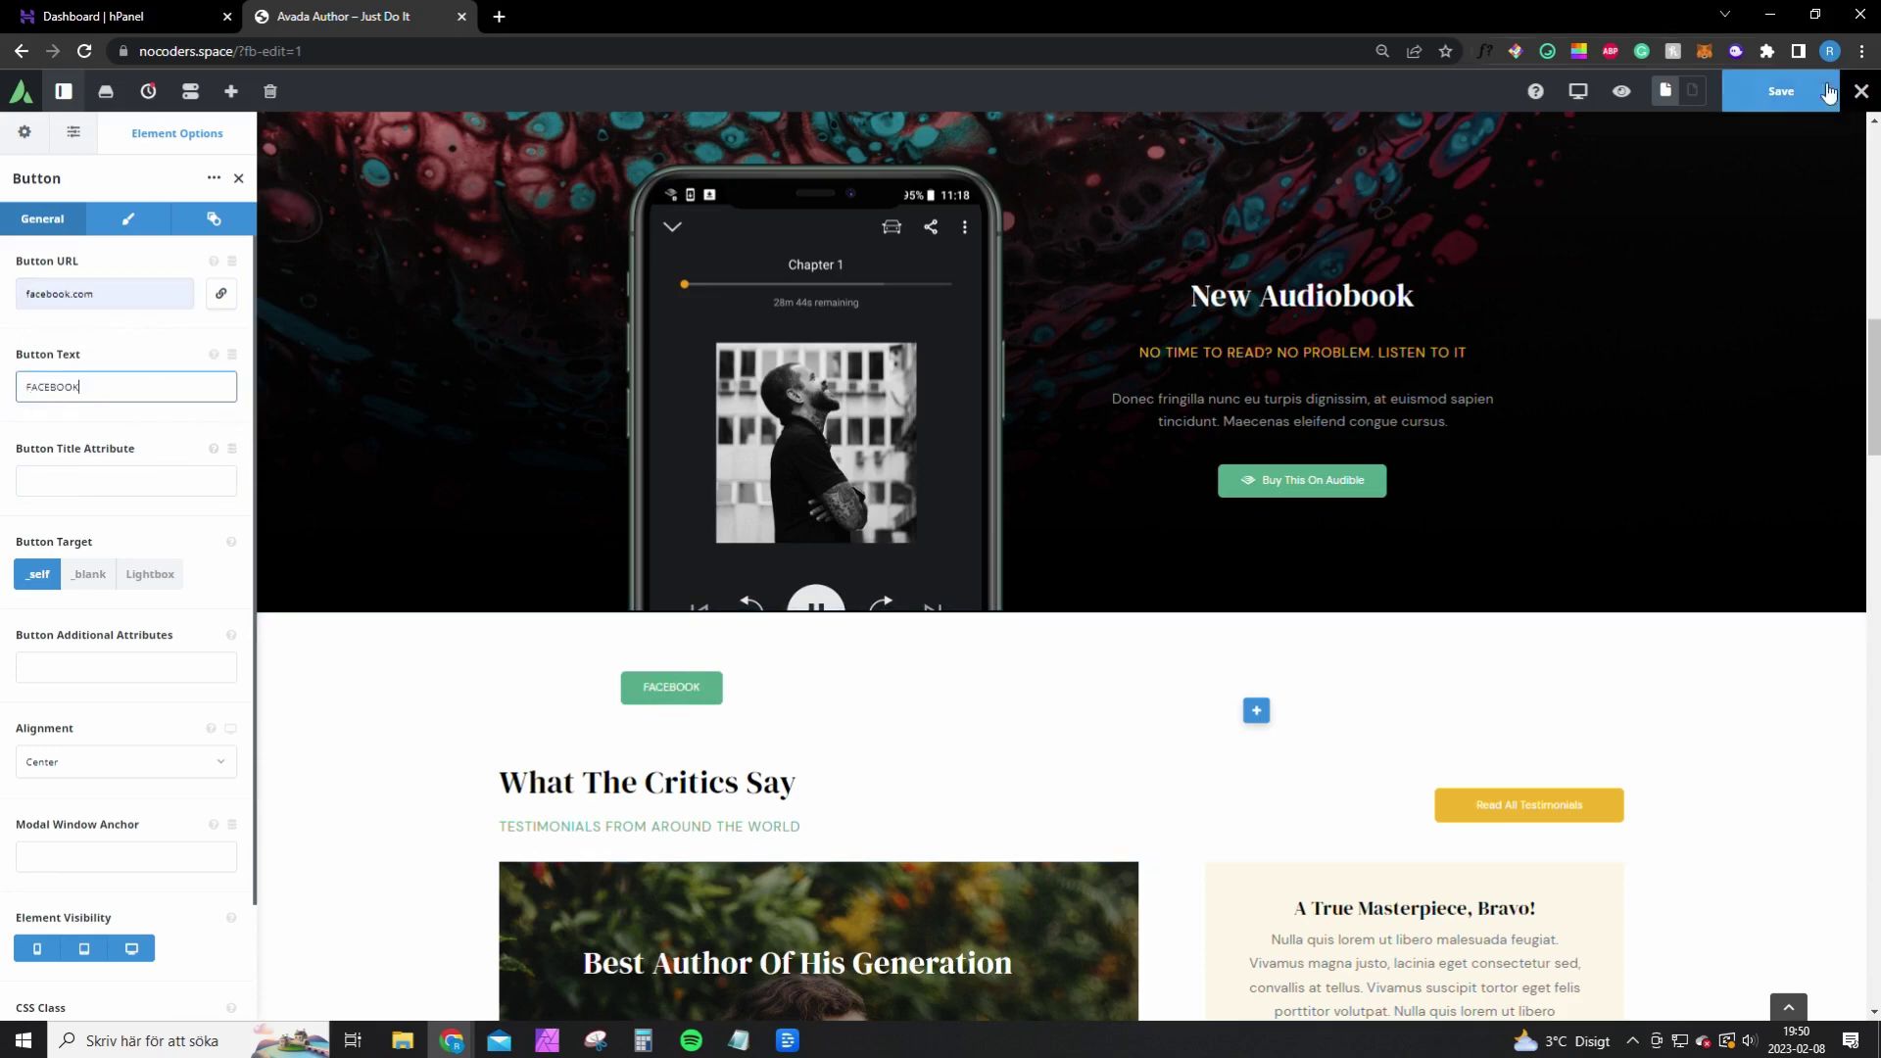
pyautogui.click(1781, 91)
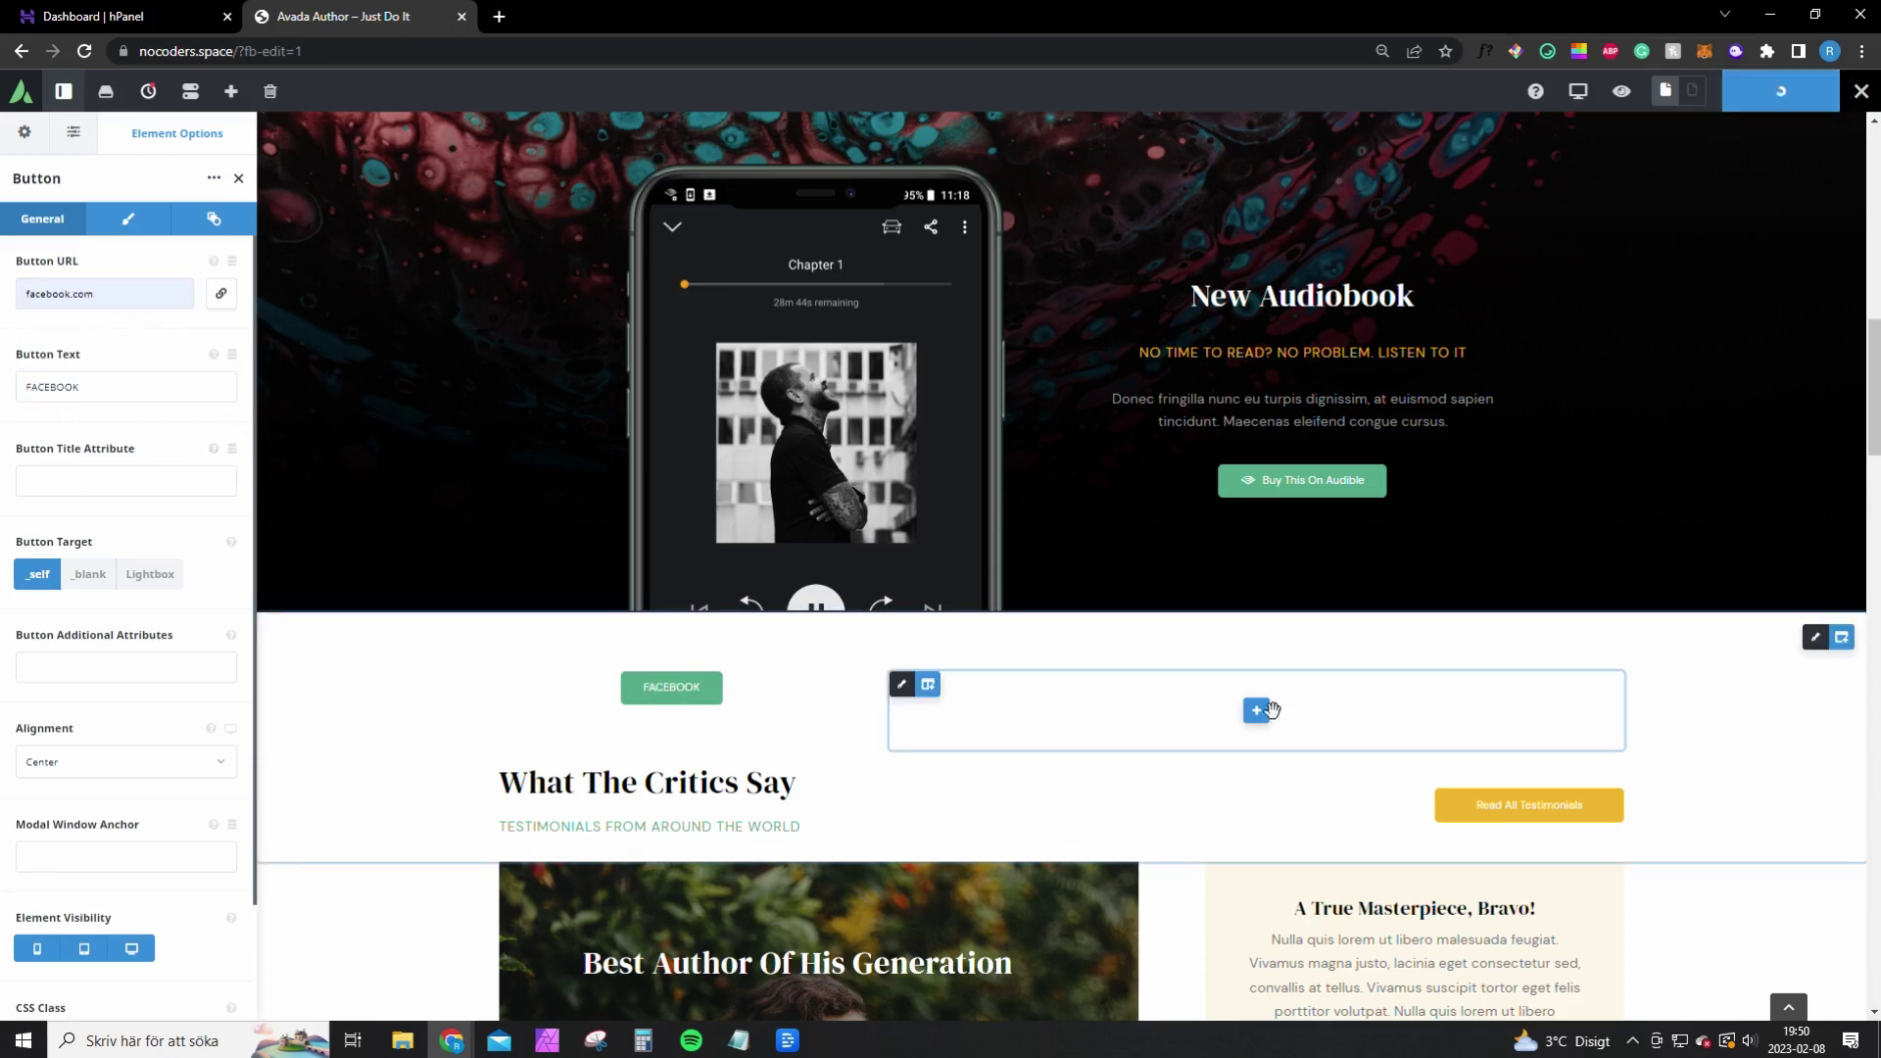
pyautogui.click(1257, 711)
# Add an Image element showing the woman-among-greenery photo to the right column and save
pyautogui.click(1153, 390)
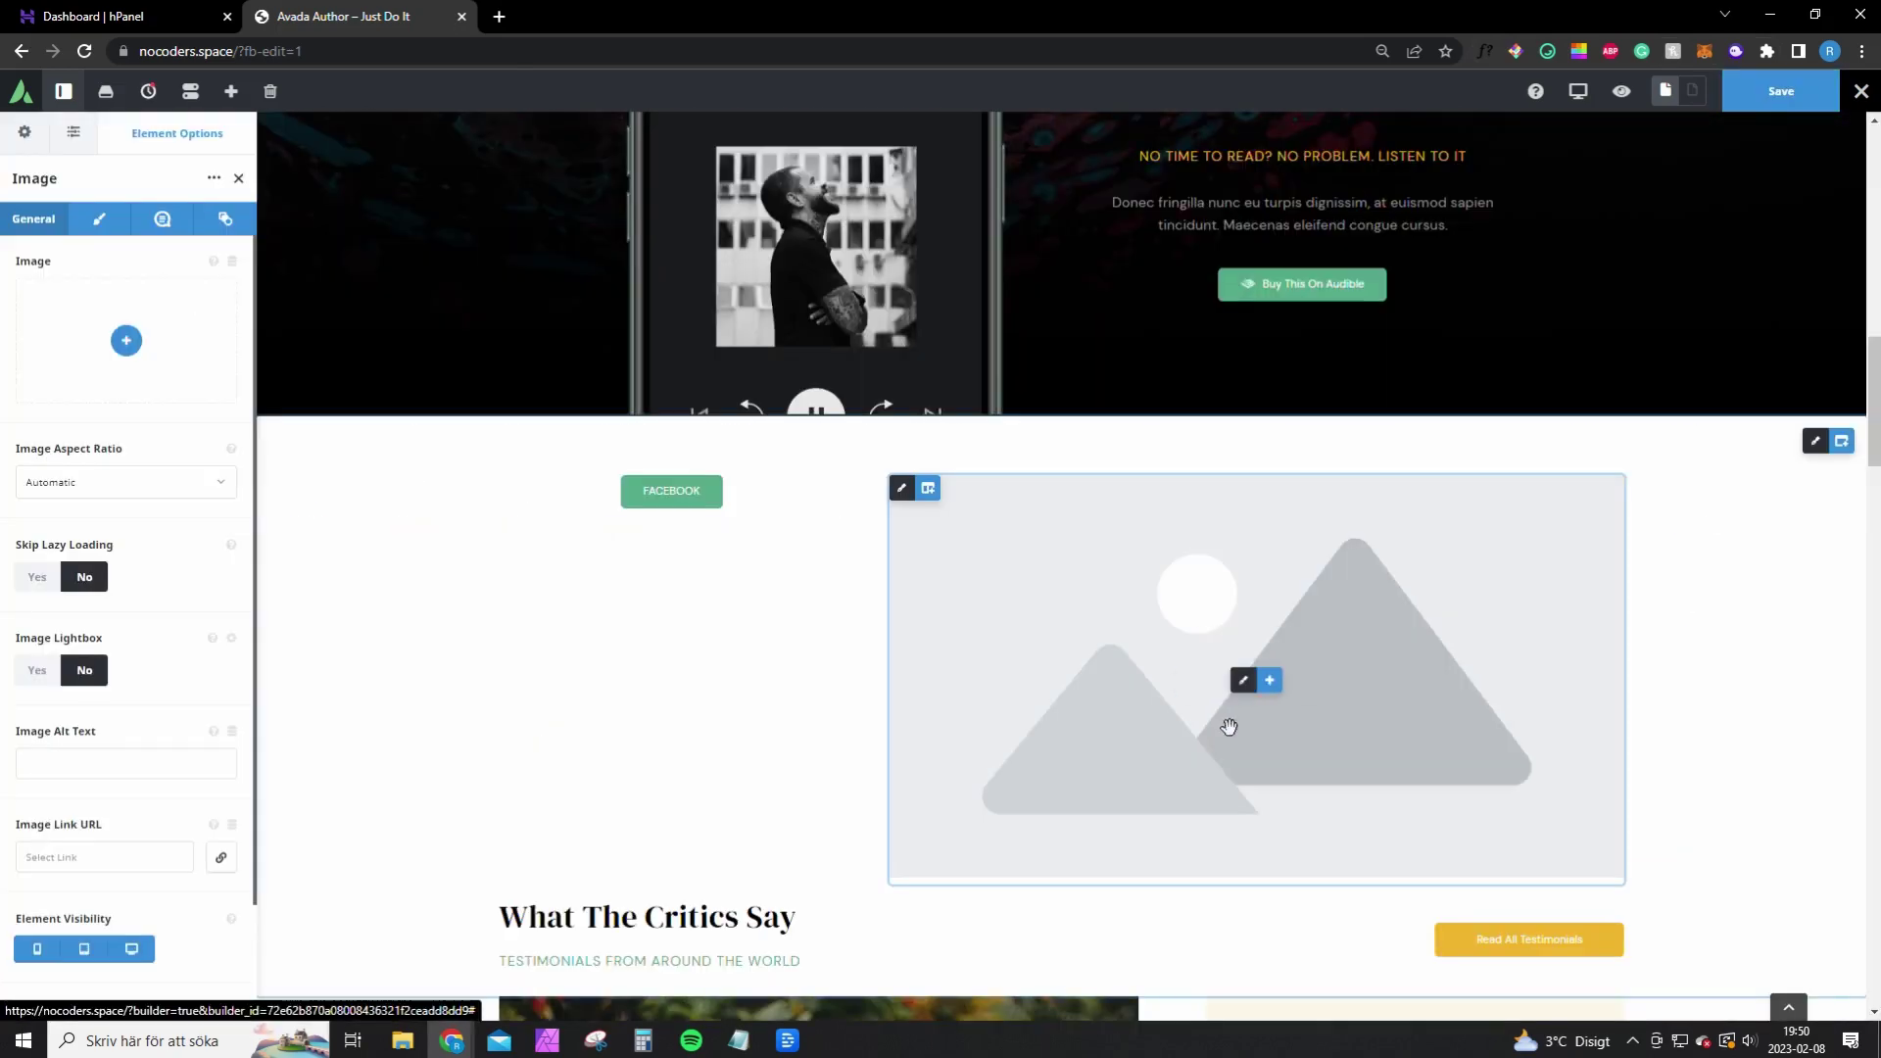
pyautogui.click(125, 340)
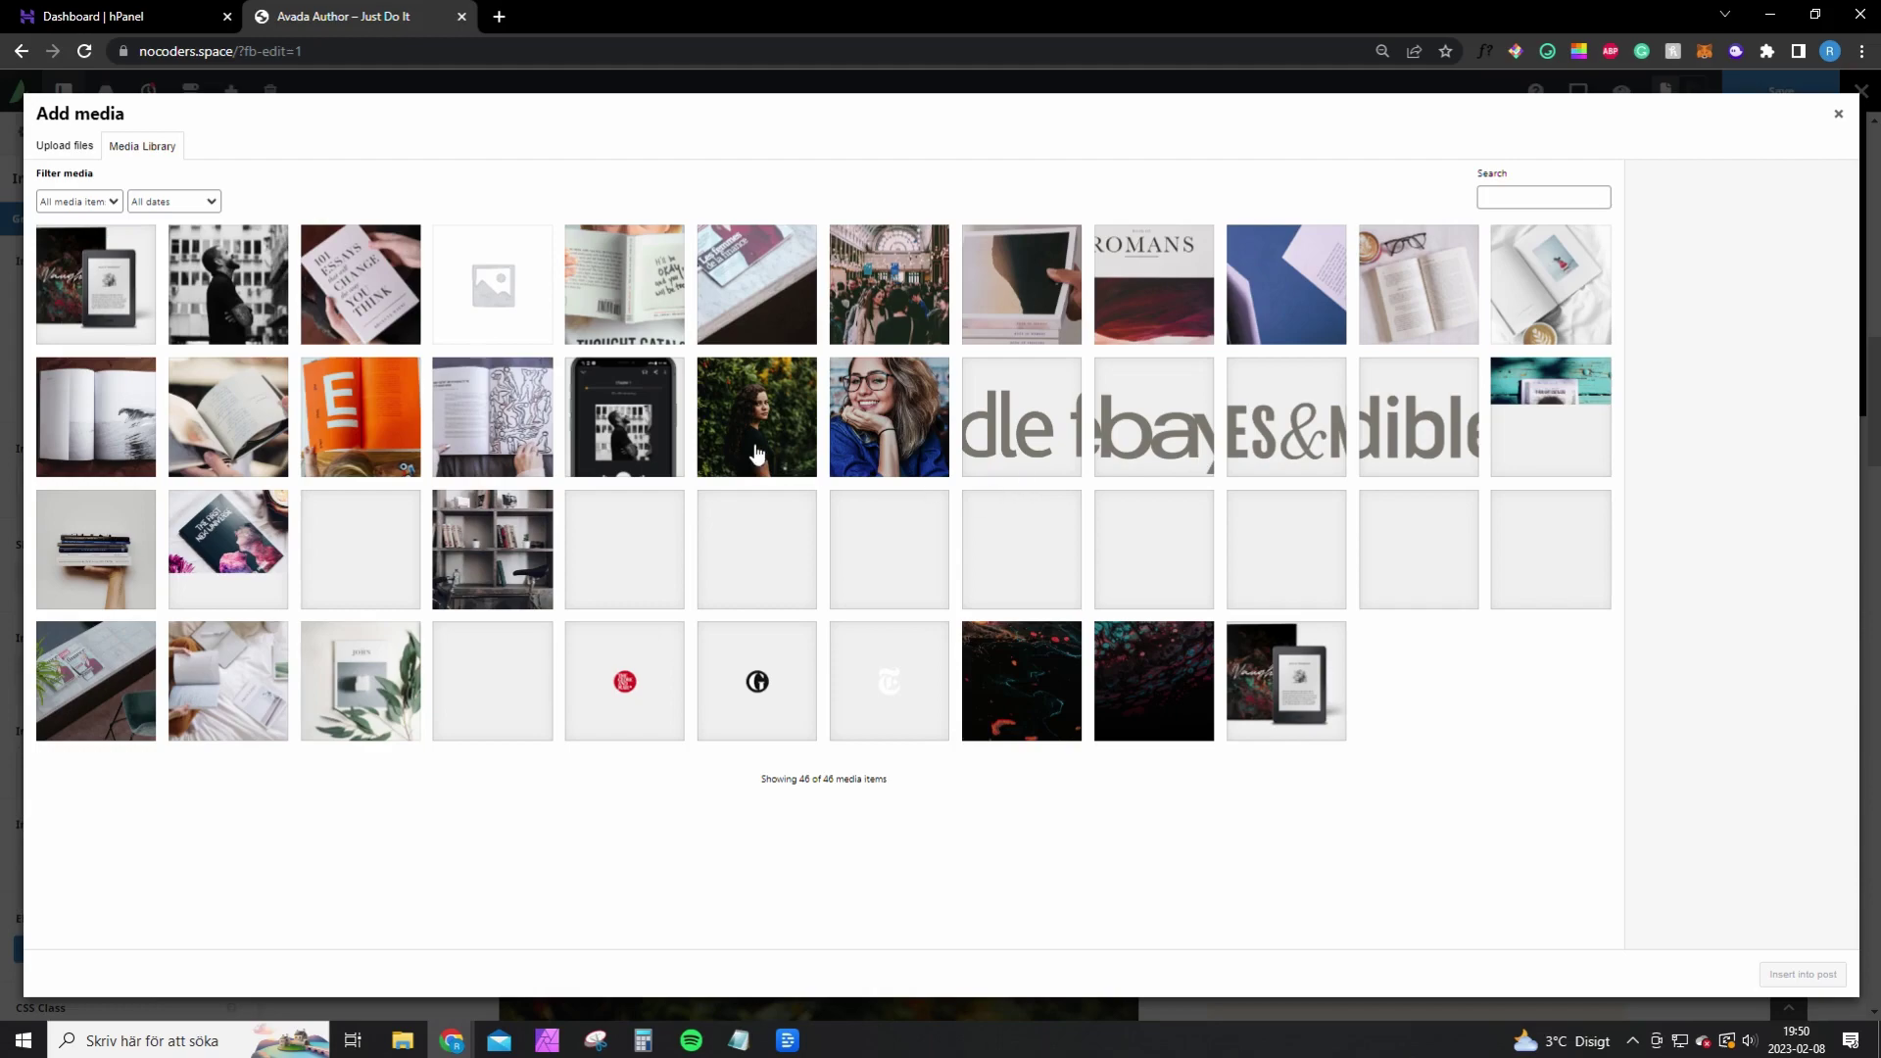
pyautogui.click(757, 453)
pyautogui.click(1800, 973)
pyautogui.scroll(-2, 1078, 588)
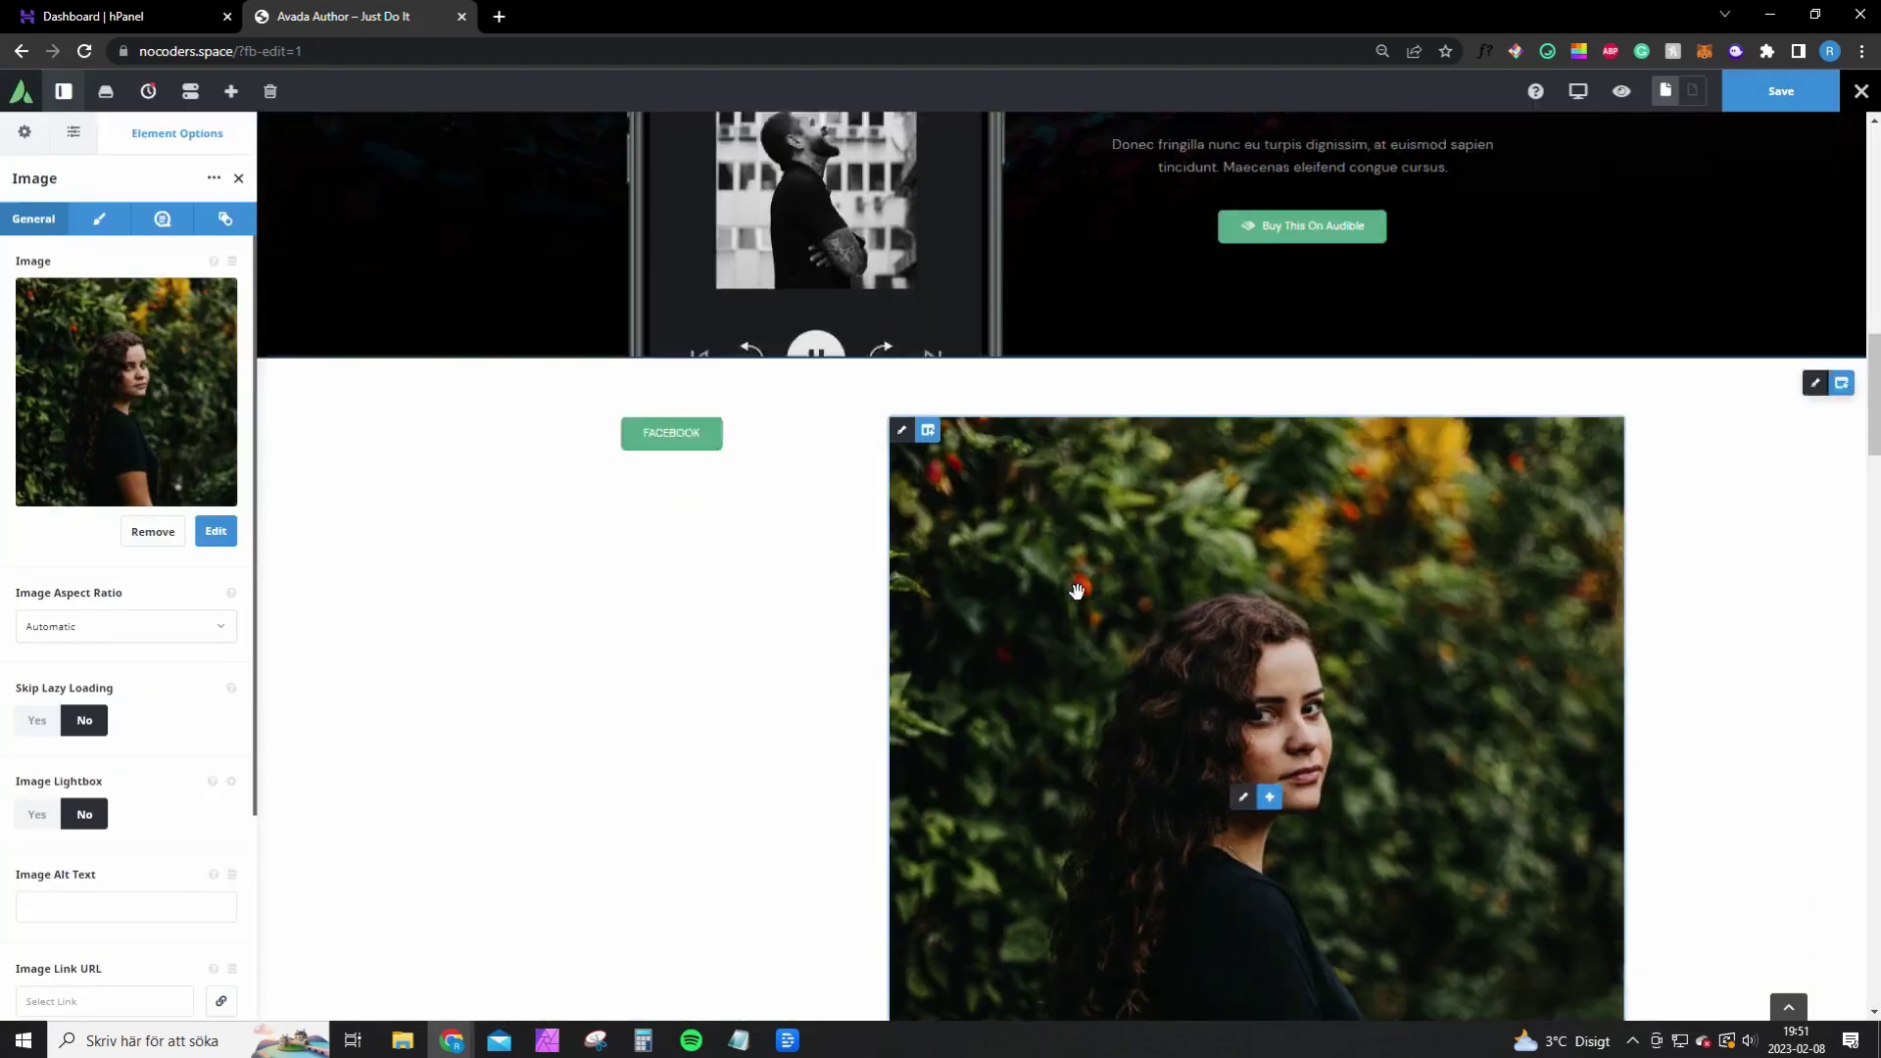
pyautogui.click(1782, 91)
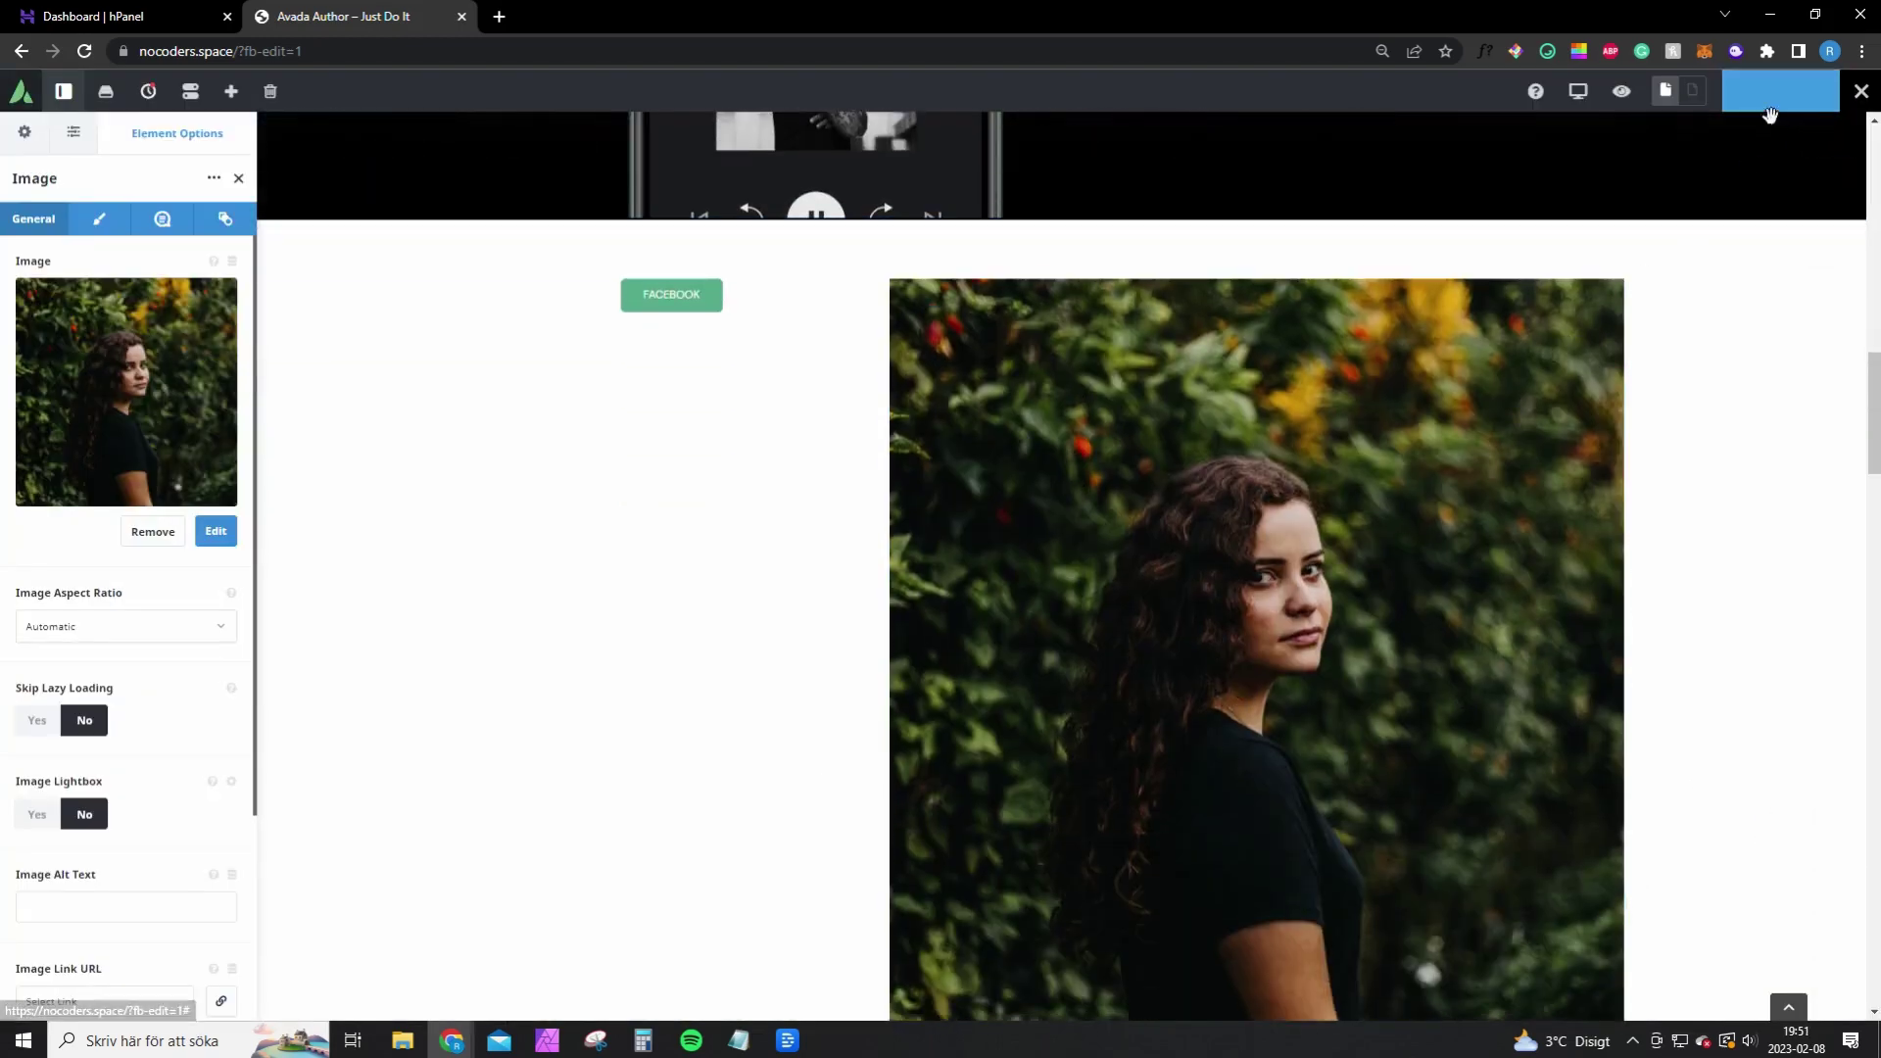
# Delete the container holding the photo, then scroll through the page
pyautogui.scroll(-1, 1213, 472)
pyautogui.scroll(-2, 1212, 471)
pyautogui.scroll(3, 1212, 471)
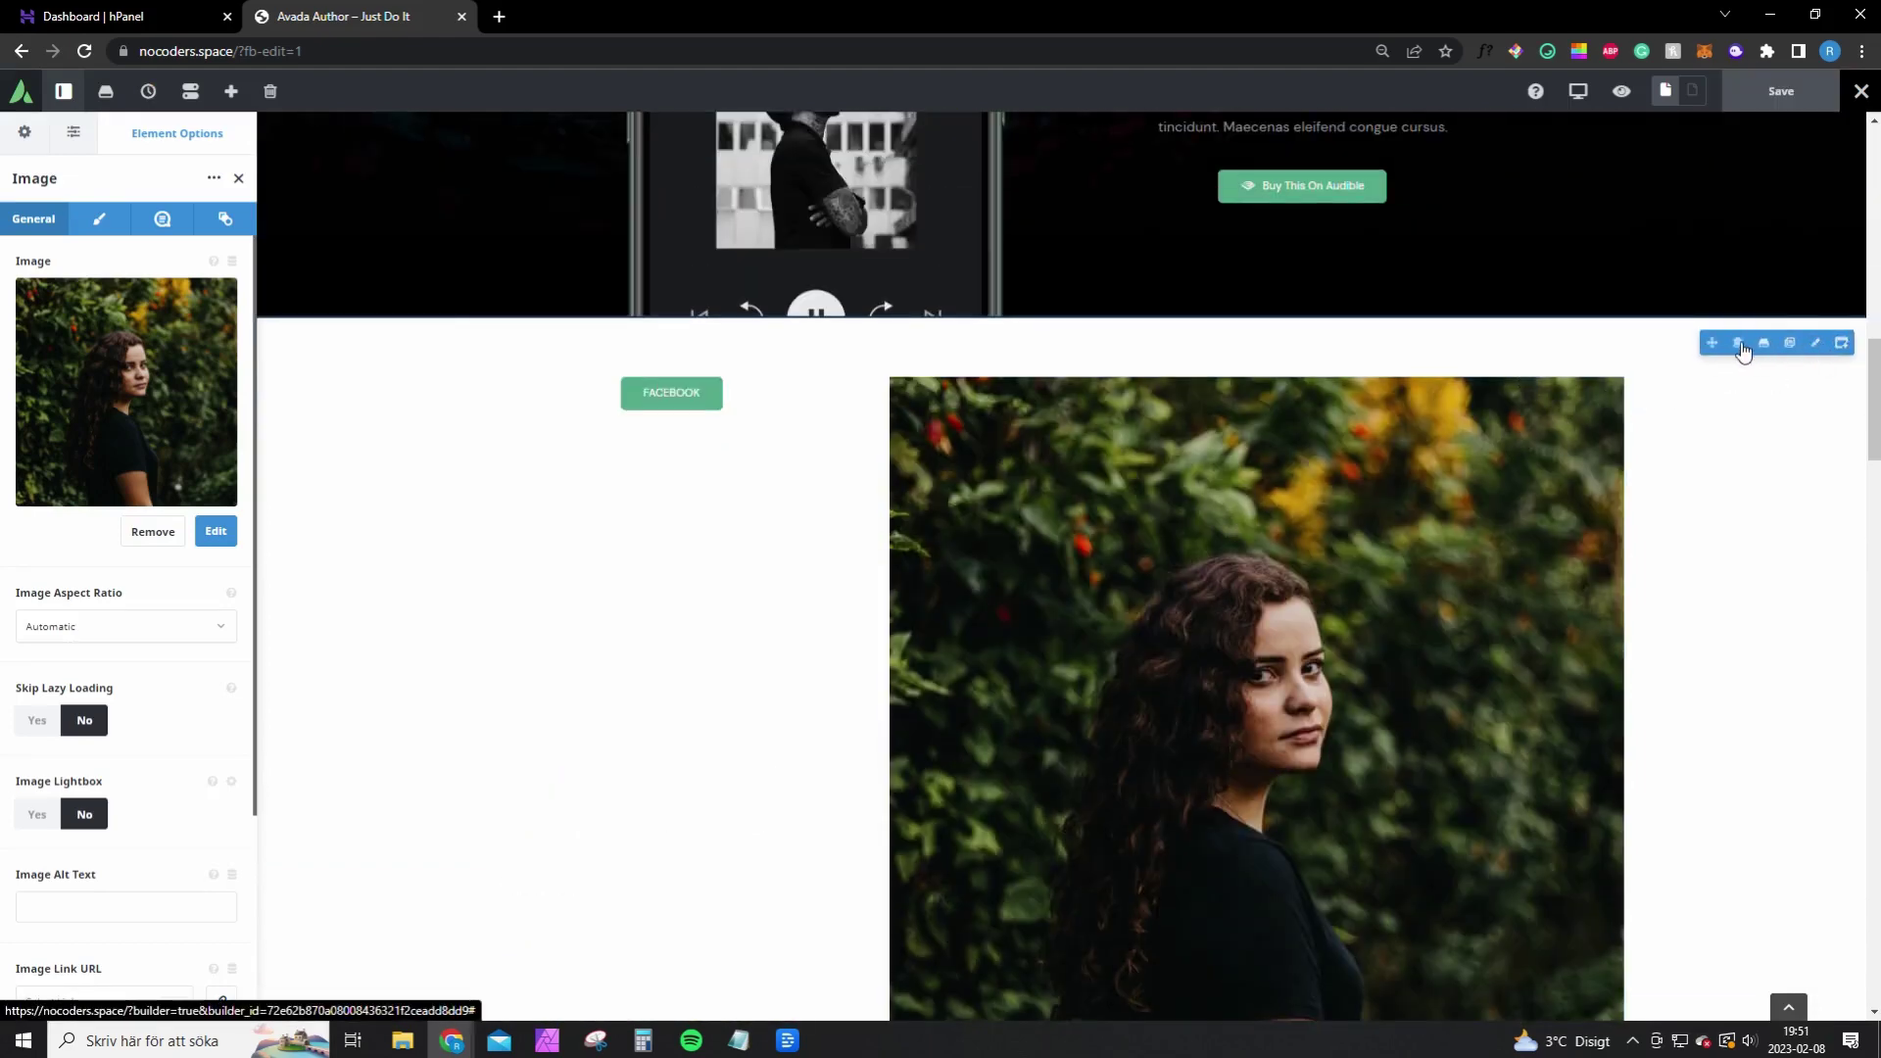
pyautogui.click(1740, 342)
pyautogui.scroll(-6, 1333, 593)
pyautogui.scroll(-2, 1333, 548)
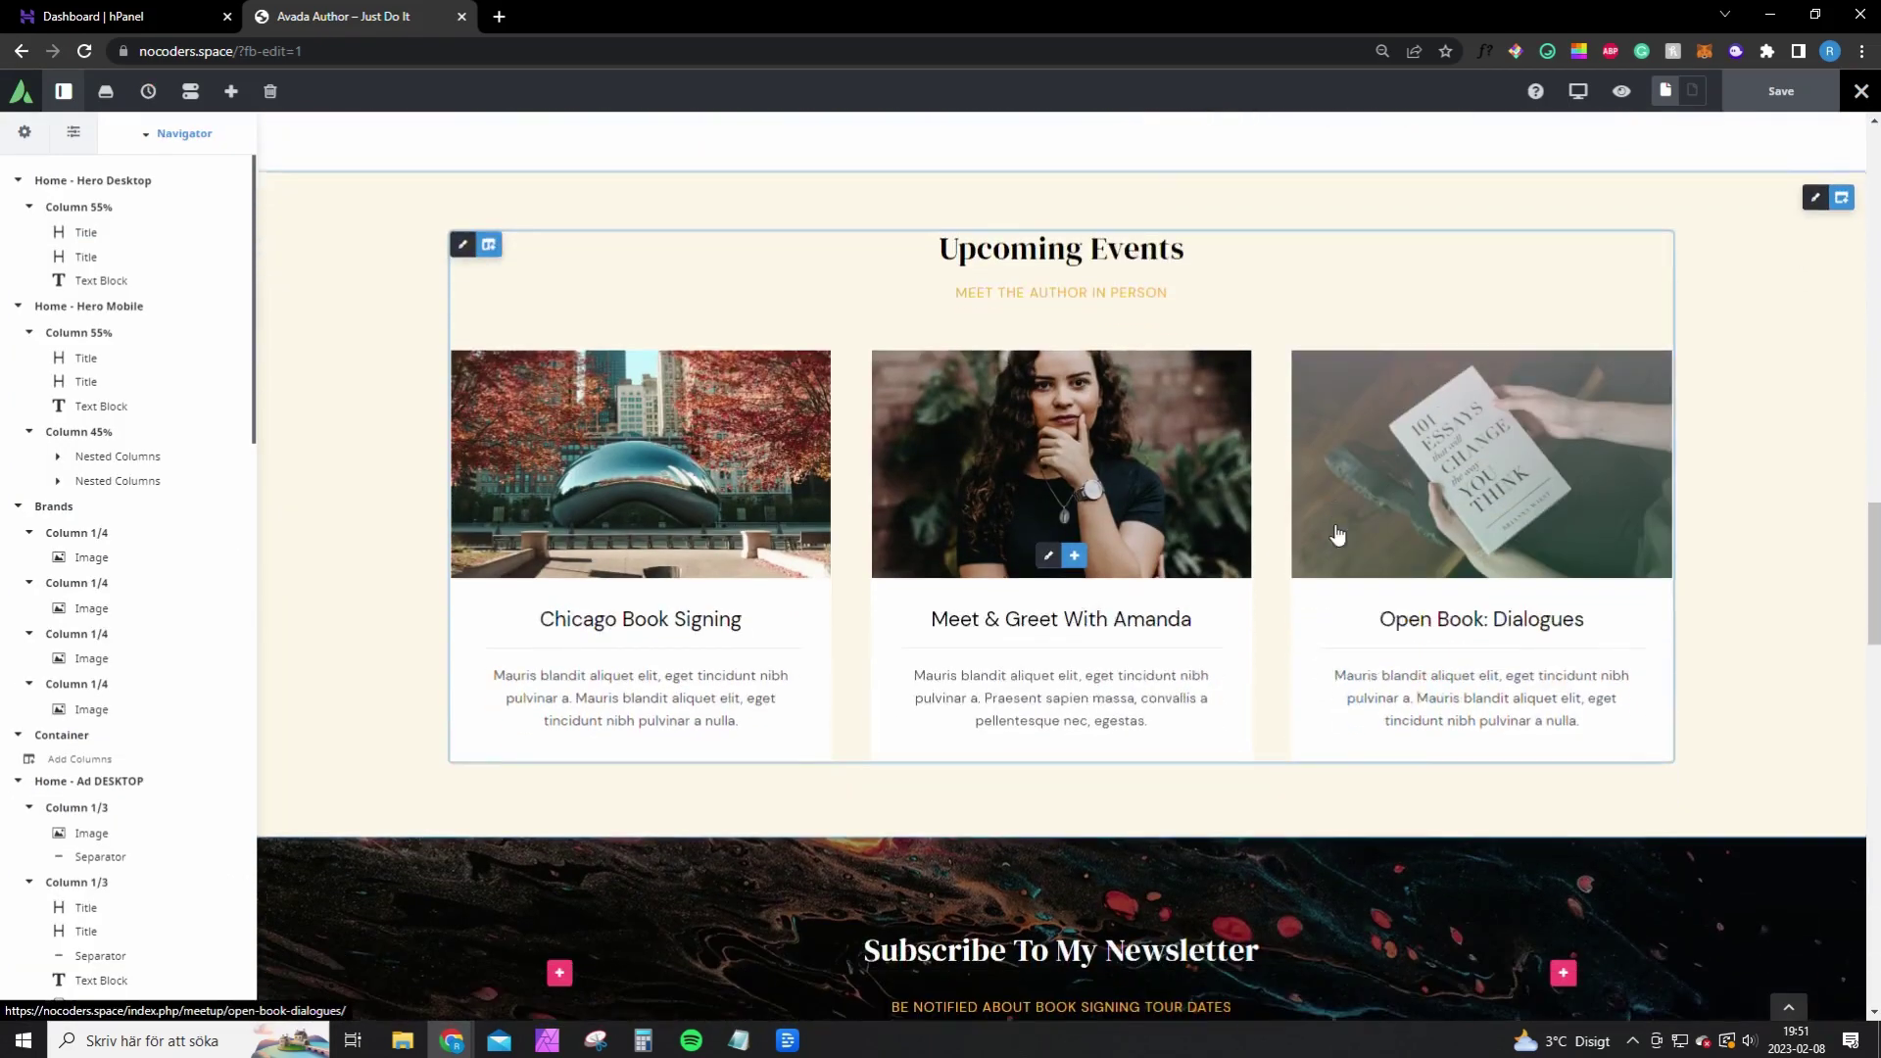
pyautogui.scroll(-2, 1332, 529)
pyautogui.scroll(-2, 1333, 518)
pyautogui.scroll(-2, 1332, 517)
pyautogui.scroll(-2, 1330, 516)
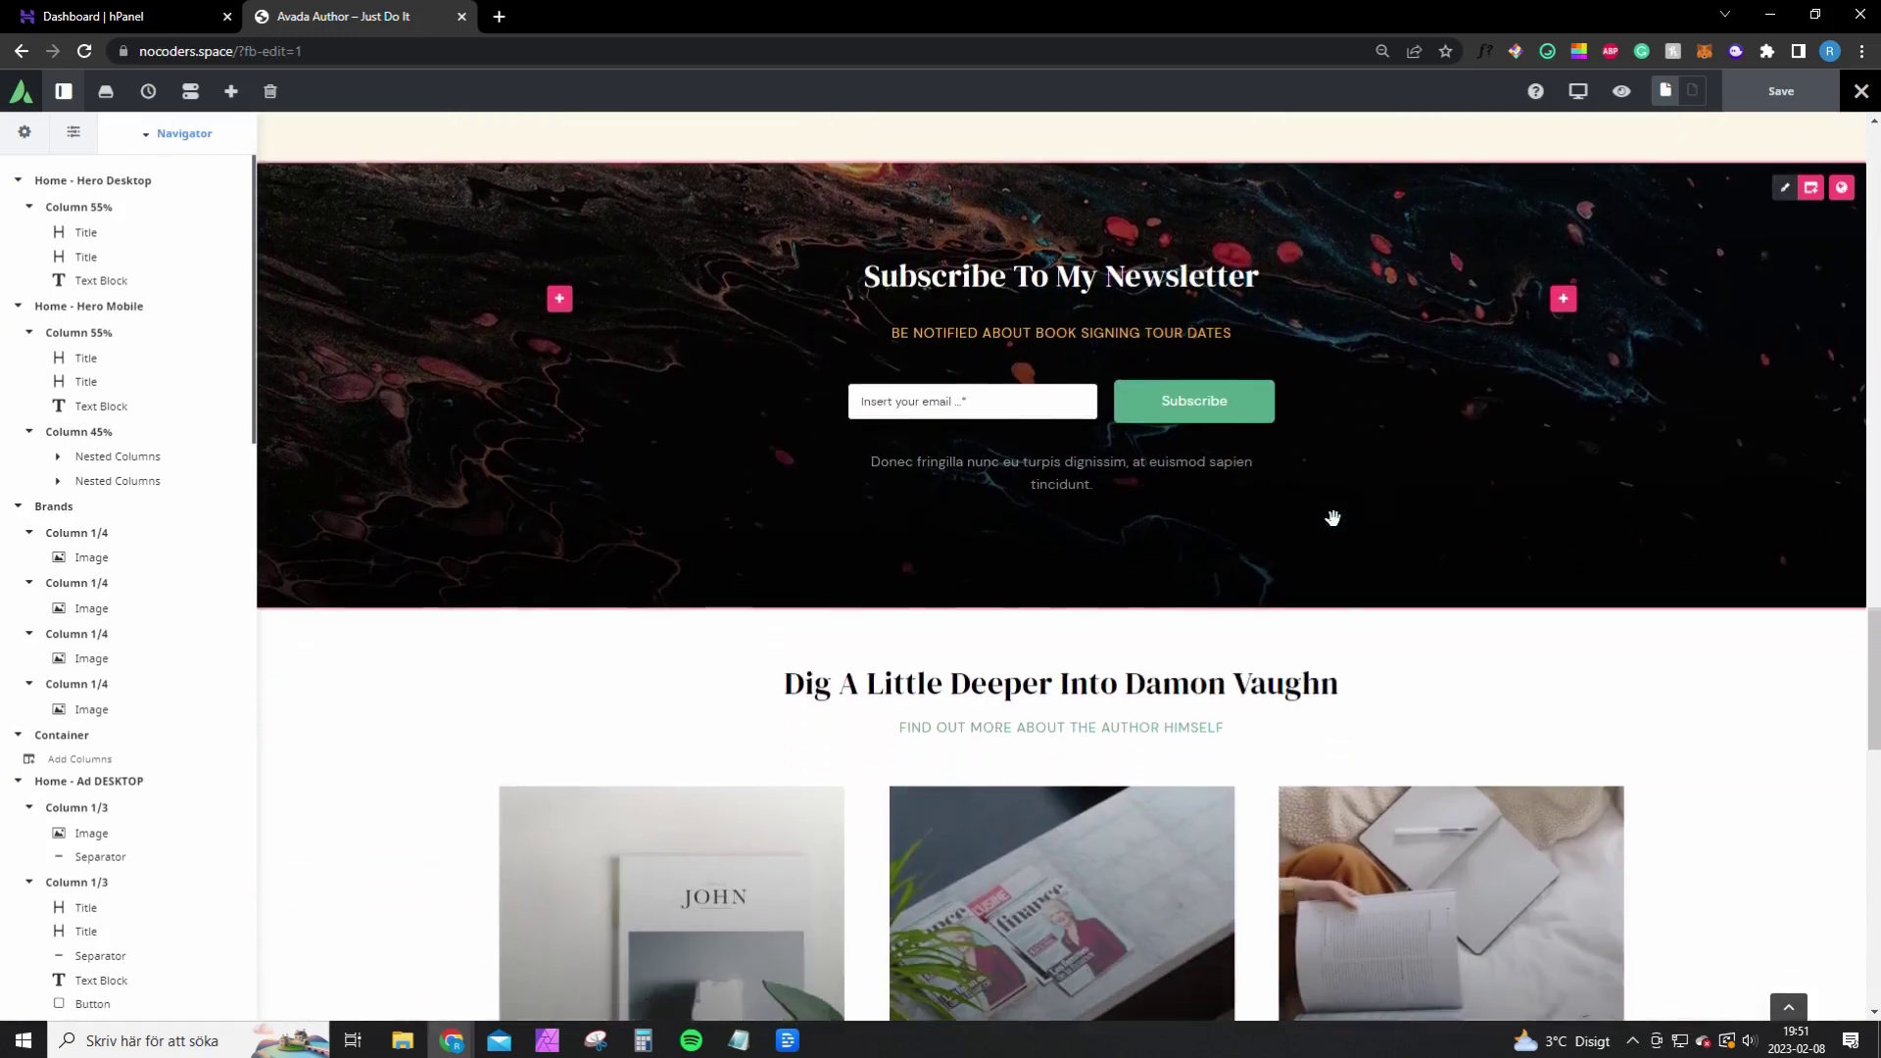
pyautogui.scroll(-3, 1329, 515)
pyautogui.scroll(-6, 1323, 513)
pyautogui.scroll(-1, 1055, 538)
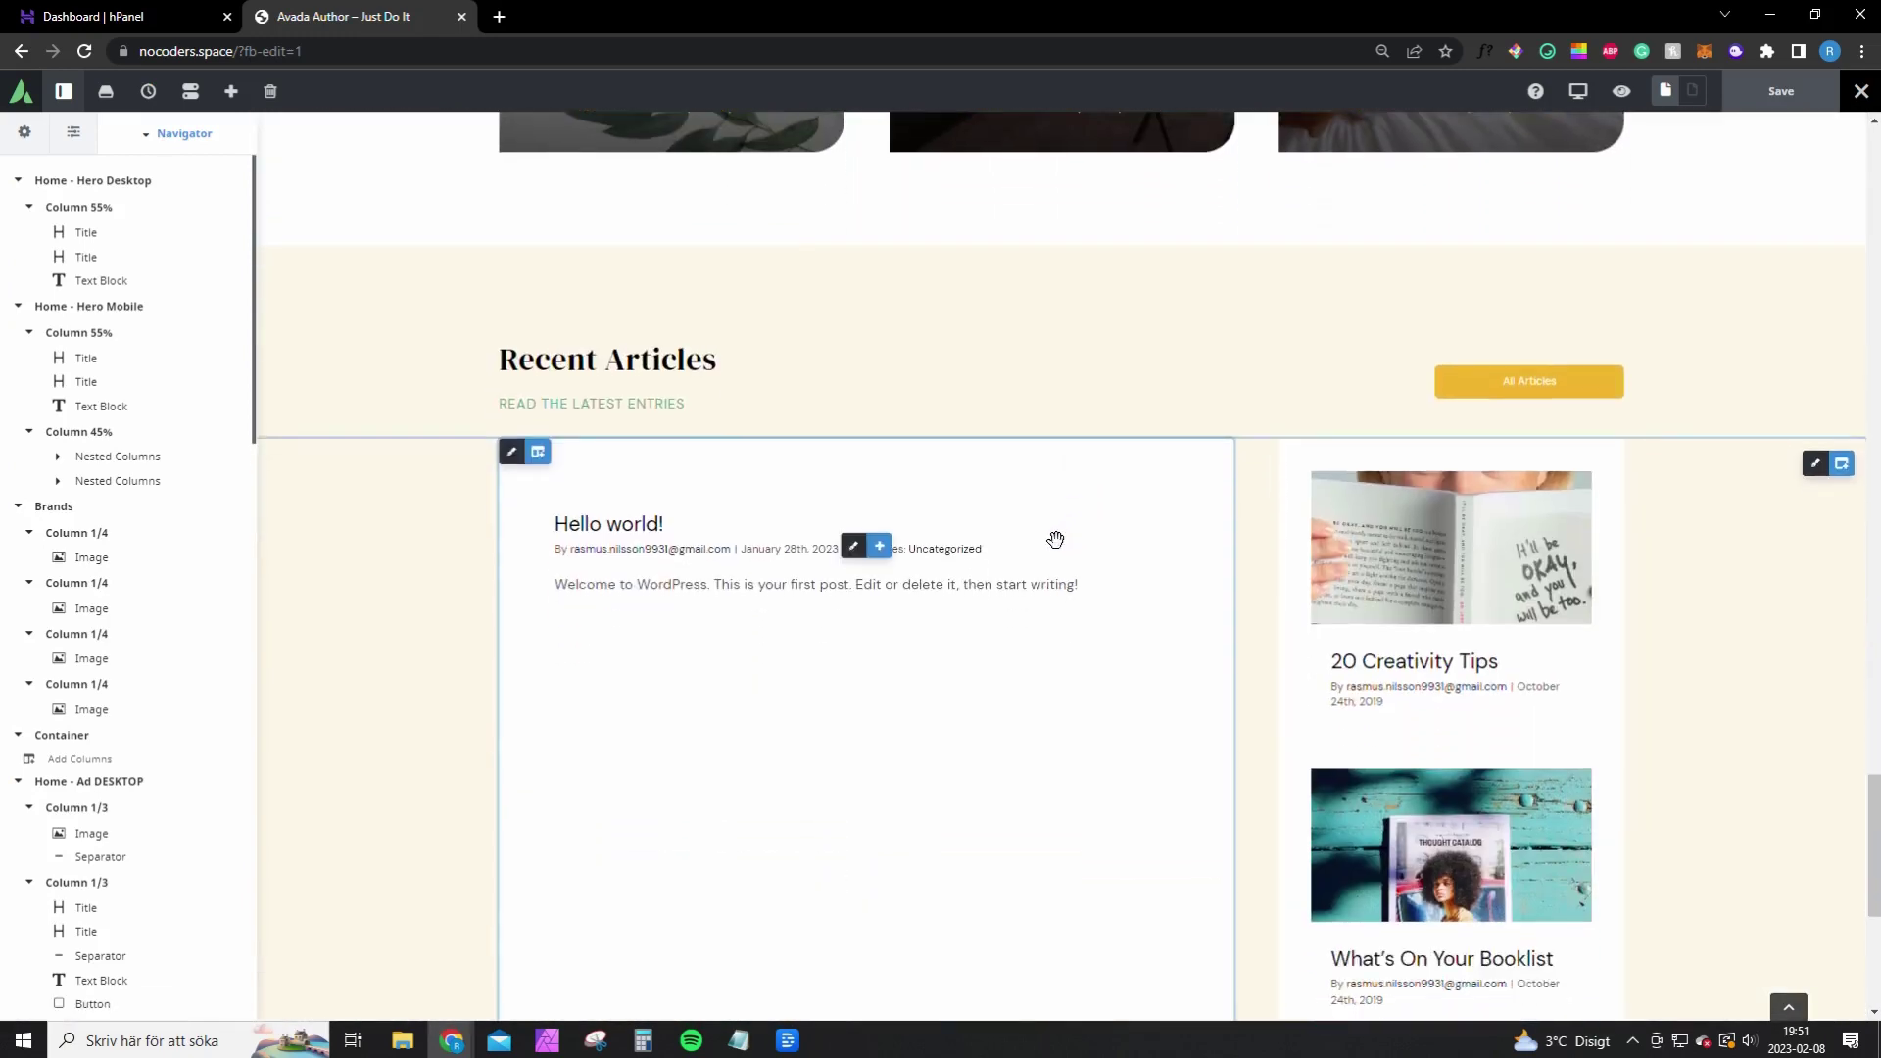
pyautogui.scroll(-3, 1010, 711)
pyautogui.scroll(-1, 1008, 604)
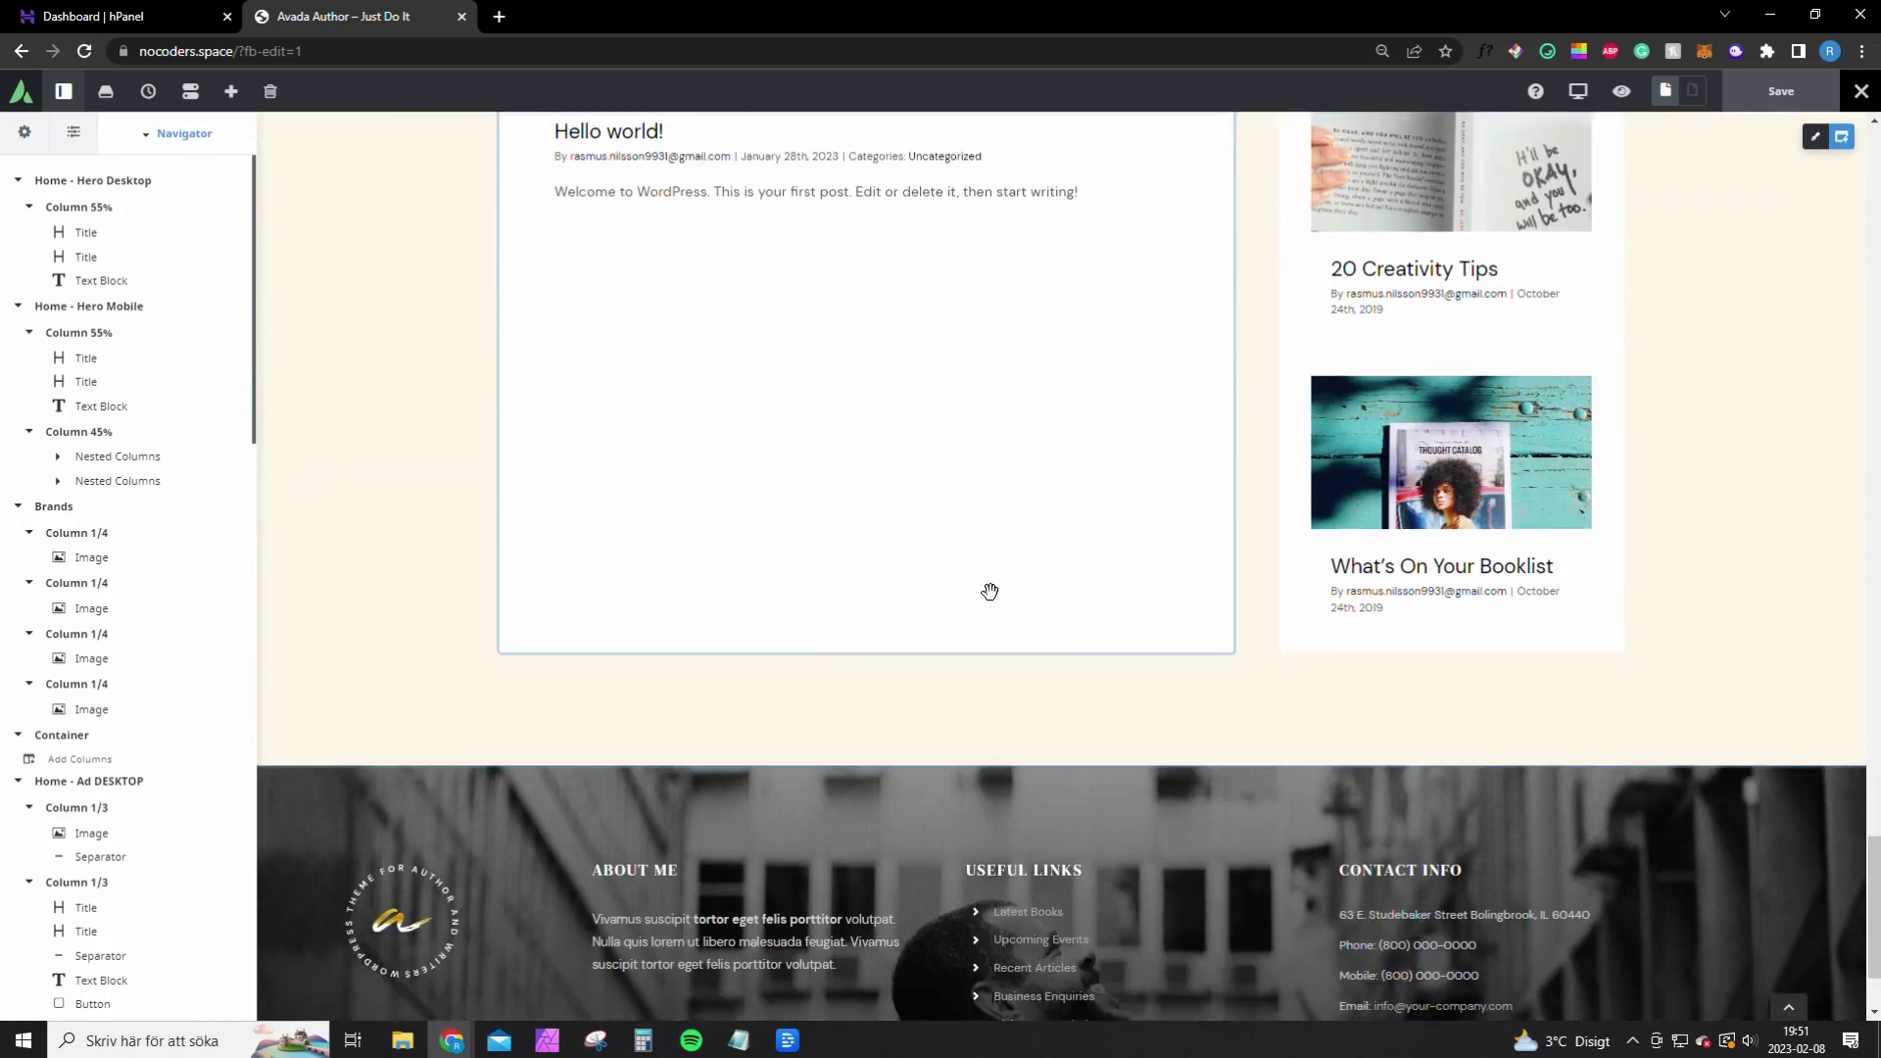
pyautogui.scroll(3, 991, 588)
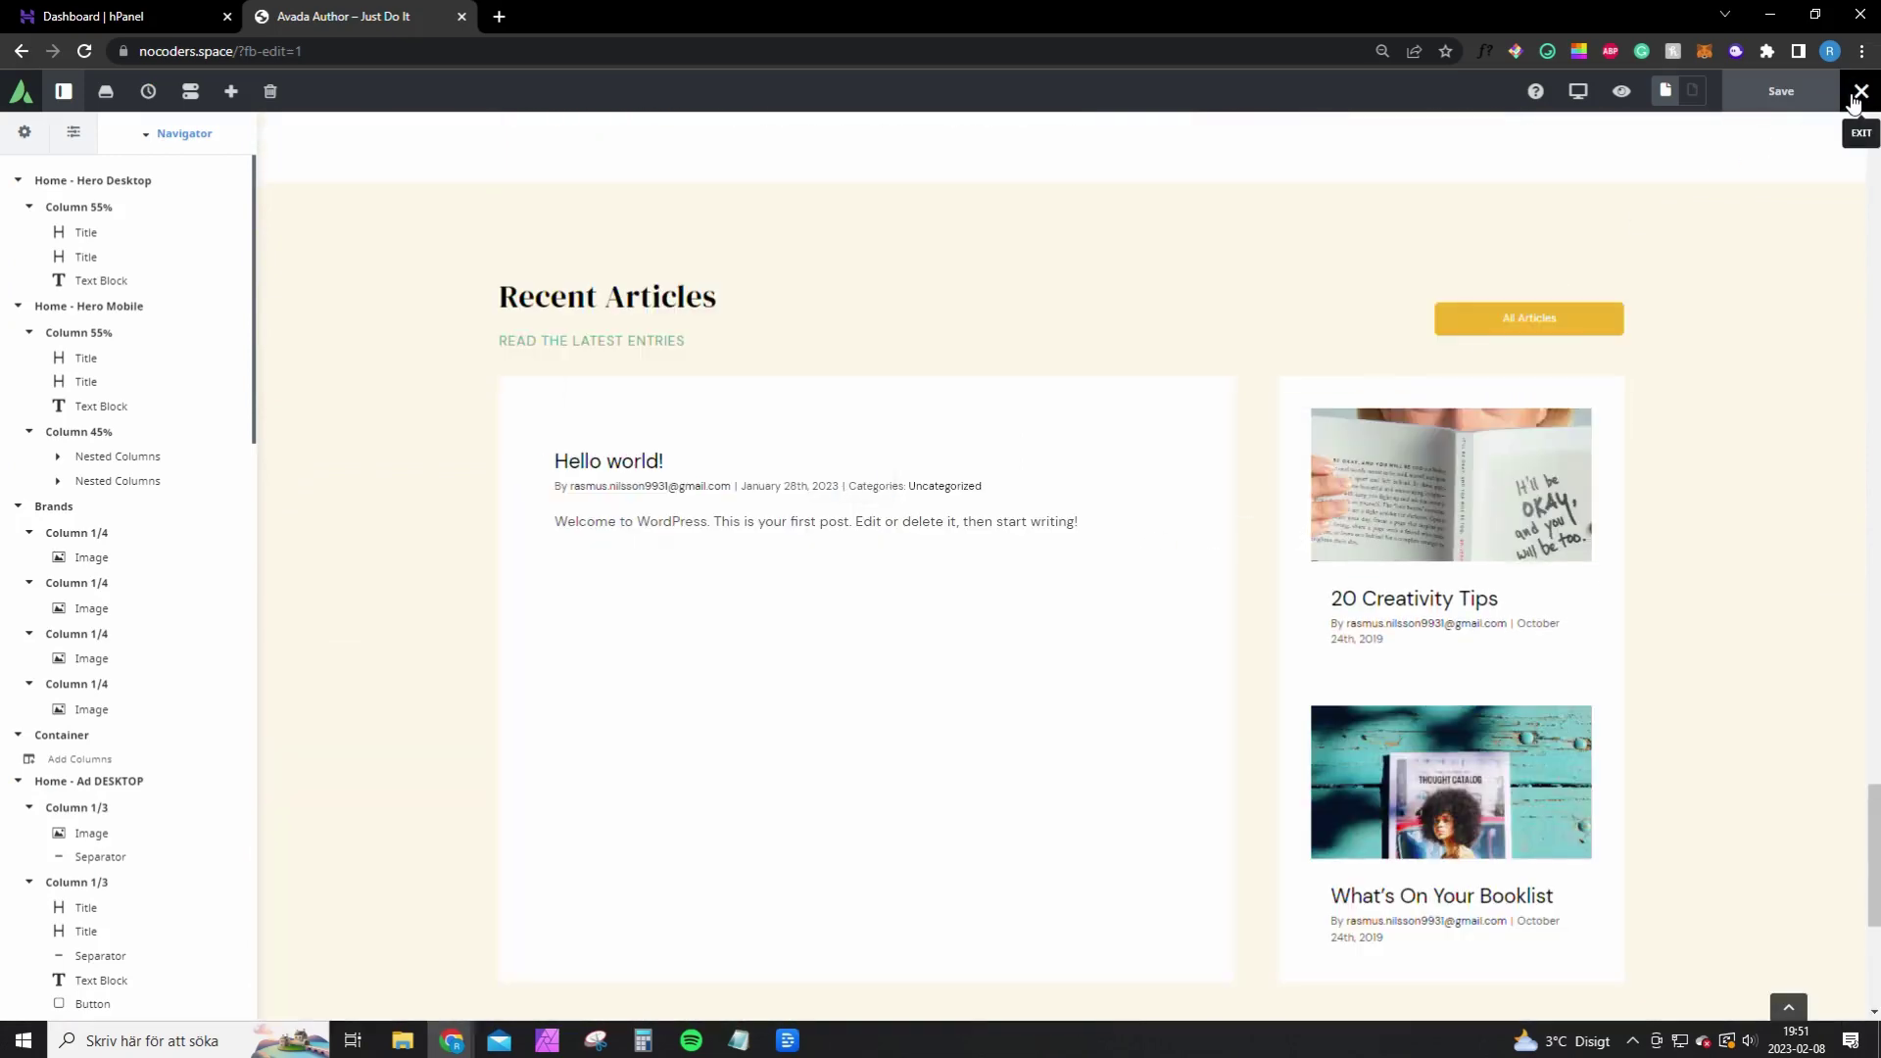
# Exit the live builder and go from All Pages to the All Posts list
pyautogui.moveTo(1861, 91)
pyautogui.click(1794, 186)
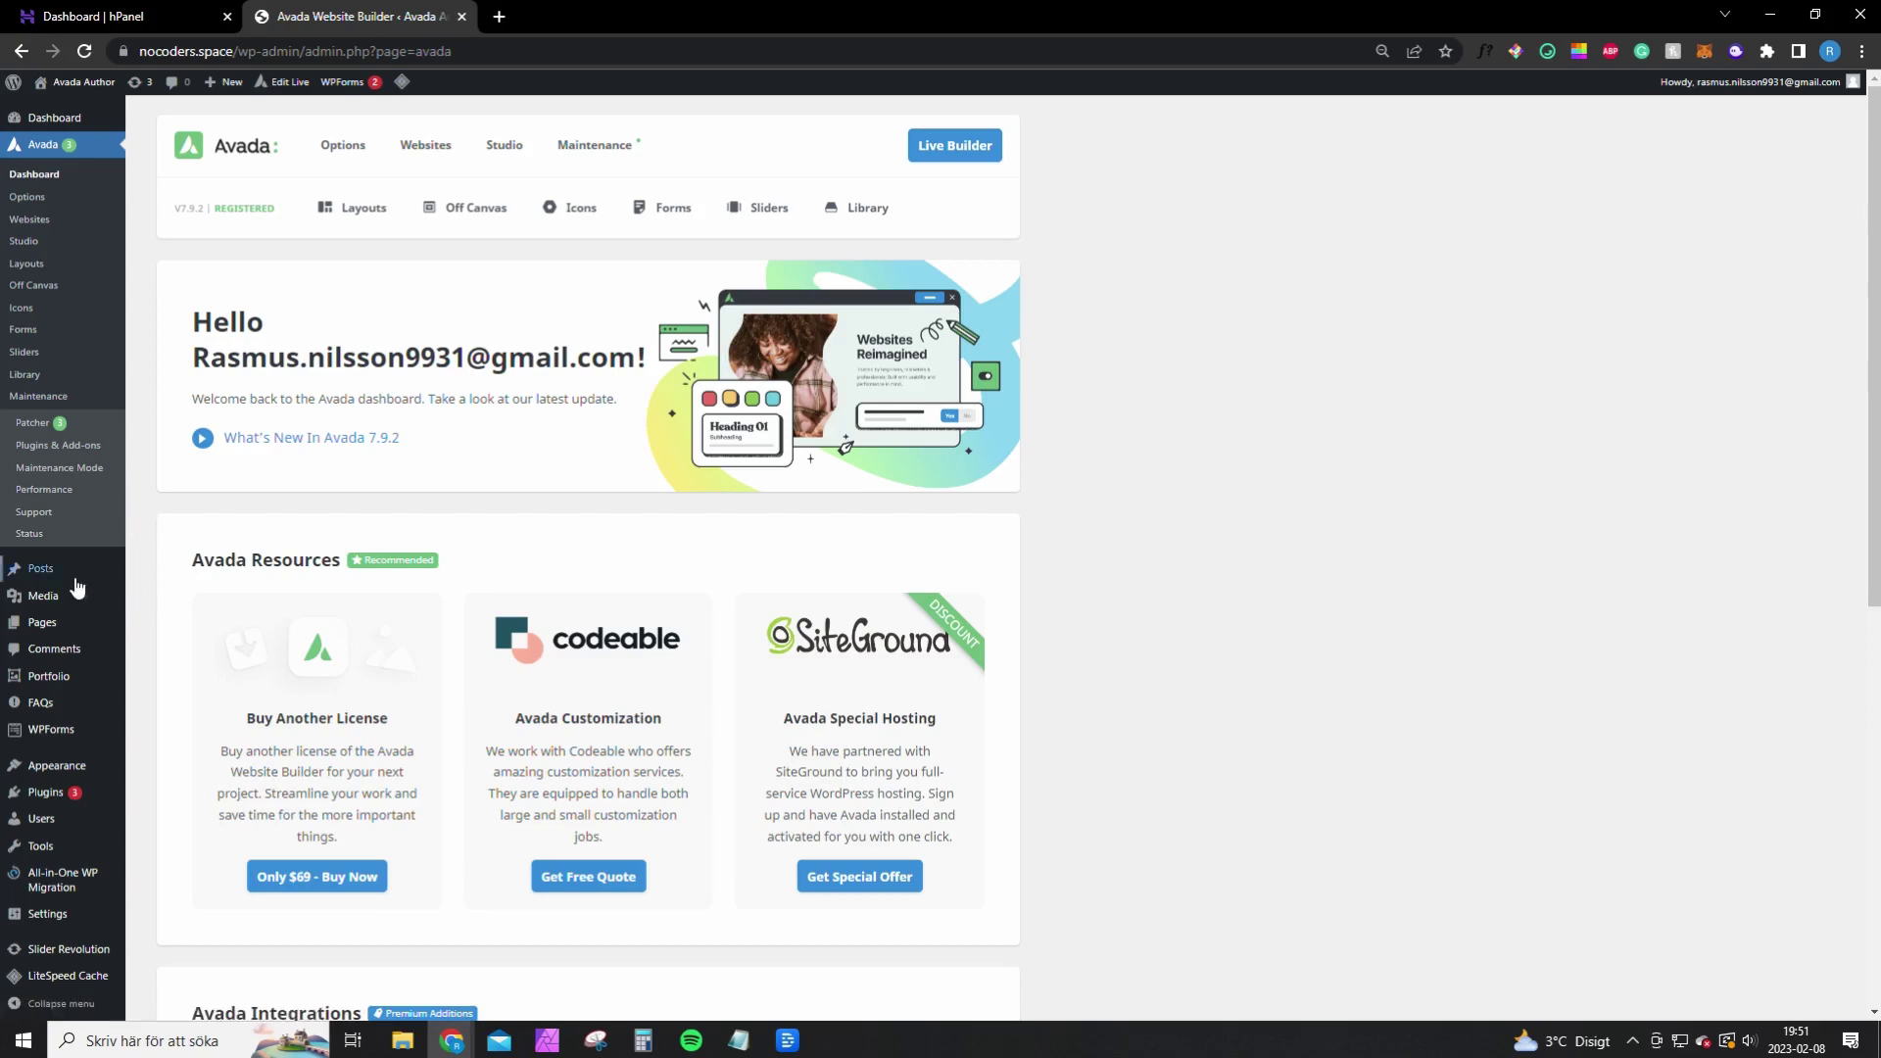
pyautogui.moveTo(43, 622)
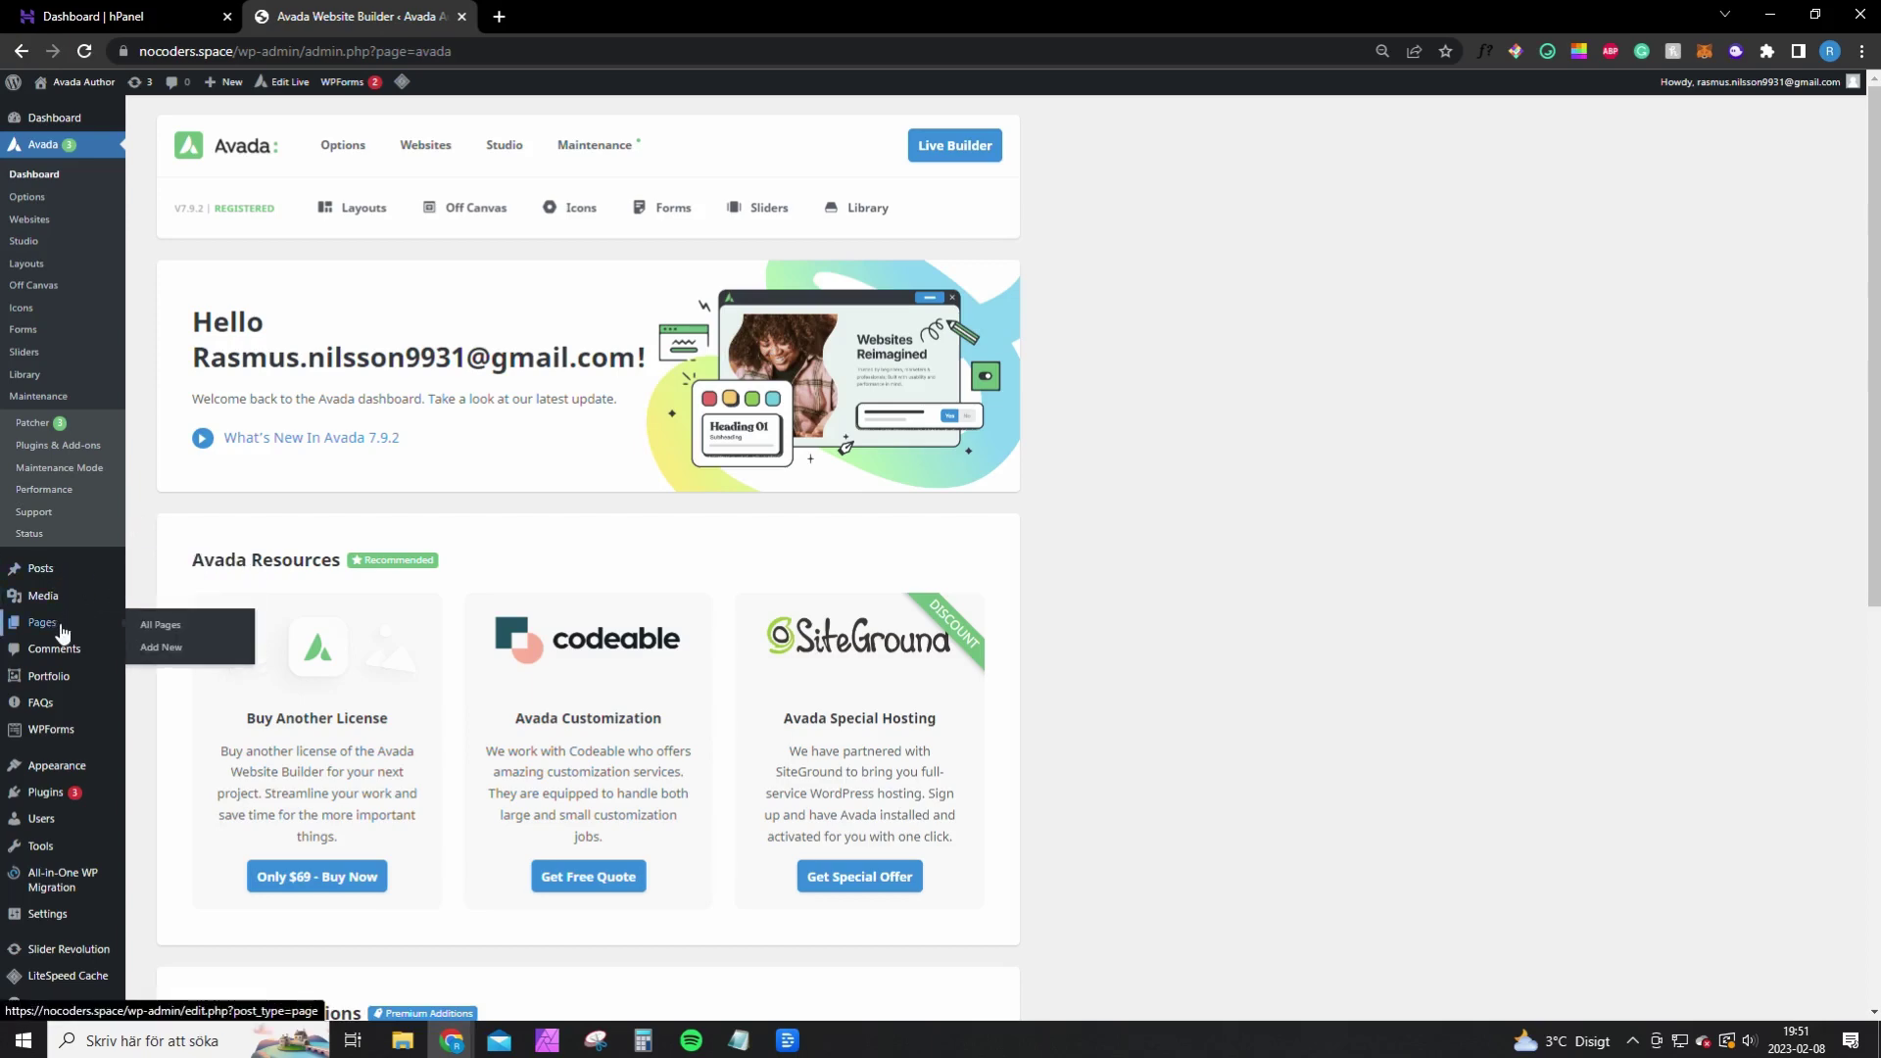
pyautogui.click(167, 628)
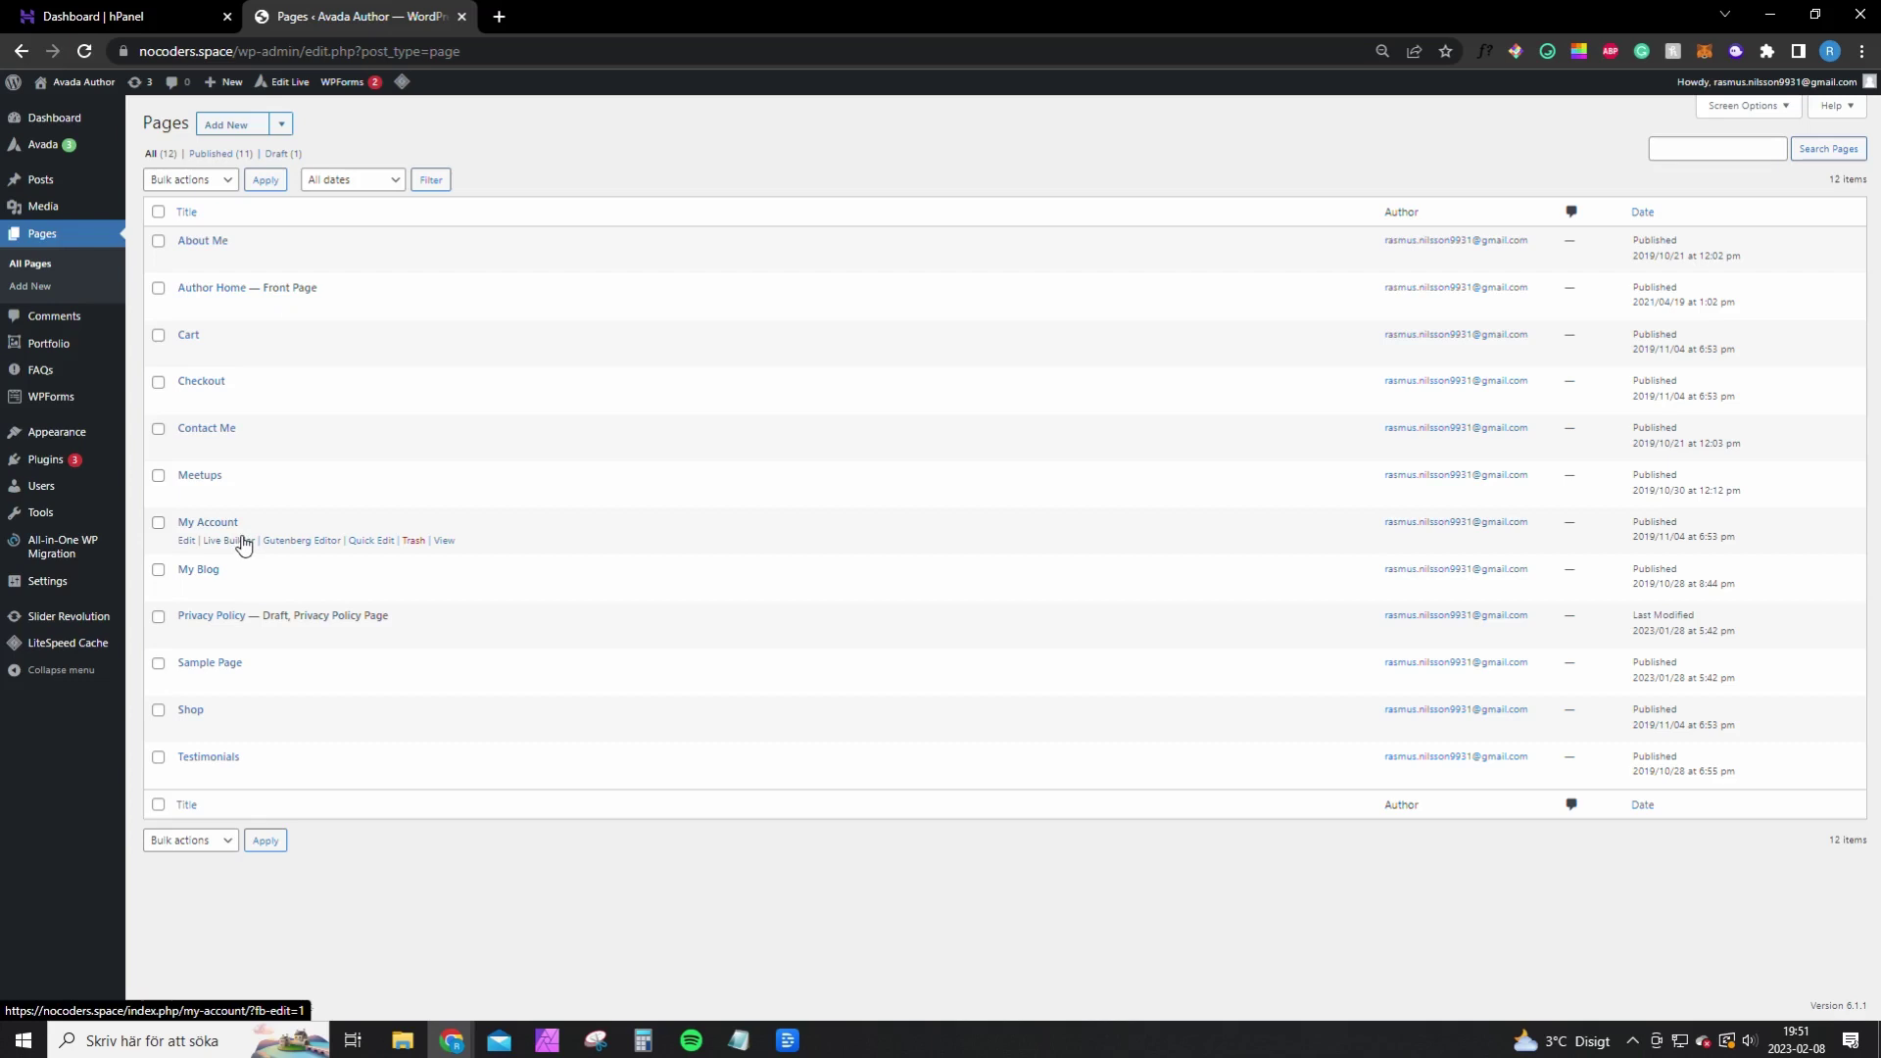
pyautogui.moveTo(42, 179)
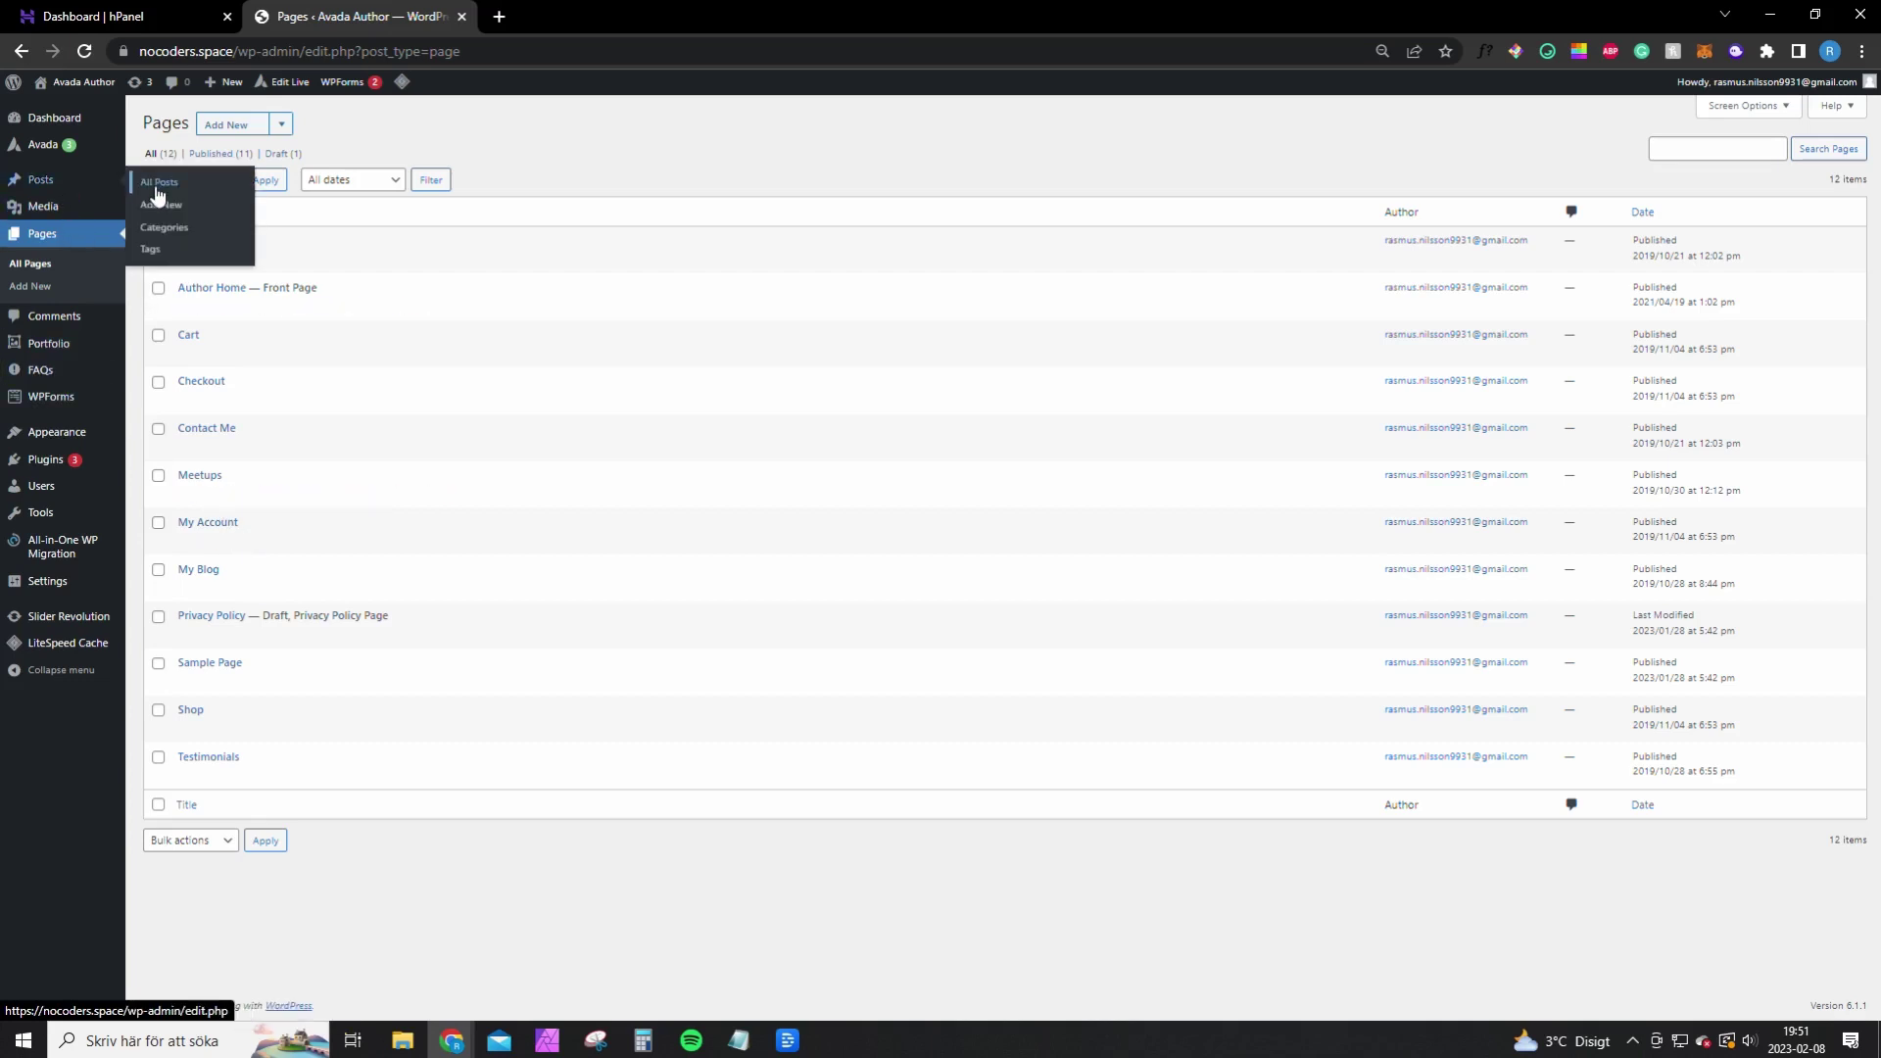
pyautogui.click(157, 193)
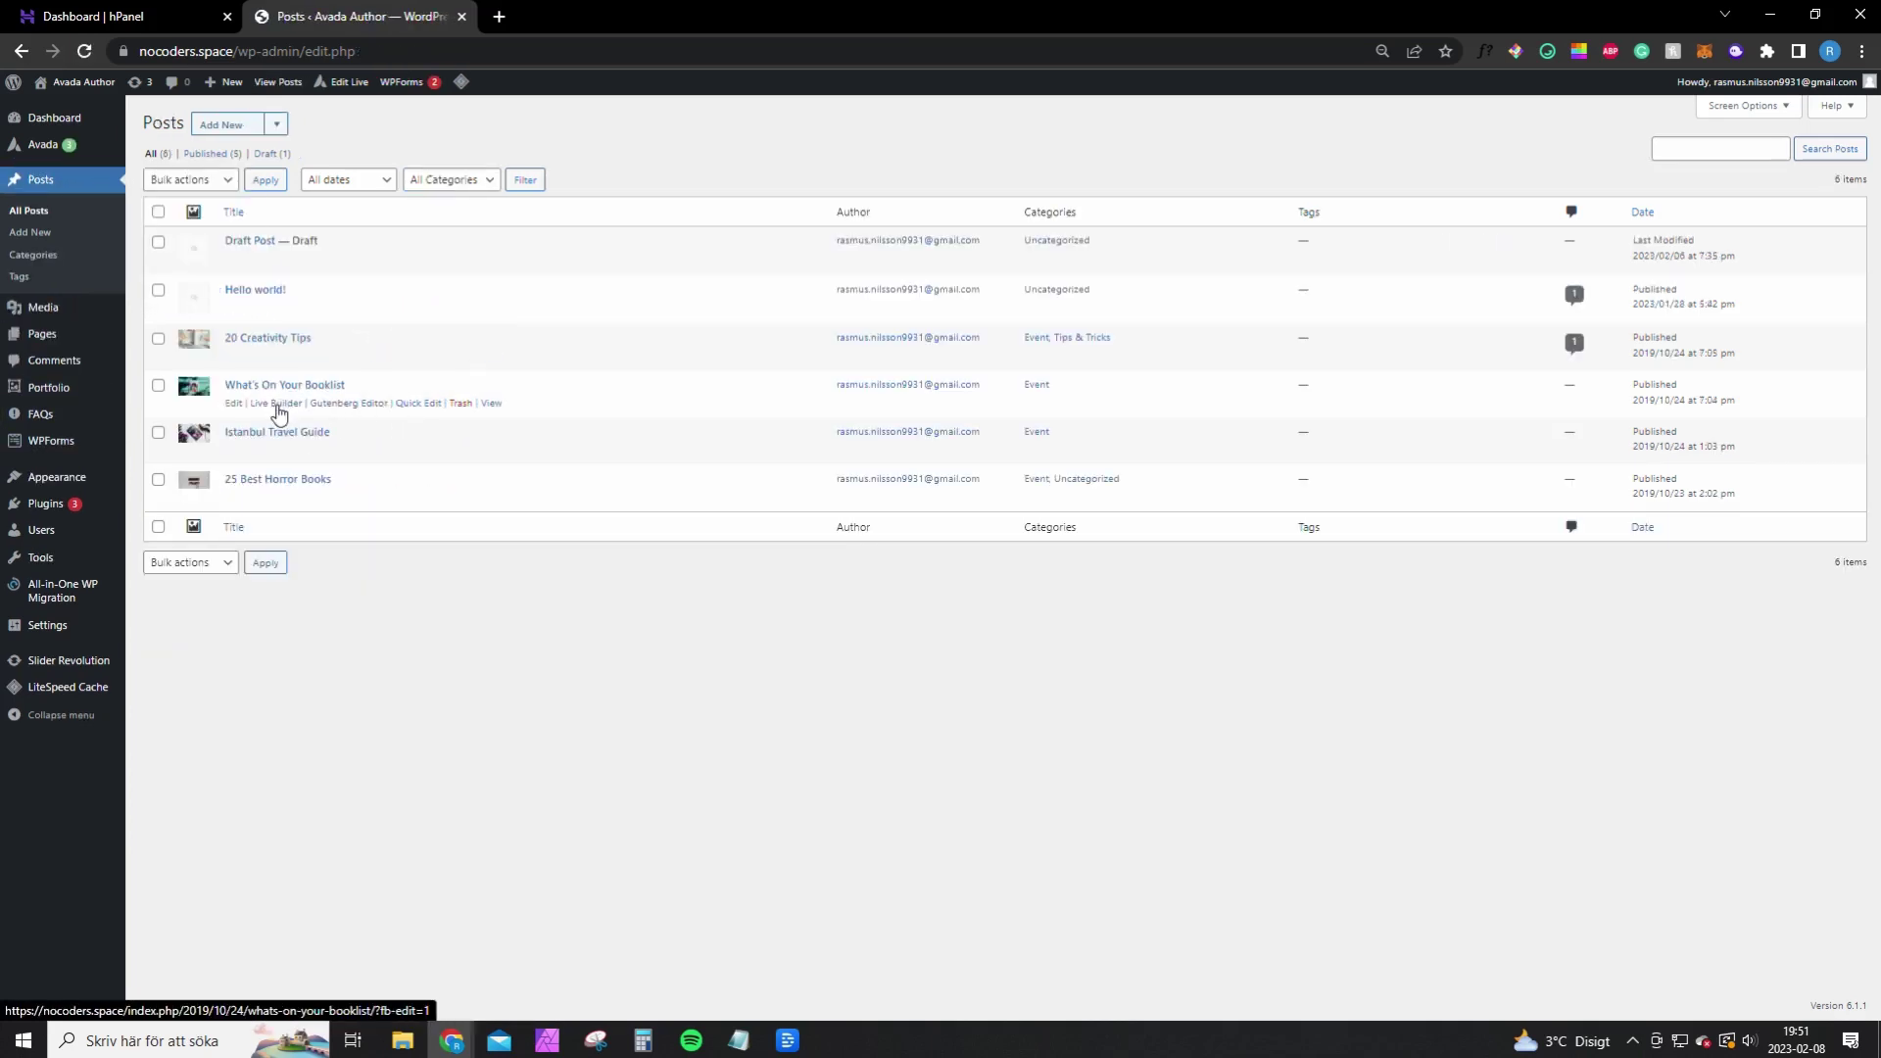